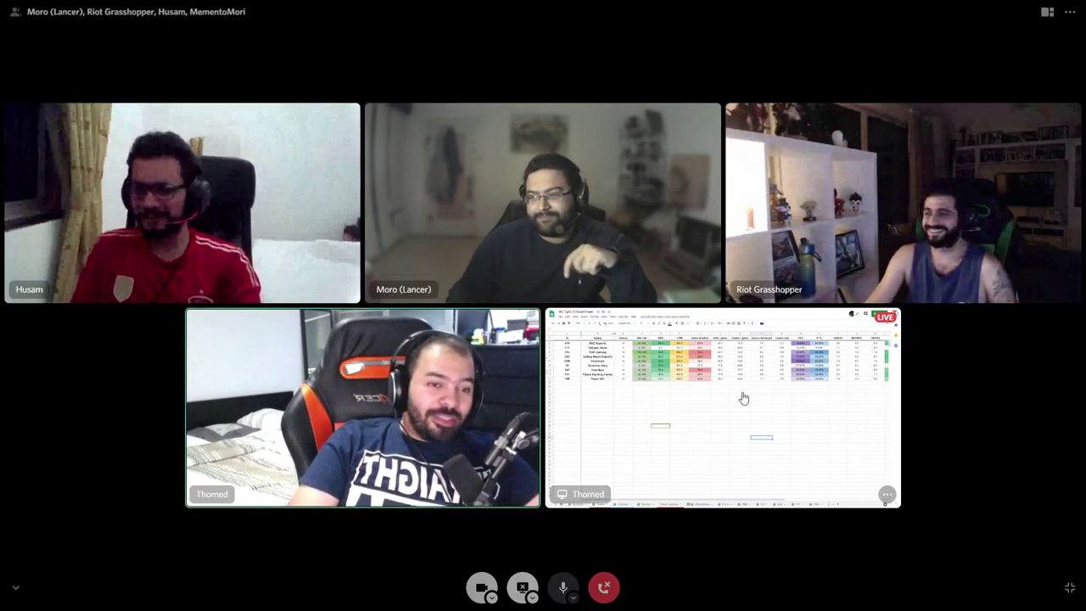
Step: Enlarge the shared IAC Split 2 Cheat Sheet stream in the call
left_click(647, 406)
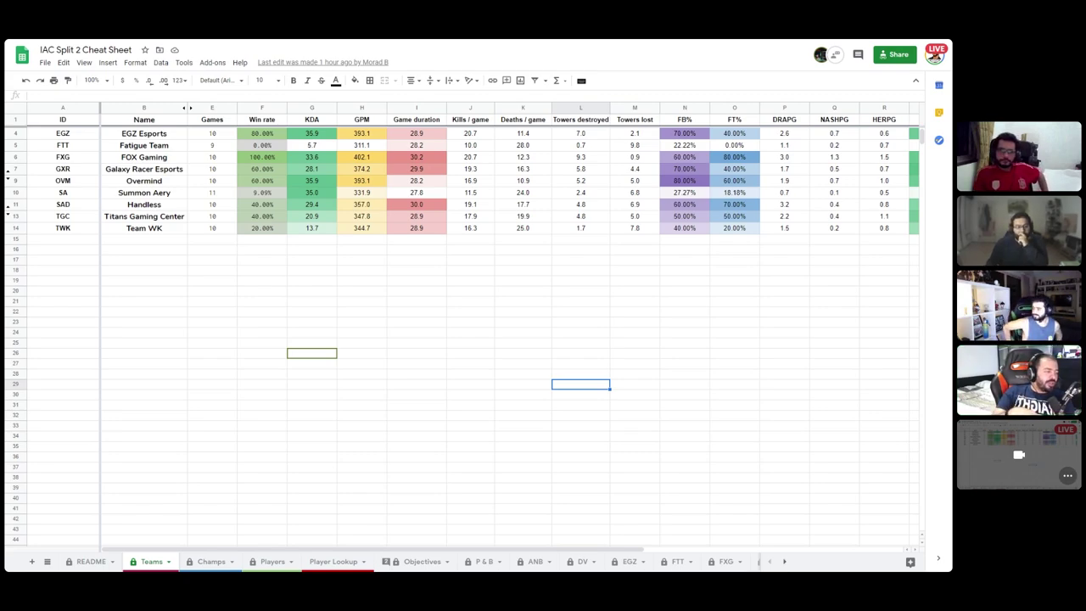
mouse_move(768, 395)
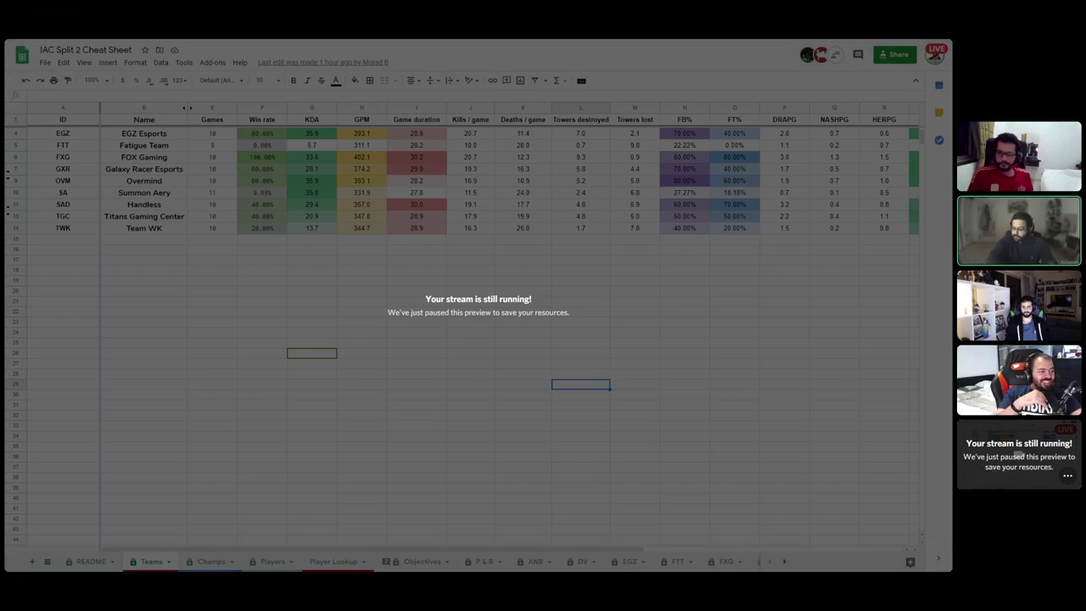
left_click(529, 307)
left_click(632, 377)
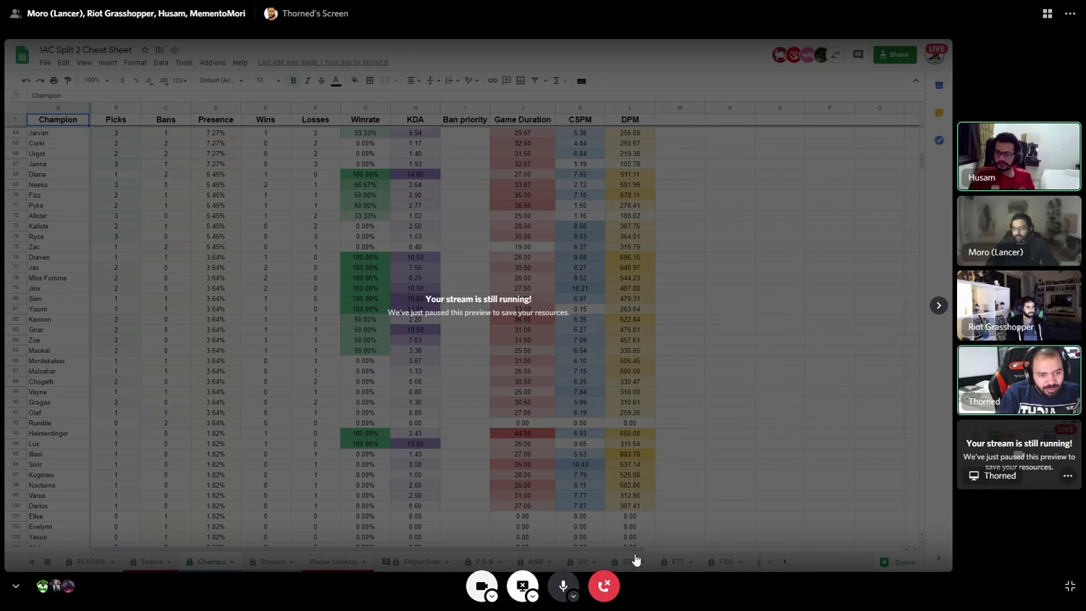
Step: Stop the current screen share and watch the cheat sheet stream offered by the other participant
left_click(522, 585)
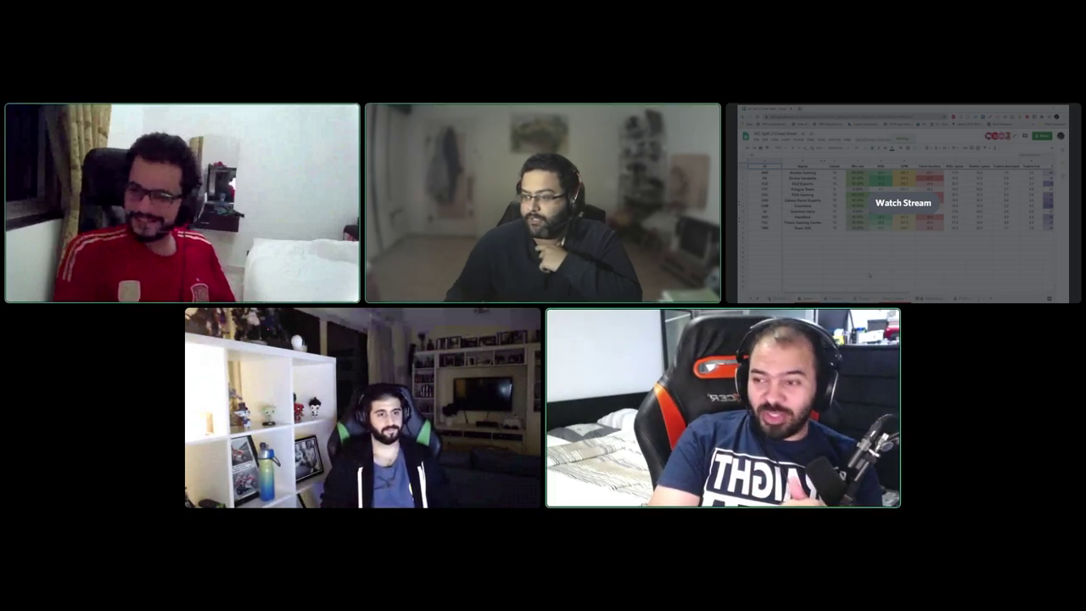
mouse_move(357, 304)
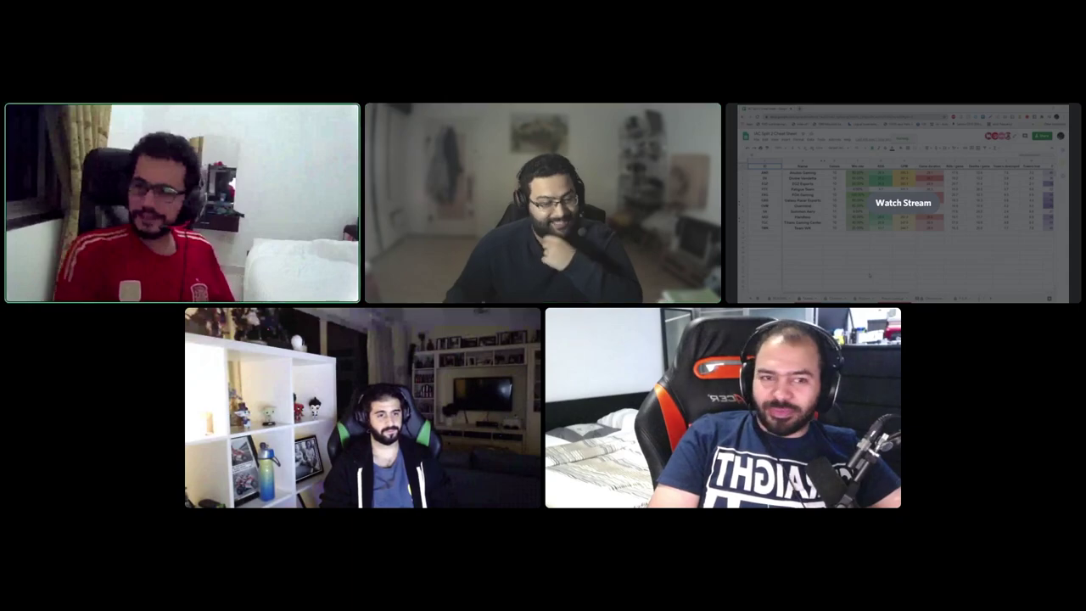
left_click(908, 228)
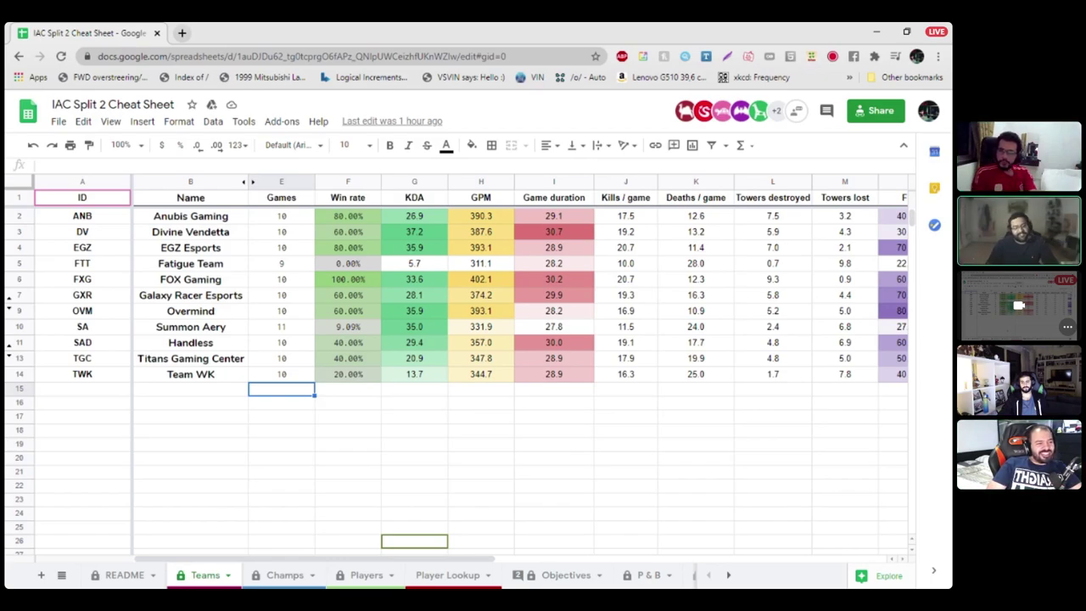
Step: Try to turn off Show Non-Video Participants in the options of the watched stream
left_click(1067, 328)
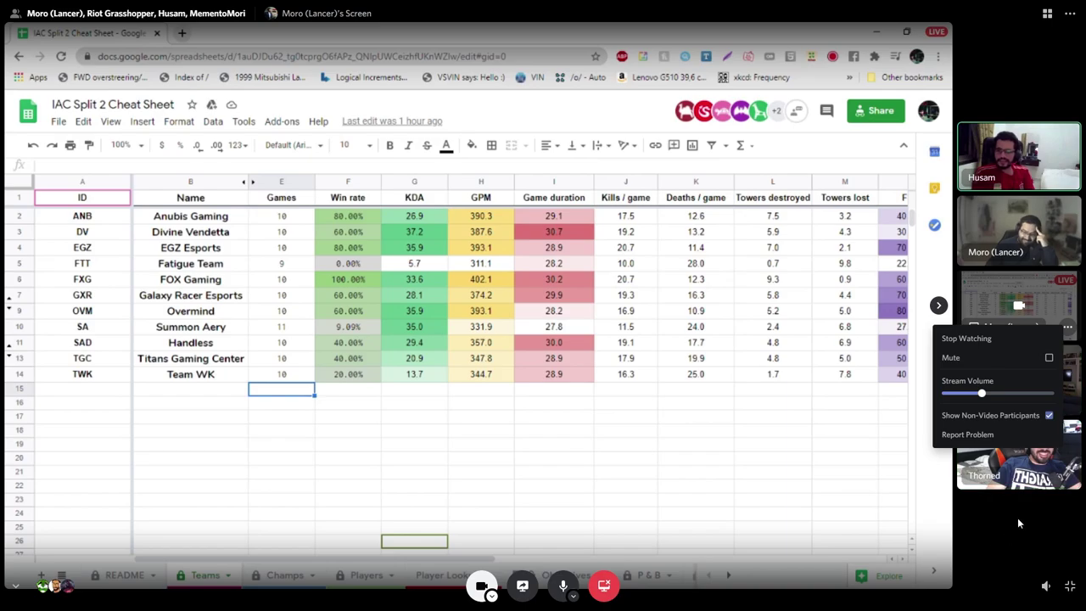
left_click(1050, 419)
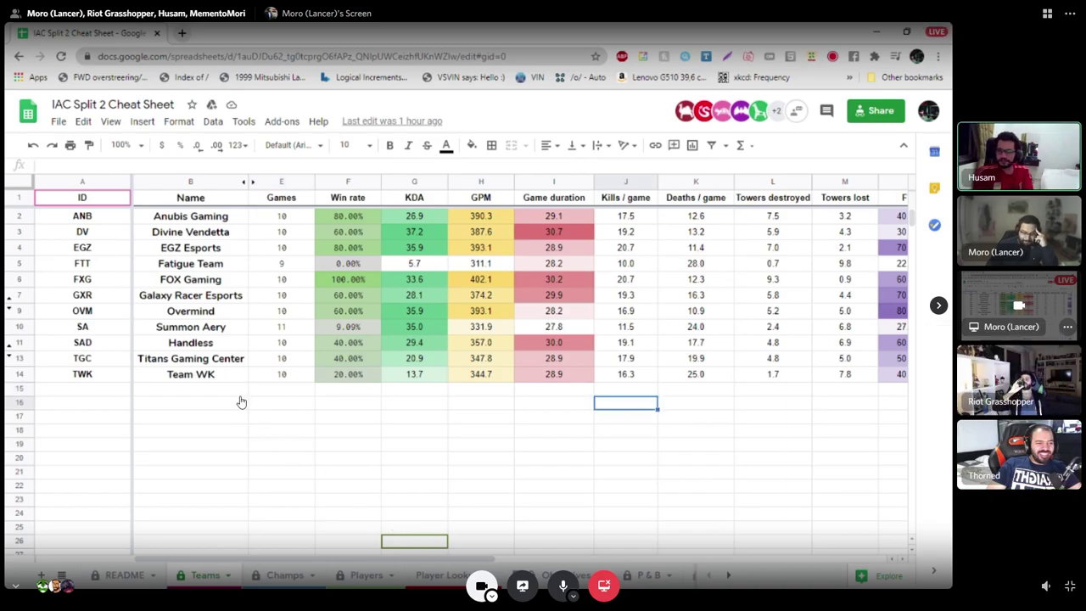
left_click(1067, 327)
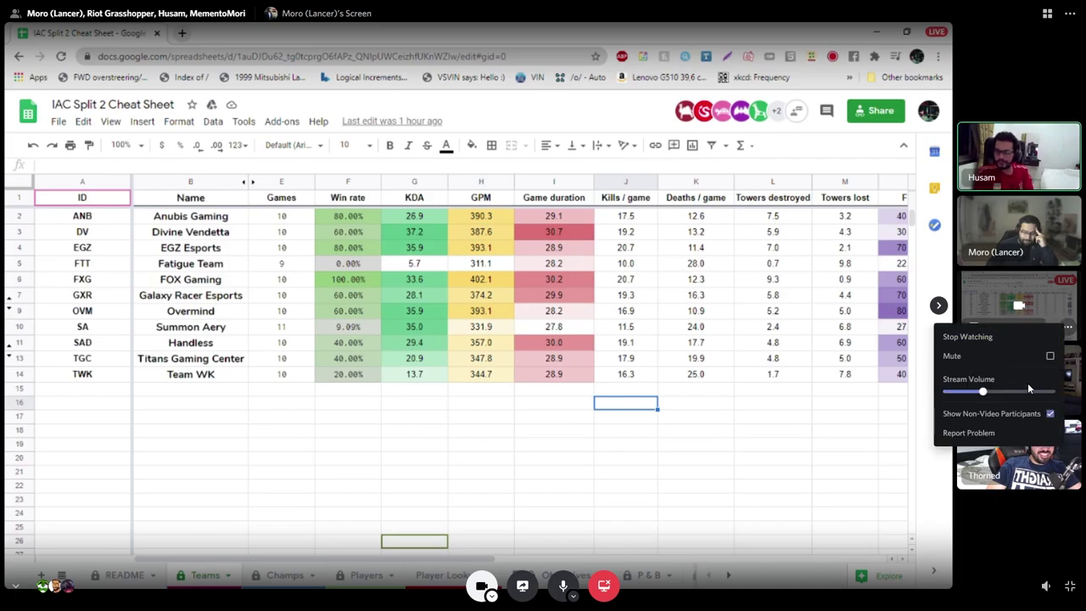
left_click(1050, 416)
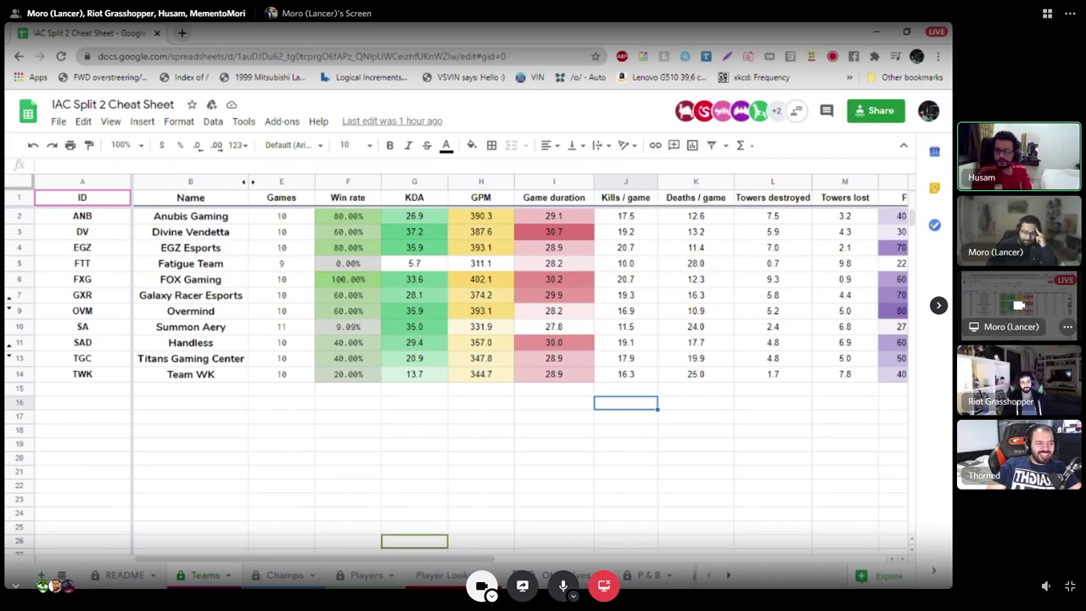
left_click(1068, 327)
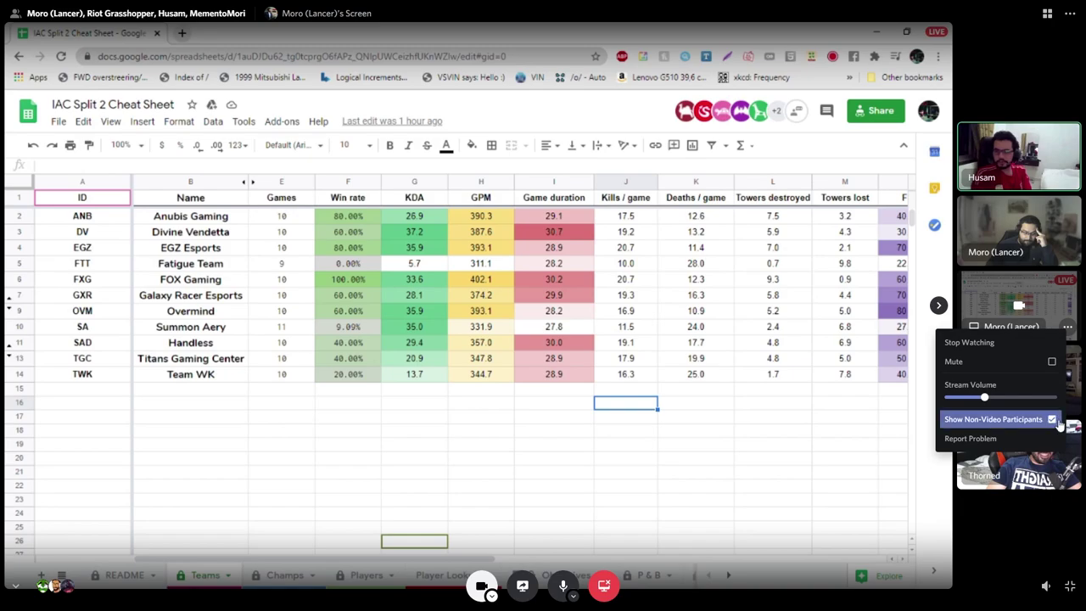
left_click(1057, 423)
left_click(1068, 327)
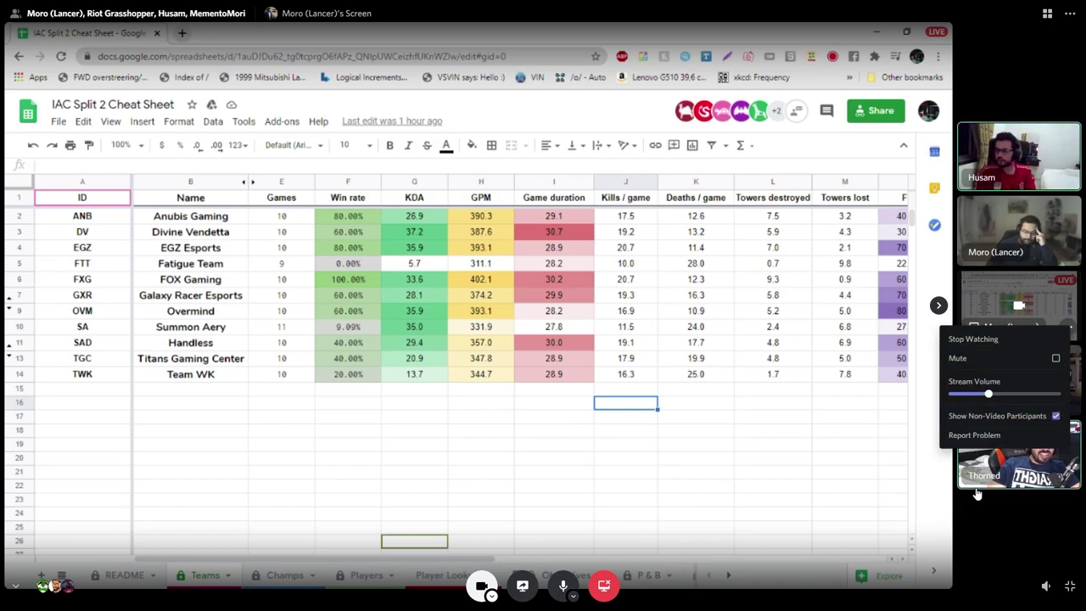
left_click(1056, 419)
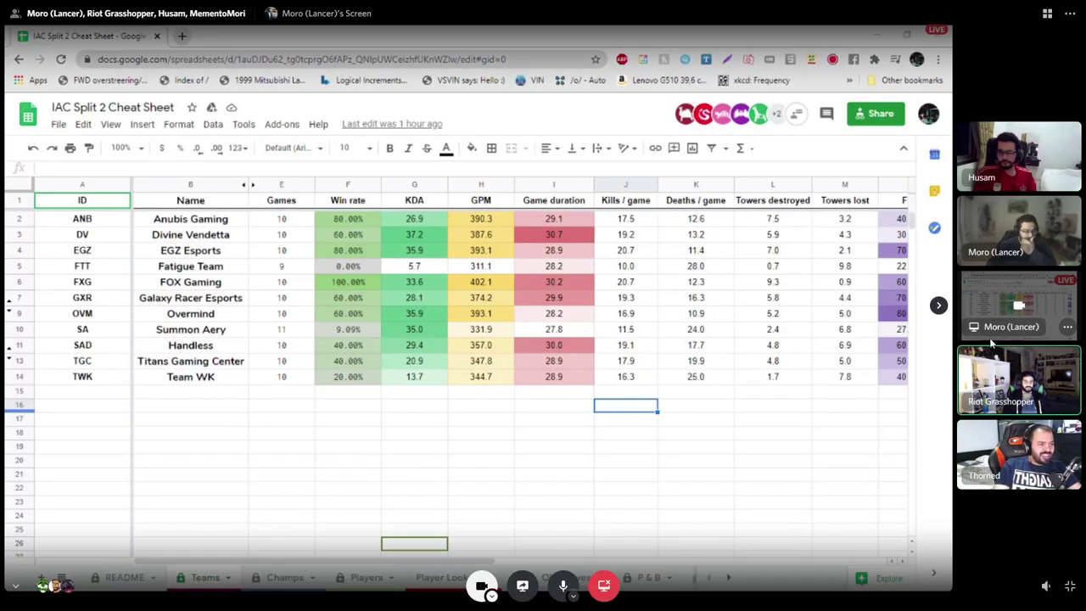
Step: Switch the call to the grid view of all participants
left_click(1047, 13)
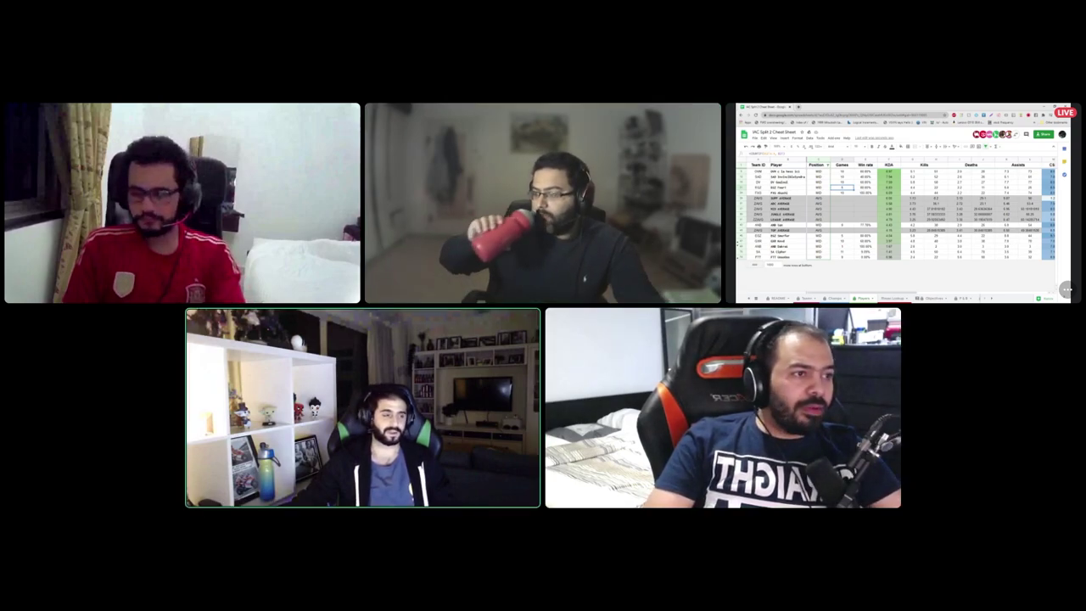
mouse_move(787, 247)
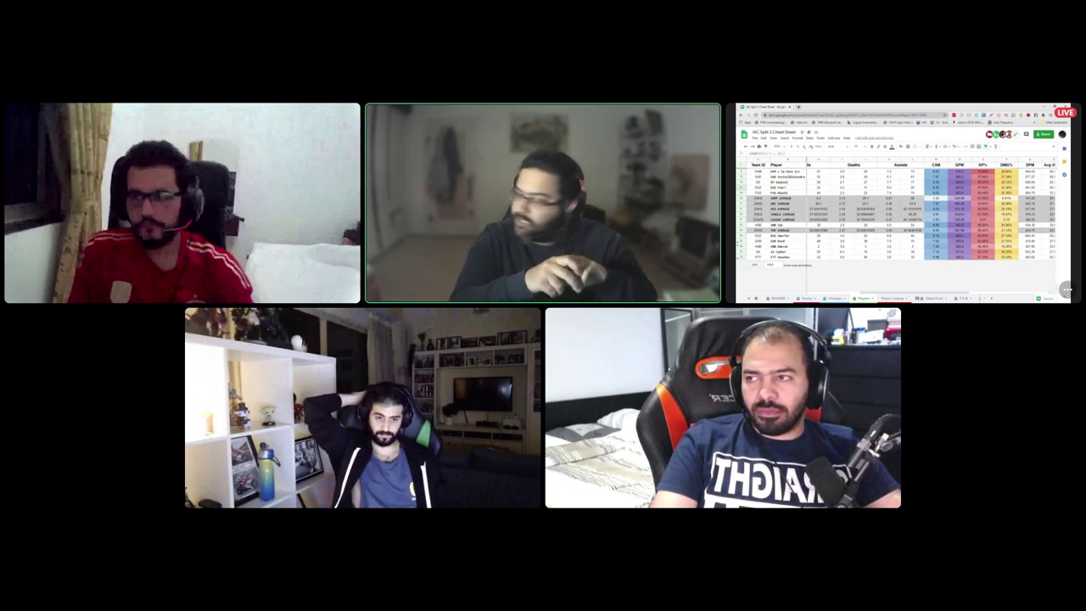
Step: Enlarge the shared Players sheet stream and select the FTT mid player's KDA in row 74
left_click(743, 205)
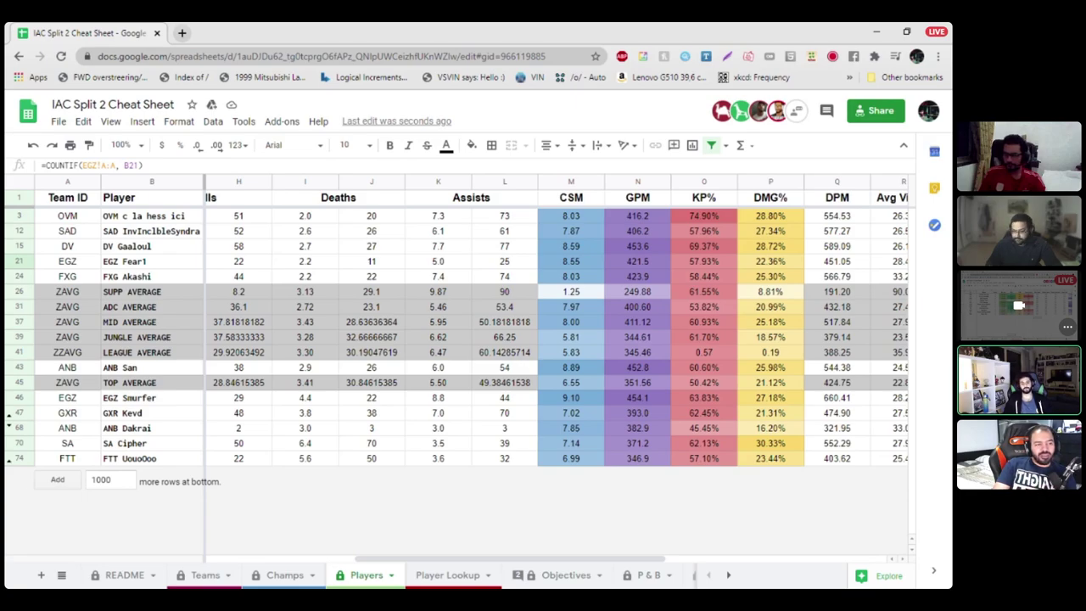
scroll(556, 340, "left", 5)
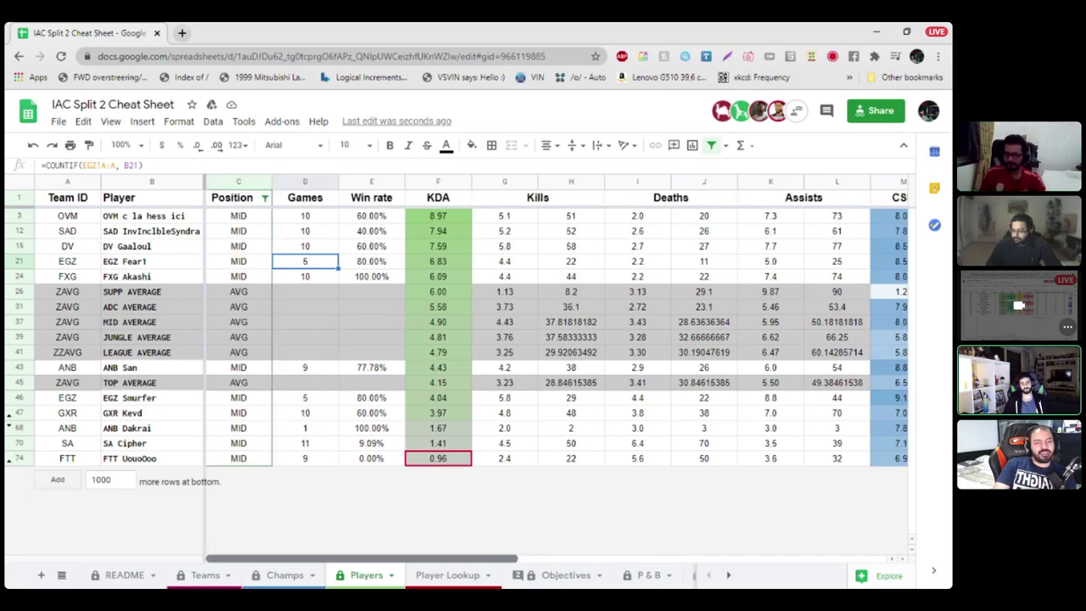
left_click(437, 458)
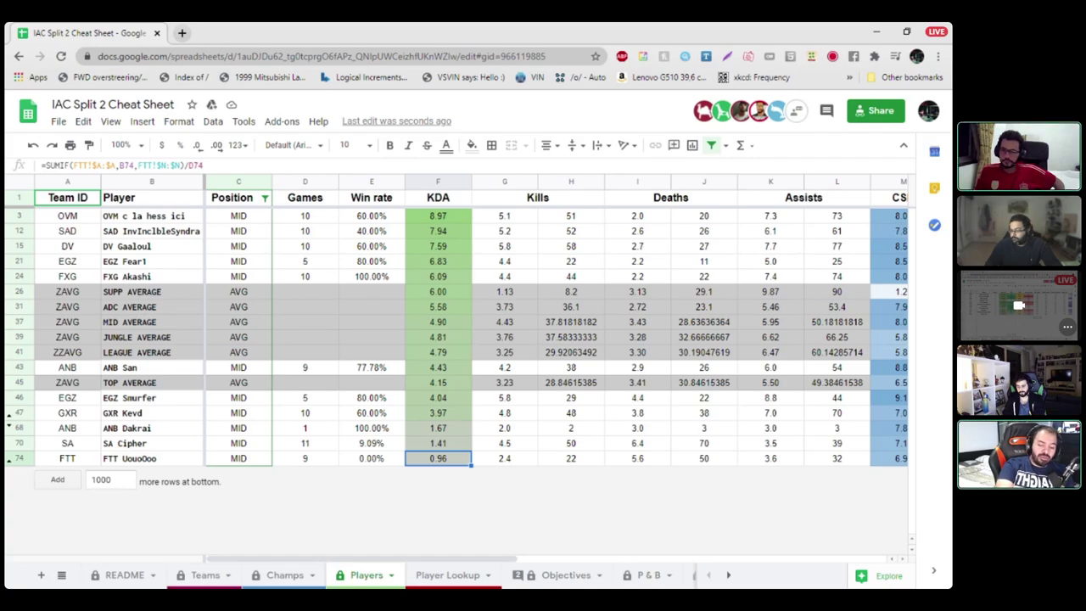
Step: Format the total kills cells from the MID AVERAGE row to the TOP AVERAGE row as Number
left_click_drag(571, 321, 571, 382)
left_click(179, 122)
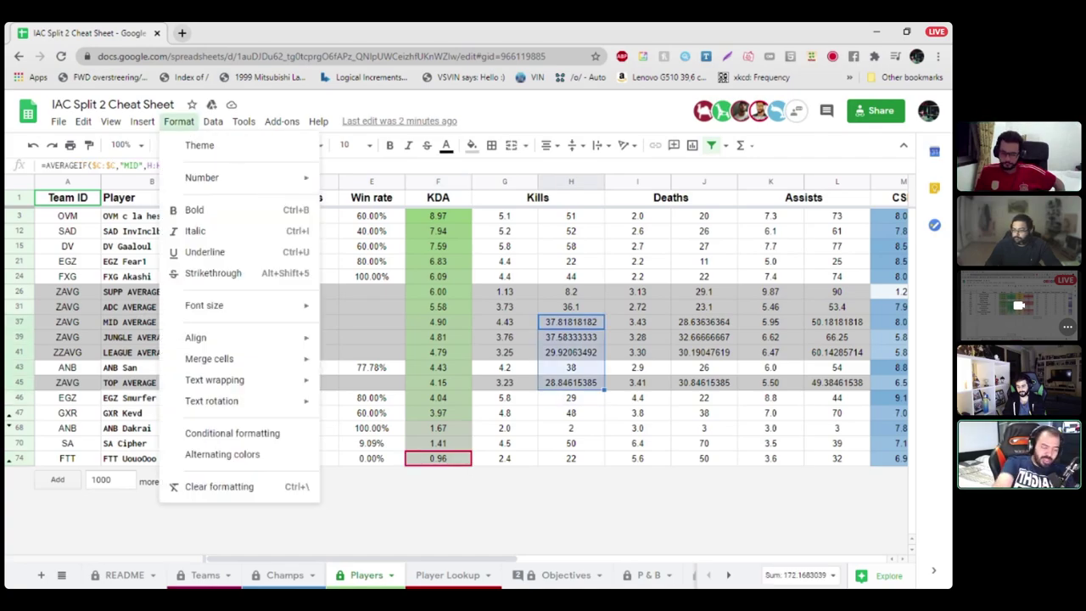
mouse_move(202, 177)
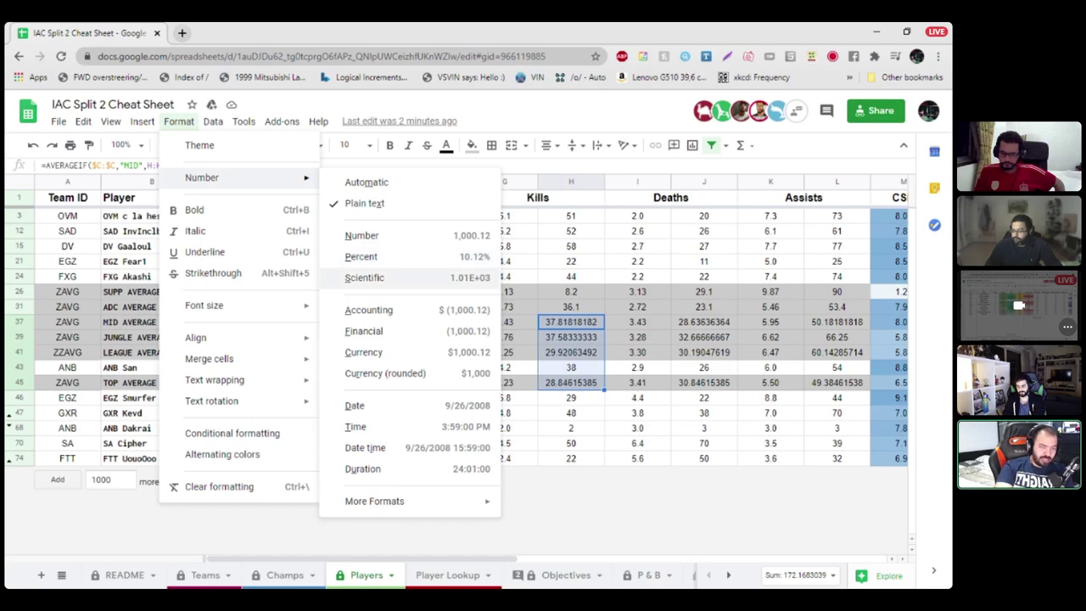
left_click(362, 235)
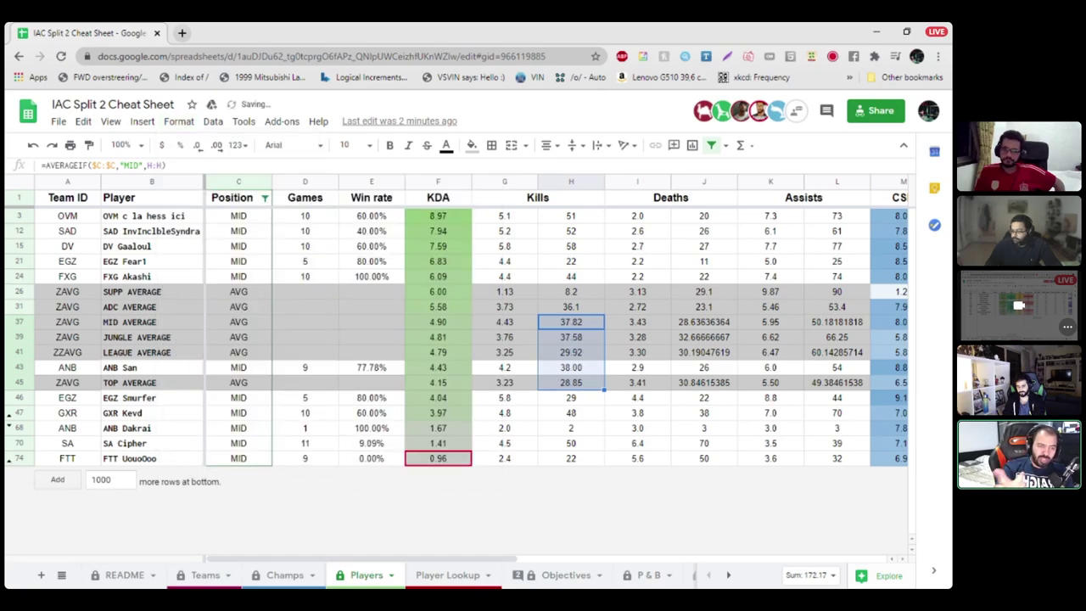
Step: Format total deaths from MID AVERAGE to TOP AVERAGE and total assists of the ADC, mid, jungle, league and top averages as Number
left_click(704, 321)
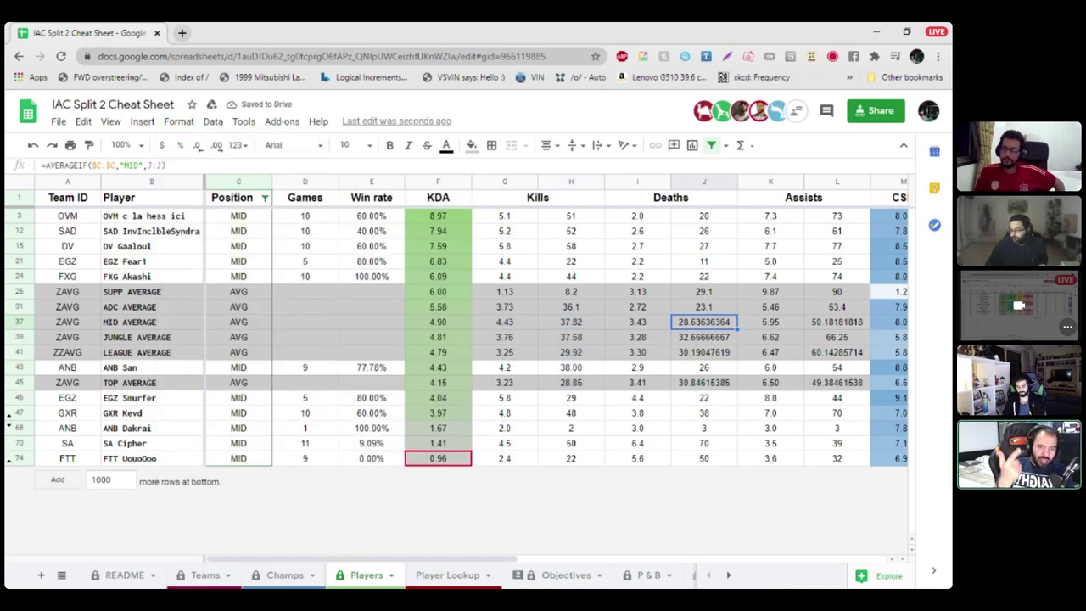
key("shift+Down")
key("shift+Down")
key("shift+Down")
key("shift+Down")
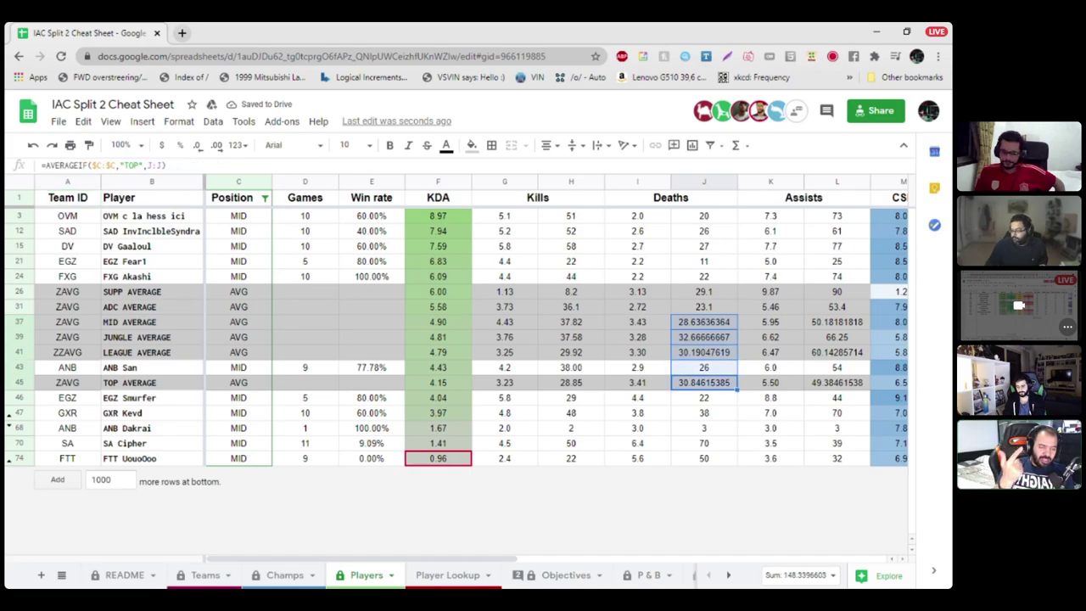
left_click(837, 383, "ctrl")
left_click(837, 352, "ctrl")
left_click(837, 322, "ctrl")
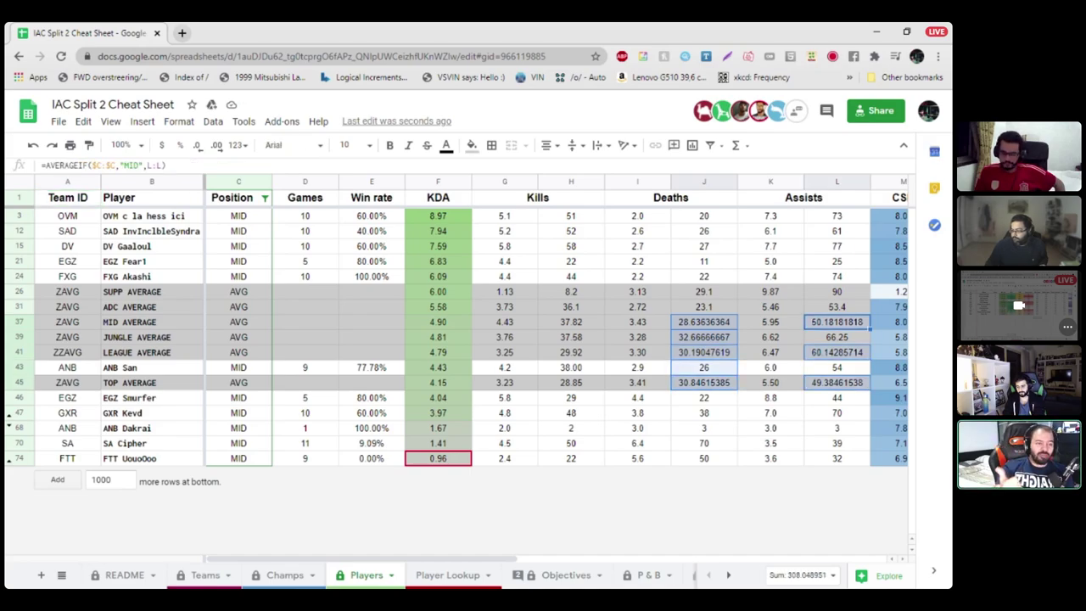
left_click(837, 306, "ctrl")
left_click(837, 337, "ctrl")
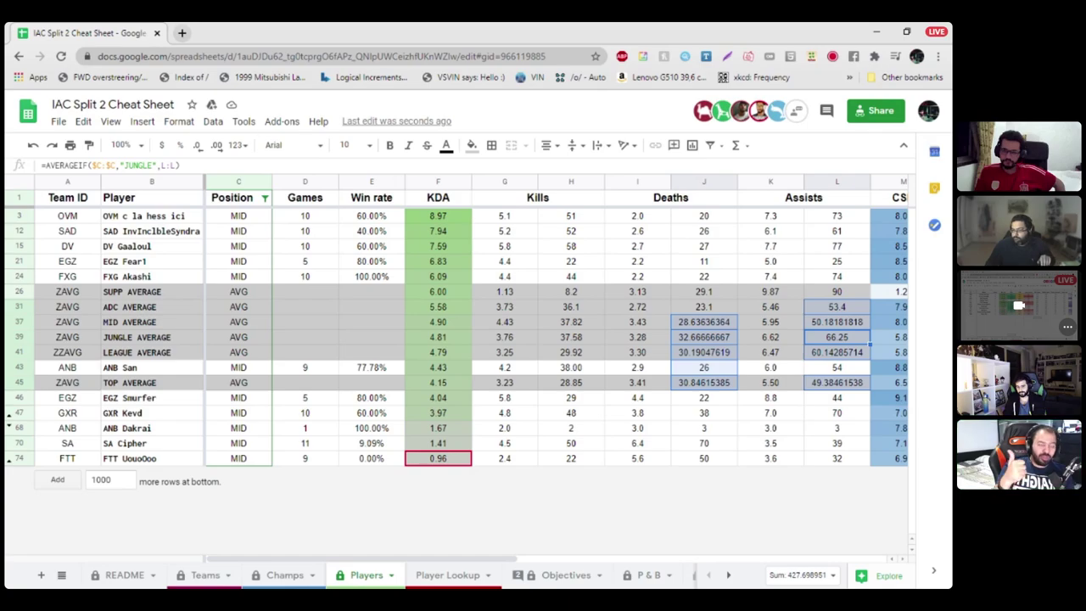
left_click(179, 121)
mouse_move(202, 178)
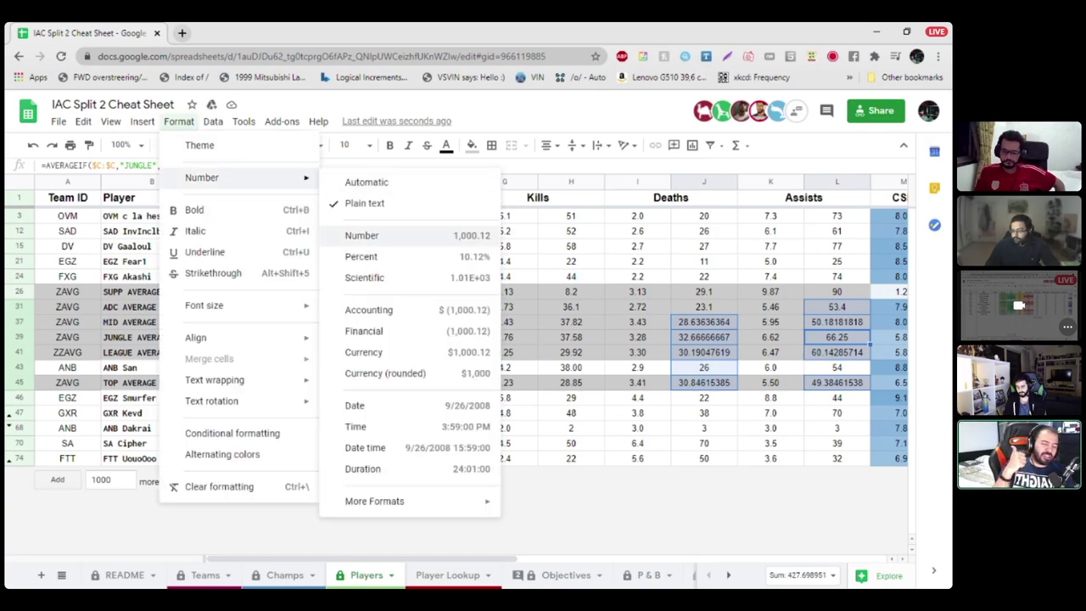
left_click(373, 236)
Step: Inspect the total deaths and kills of the ANB player in row 68 and the FTT mid's kills per game
left_click(703, 428)
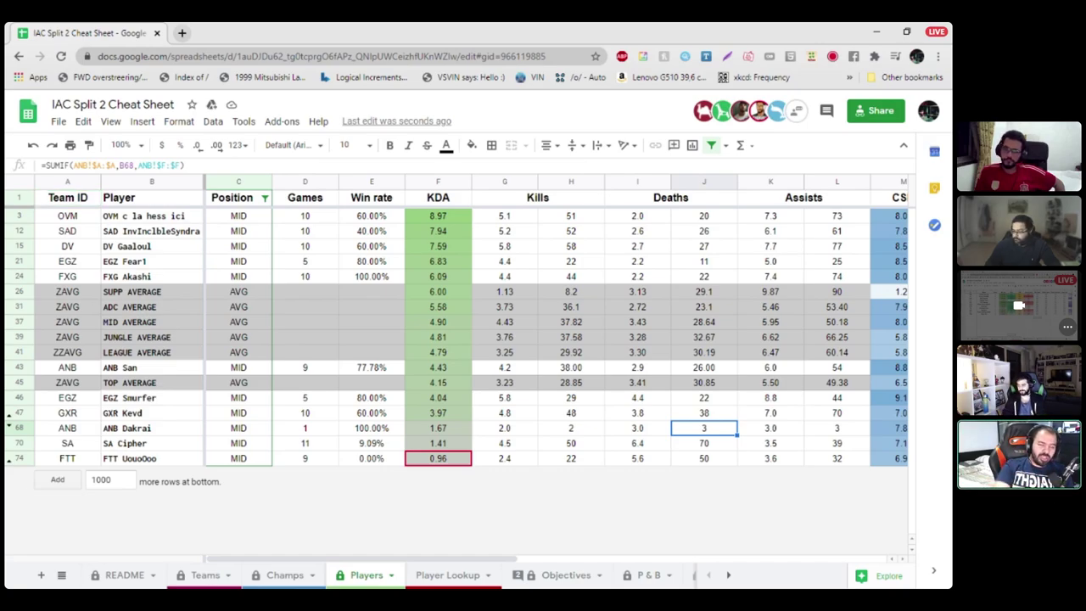
left_click(571, 428)
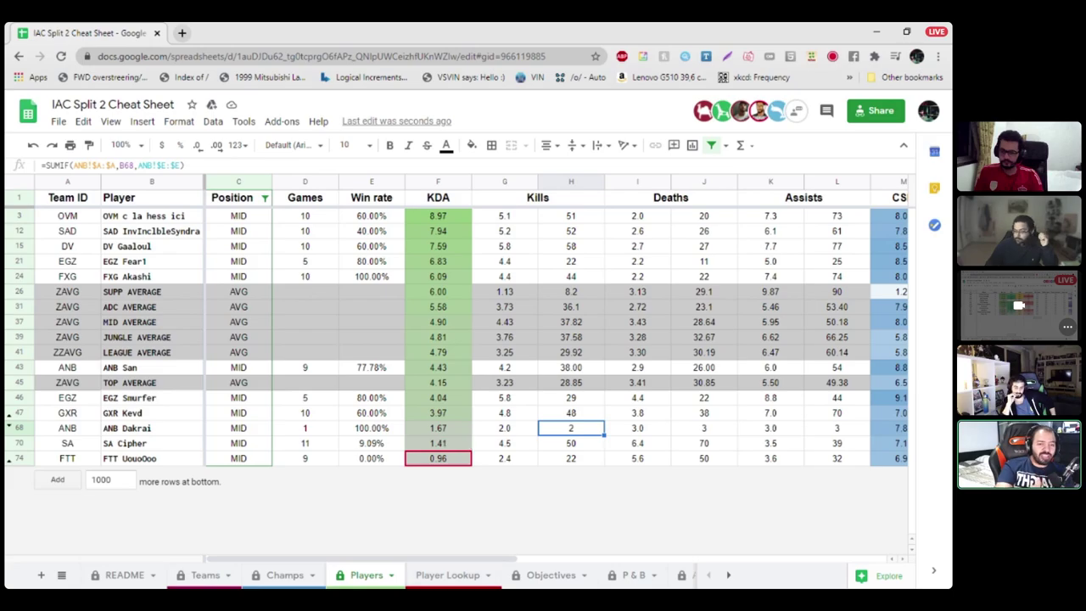
left_click(504, 459)
Step: Sort the Players sheet by the DPM column from Z to A
scroll(551, 340, "right", 5)
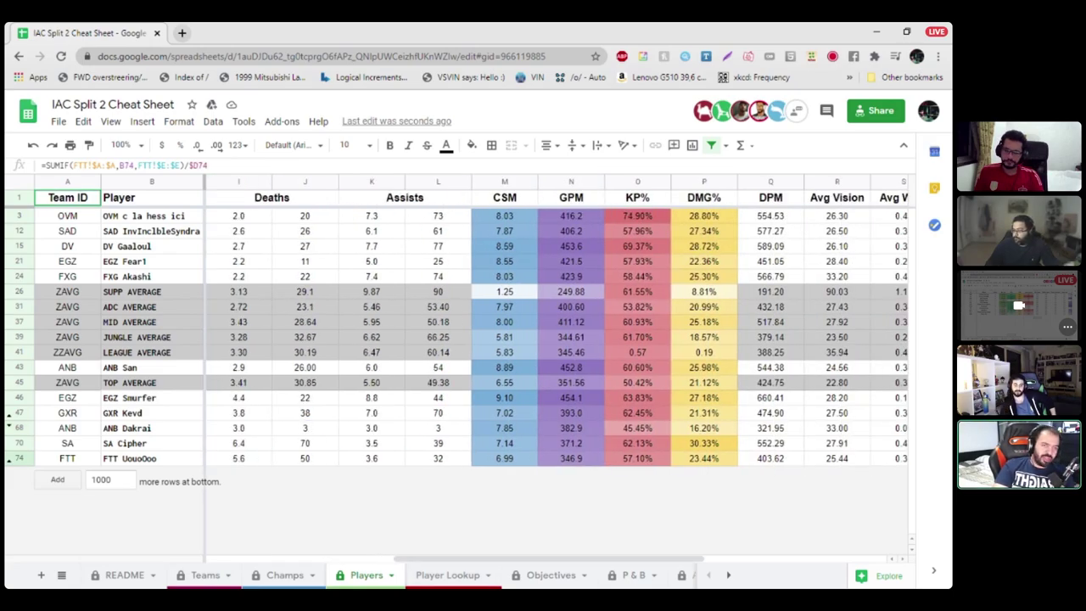
left_click(796, 182)
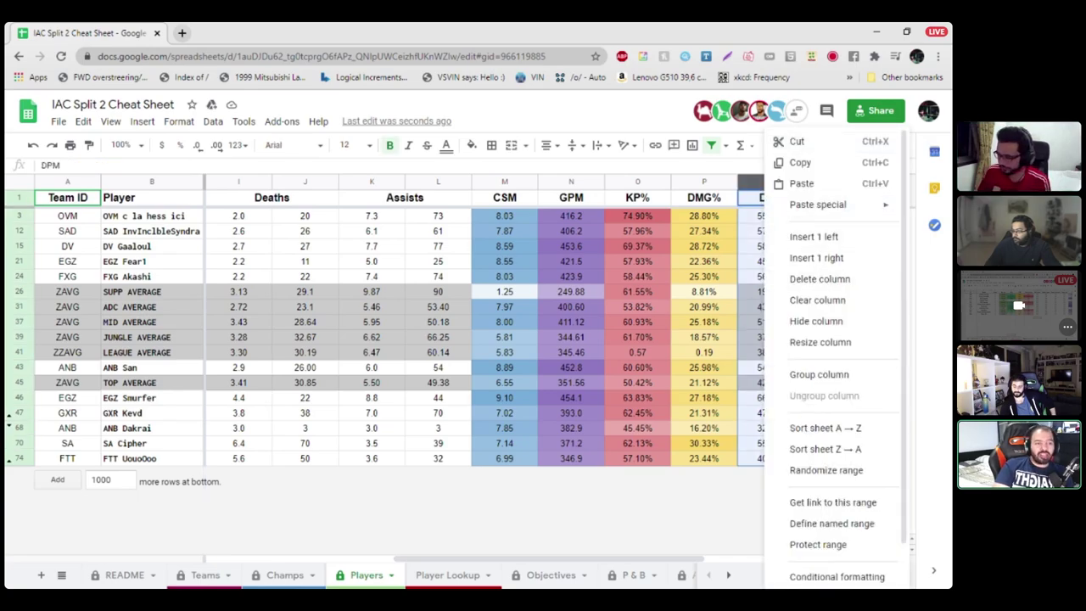
left_click(825, 449)
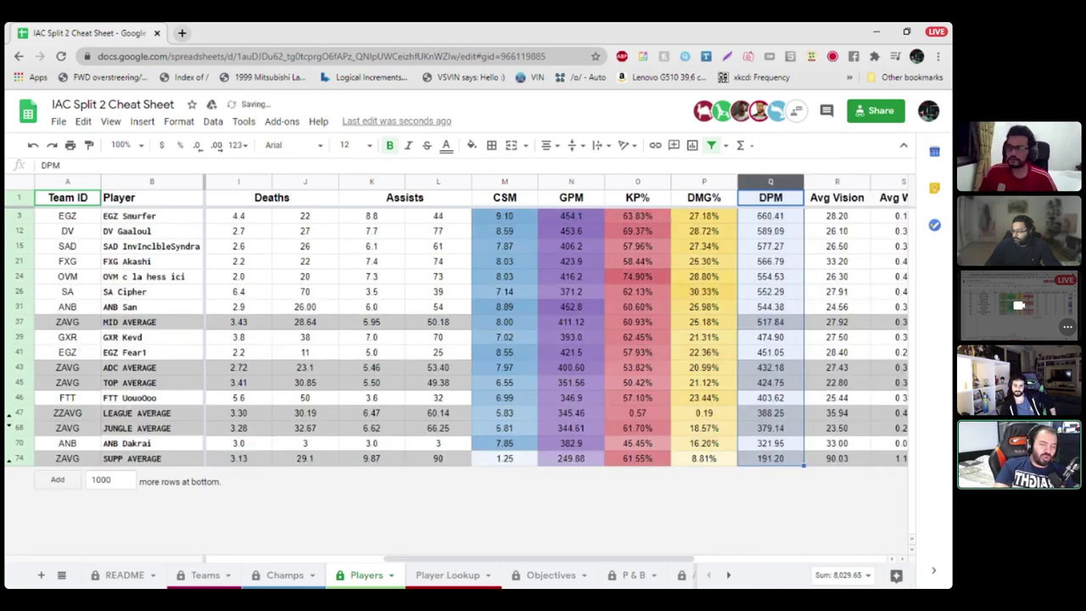
Step: Review the DV mid player's values from GPM to DMG%, and highlight the whole DPM column
left_click(571, 231)
key("Right")
key("Right")
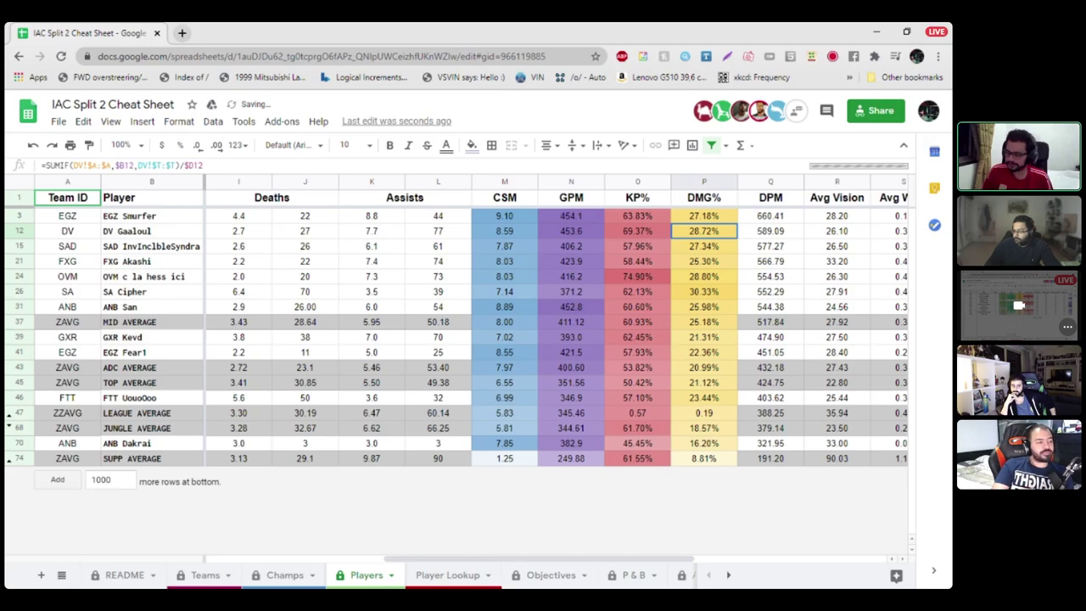
left_click(770, 181)
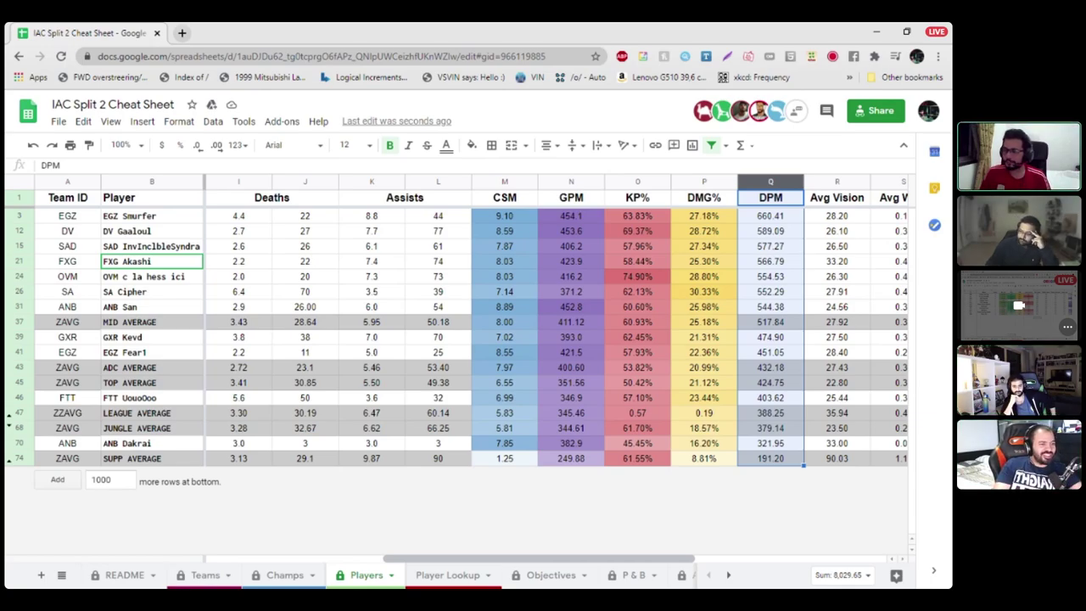
Step: Switch the call to the grid view and enlarge the shared Player Lookup sheet stream again
mouse_move(1020, 47)
left_click(1048, 13)
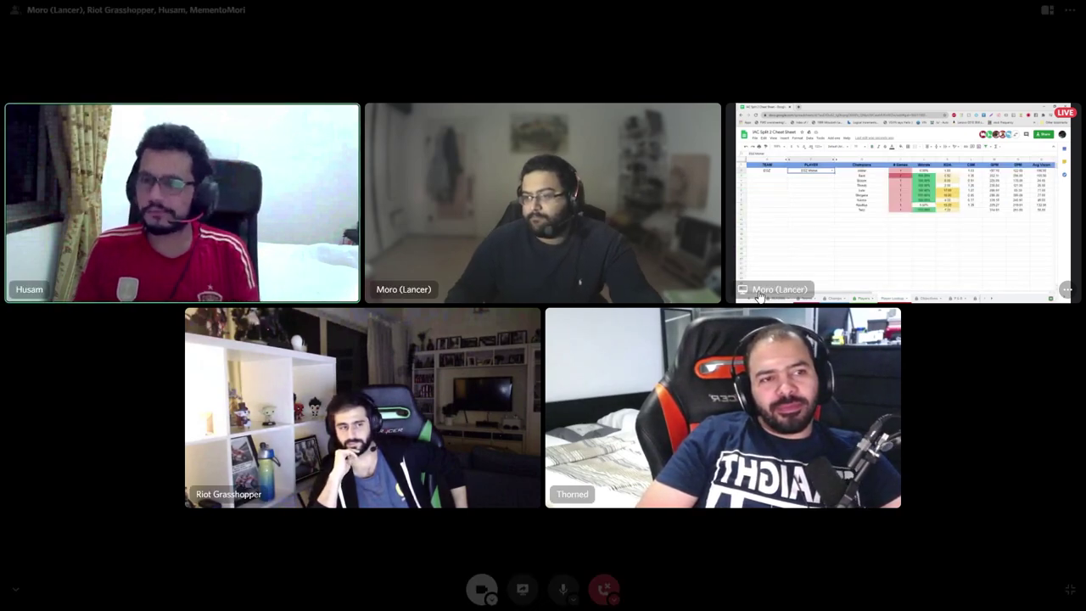
left_click(856, 245)
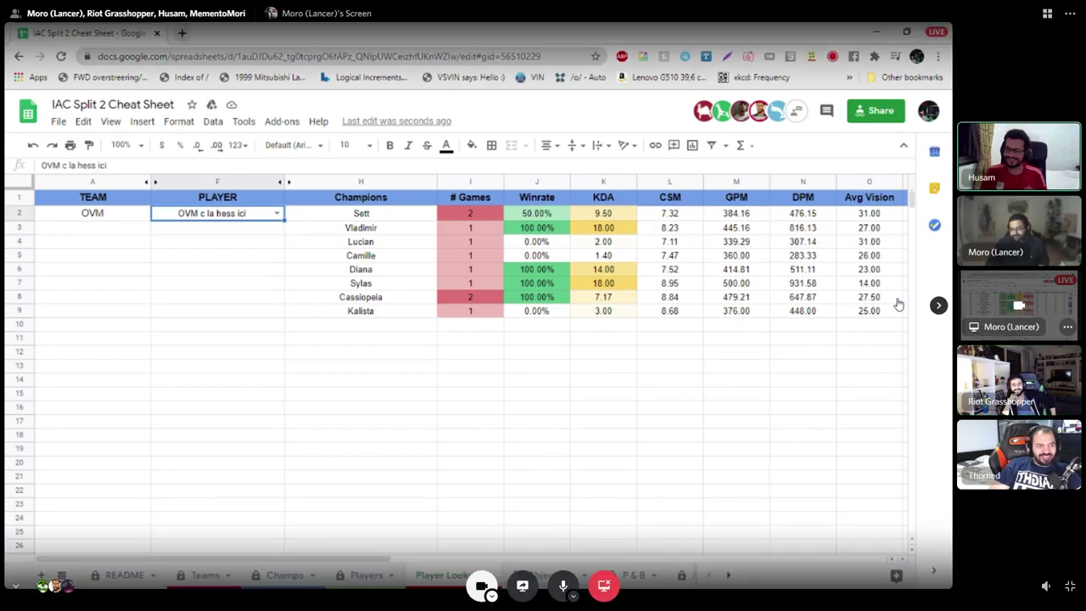
Step: Show all call participants in the grid, and bring the shared Player Lookup stream back to the large view
left_click(933, 339)
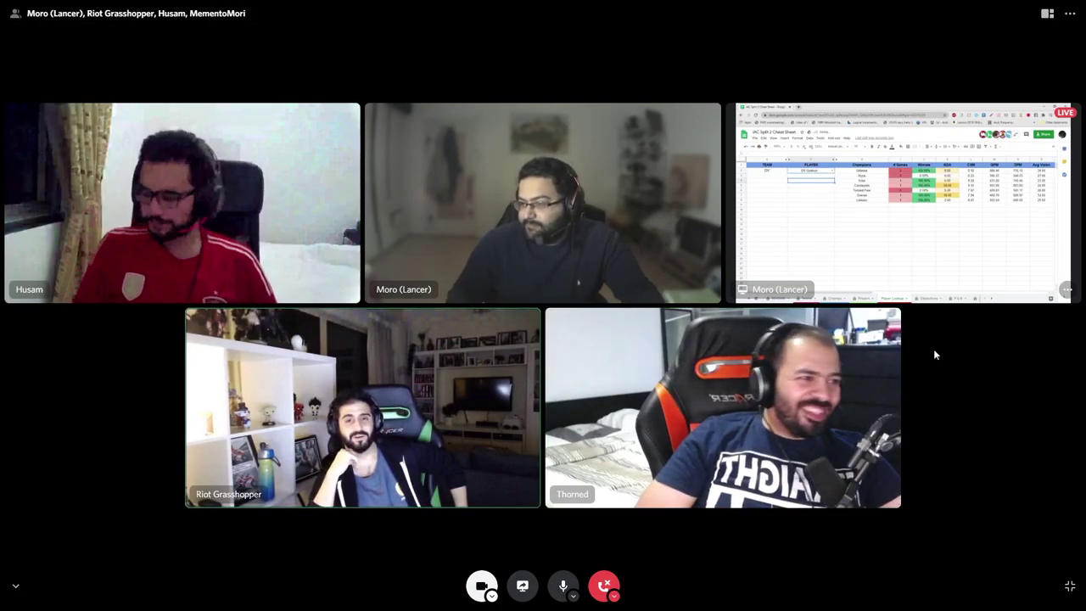
left_click(1042, 267)
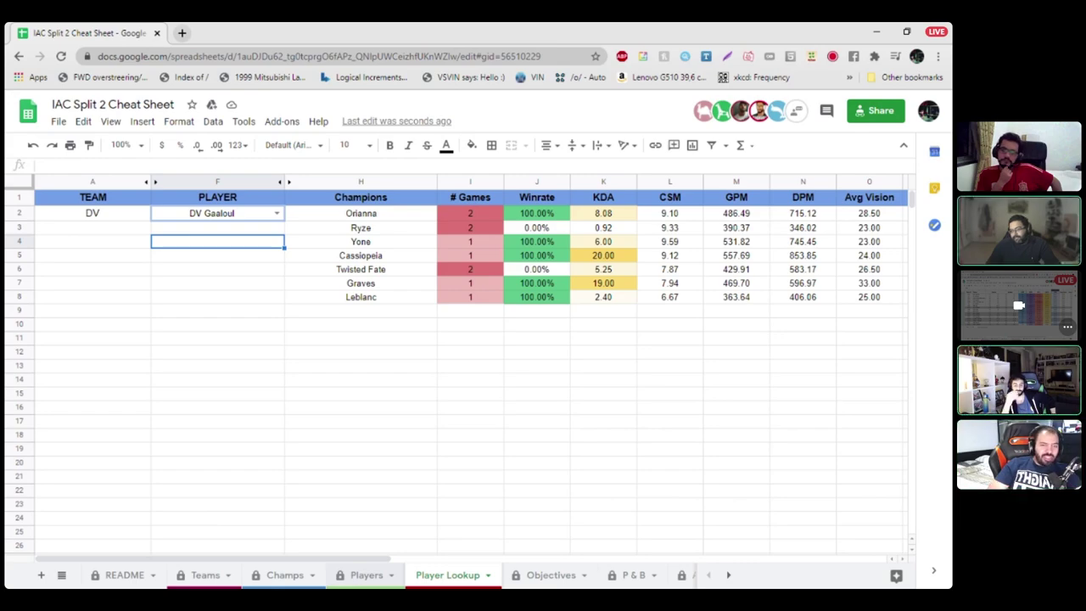
Step: Look up the OVM mid player's champion statistics in the Player Lookup sheet
double_click(217, 213)
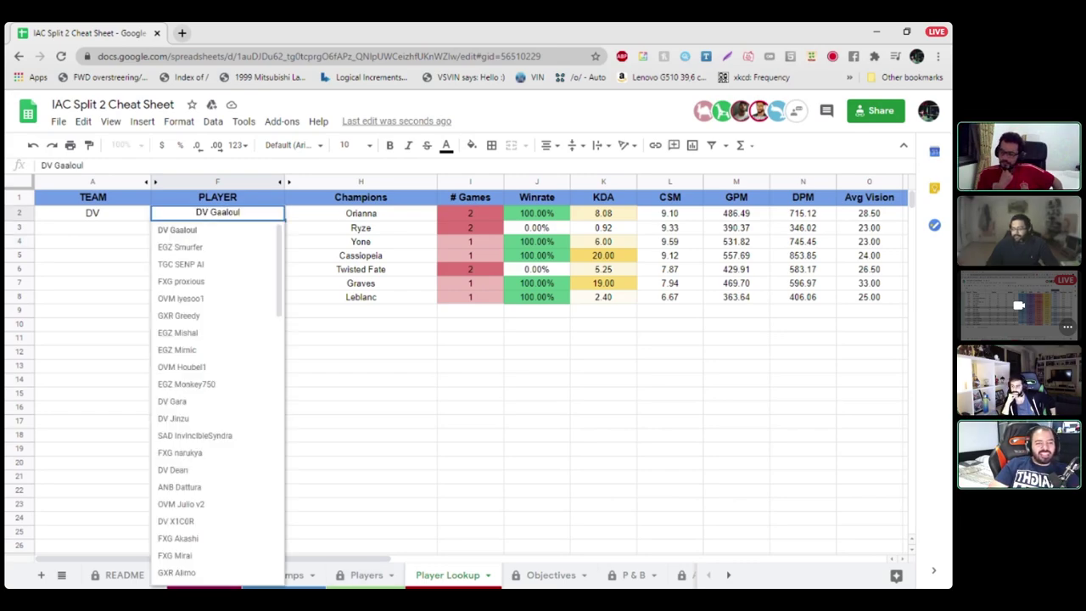
key("BackSpace")
key("BackSpace")
key("BackSpace")
key("BackSpace")
key("BackSpace")
key("BackSpace")
key("BackSpace")
key("BackSpace")
key("BackSpace")
key("BackSpace")
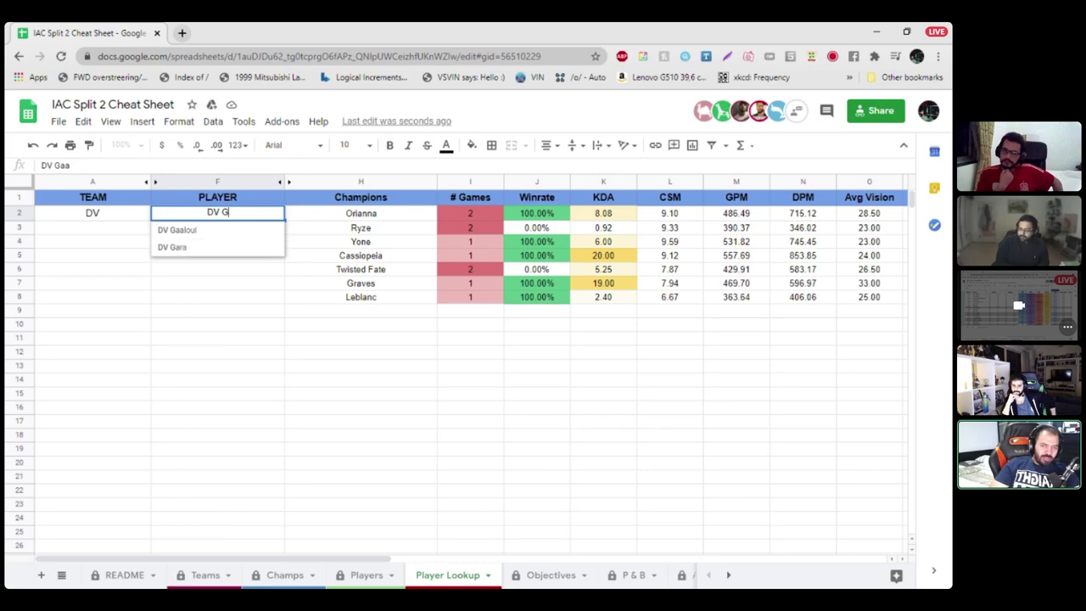
type("ovm")
key("Down")
key("Down")
key("Down")
key("Down")
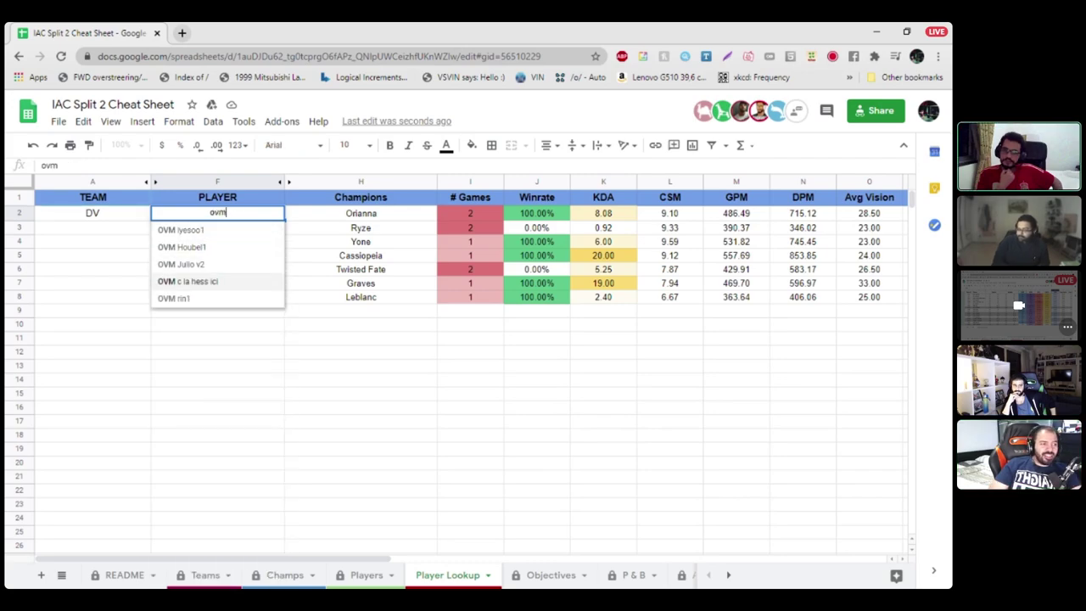
key("Return")
left_click(218, 269)
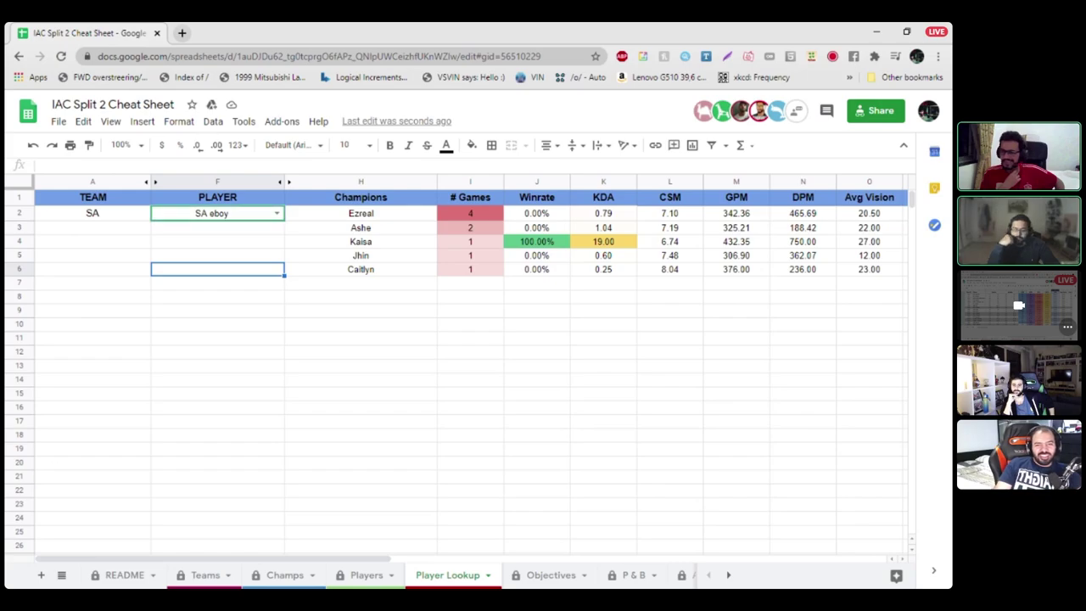
Step: View the participant grid briefly and return to the enlarged Player Lookup sheet
left_click(279, 214)
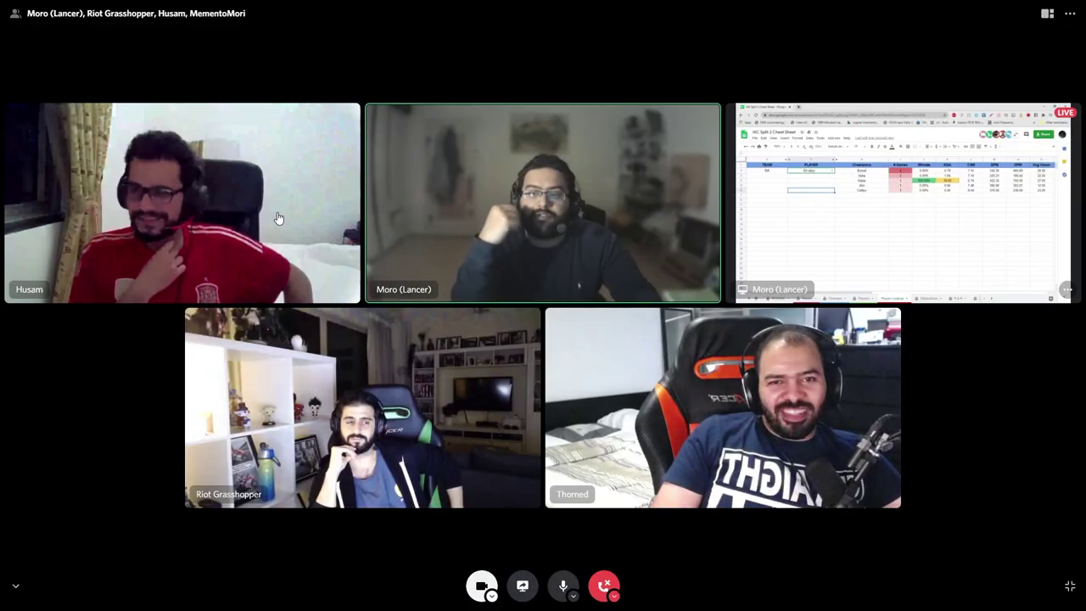
left_click(868, 243)
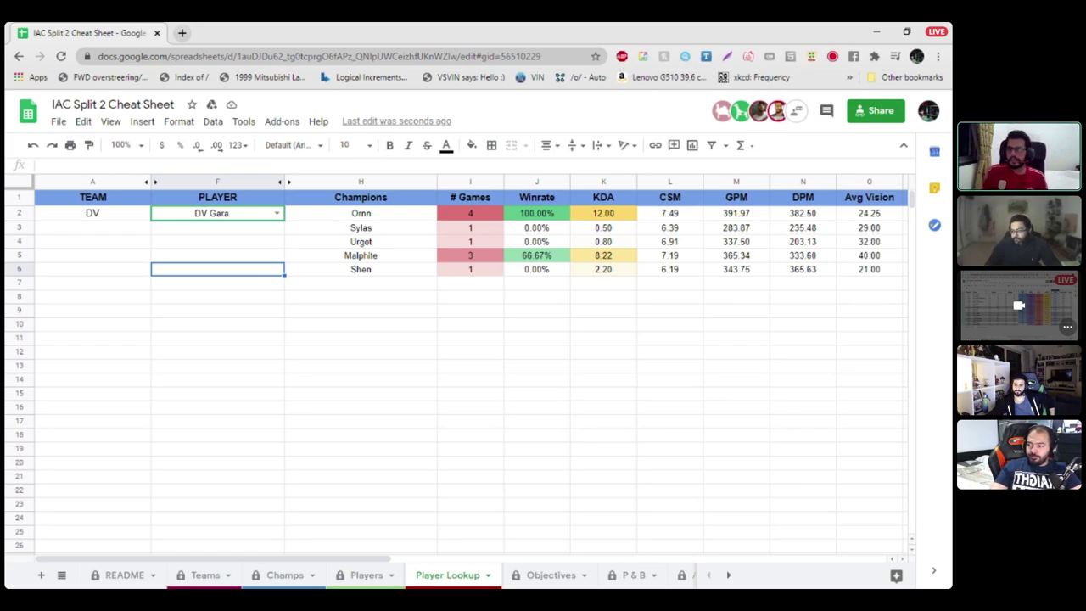
left_click(217, 296)
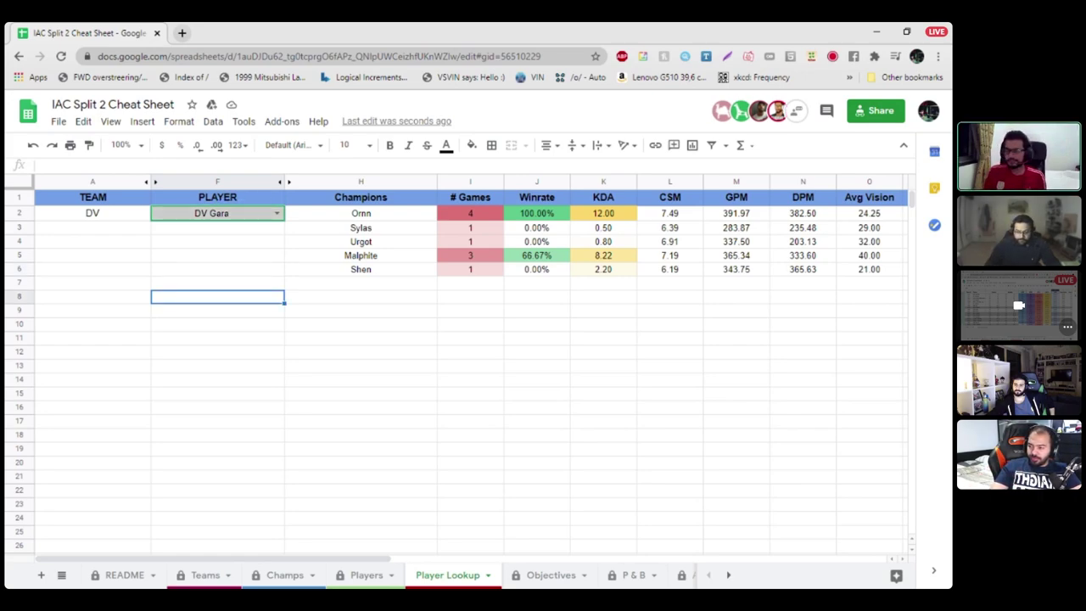
left_click(217, 241)
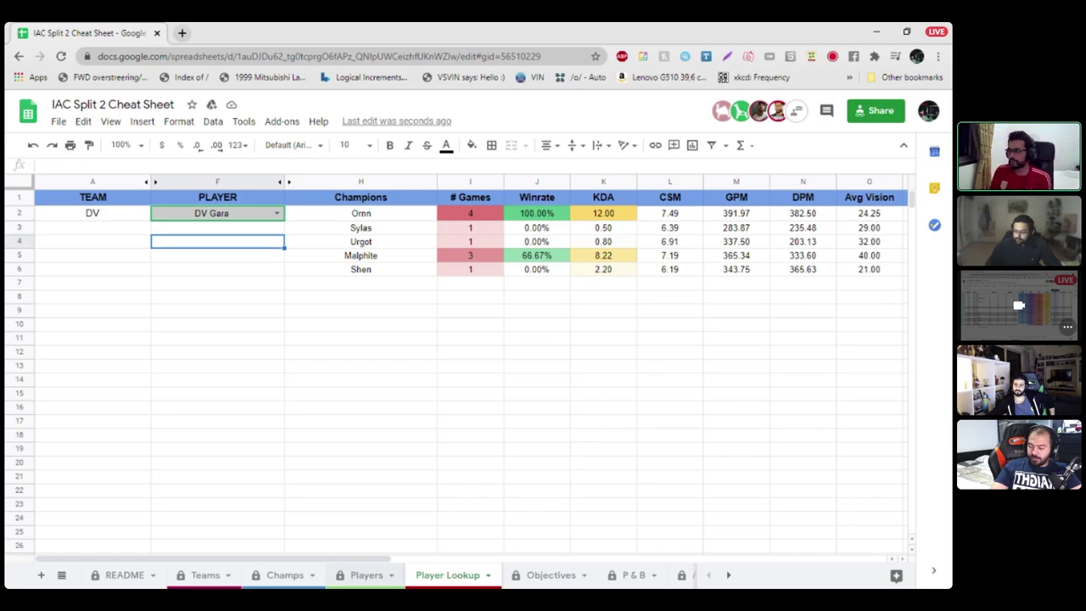
Step: Open the Players sheet and inspect the SA mid player's total deaths
key("ctrl+shift+Page_Up")
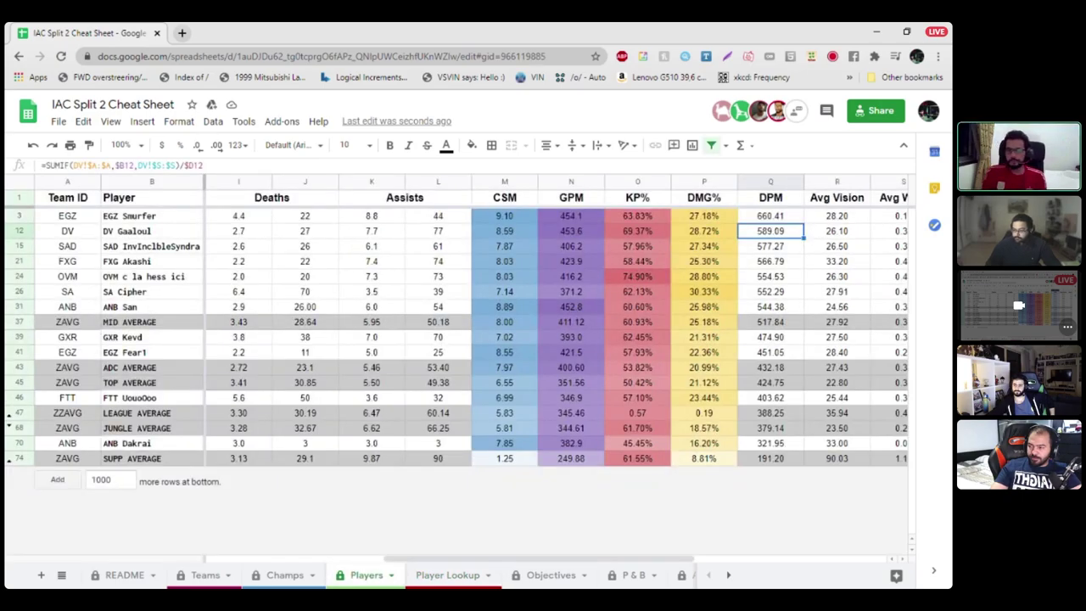
left_click(306, 291)
scroll(552, 340, "left", 6)
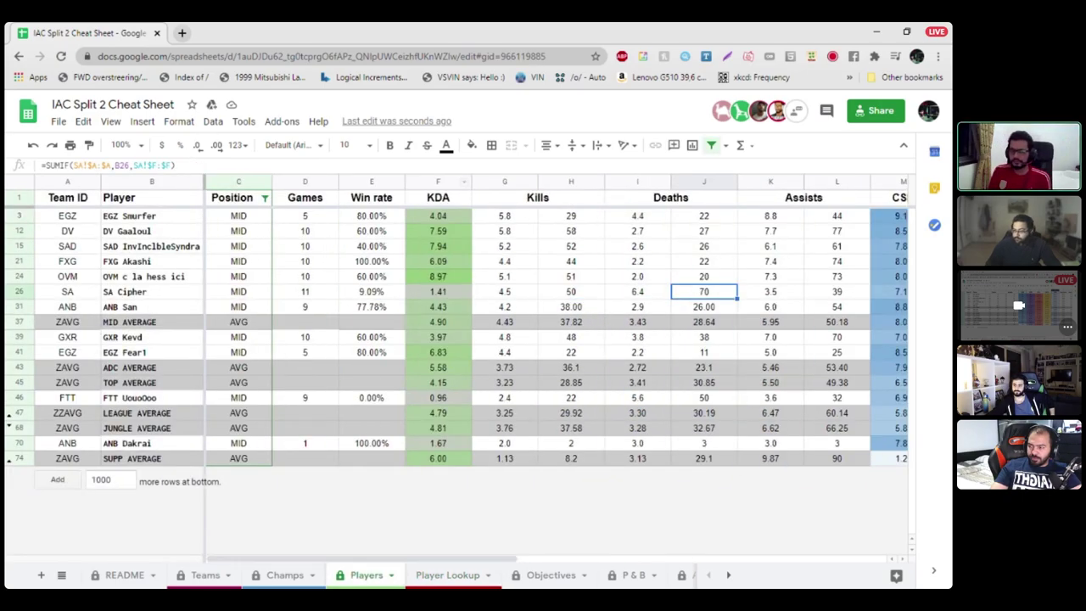
Step: Include all values in the Position filter of the Players sheet
left_click(438, 181)
right_click(438, 182)
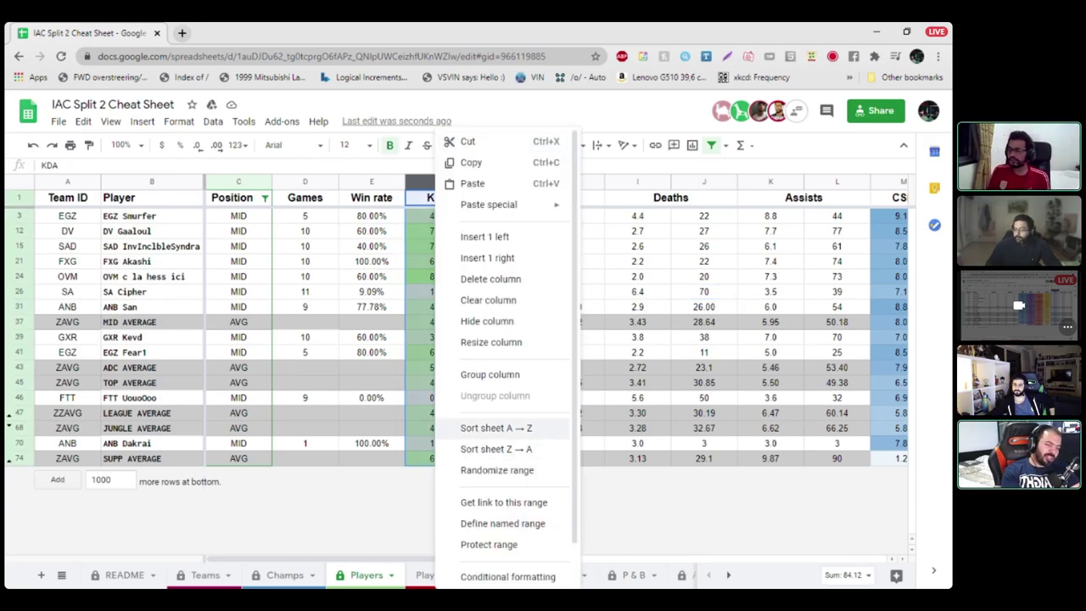
left_click(238, 197)
left_click(265, 197)
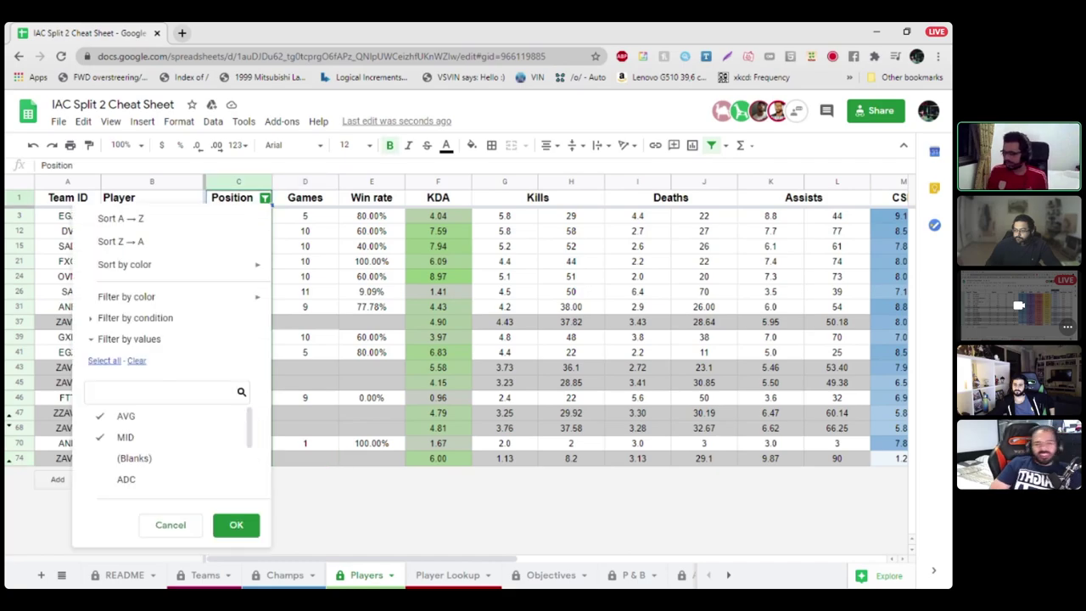
left_click(105, 360)
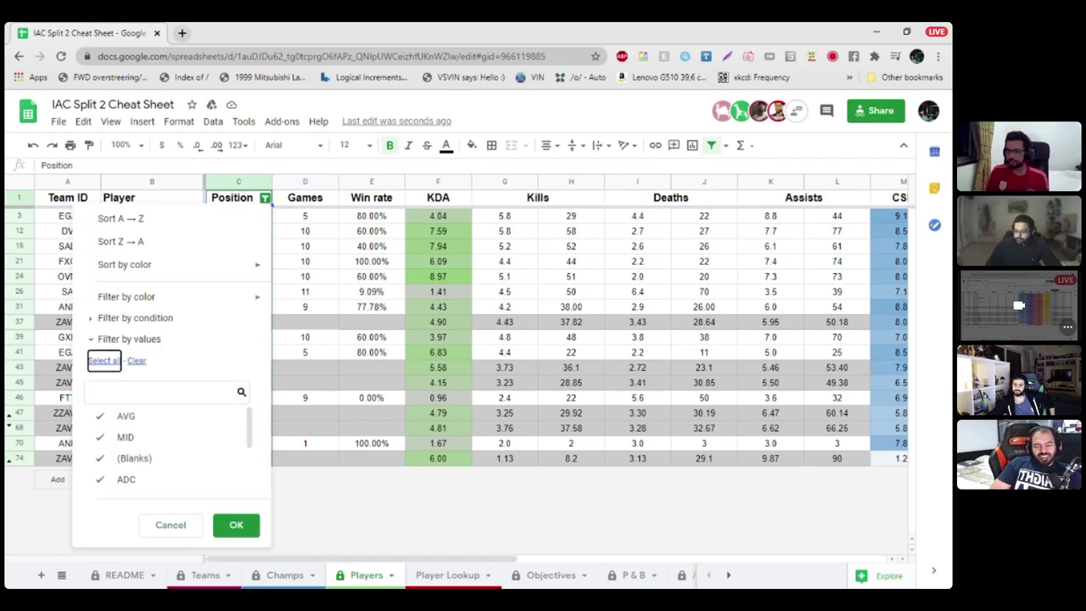
left_click(236, 524)
left_click(305, 338)
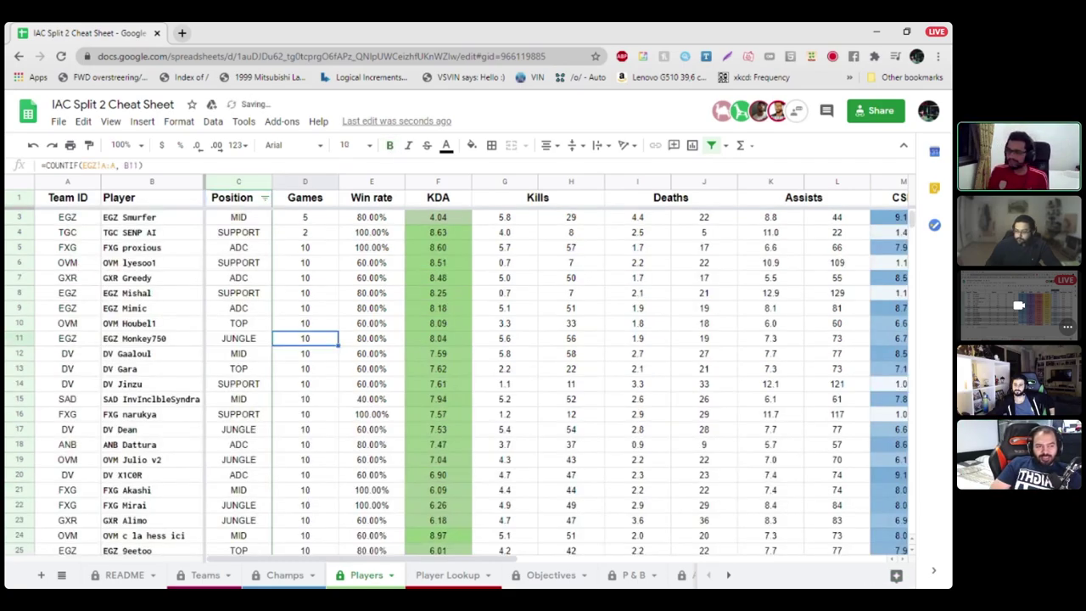
Step: Sort the Players sheet by the Team ID column from A to Z
left_click(67, 182)
right_click(67, 181)
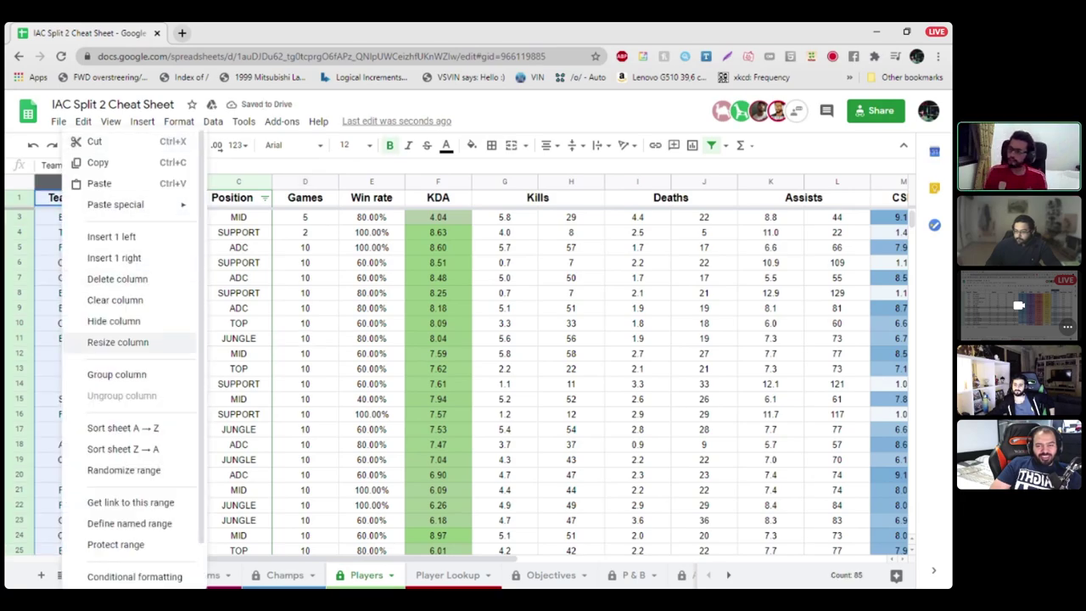
left_click(119, 429)
left_click(371, 397)
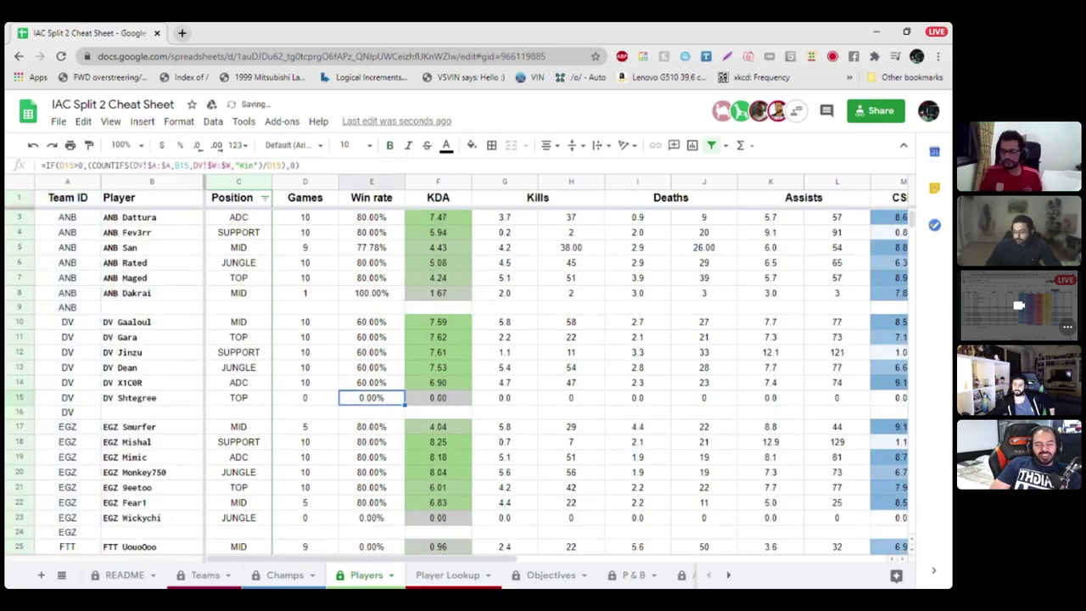
Step: Review the Players sheet team by team, checking the KDA of the OVM and FXG mid players
scroll(467, 374, "down", 1)
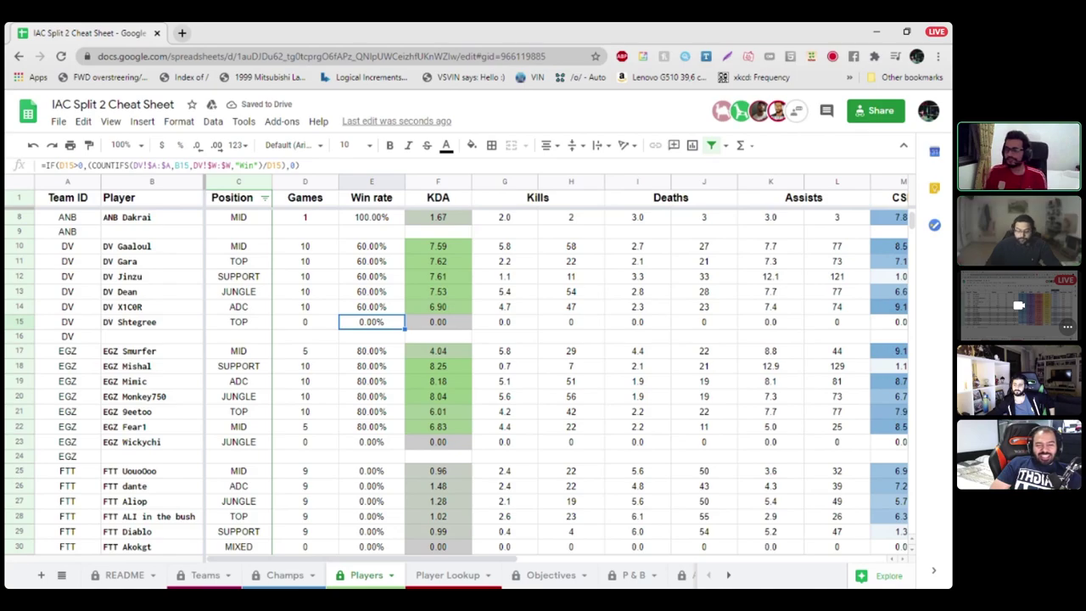
scroll(457, 382, "down", 5)
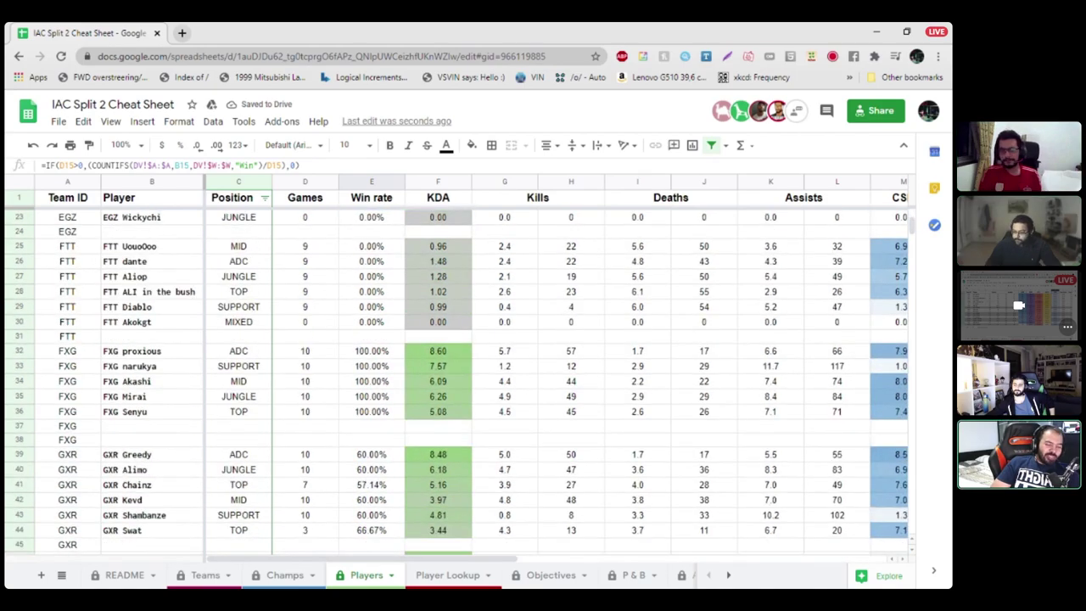
scroll(456, 382, "down", 1)
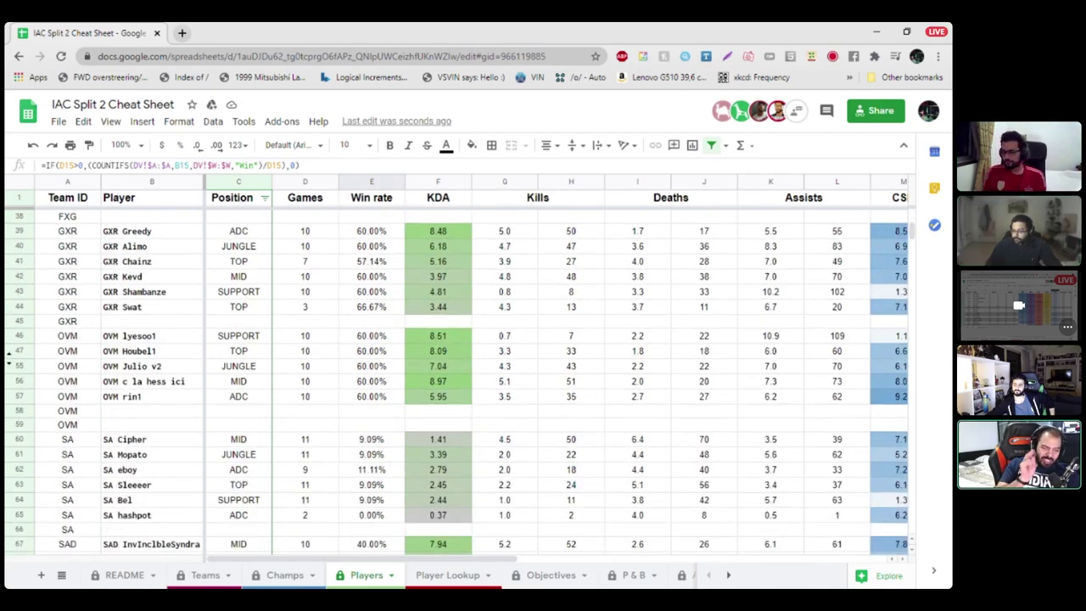
left_click(152, 366)
left_click(438, 381)
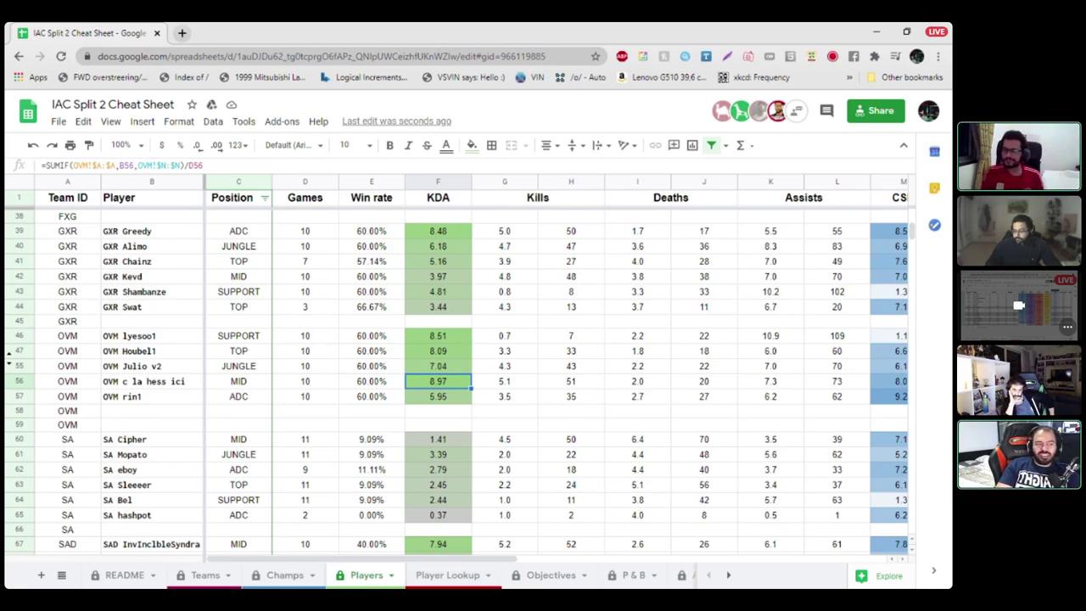
scroll(459, 382, "up", 4)
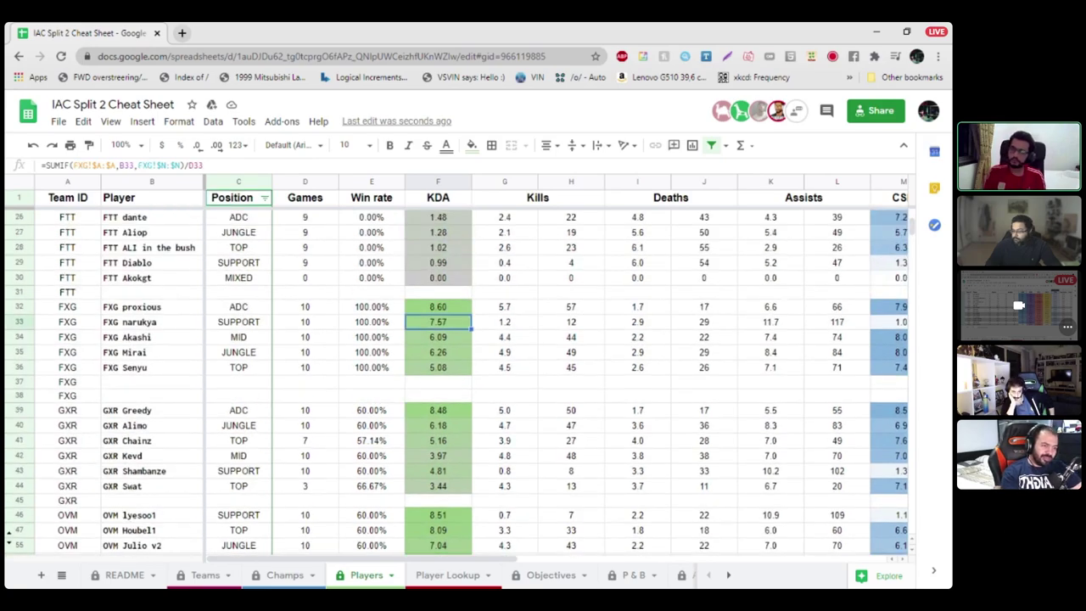
left_click(437, 337)
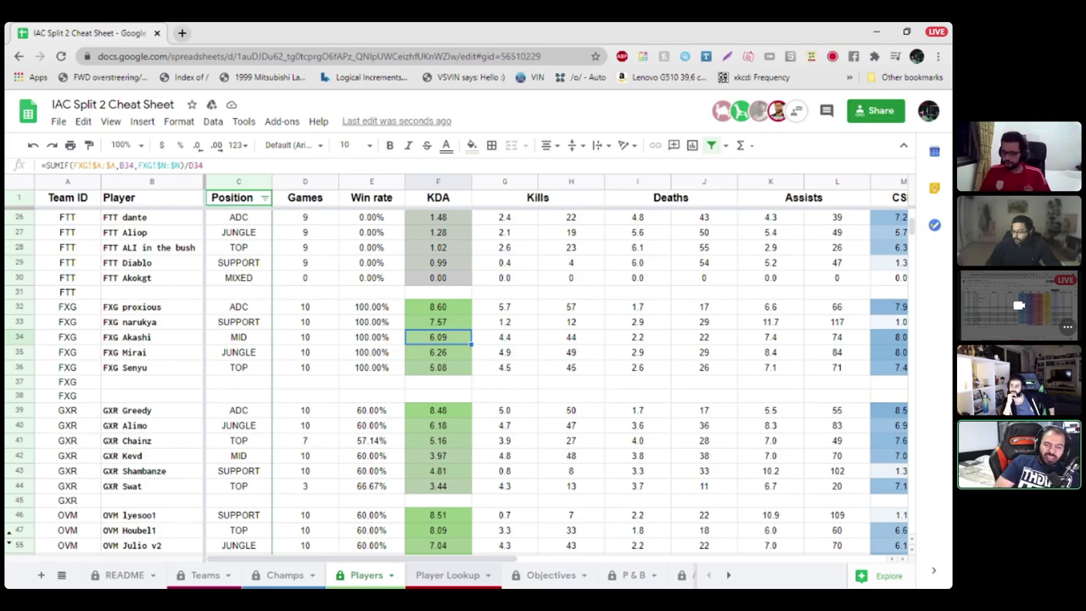
Step: Look up the FXG mid player's champion statistics in the Player Lookup sheet
left_click(447, 574)
left_click(217, 213)
type("f")
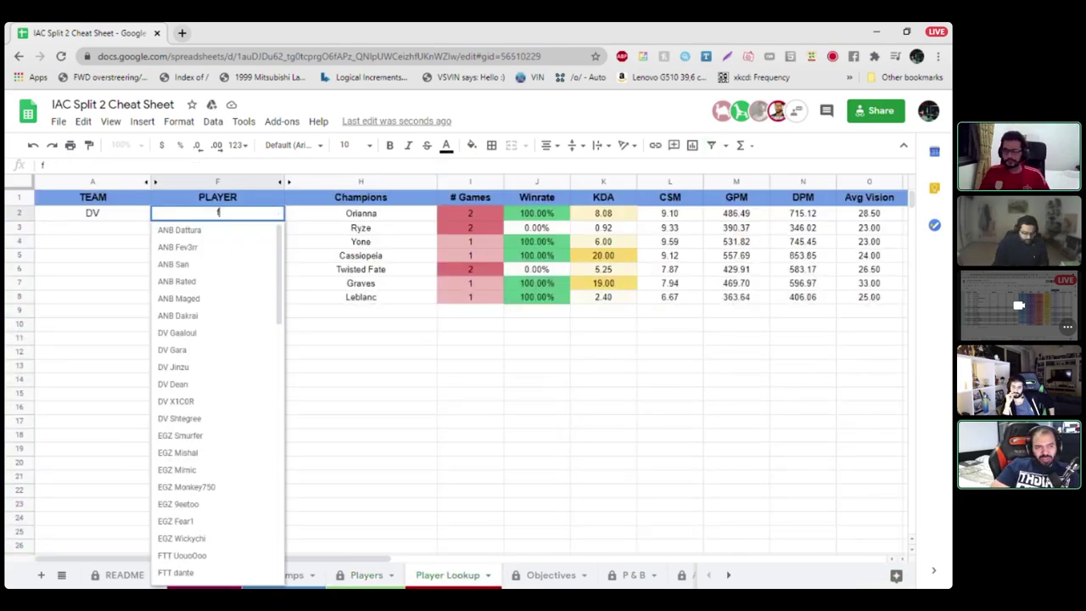
type("xg")
key("Down")
key("Down")
key("Down")
key("Return")
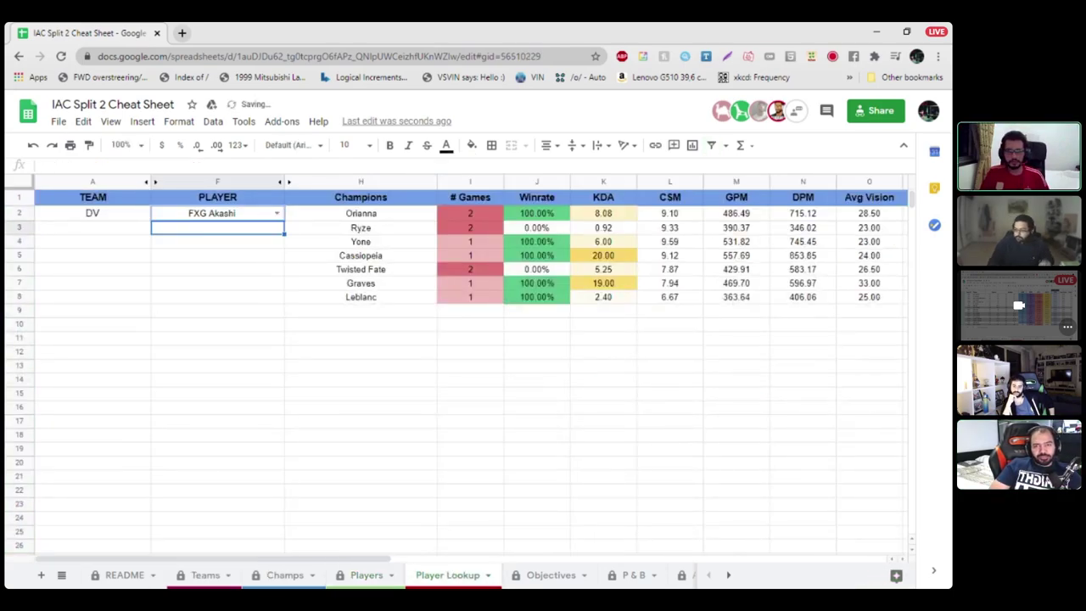
left_click(217, 296)
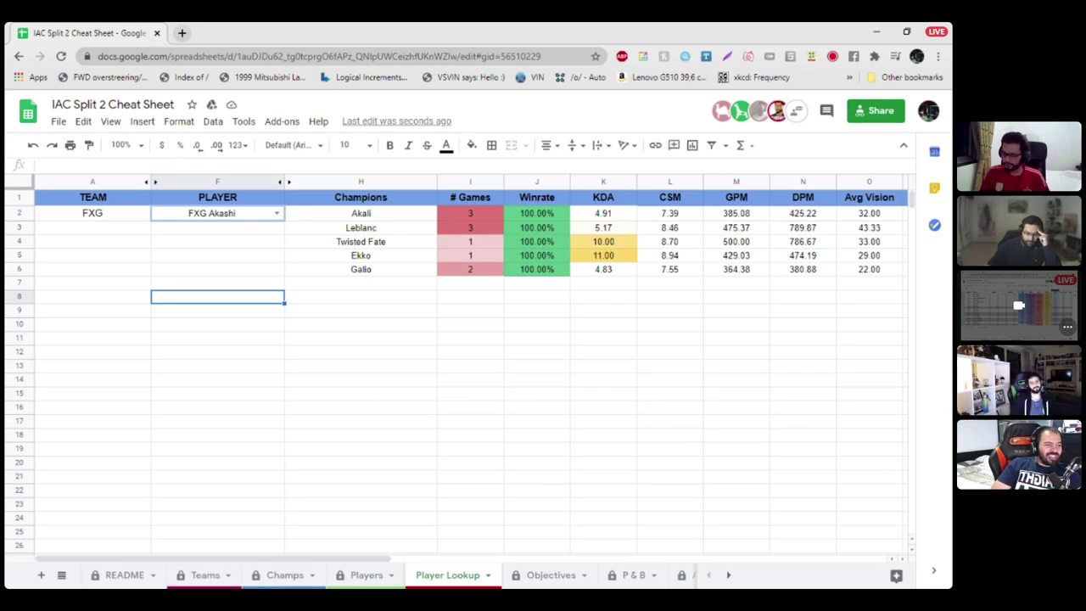
Step: Set the player in the Player Lookup sheet to the DV mid player
left_click(217, 213)
type("dv g")
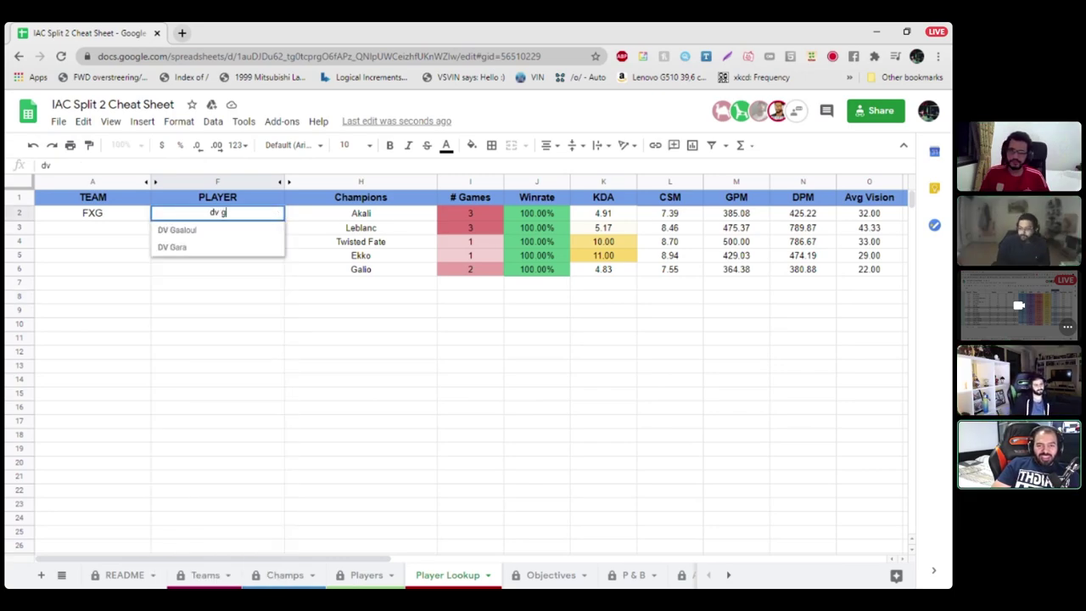
key("Return")
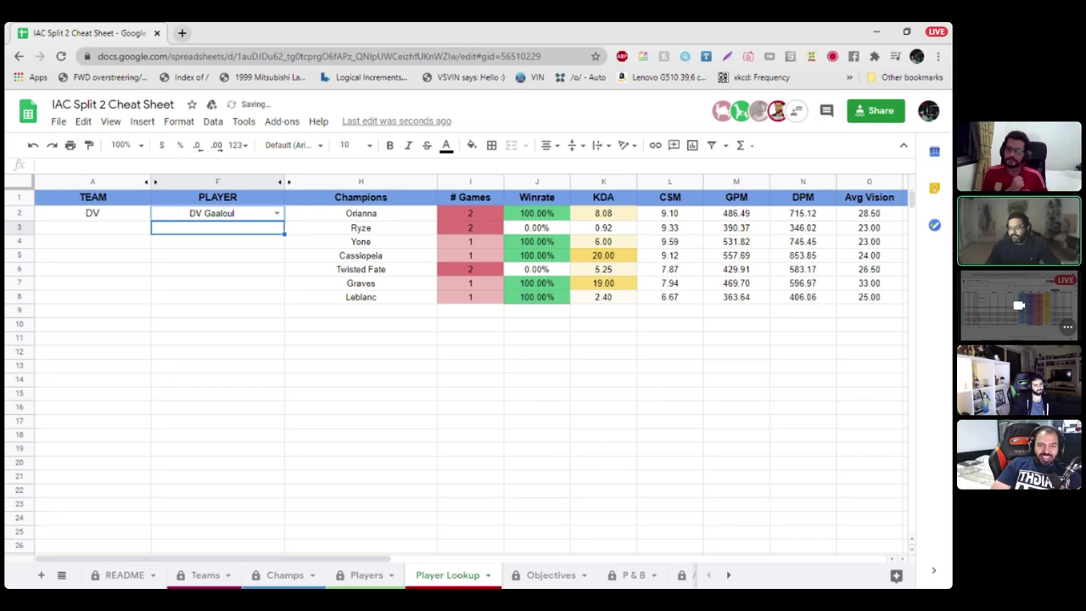
left_click(217, 296)
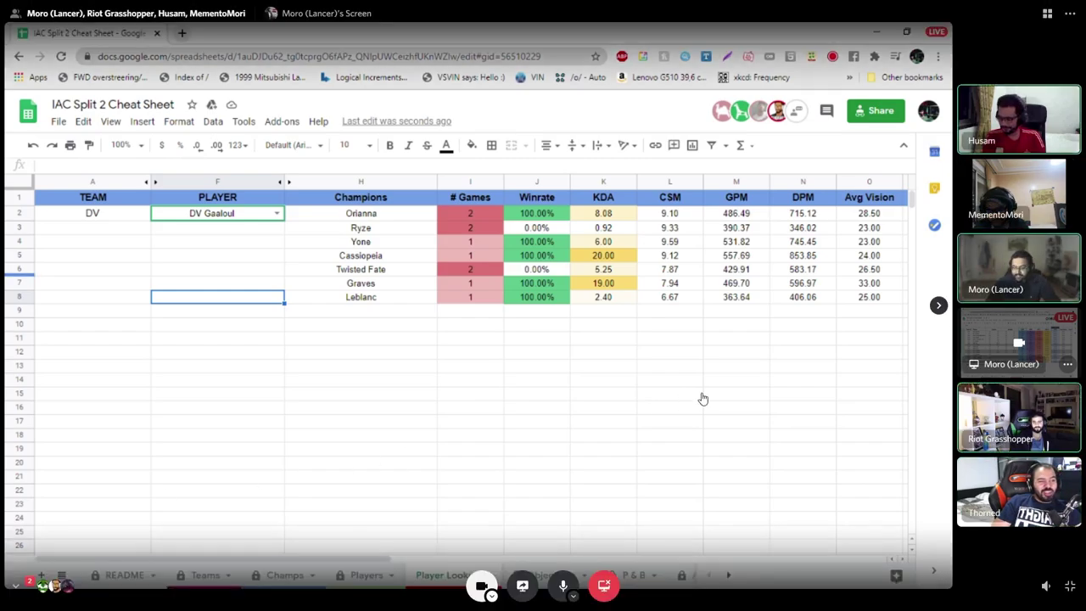
Step: Alternate the call between the grid of participants and the enlarged shared Player Lookup stream, ending on the stream
left_click(967, 71)
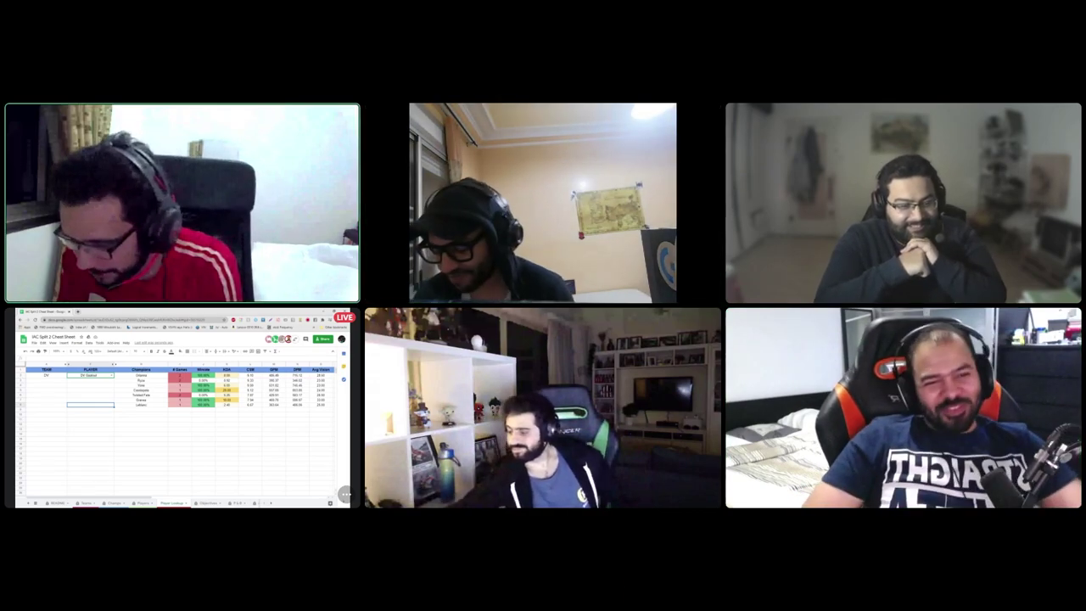
mouse_move(592, 413)
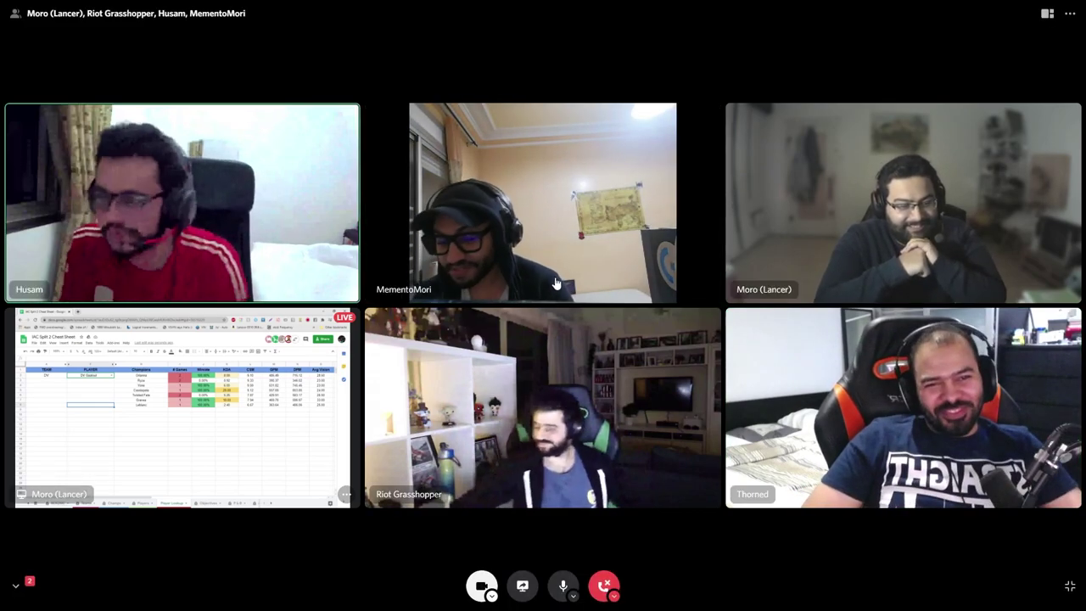
left_click(241, 416)
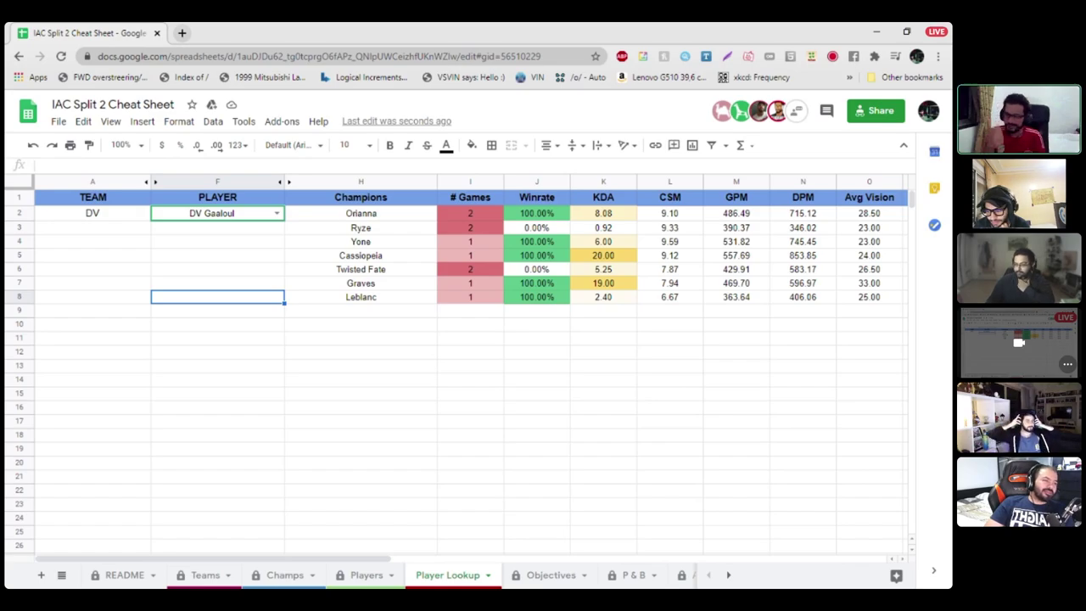
left_click(1047, 13)
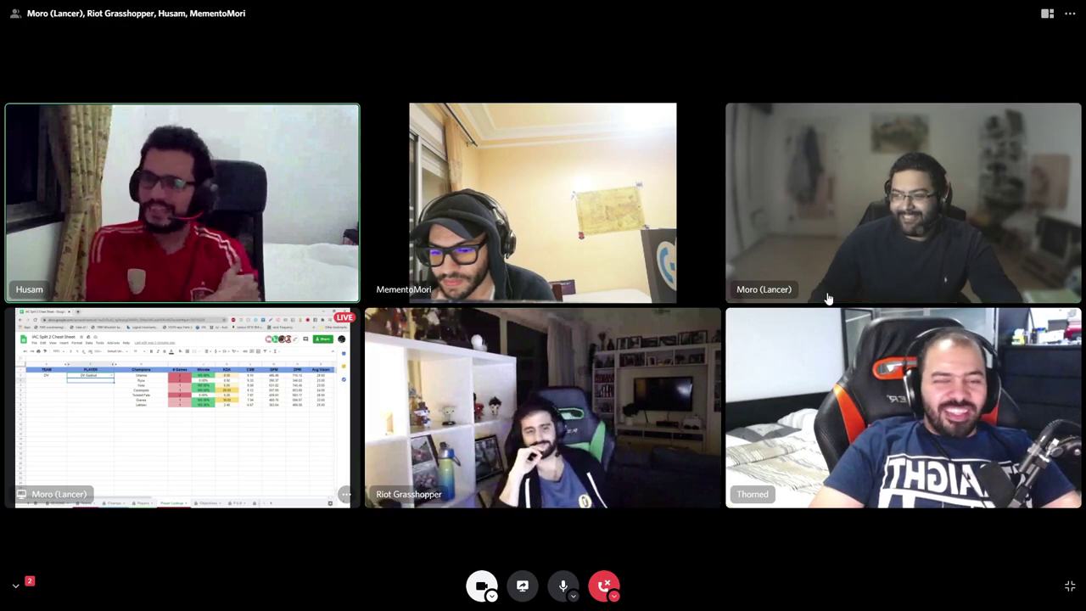
left_click(1048, 14)
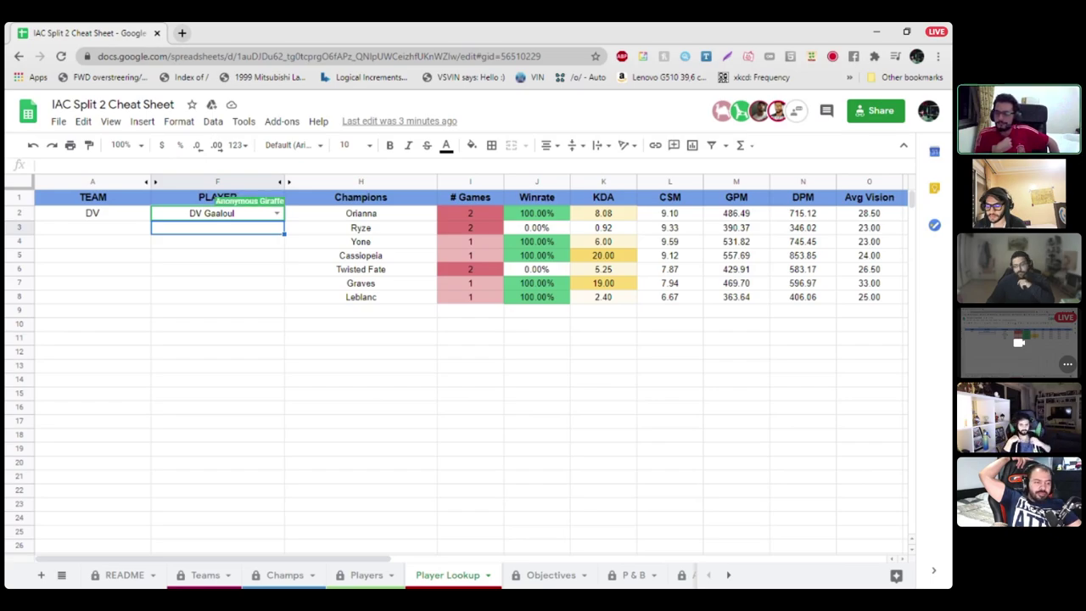
Step: Look up the FXG mid player's champion statistics in the Player Lookup sheet
left_click(218, 213)
type("fxg")
key("Down")
key("Down")
key("Down")
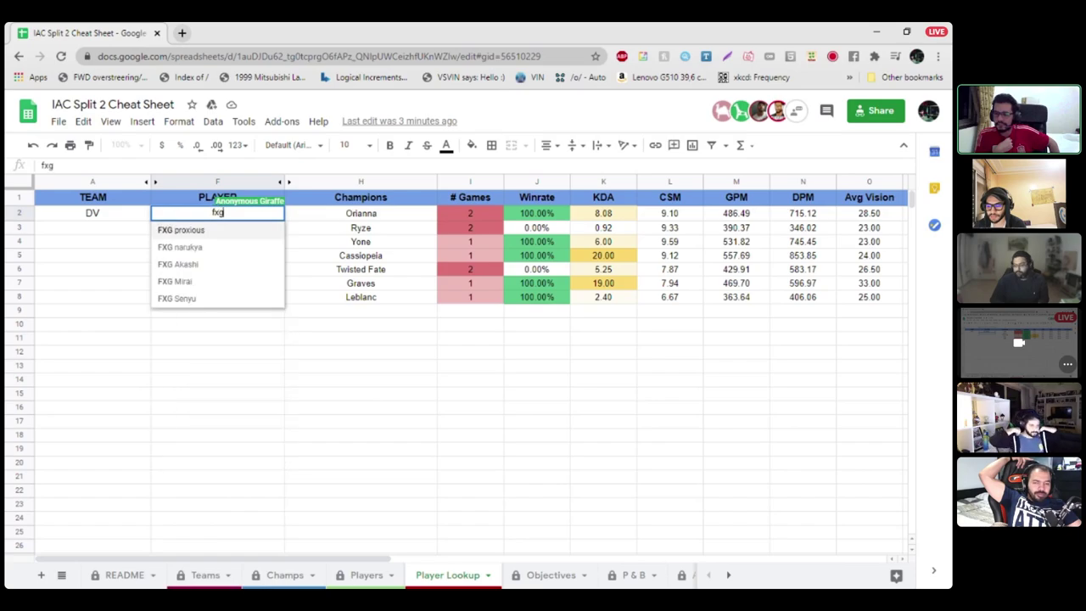
key("Return")
left_click(217, 296)
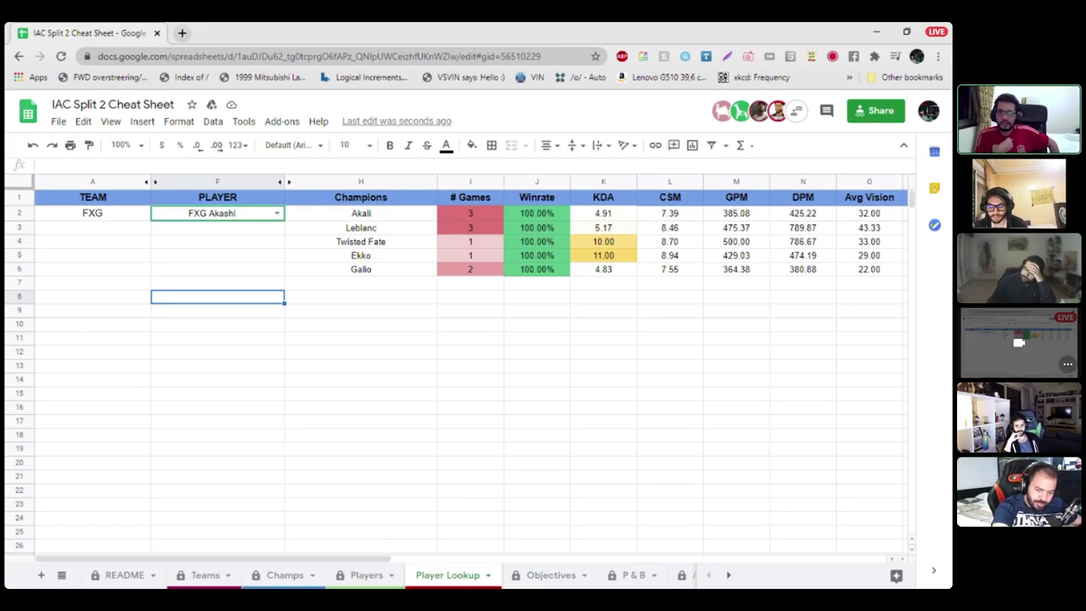
scroll(471, 340, "right", 5)
scroll(471, 340, "left", 5)
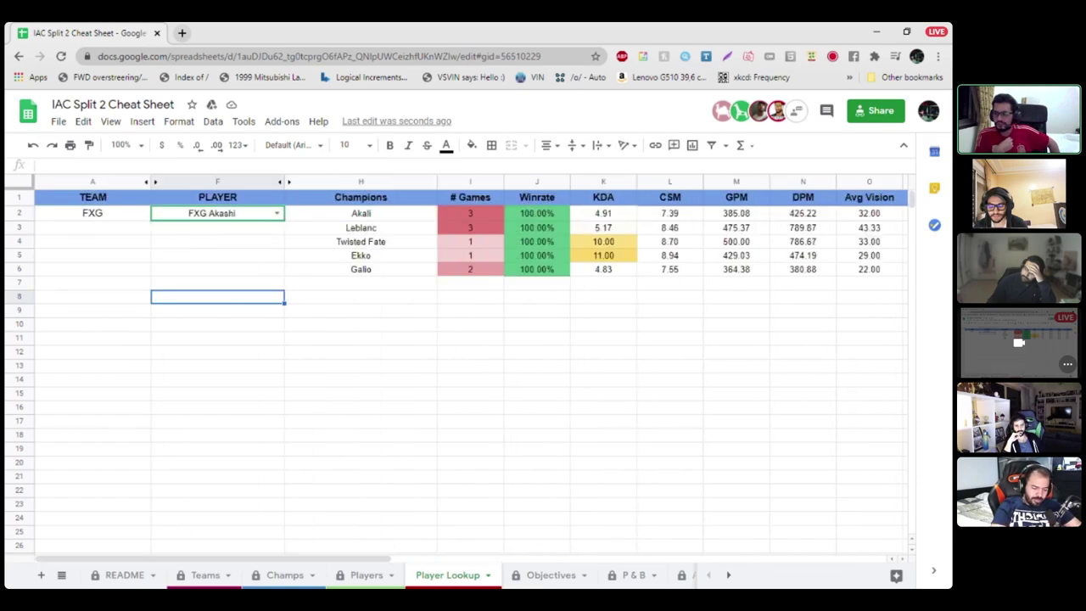
left_click(218, 323)
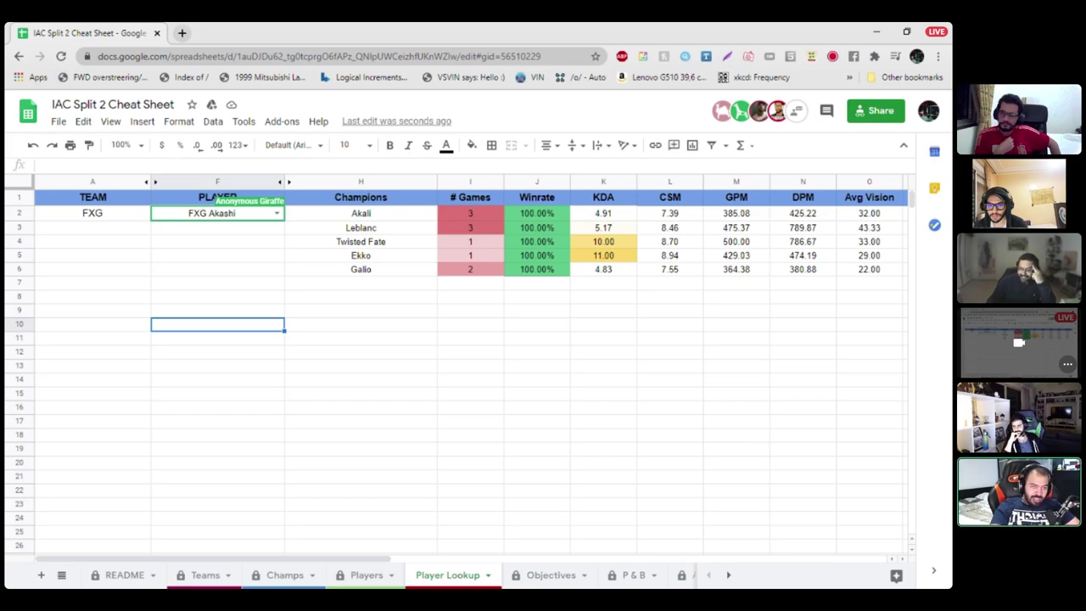
Step: Switch the Player Lookup sheet to the DV mid player's champion statistics
left_click(217, 213)
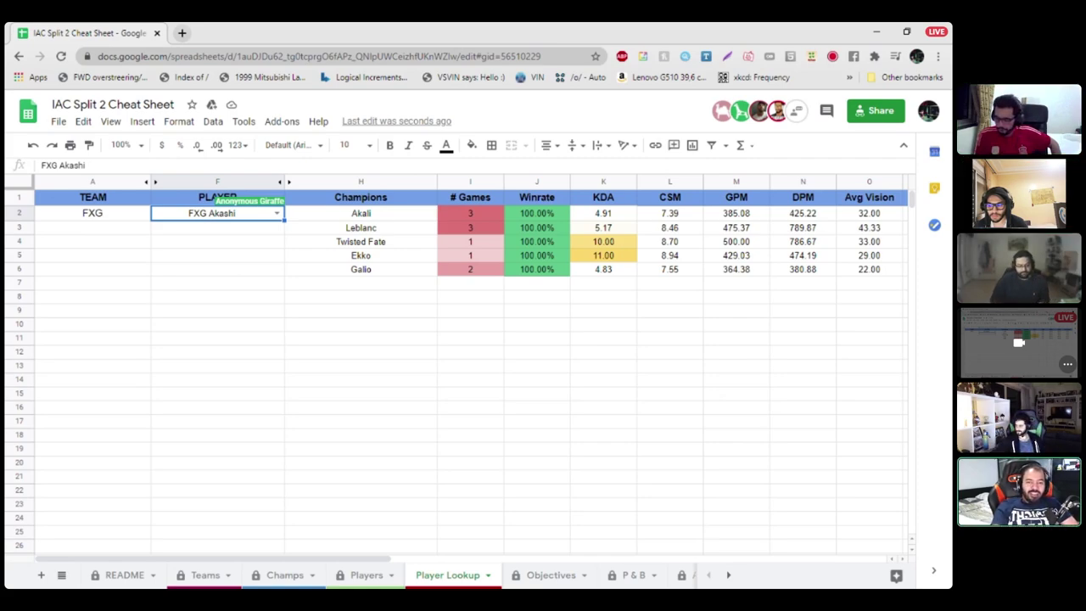
type("dv")
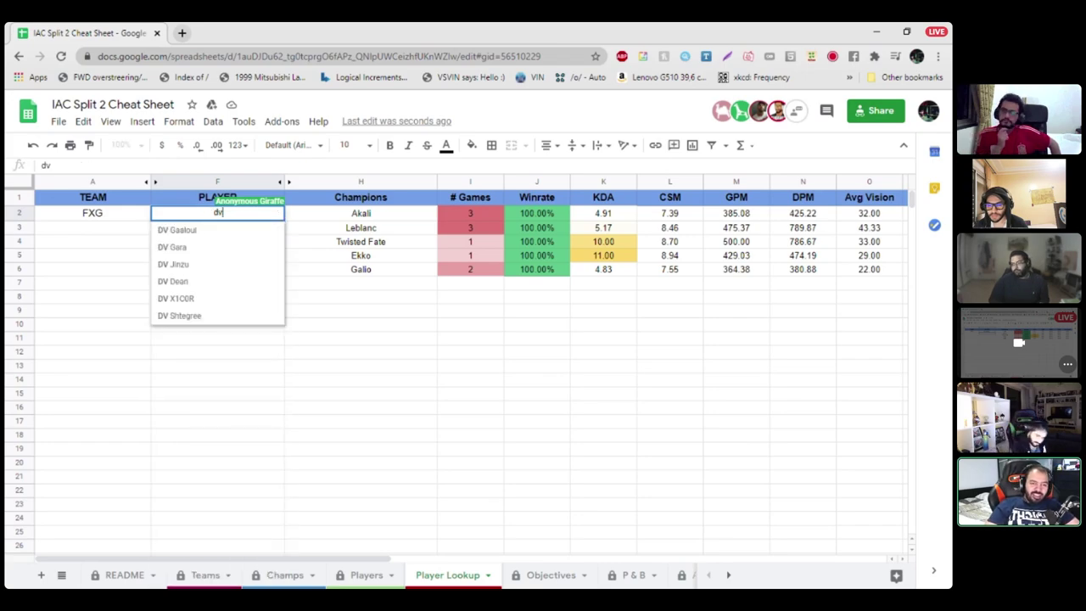
key("Up")
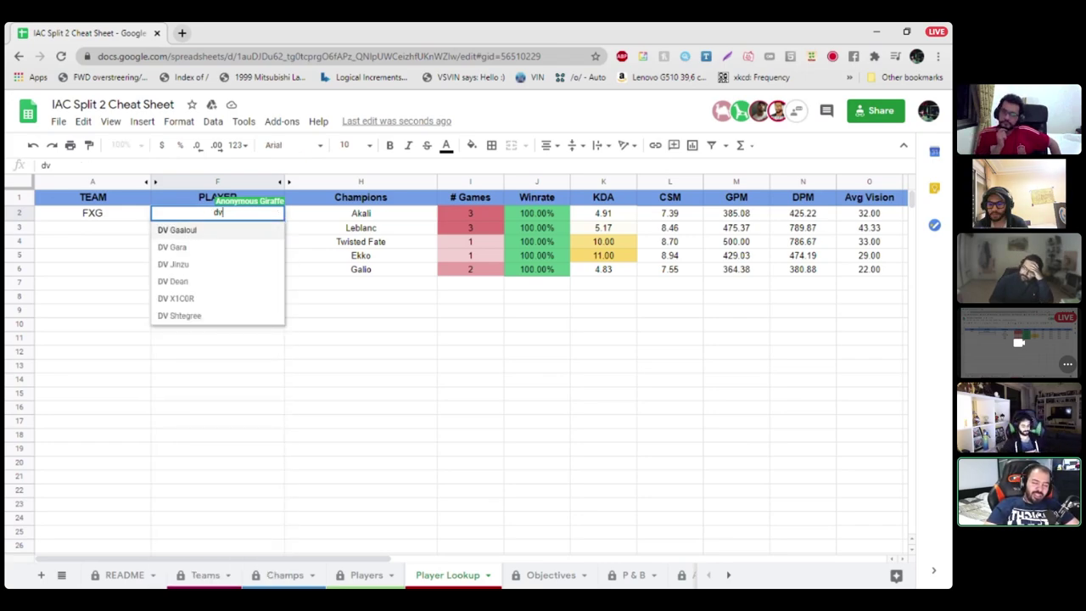
key("Return")
Step: Look up the OVM mid player's champion statistics in the Player Lookup sheet
left_click(218, 213)
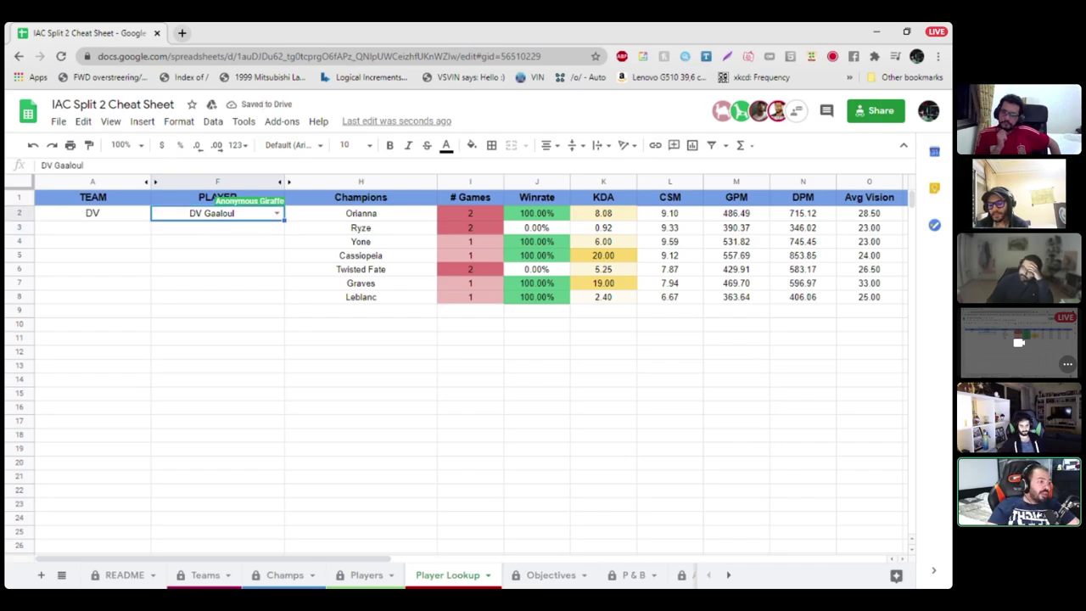
type("ovnm")
key("BackSpace")
key("BackSpace")
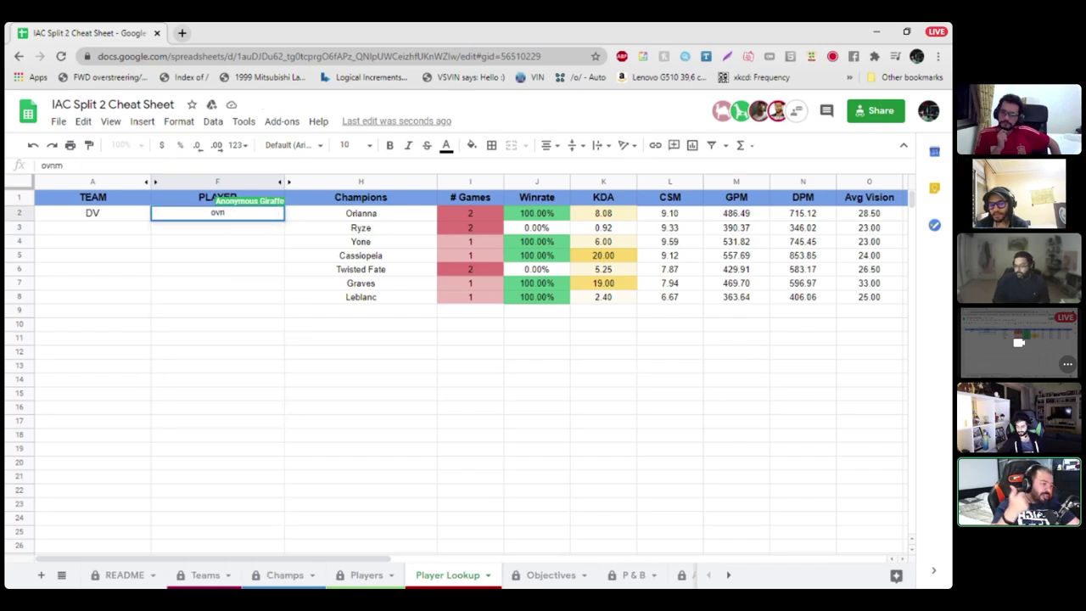
type("m")
key("Down")
key("Down")
key("Down")
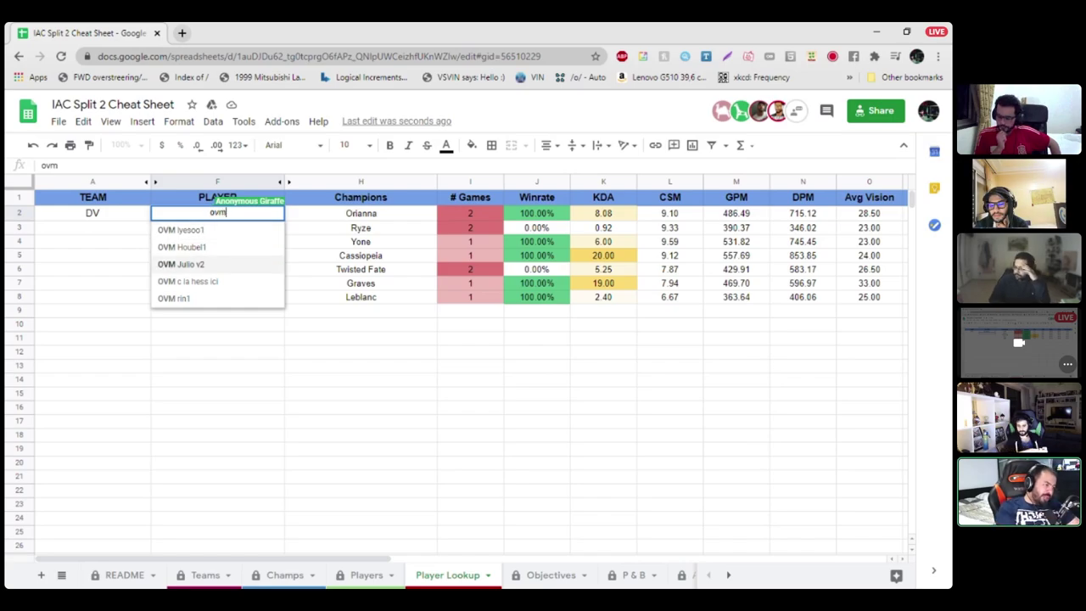
key("Return")
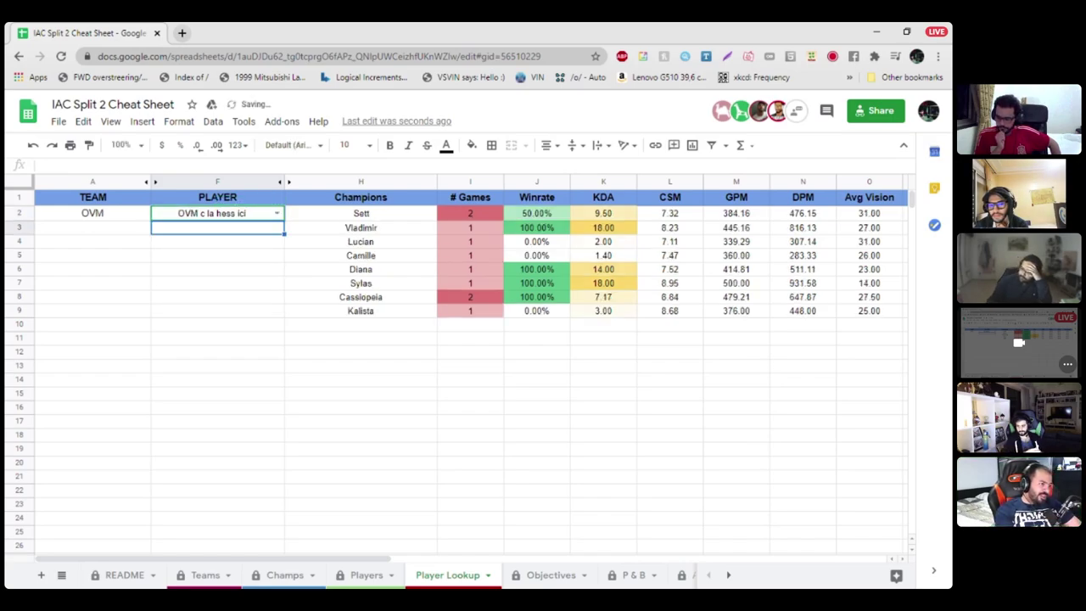
left_click(217, 283)
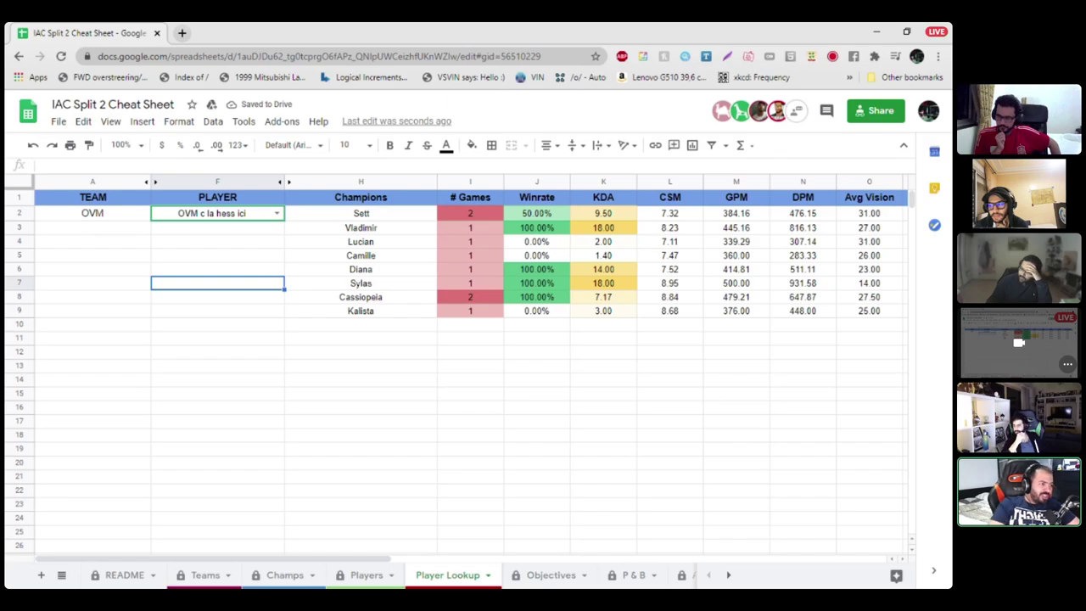
Step: Set the player in the Player Lookup sheet back to the DV mid player
left_click(218, 213)
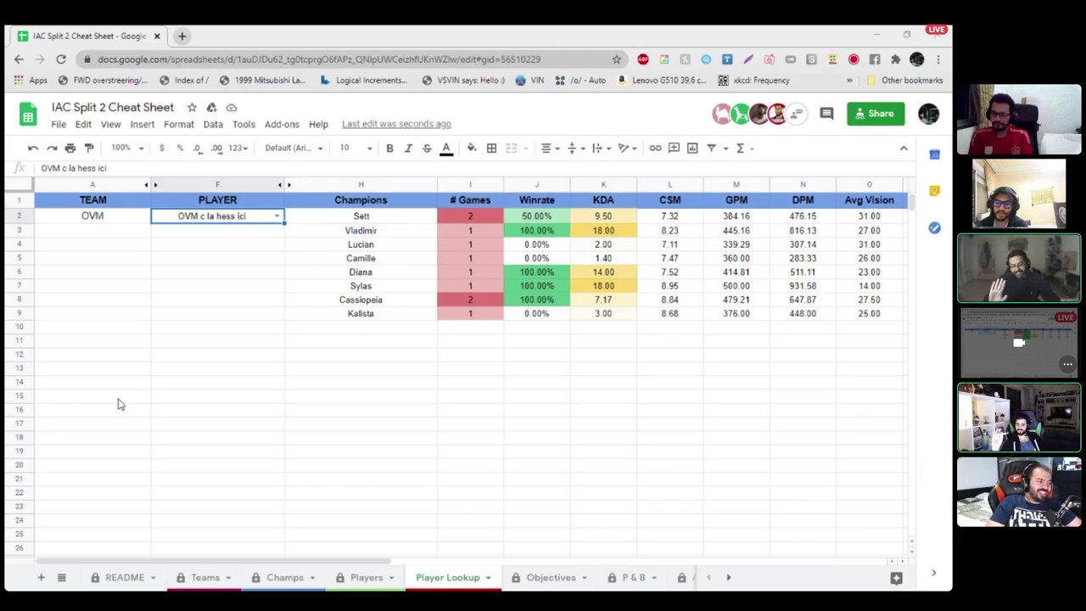
left_click(212, 276)
left_click(212, 213)
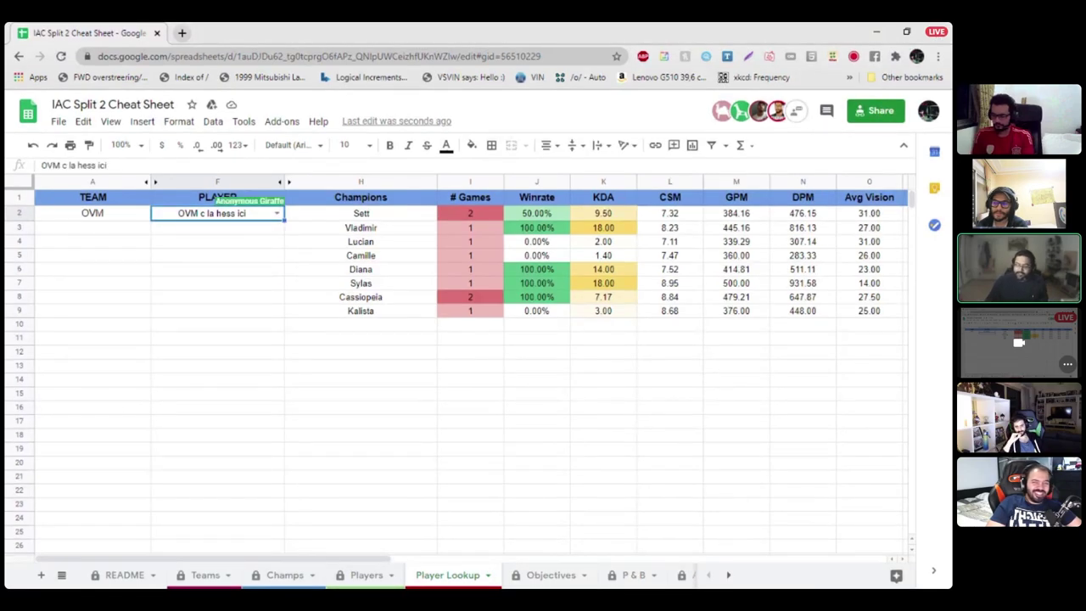
type("dv")
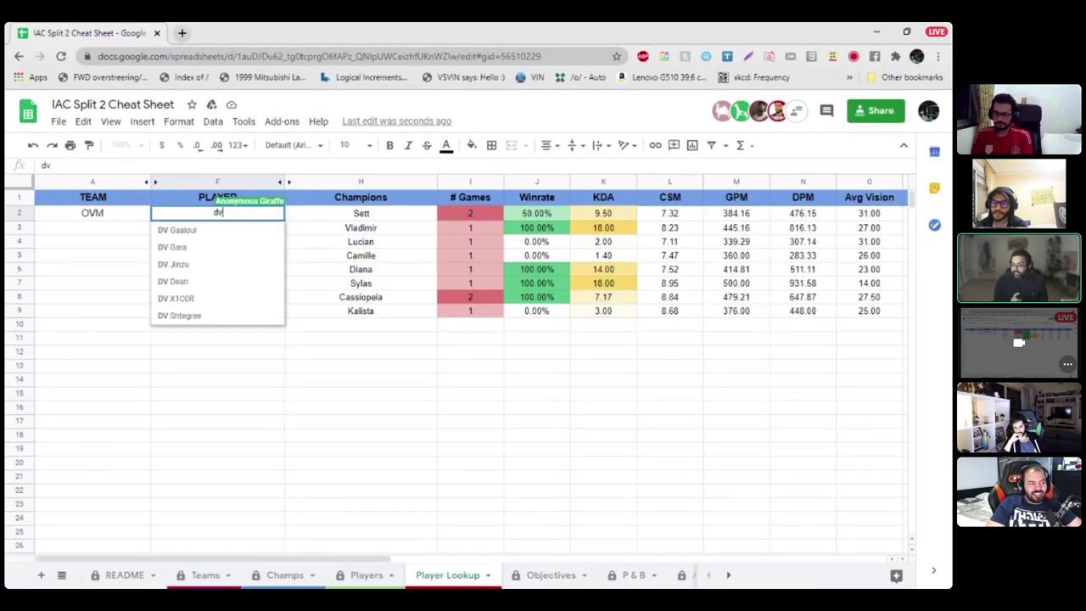
key("Down")
key("Up")
key("Return")
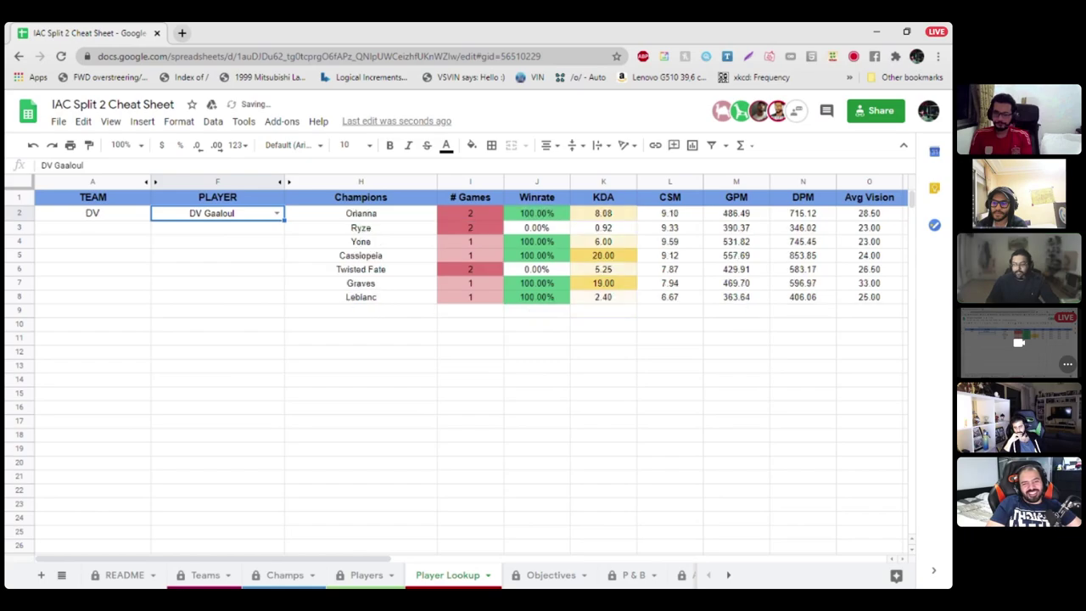
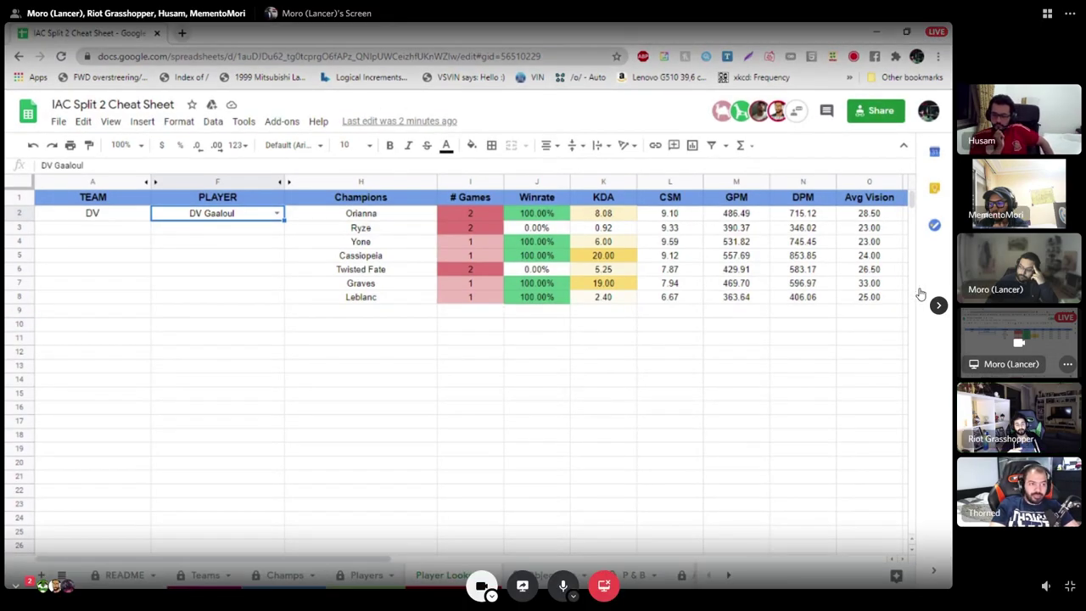
Step: Alternate the call between the participant grid and the enlarged Player Lookup stream, ending on the stream
left_click(1049, 15)
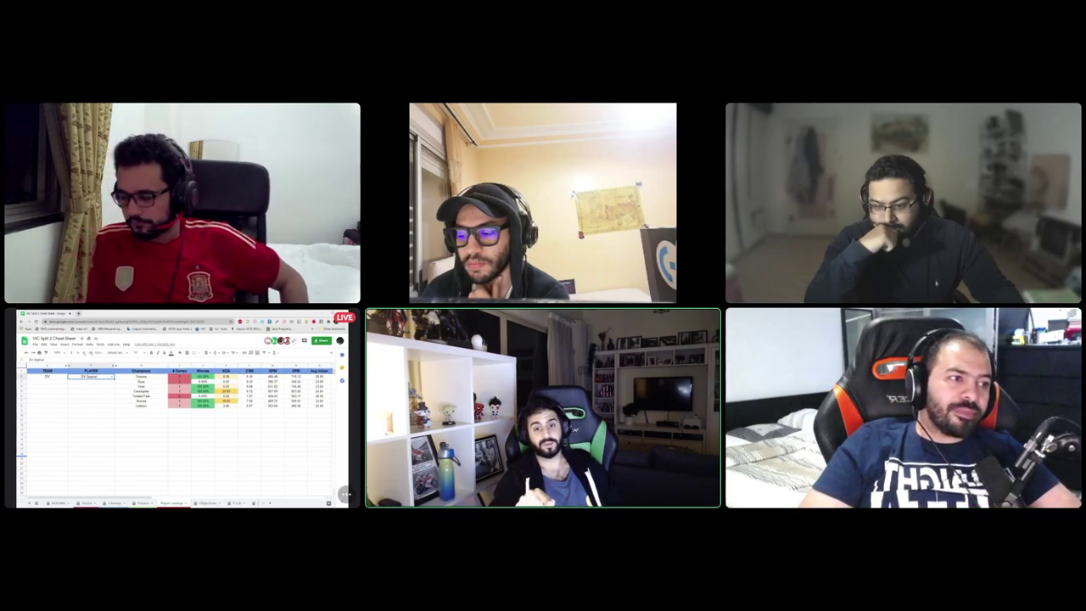
mouse_move(819, 533)
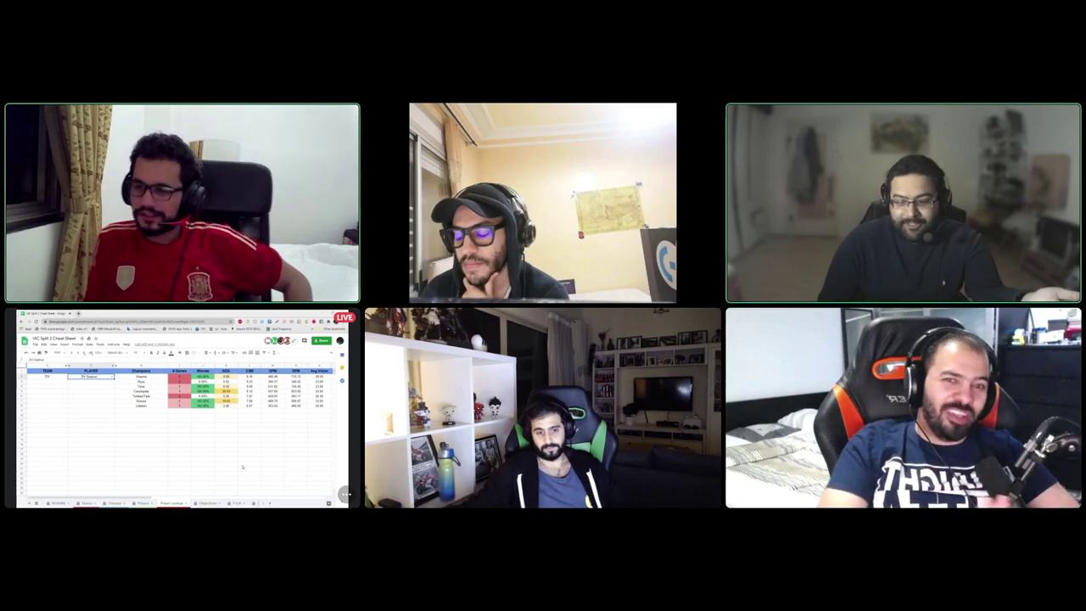
left_click(230, 413)
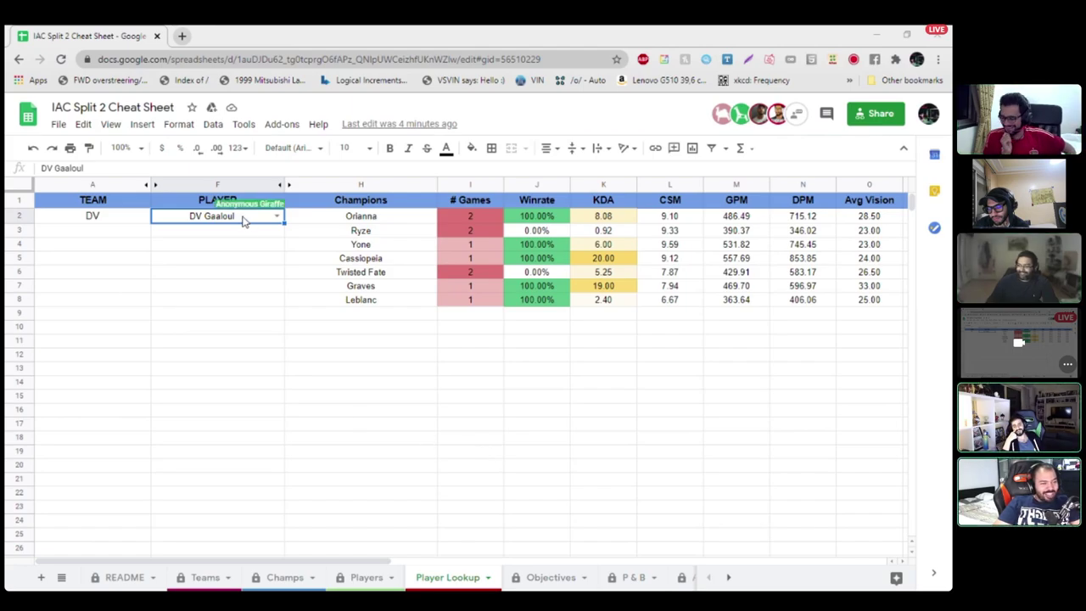
left_click(1047, 15)
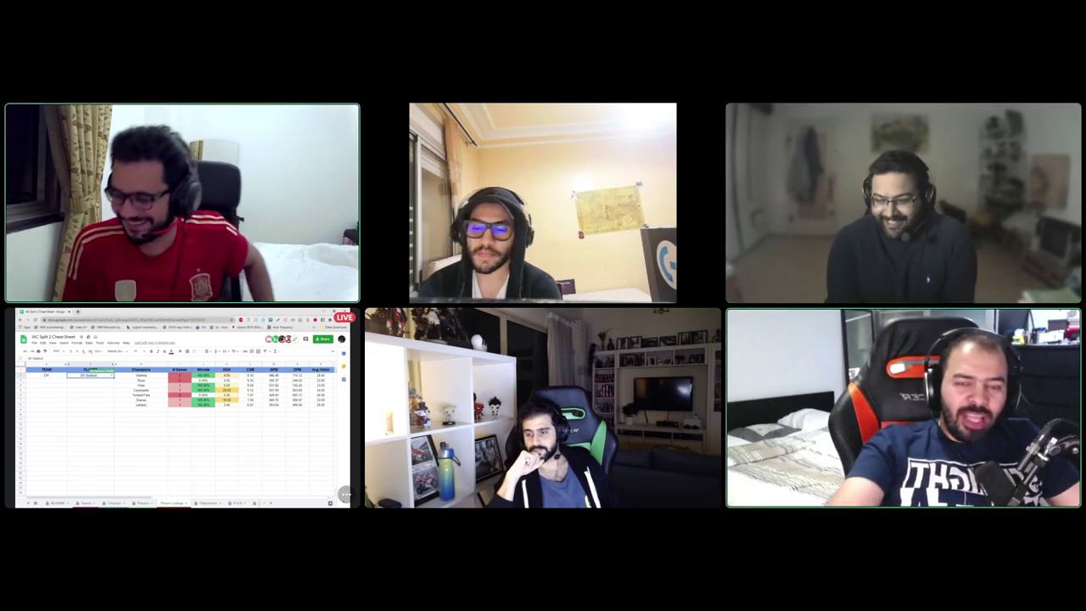
mouse_move(471, 329)
left_click(181, 417)
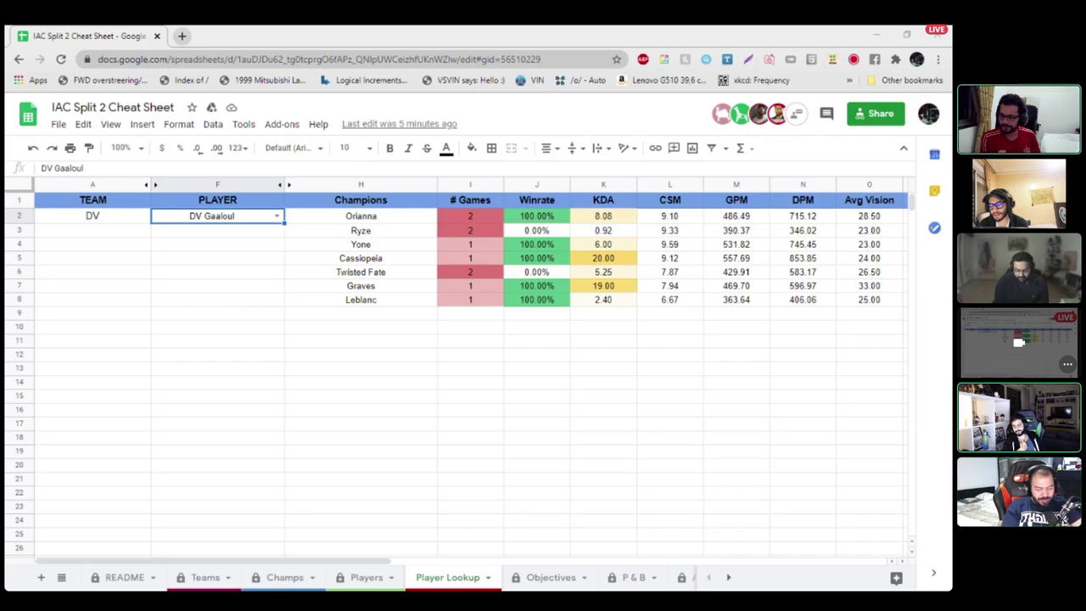
Step: Replace the enlarged participant camera in the call with the shared Player Lookup stream
mouse_move(612, 418)
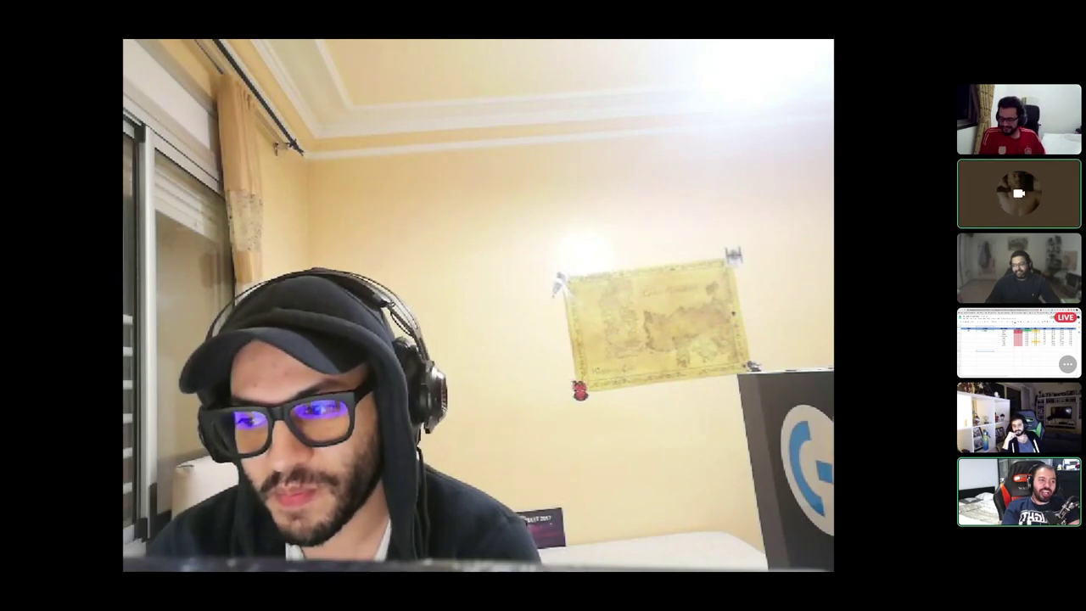
mouse_move(857, 373)
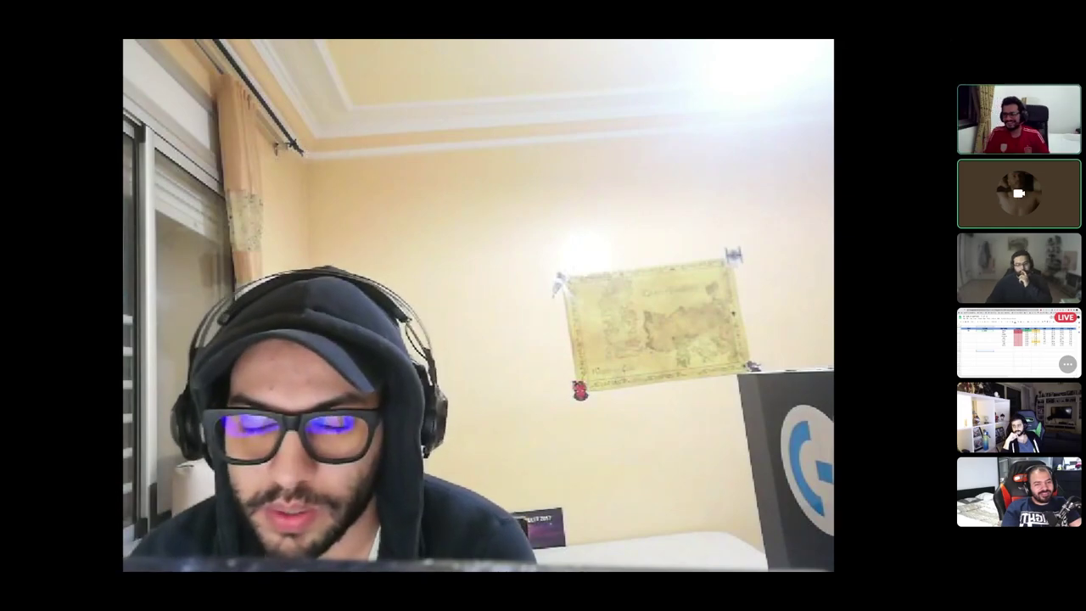
mouse_move(996, 297)
left_click(1045, 325)
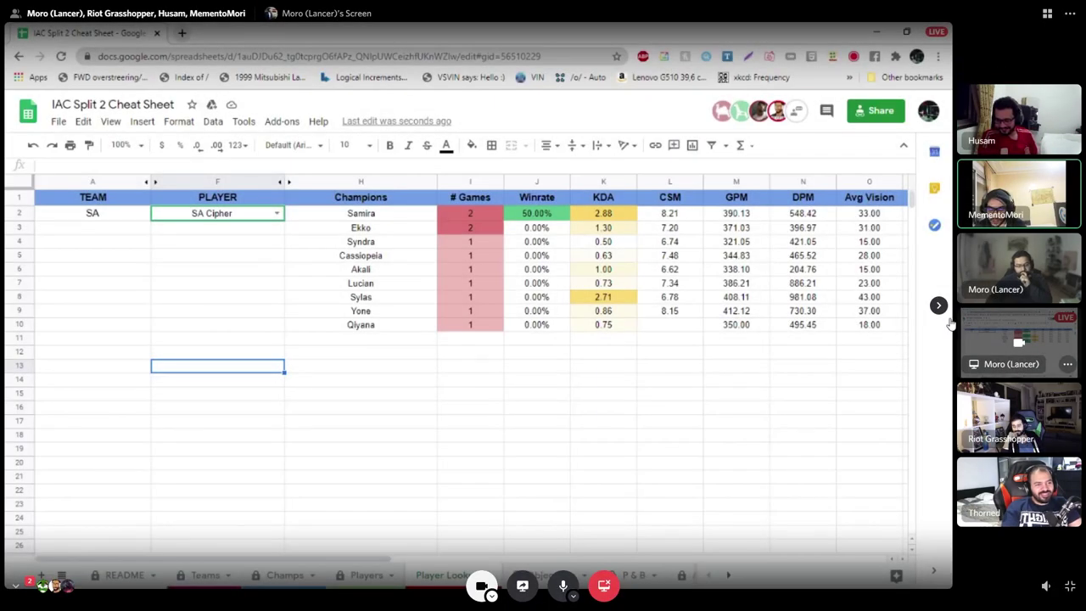
Step: Show the participant grid twice, returning to the enlarged shared spreadsheet stream each time
left_click(1036, 26)
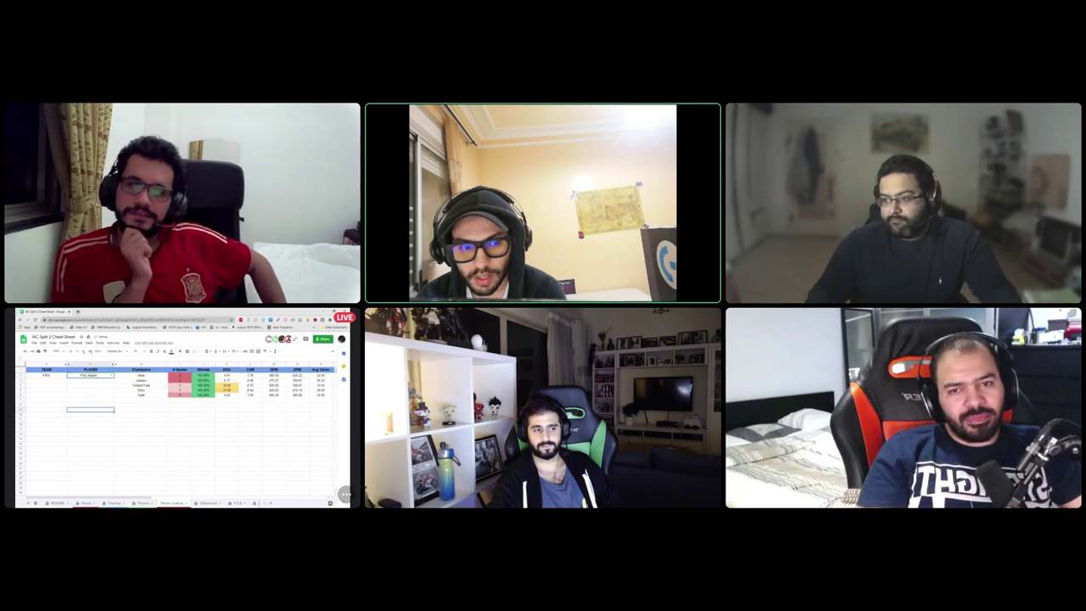
left_click(204, 421)
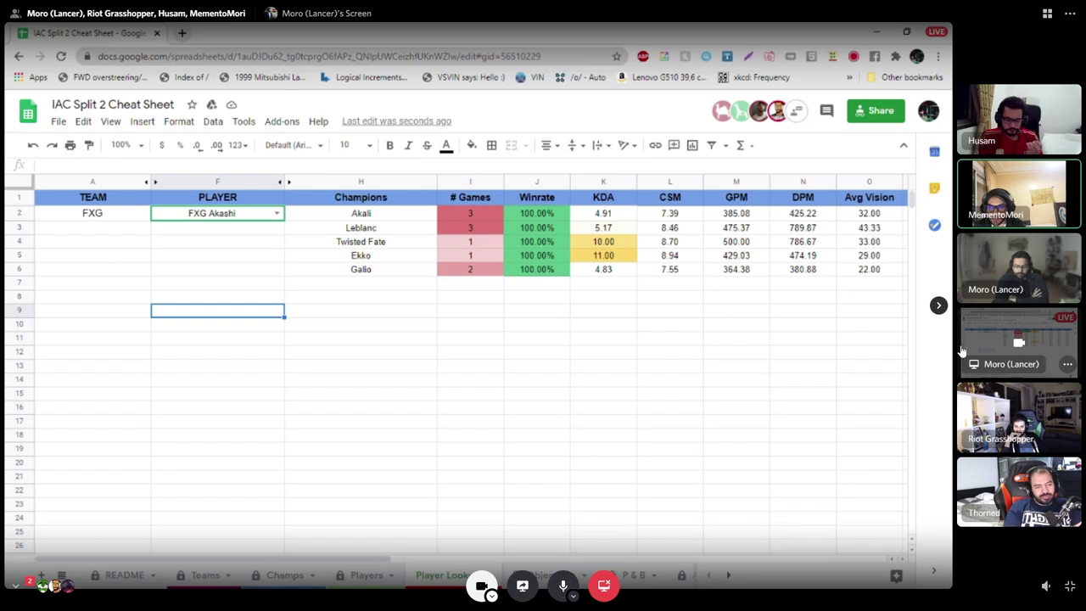
left_click(1049, 16)
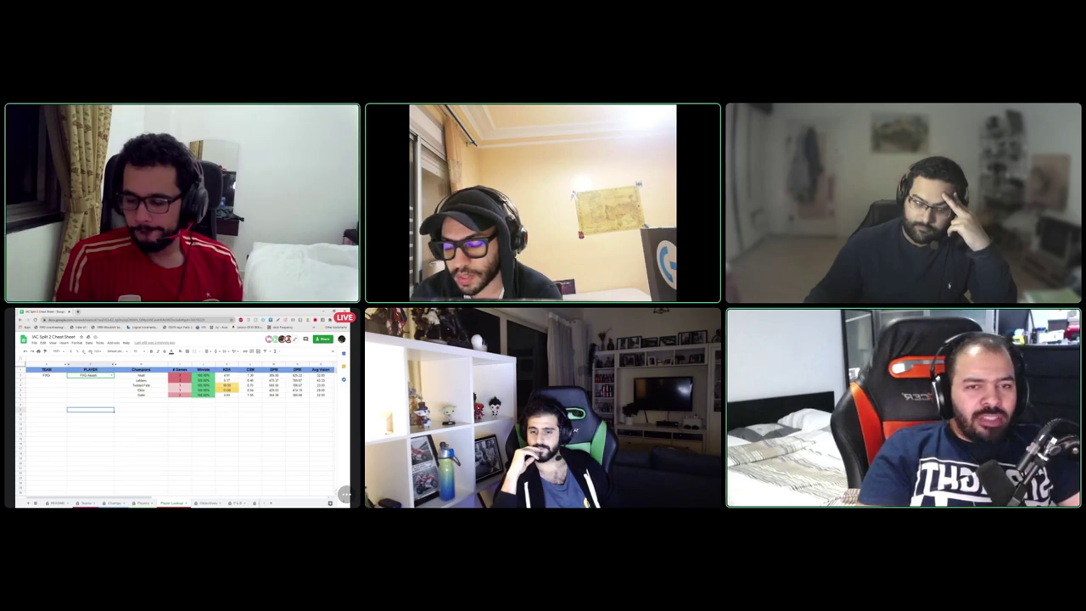
left_click(91, 385)
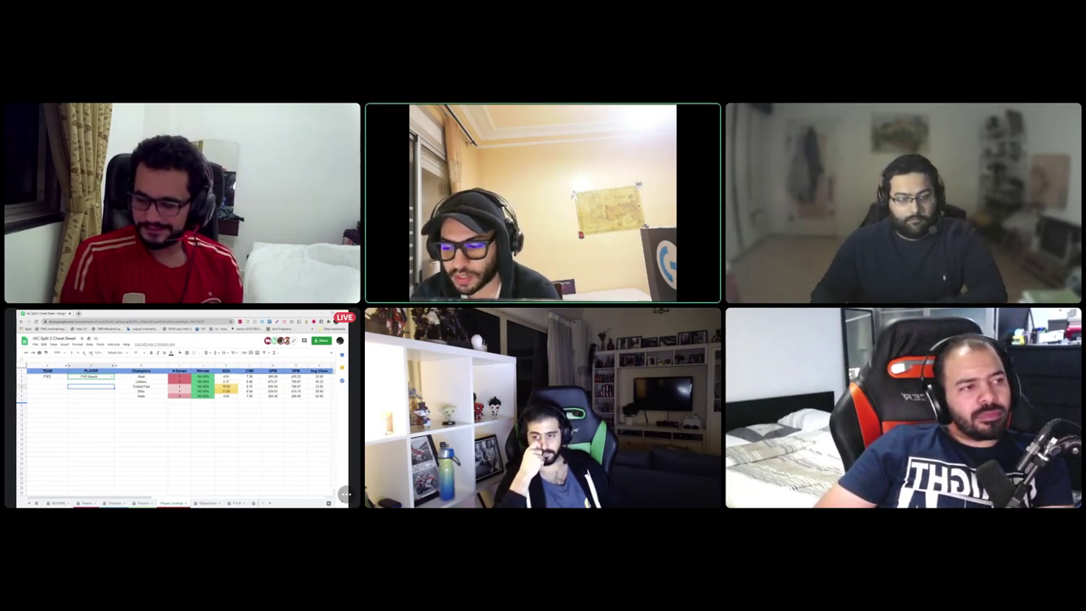
mouse_move(557, 421)
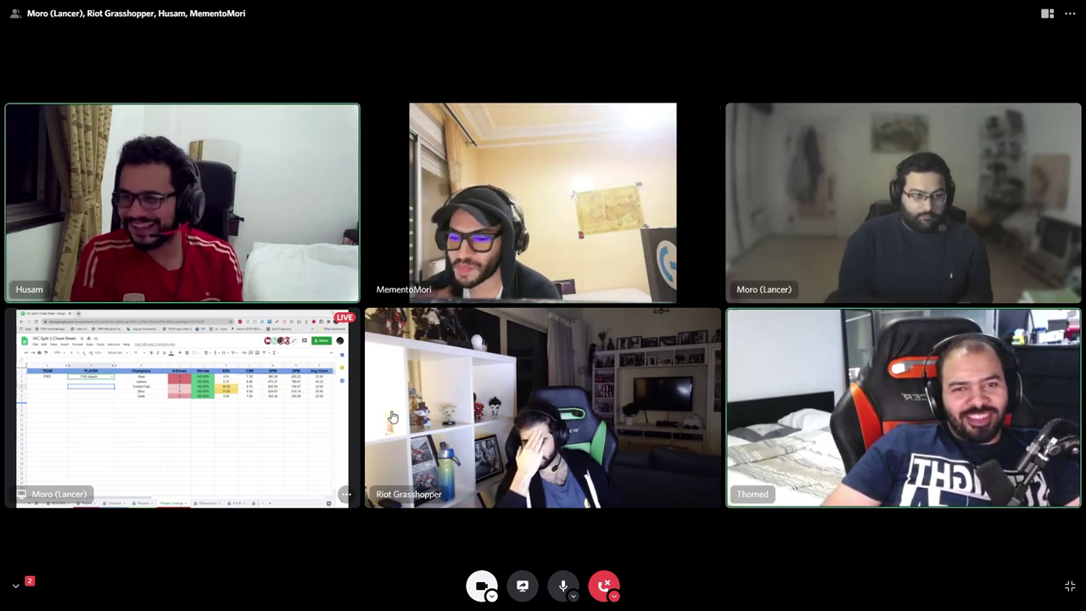
left_click(296, 401)
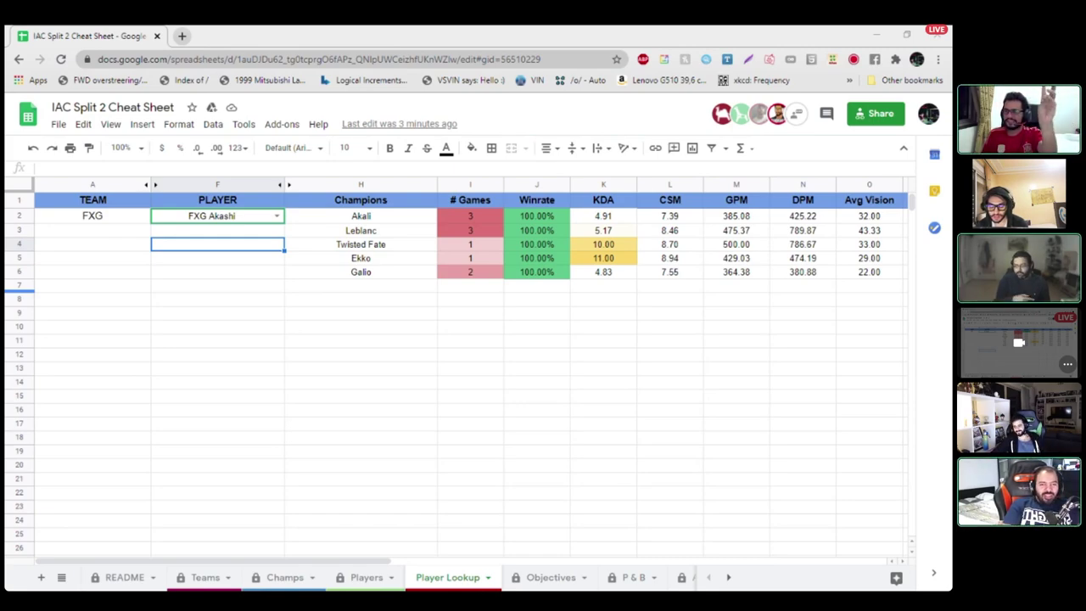
Step: Sort the jungle-filtered Players sheet by KDA from Z to A and review the statistics columns through Penta Kills
mouse_move(370, 535)
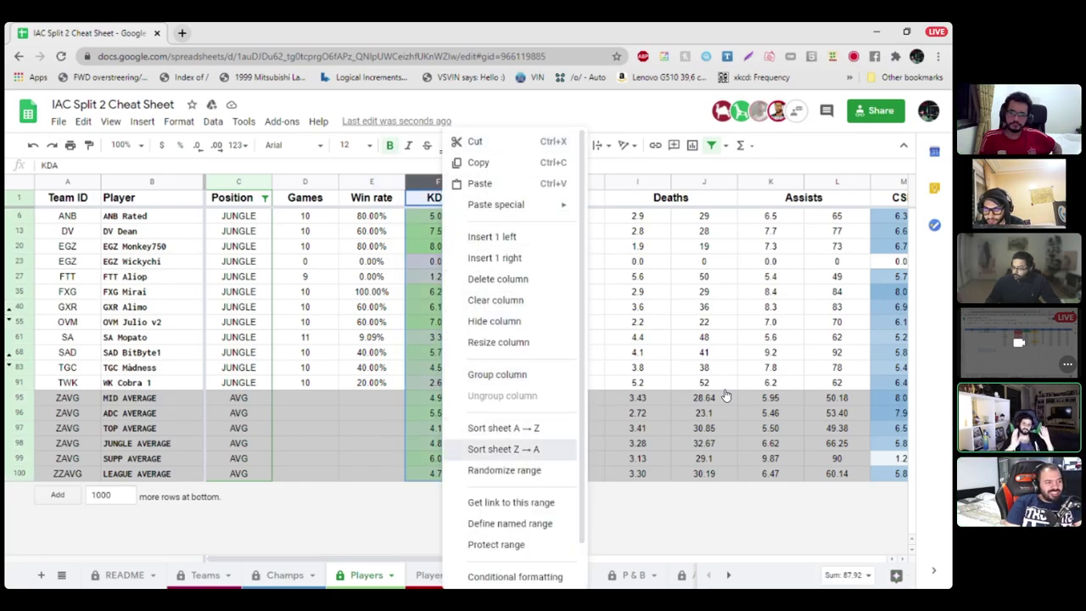
key("Return")
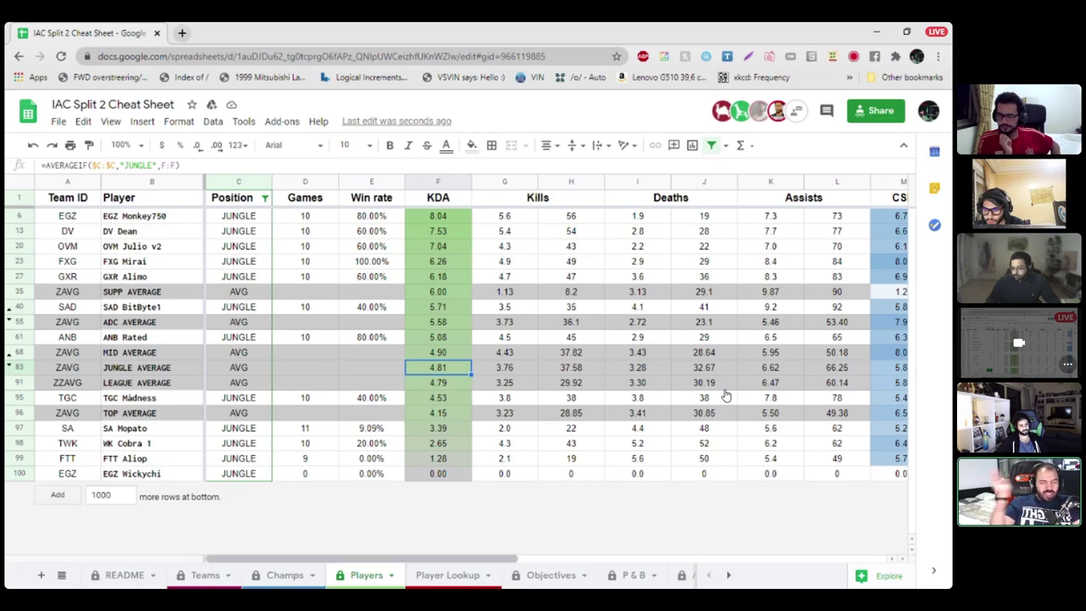
scroll(726, 396, "right", 5)
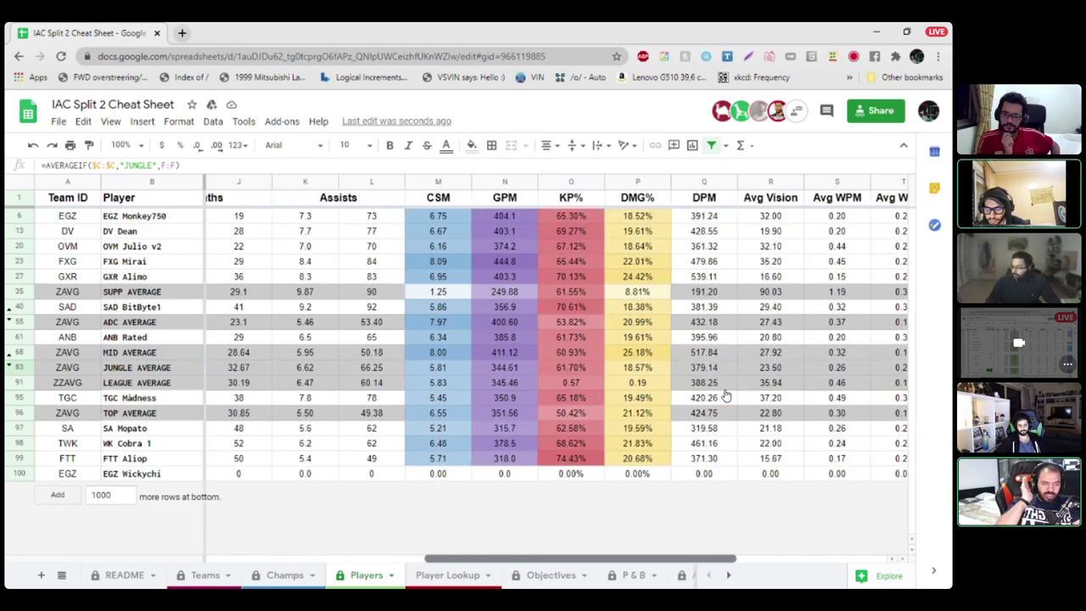
scroll(726, 396, "right", 4)
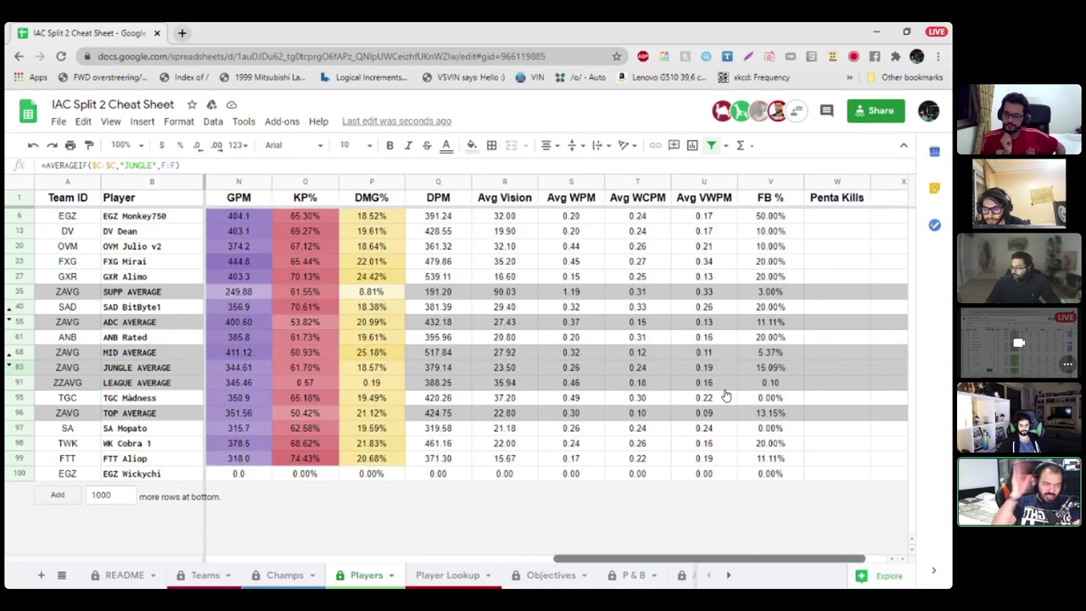
Step: Compare the junglers' KDA values on the Players sheet, moving from the jungle average up to the DV jungler
scroll(725, 395, "left", 10)
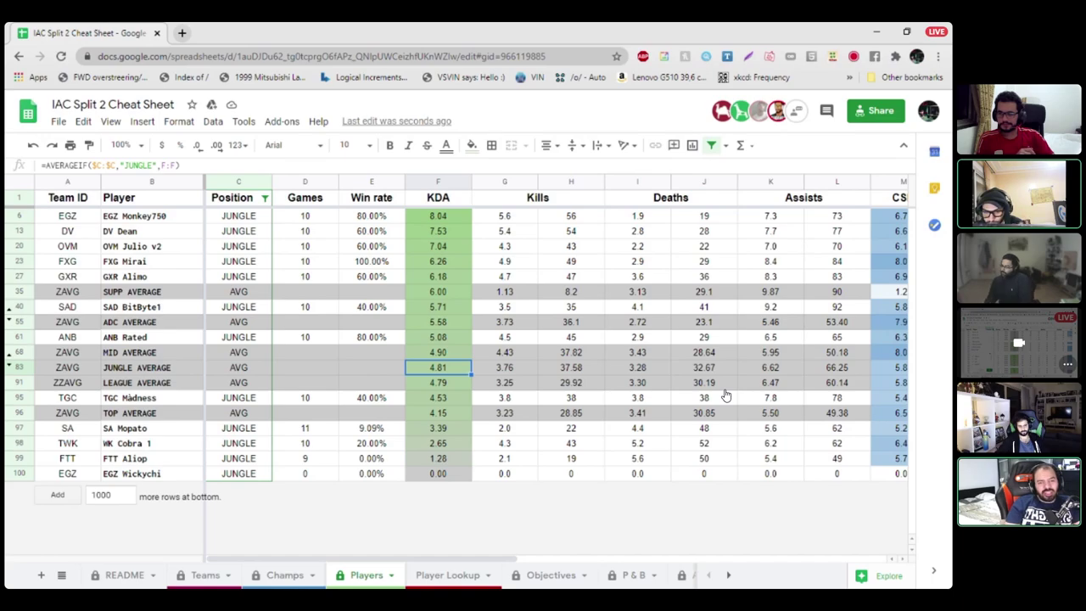
key("Up")
key("Up")
key("Up")
key("Up")
key("Up")
key("Up")
key("Up")
key("Up")
key("Up")
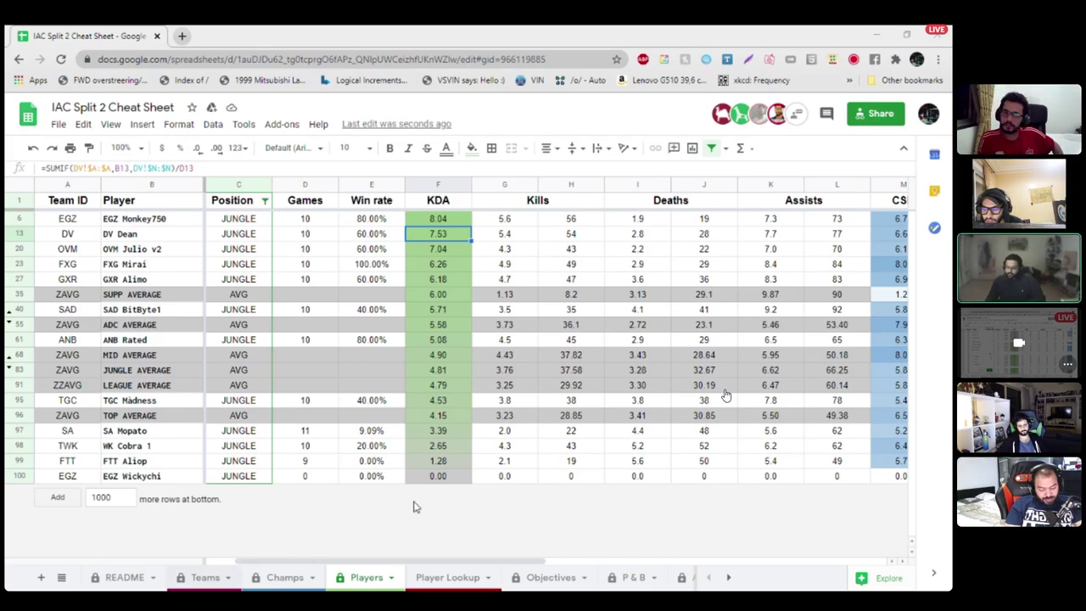
Step: Examine the total kills of the junglers listed on the Players sheet, going down and back up the column
key("Right")
key("Right")
key("Down")
key("Down")
key("Down")
key("Down")
key("Down")
key("Down")
key("Down")
key("Up")
key("Up")
key("Up")
key("Up")
key("Up")
key("Up")
key("Up")
key("Up")
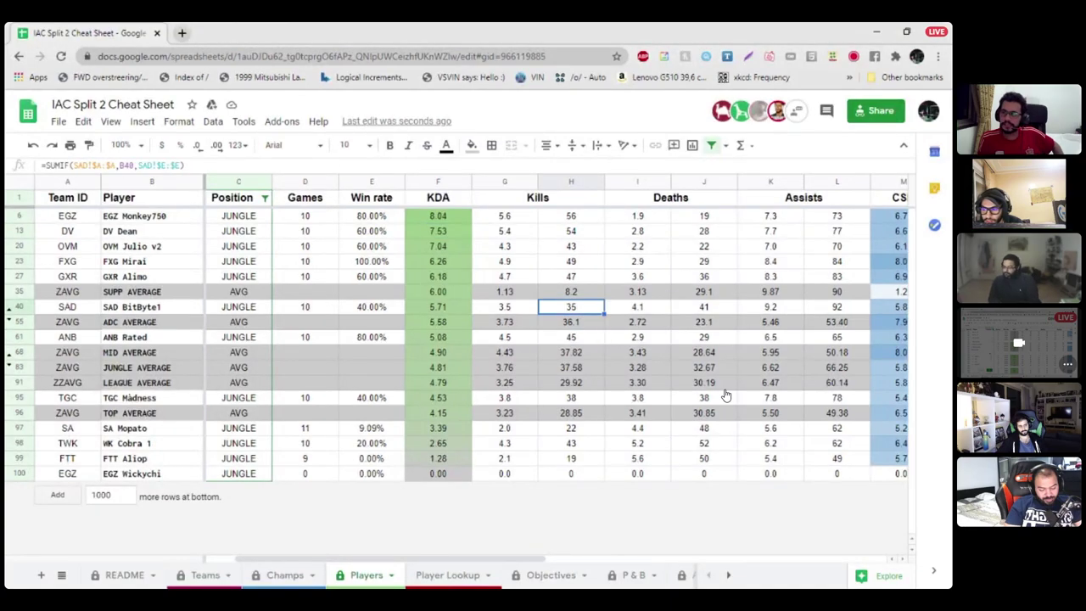
Step: Review the EGZ jungler's remaining statistics on the Players sheet, from deaths through FB %
key("Right")
key("Right")
key("Right")
key("Right")
key("Right")
key("Right")
key("Right")
key("Right")
key("Right")
key("Right")
key("Right")
key("Right")
key("Right")
key("Right")
key("Right")
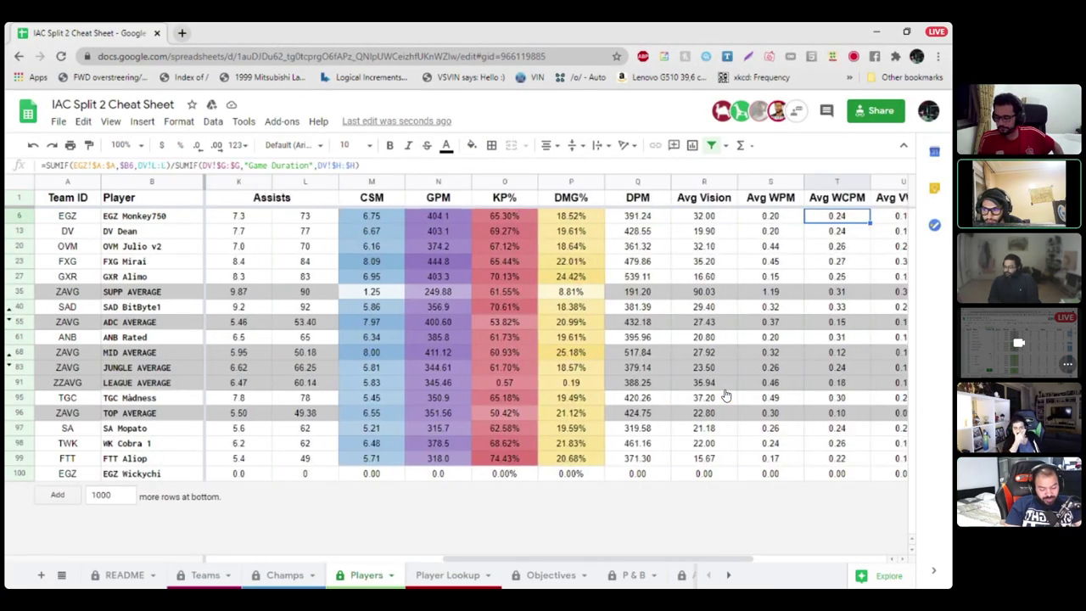
key("Left")
key("Left")
key("Right")
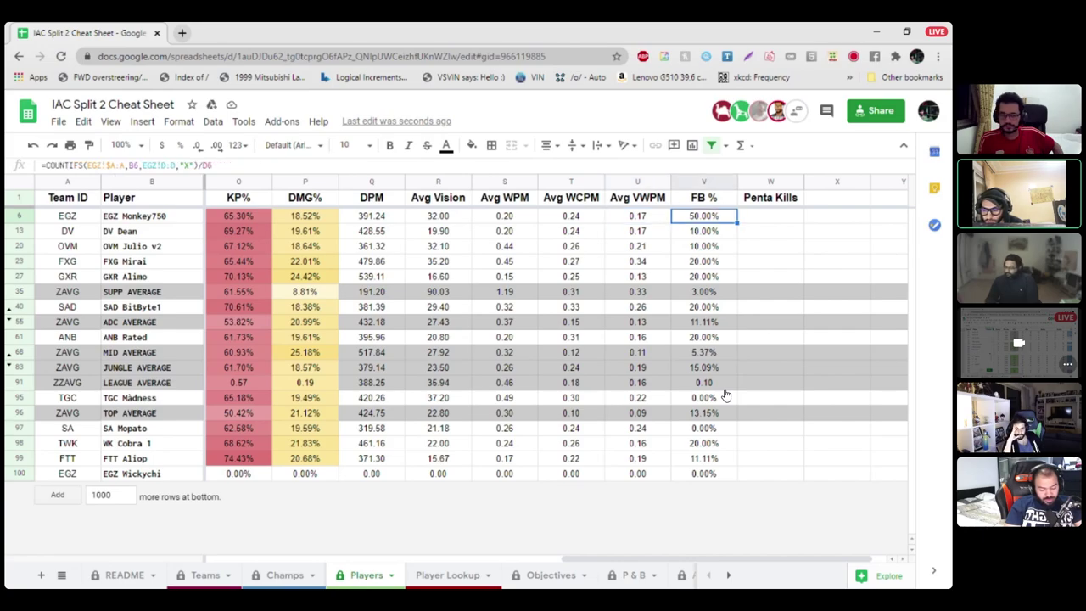
Step: Set the player on the Player Lookup sheet to the FXG jungler to show that player's champion statistics
key("ctrl+shift+Page_Up")
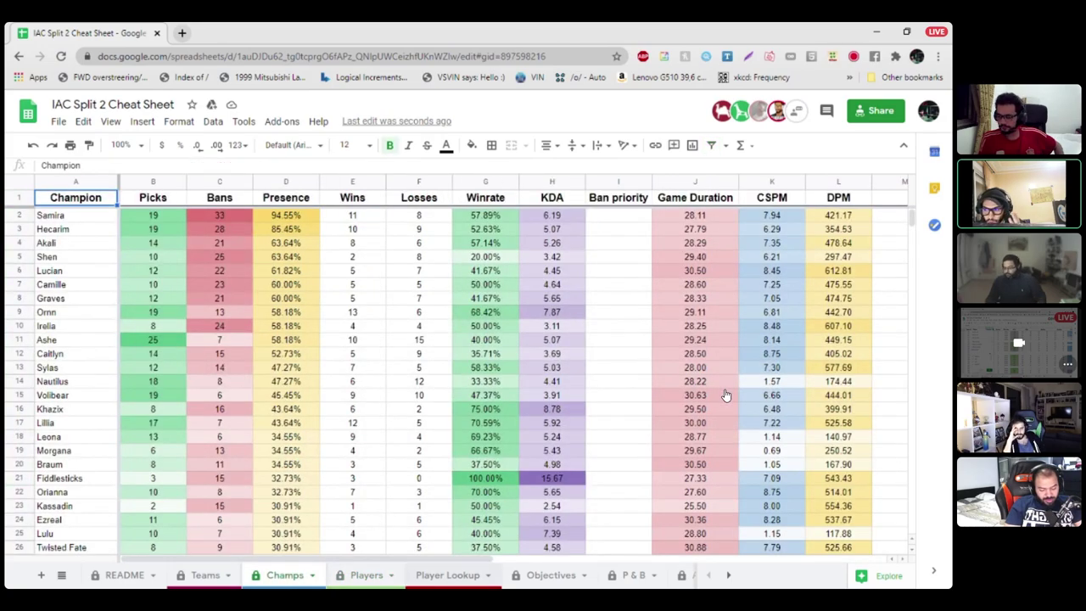
key("ctrl+shift+Page_Down")
key("ctrl+shift+Page_Down")
type("f")
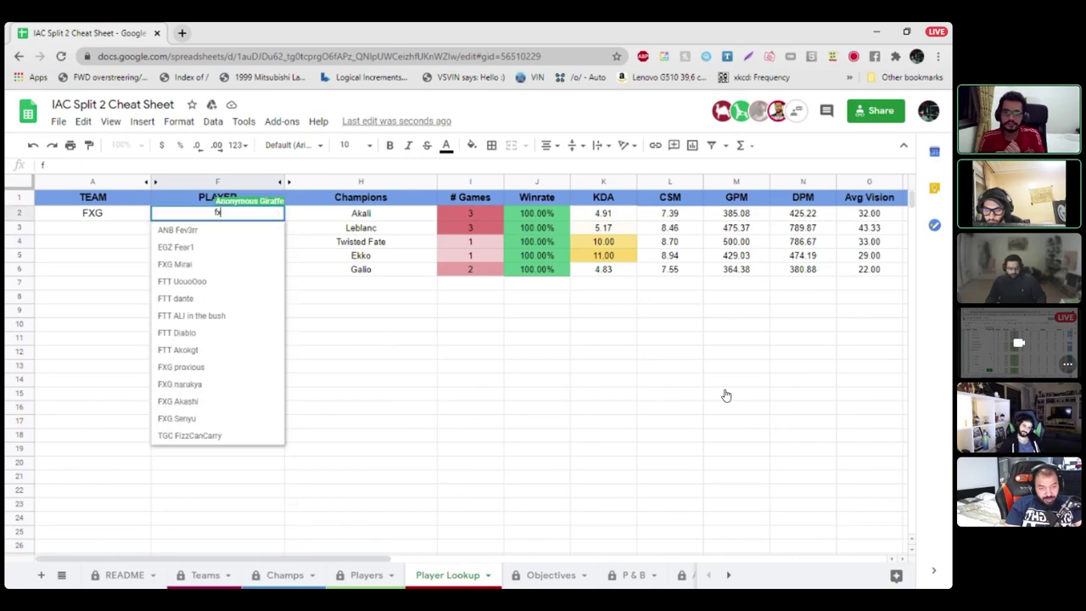
type("xg")
key("Down")
key("Up")
key("Return")
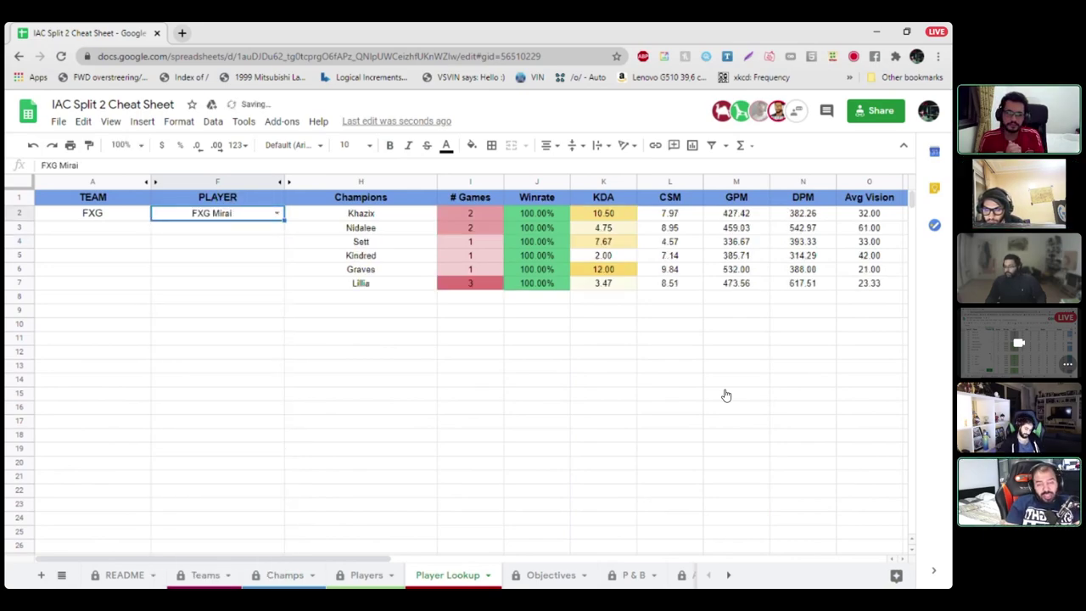
key("Down")
key("Down")
key("Down")
key("Down")
key("Down")
key("Down")
key("Down")
key("Down")
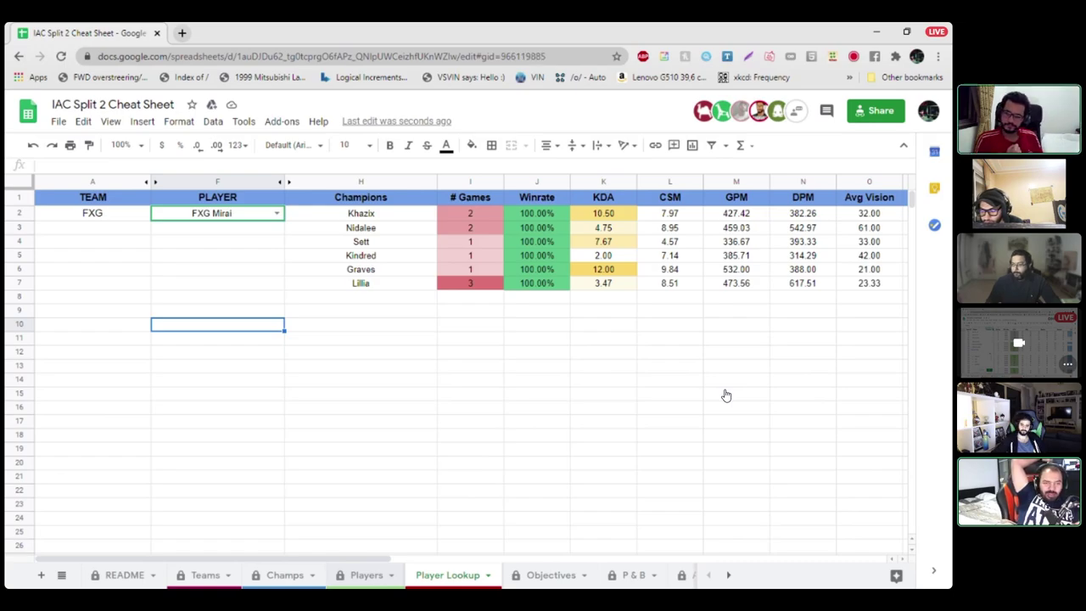
Step: Return to the Players sheet and review the junglers' statistics from KDA through Penta Kills and back
key("ctrl+shift+Page_Up")
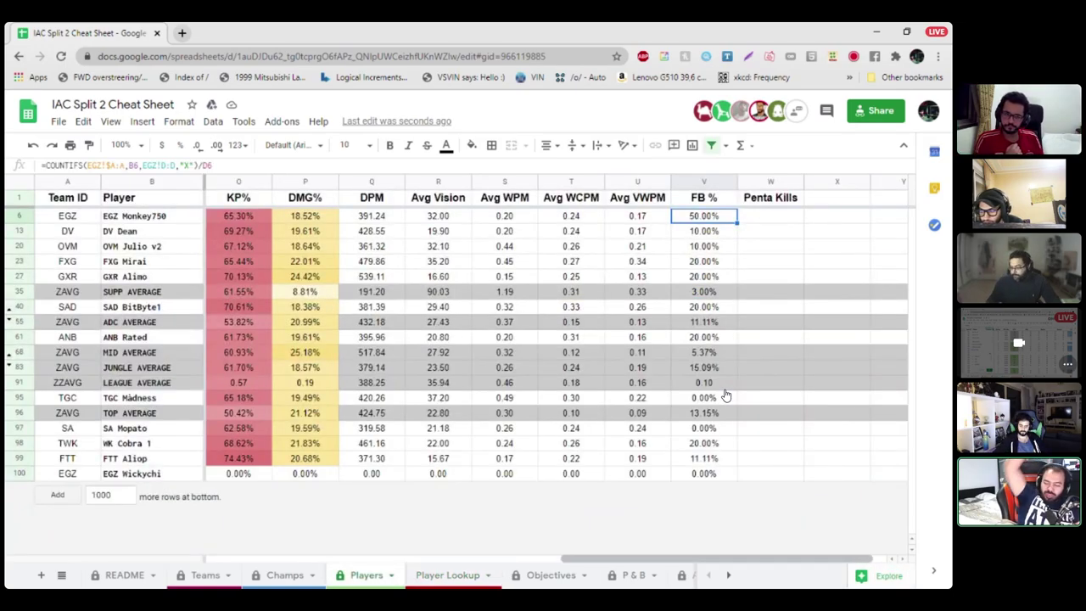
scroll(725, 396, "left", 10)
scroll(725, 397, "left", 1)
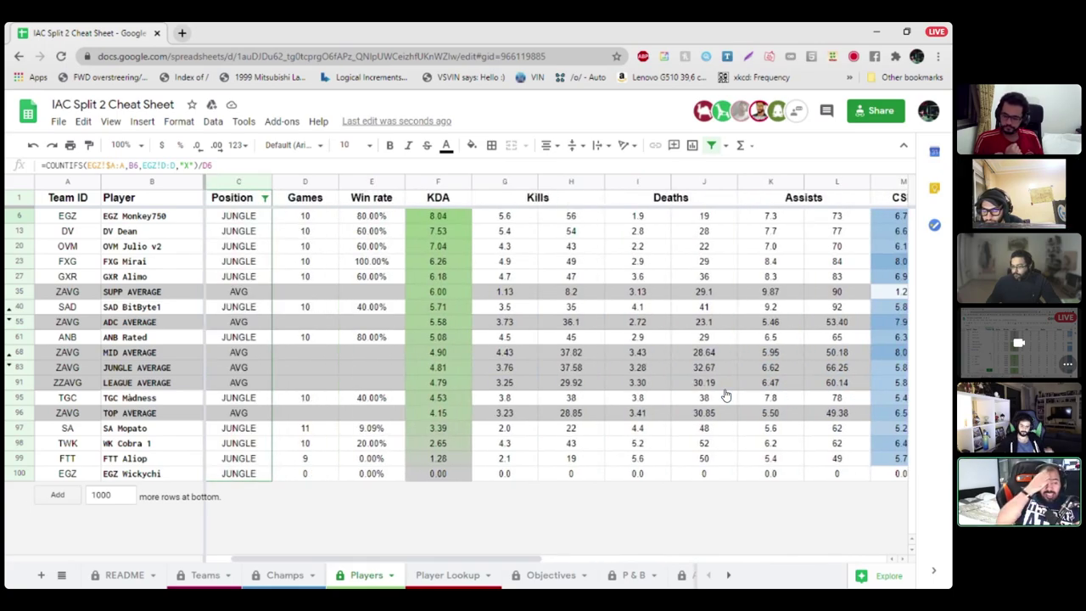
key("Right")
key("ctrl+Down")
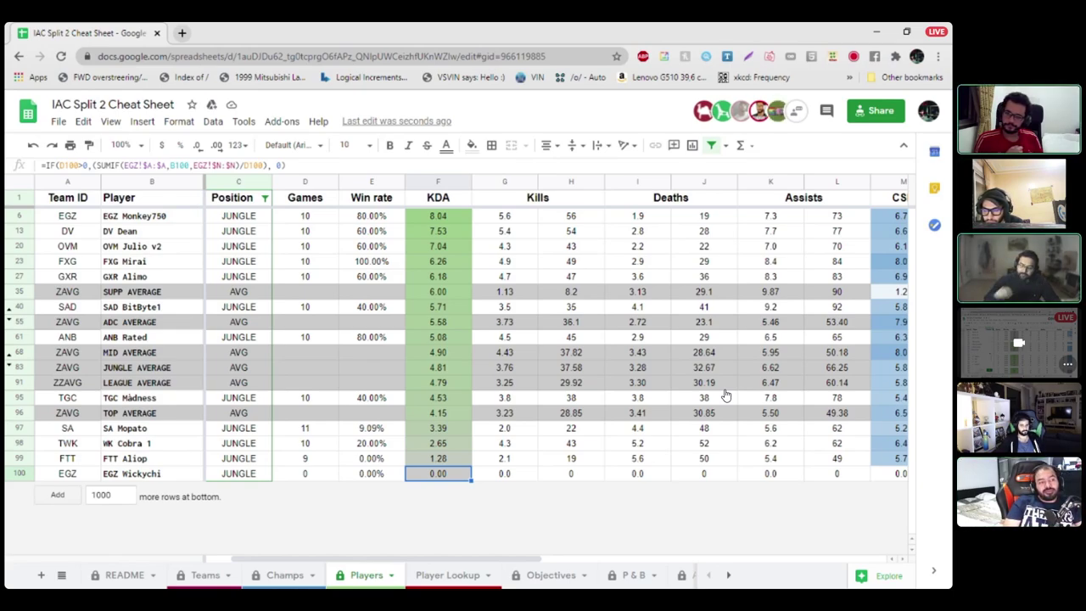
scroll(725, 395, "right", 10)
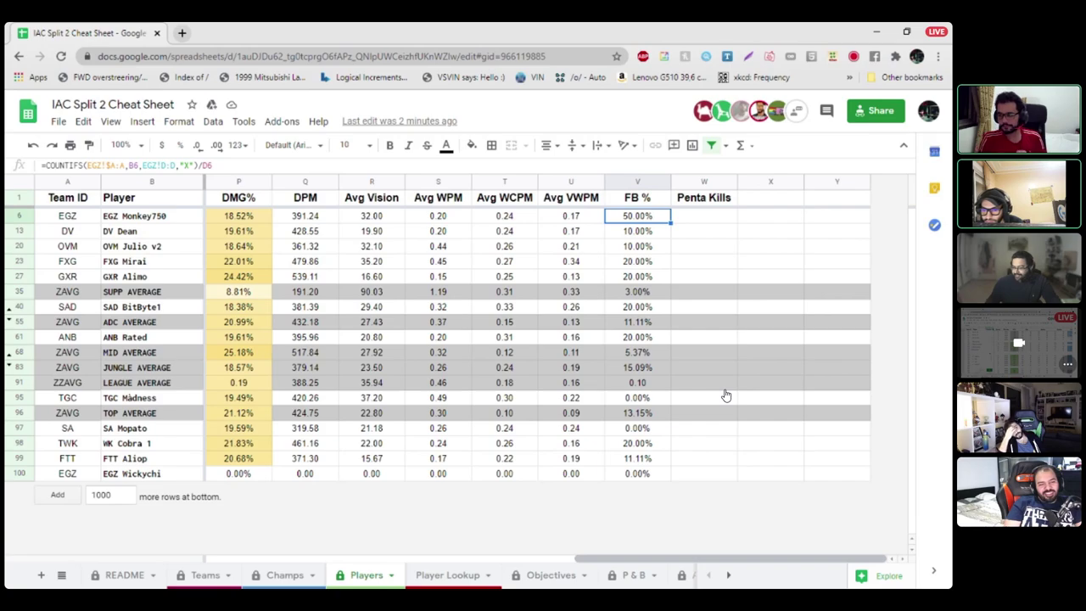
scroll(726, 396, "left", 5)
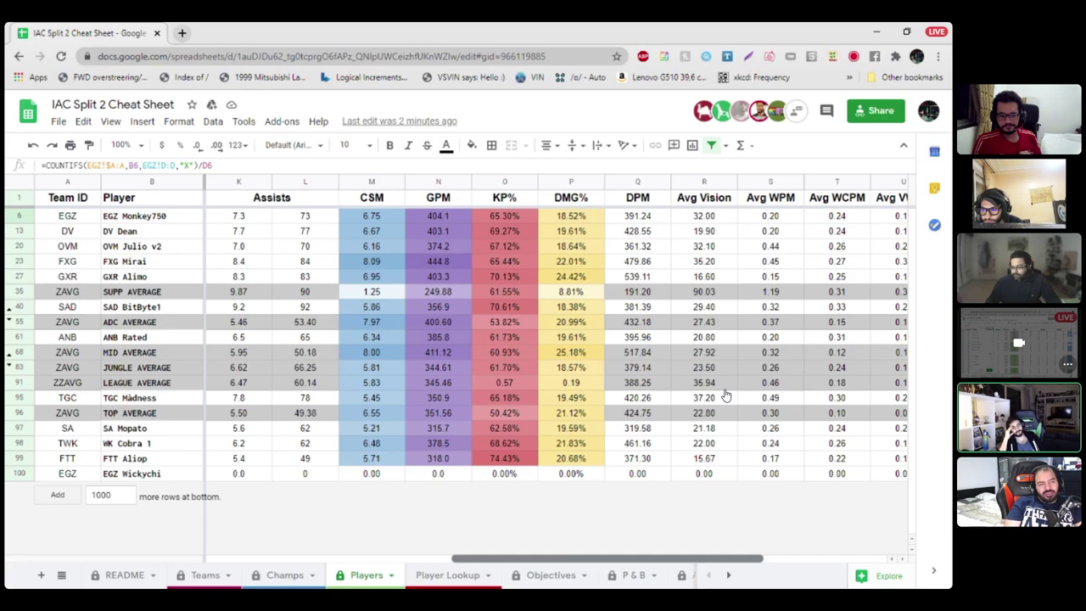
scroll(725, 395, "left", 2)
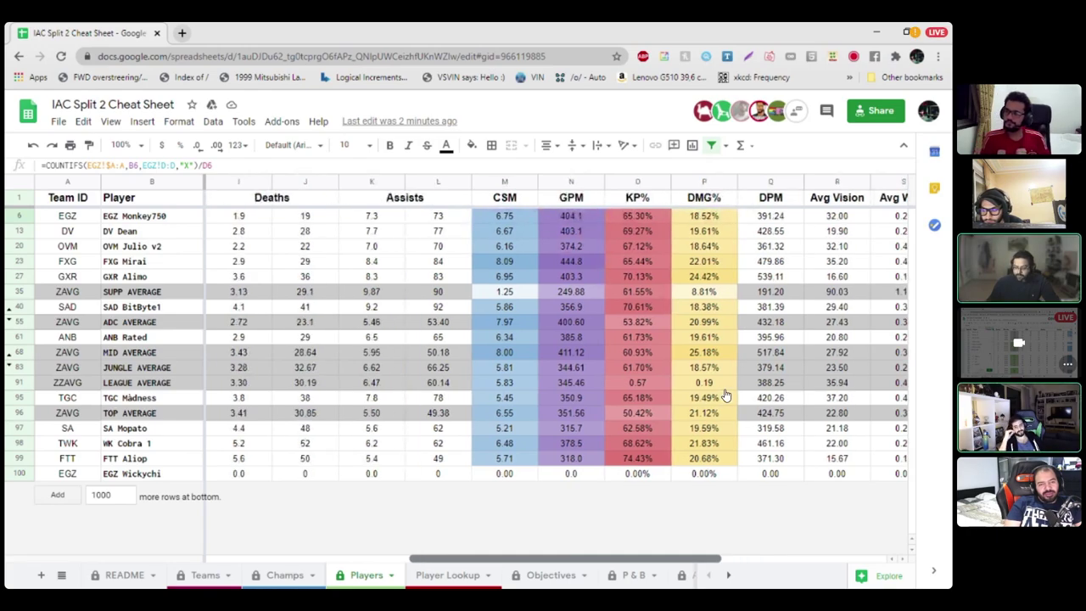
scroll(725, 396, "left", 6)
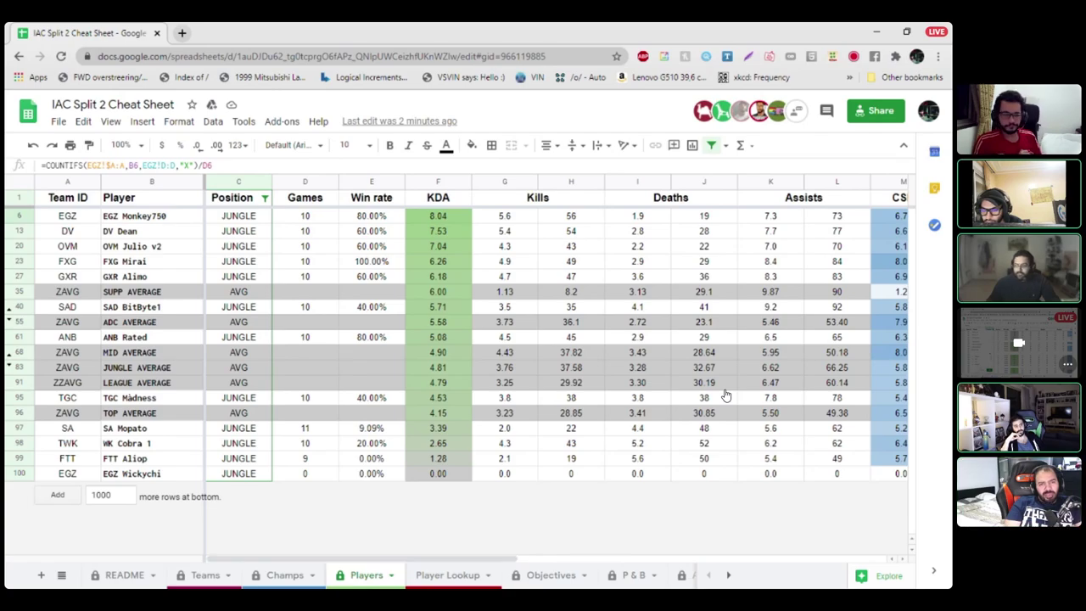
Step: Examine the average kills, KDA and win rate of the FXG and GXR junglers on the Players sheet
key("Right")
key("Right")
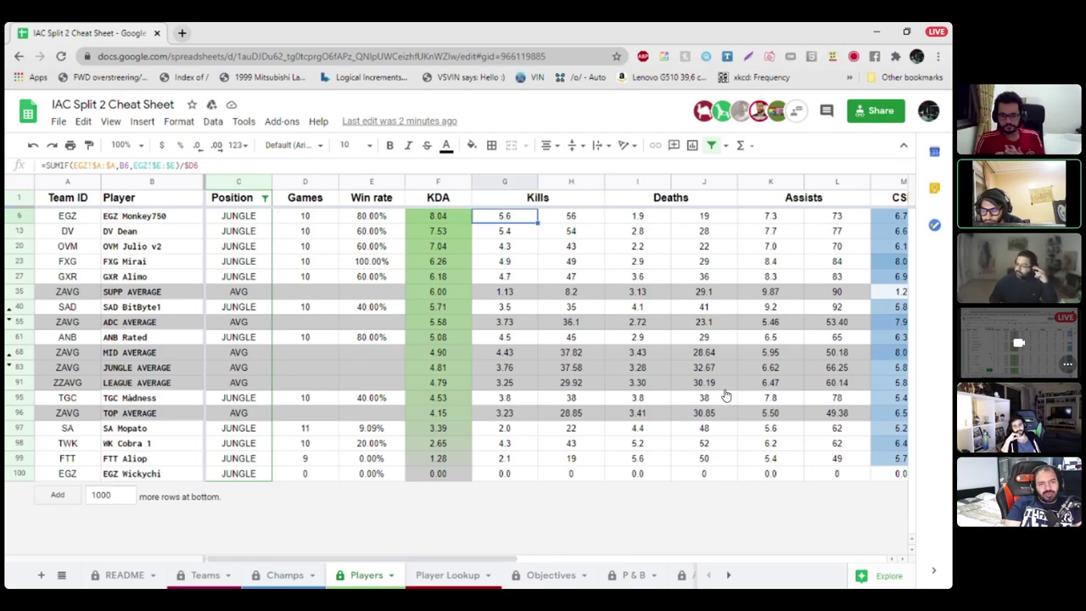
key("Down")
key("Down")
key("Down")
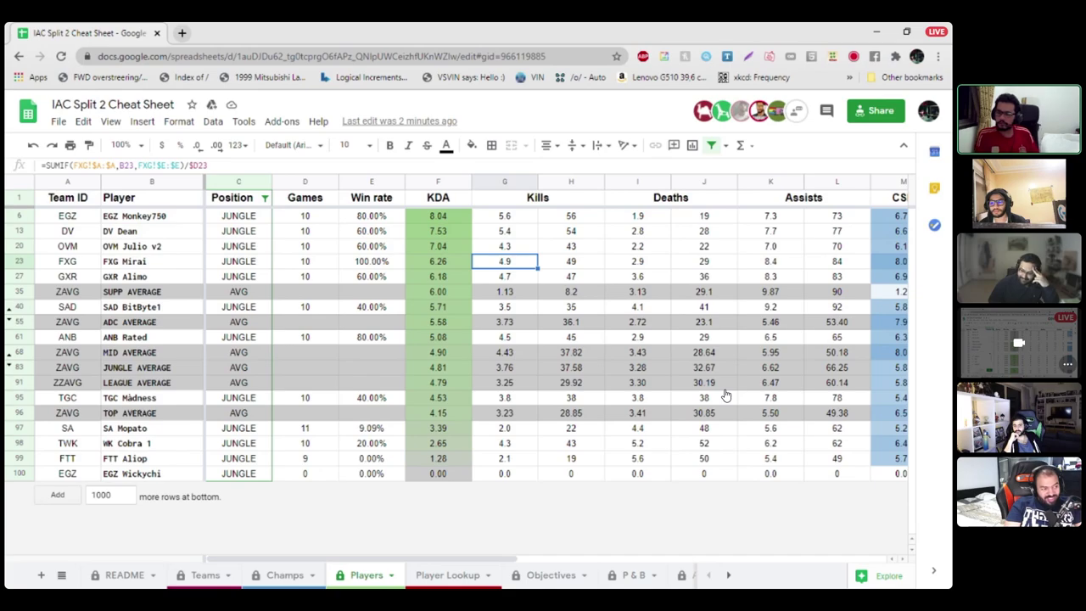
key("Left")
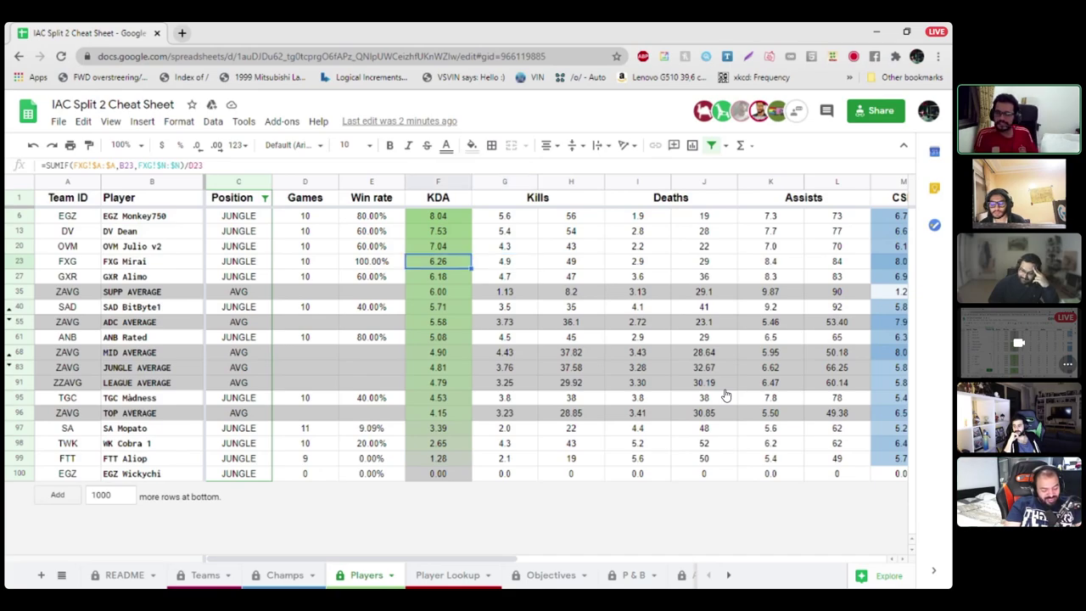
key("Left")
key("Down")
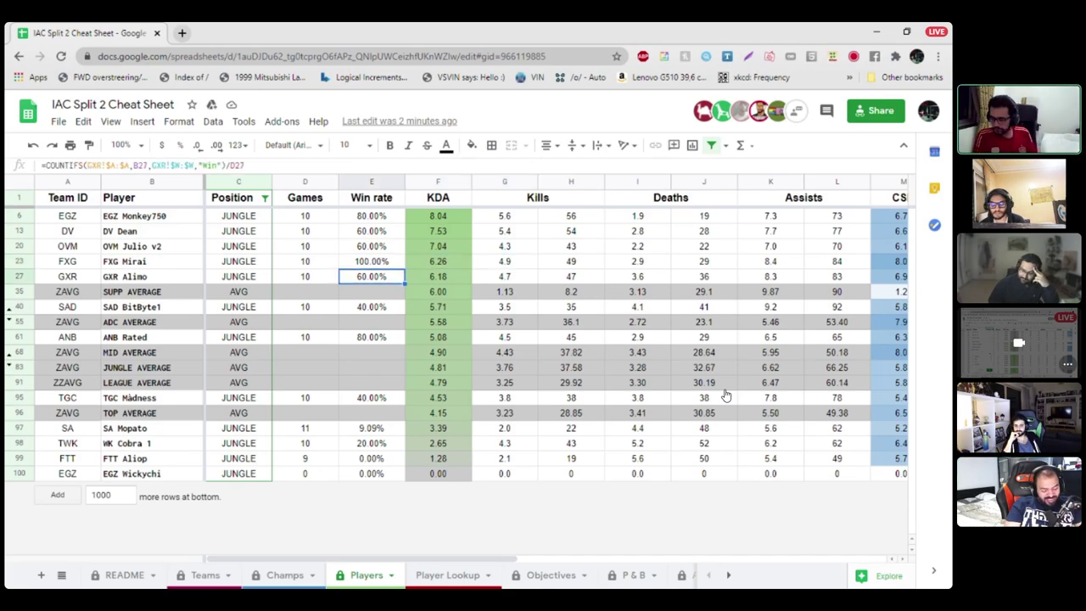
key("Right")
key("Right")
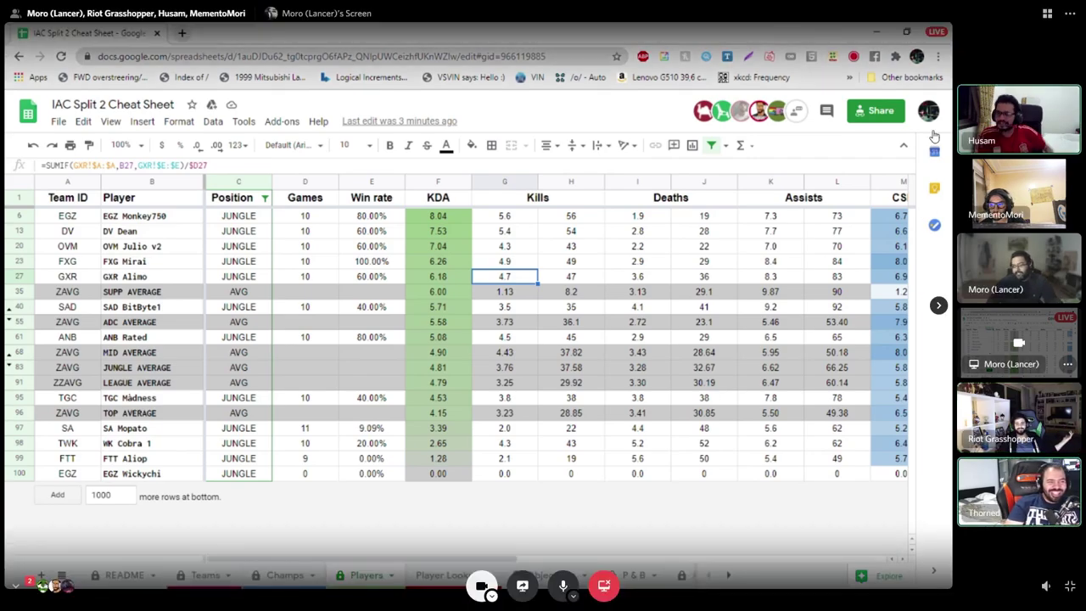
Step: Show the call's participant grid, then return to the enlarged shared Players sheet stream
left_click(1046, 15)
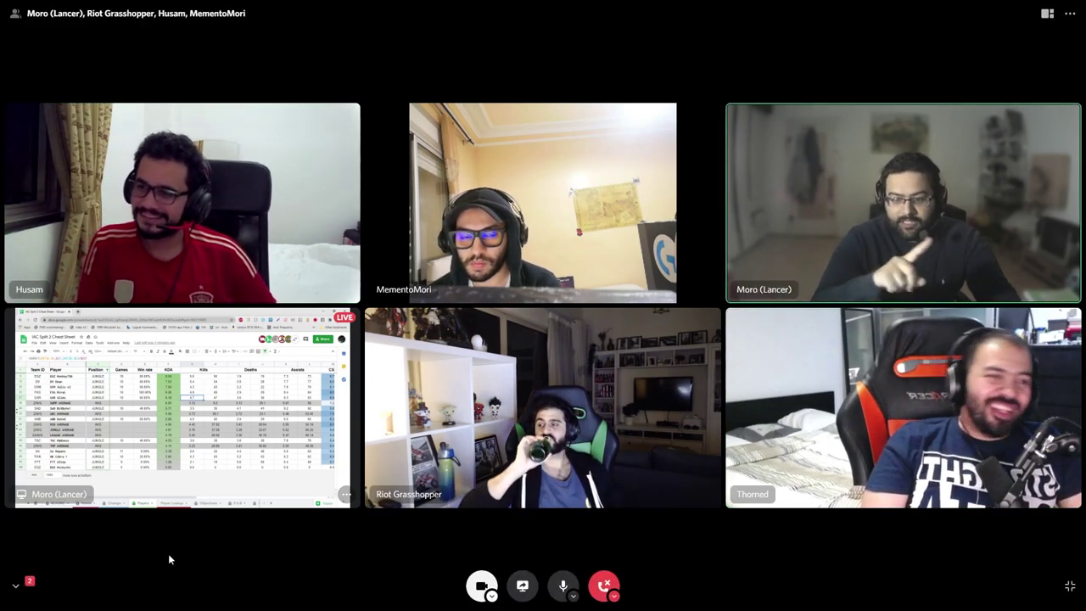
left_click(182, 476)
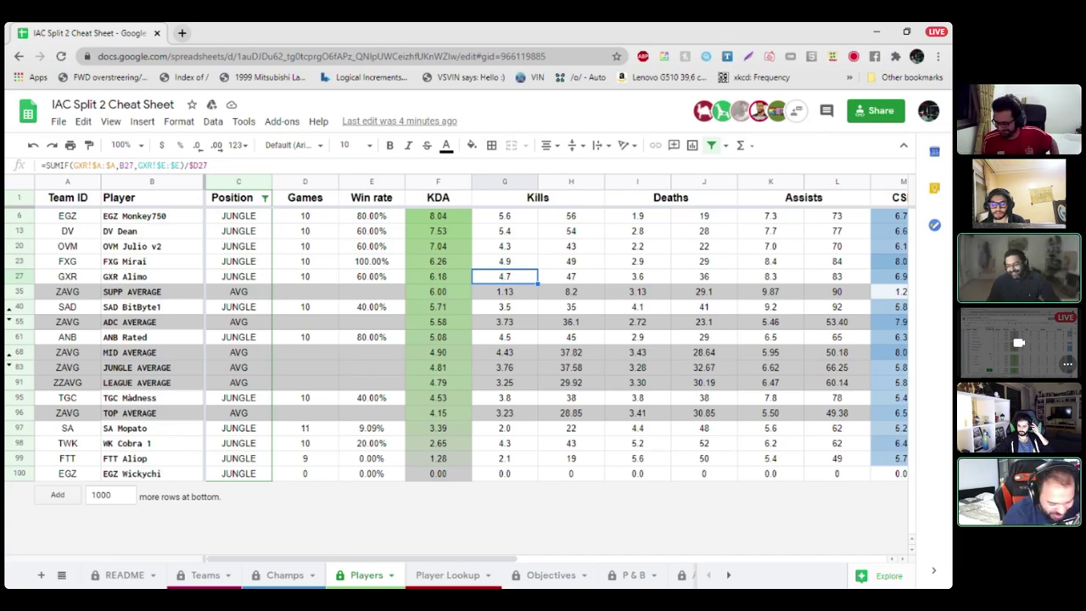
Step: Change the player on the Player Lookup sheet to the ANB jungler to show that player's champions
key("ctrl+Page_Down")
left_click(217, 213)
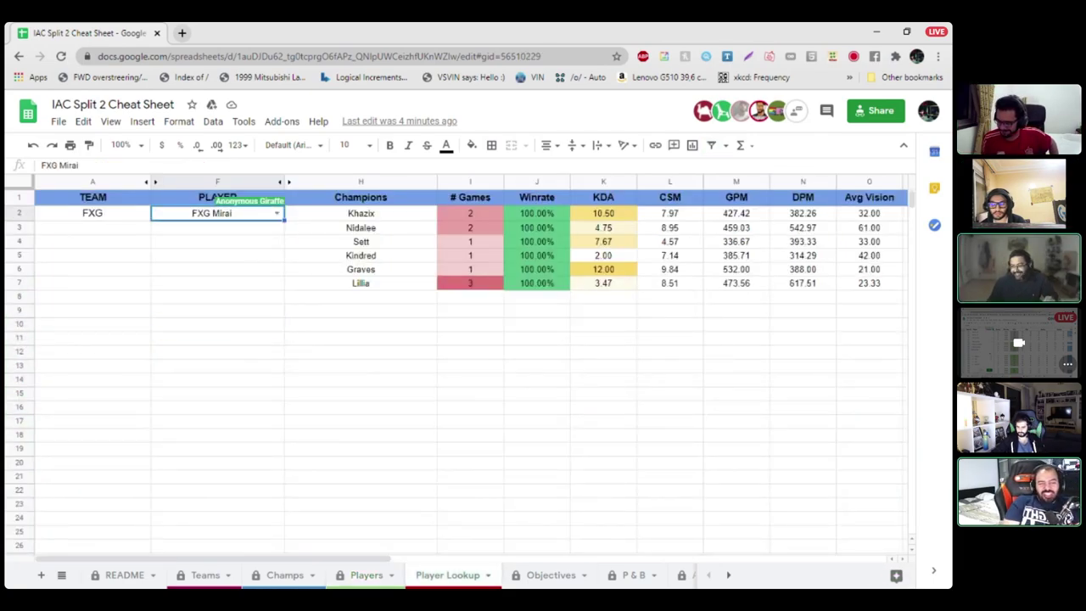
type("rated")
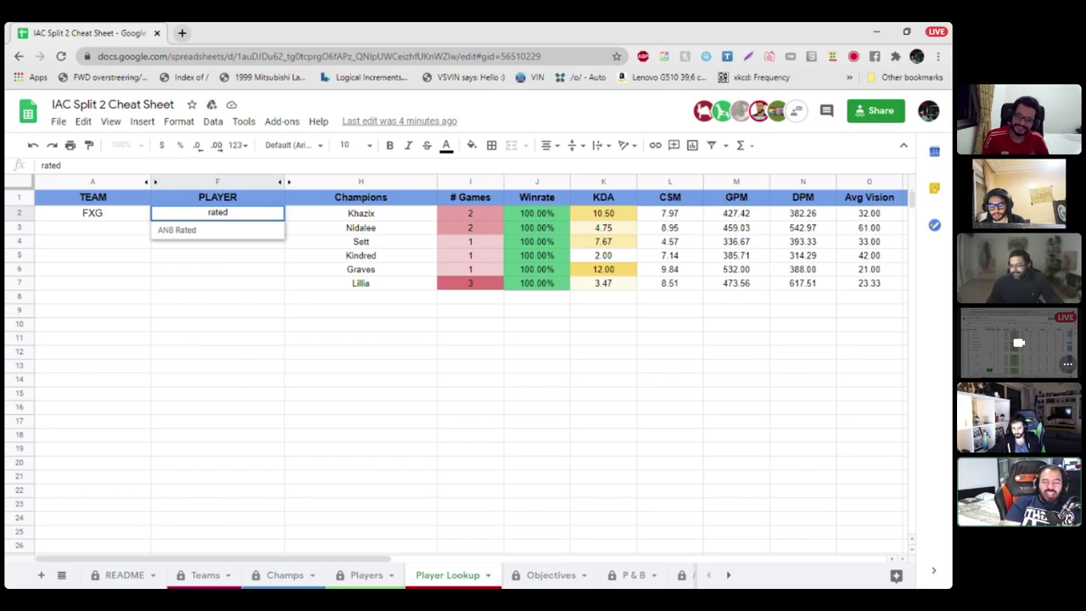
key("Return")
left_click(218, 228)
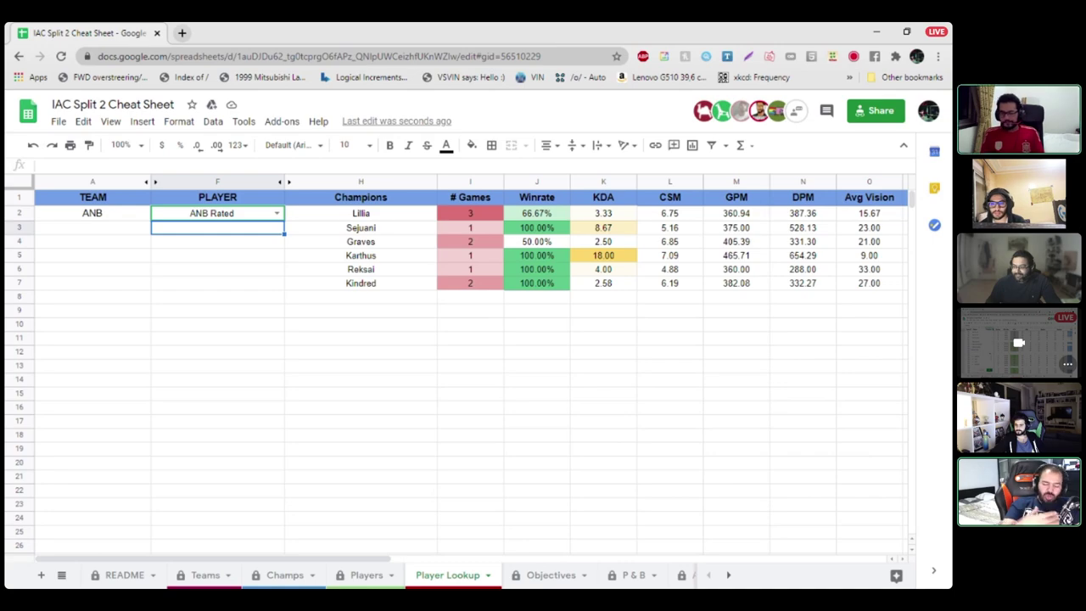
Step: Change the player on the Player Lookup sheet to the DV jungler to show that player's champions
left_click(217, 213)
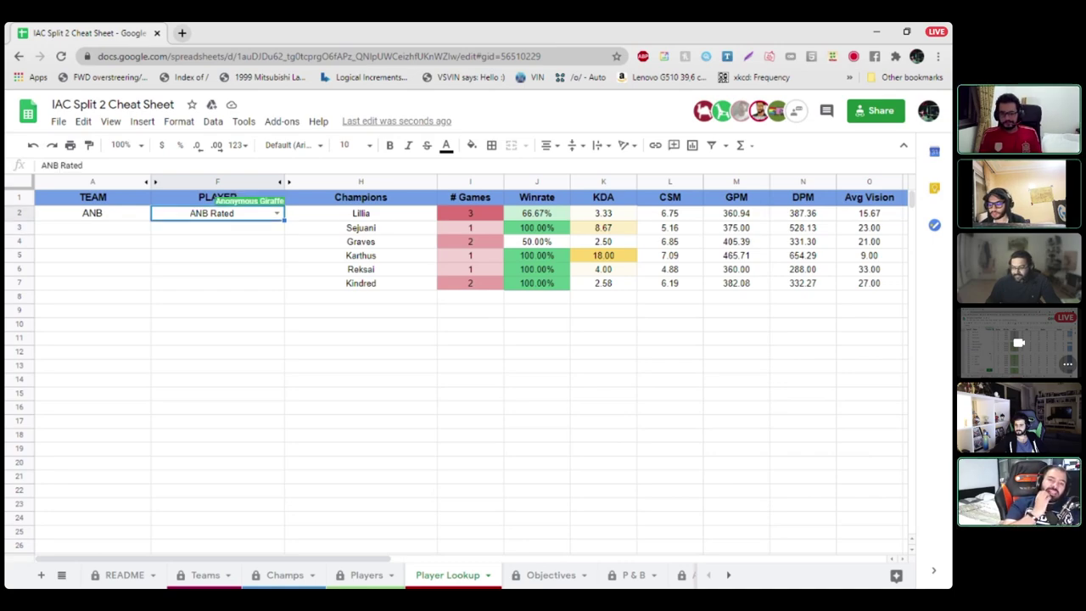
type("dean")
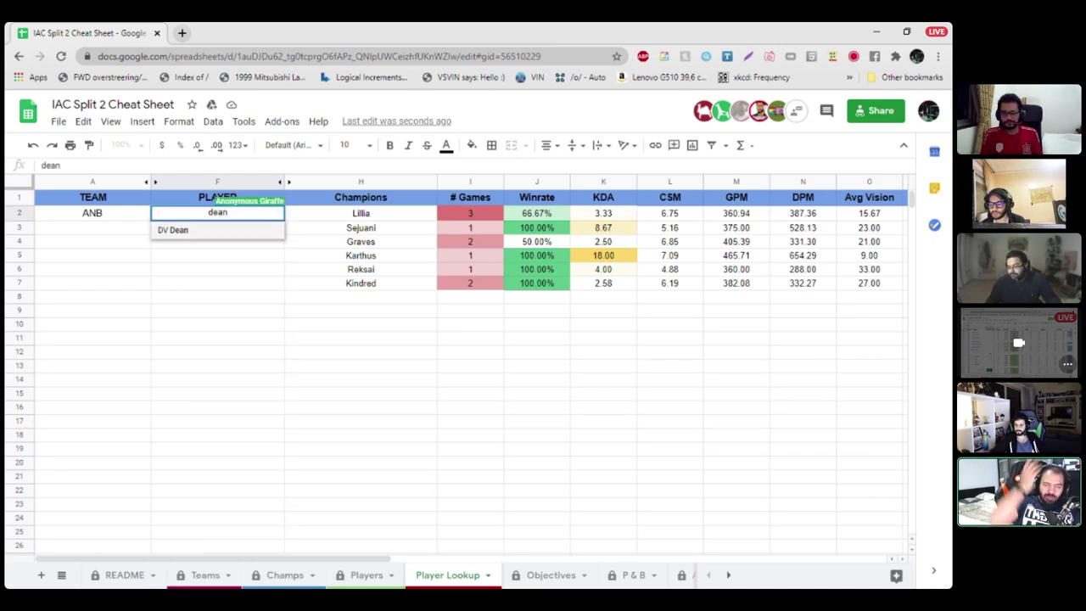
key("Return")
left_click(217, 296)
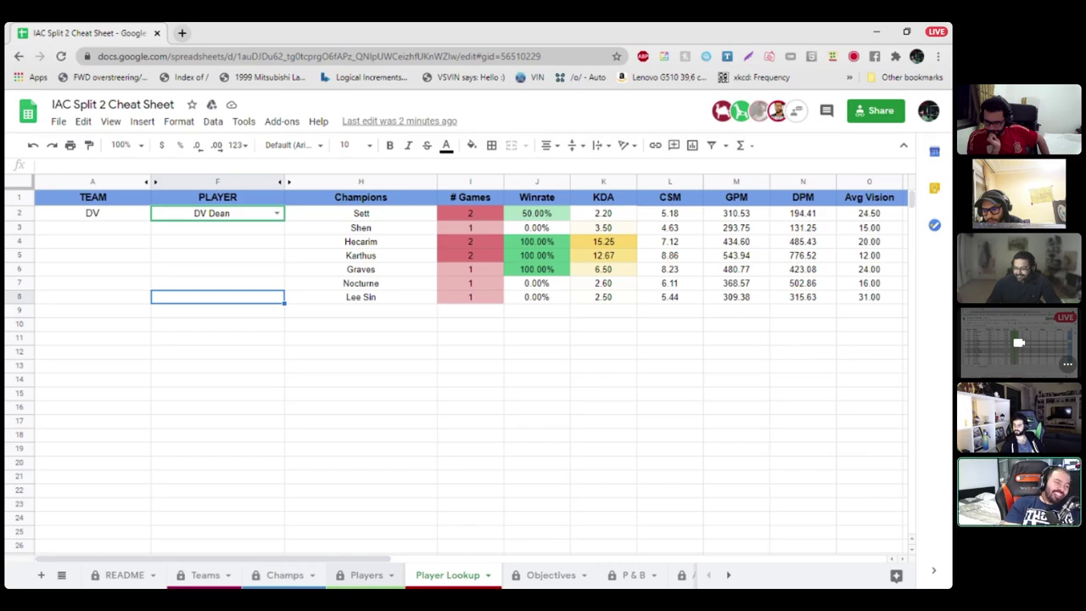
Step: Filter the Position column of the Players sheet to show TOP players instead of JUNGLE, keeping the AVG rows
key("ctrl+shift+Page_Up")
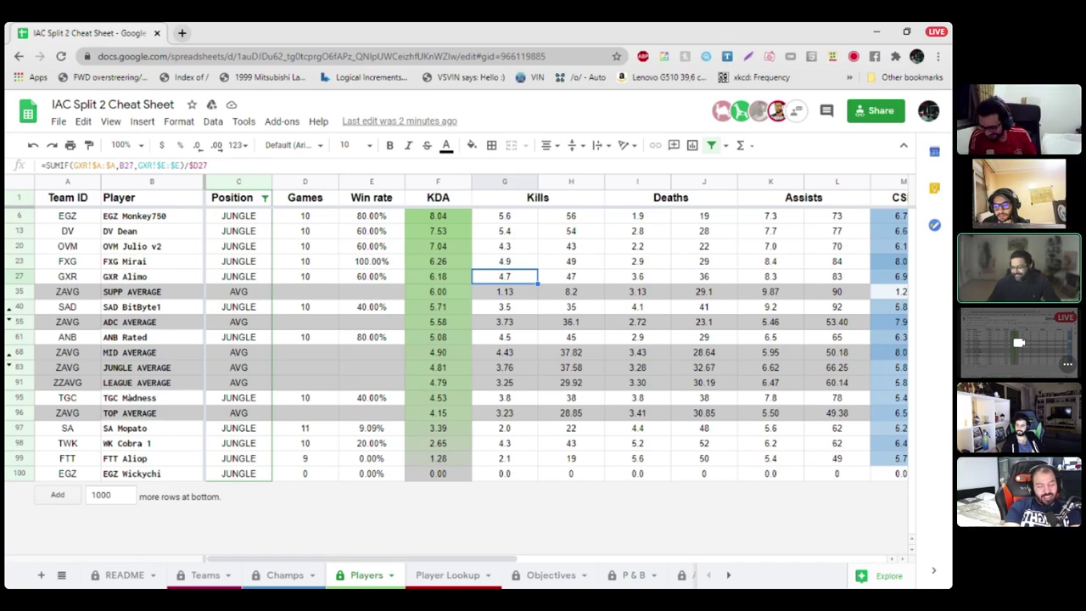
left_click(438, 231)
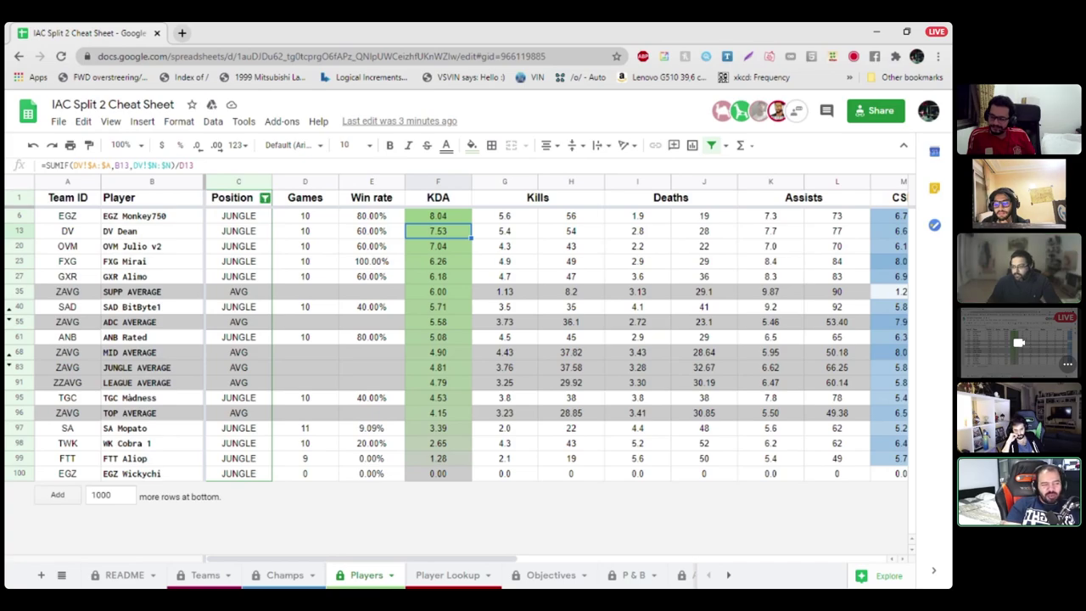
left_click(265, 197)
scroll(166, 433, "down", 1)
scroll(166, 437, "down", 3)
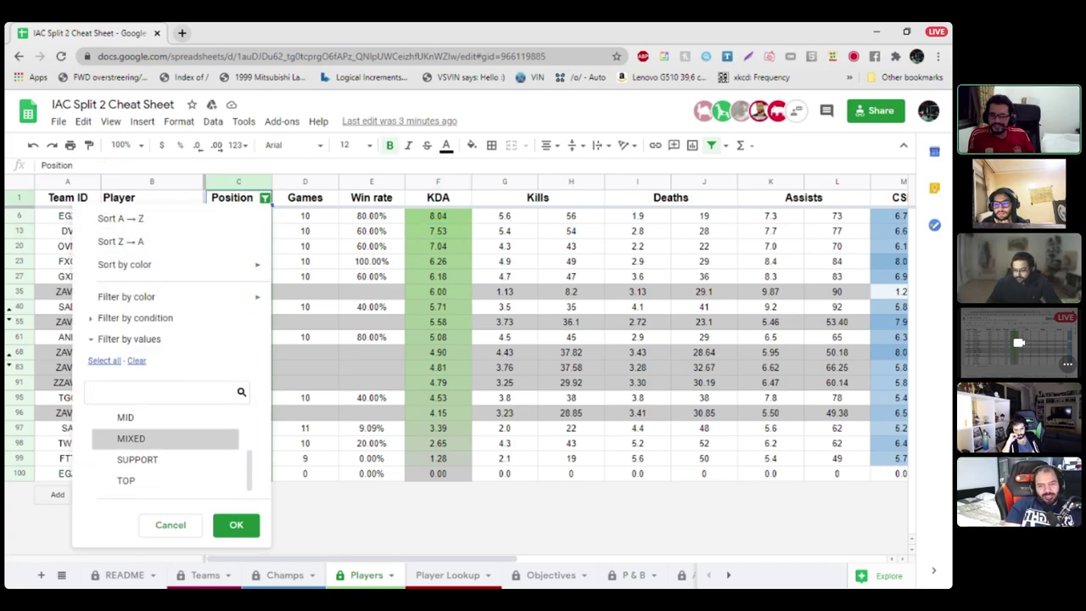
left_click(136, 480)
left_click(236, 524)
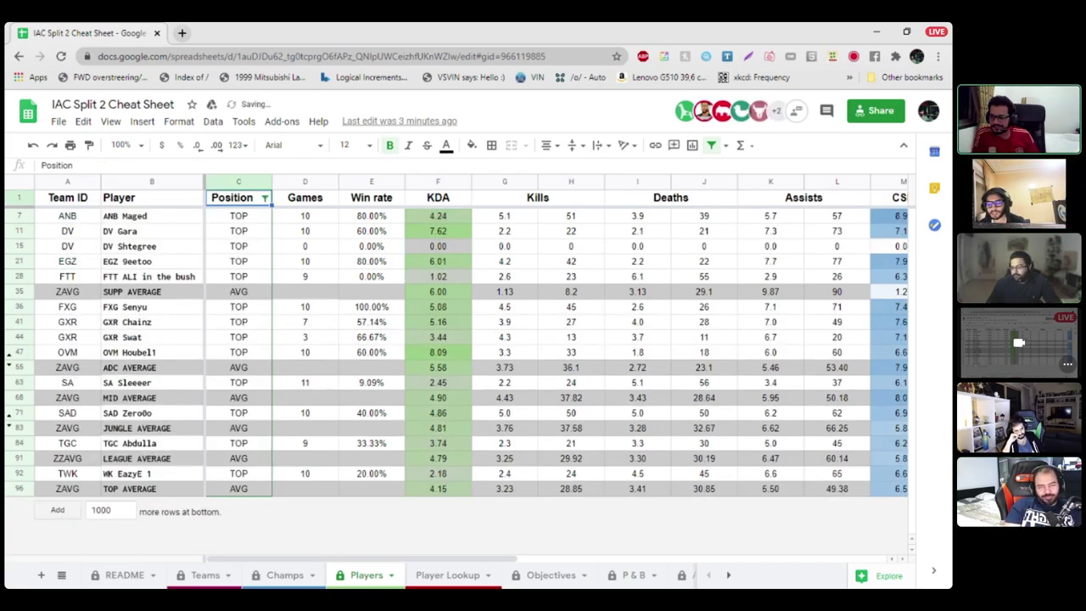
Step: Sort the top-lane-filtered Players sheet by the KDA column from Z to A
left_click(438, 352)
left_click(438, 182)
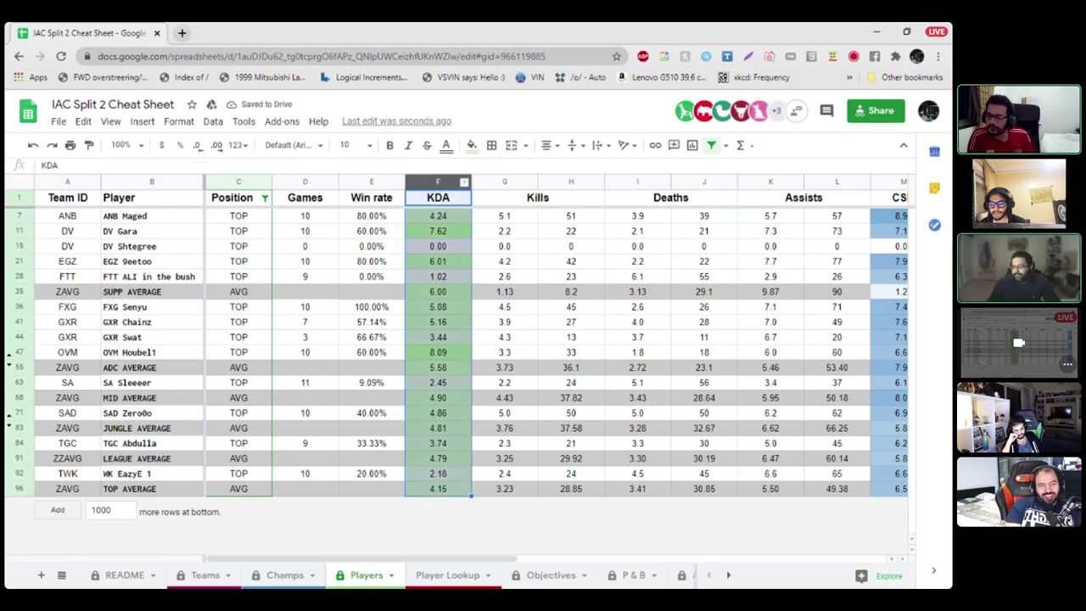
right_click(438, 182)
left_click(488, 449)
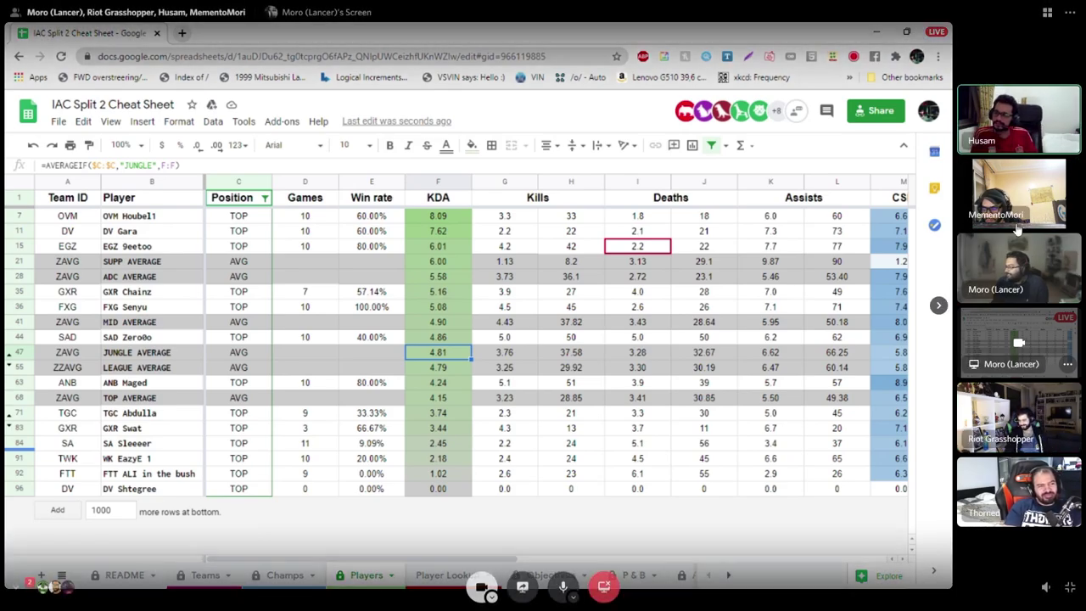
Step: Switch the call between the participant grid and the enlarged shared spreadsheet, ending on the shared spreadsheet
left_click(1047, 13)
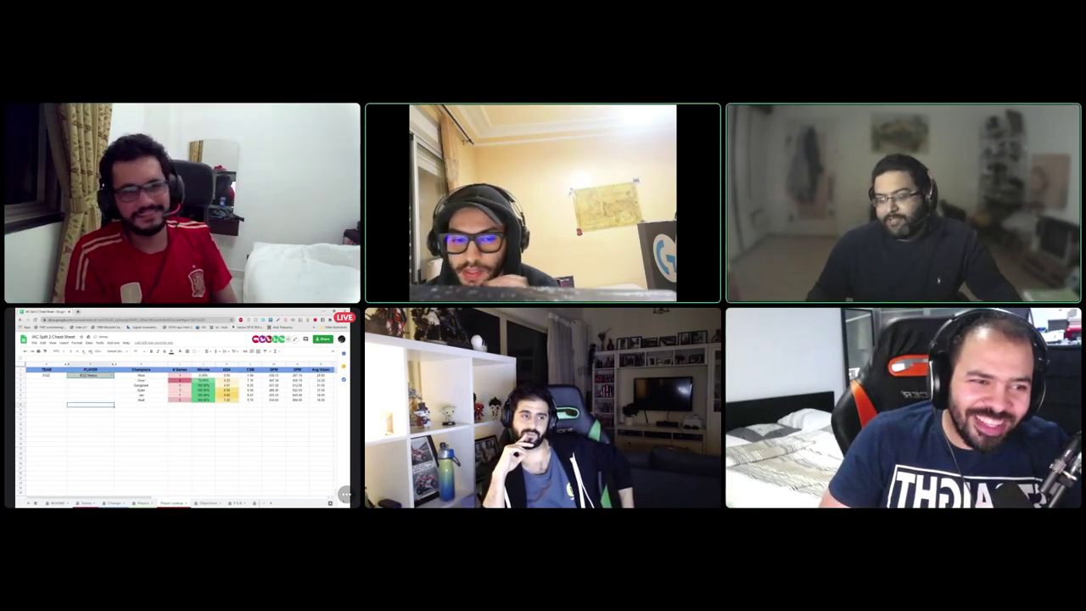
left_click(227, 390)
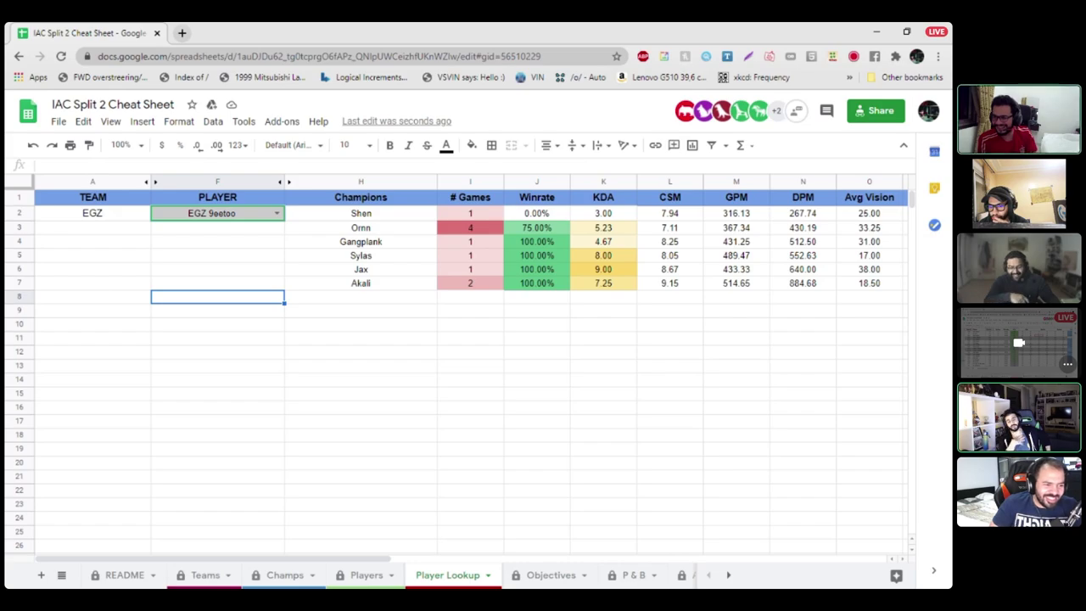
mouse_move(433, 359)
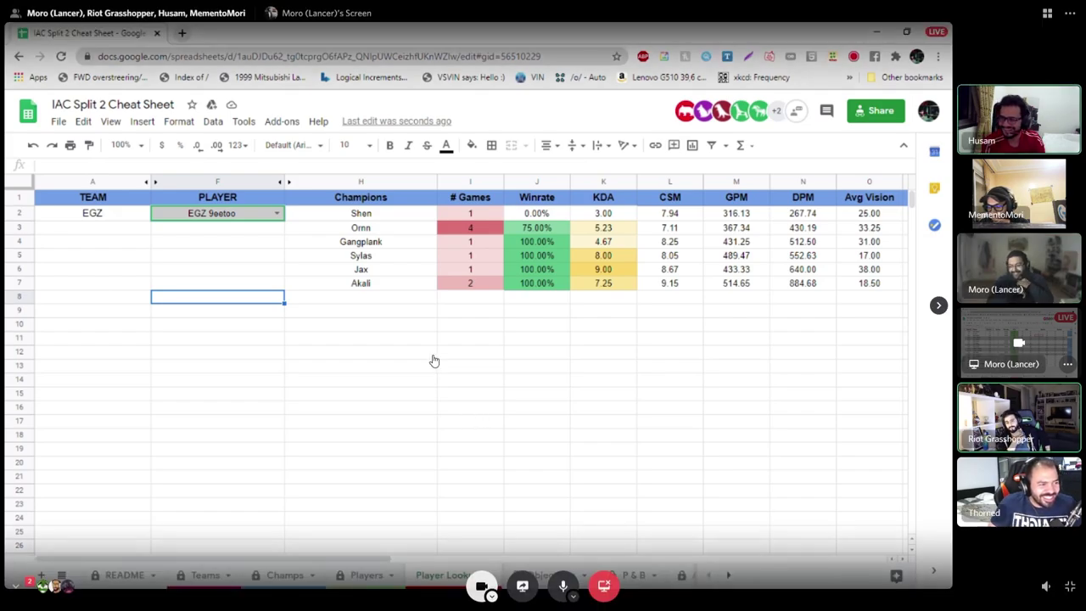
left_click(1049, 14)
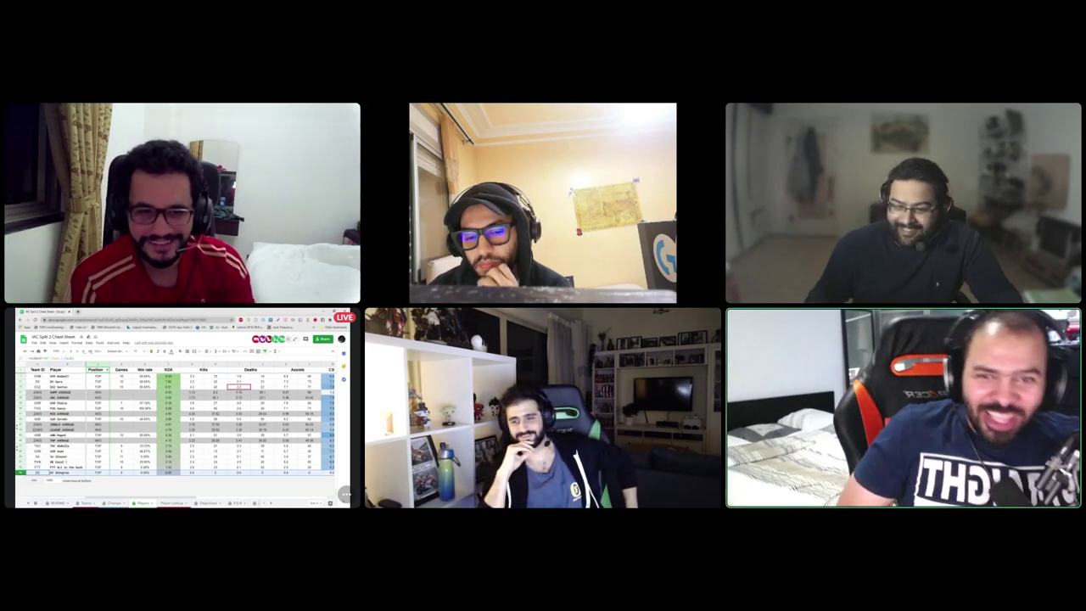
left_click(179, 424)
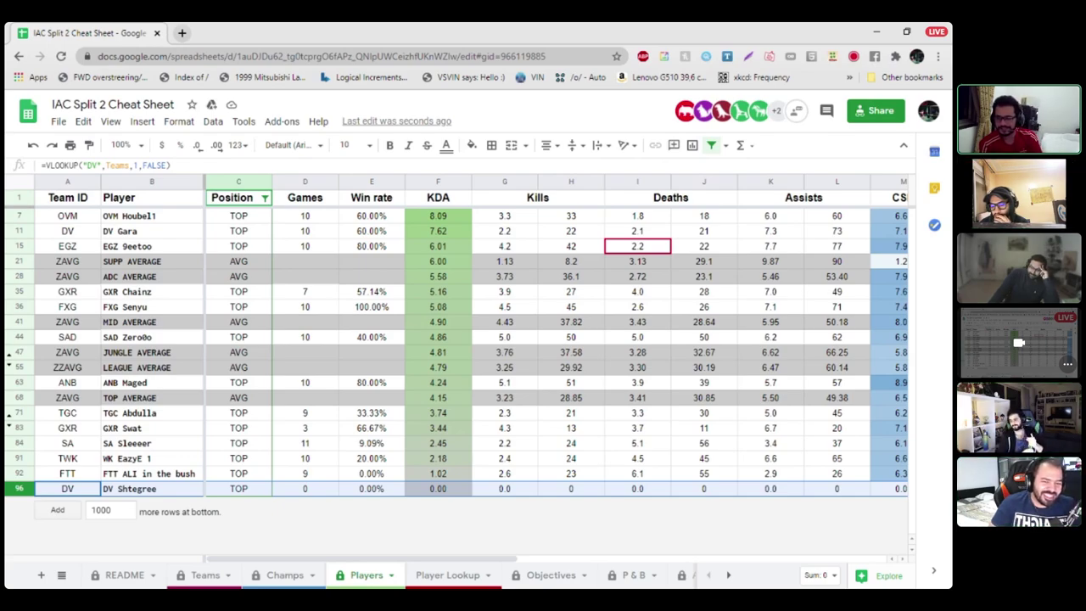
Step: Check the FTT top laner's KDA on the Players sheet and go back to the Player Lookup sheet
left_click(438, 474)
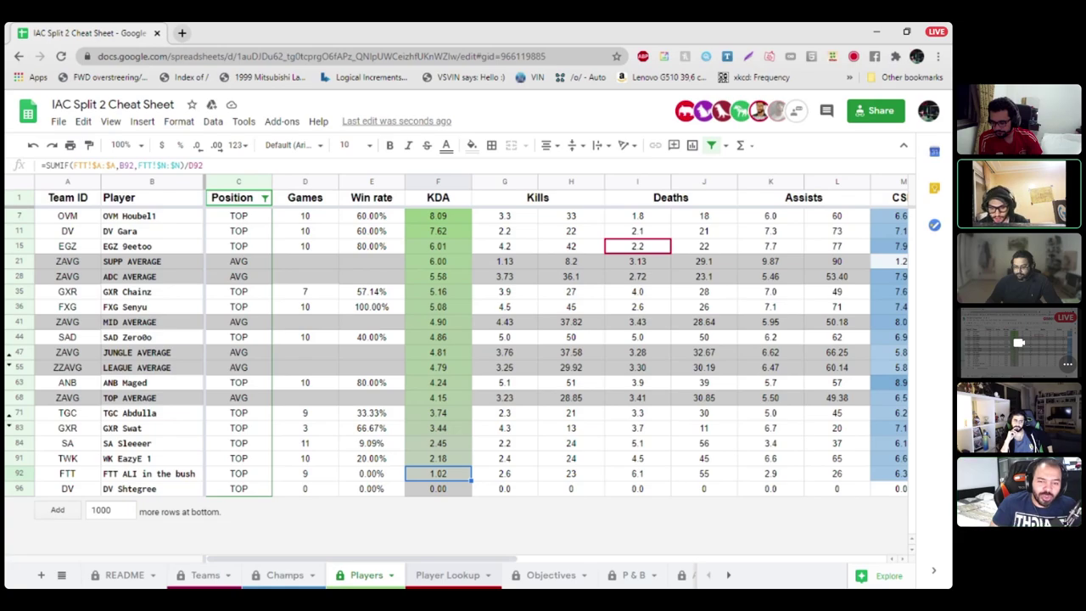
key("ctrl+shift+Page_Down")
key("Up")
key("Up")
key("Up")
key("Up")
key("Up")
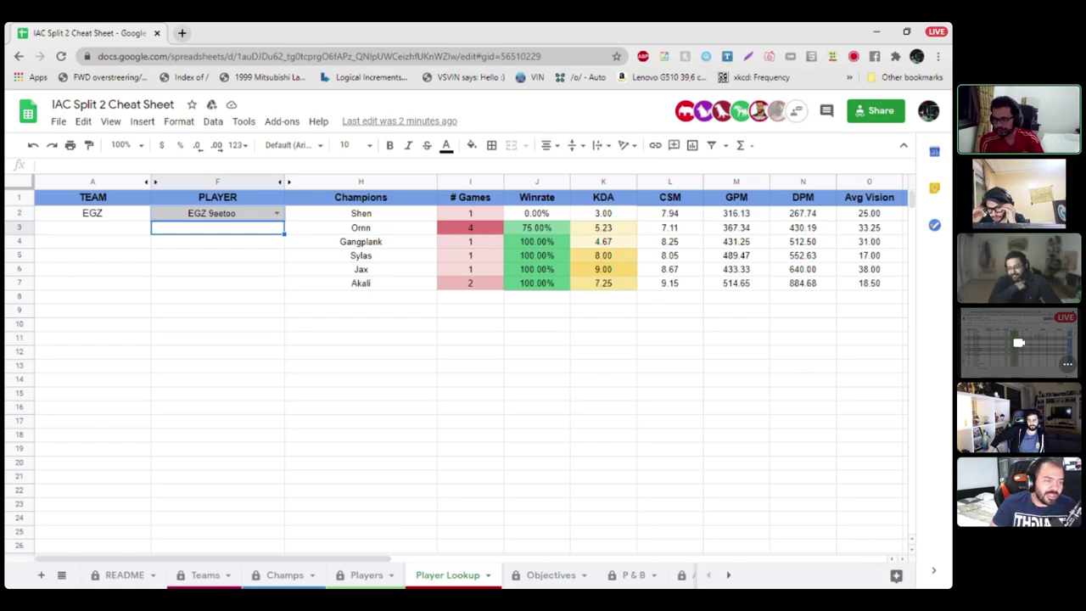
Step: Show the call participants as a grid and enlarge the shared Player Lookup sheet again
mouse_move(299, 279)
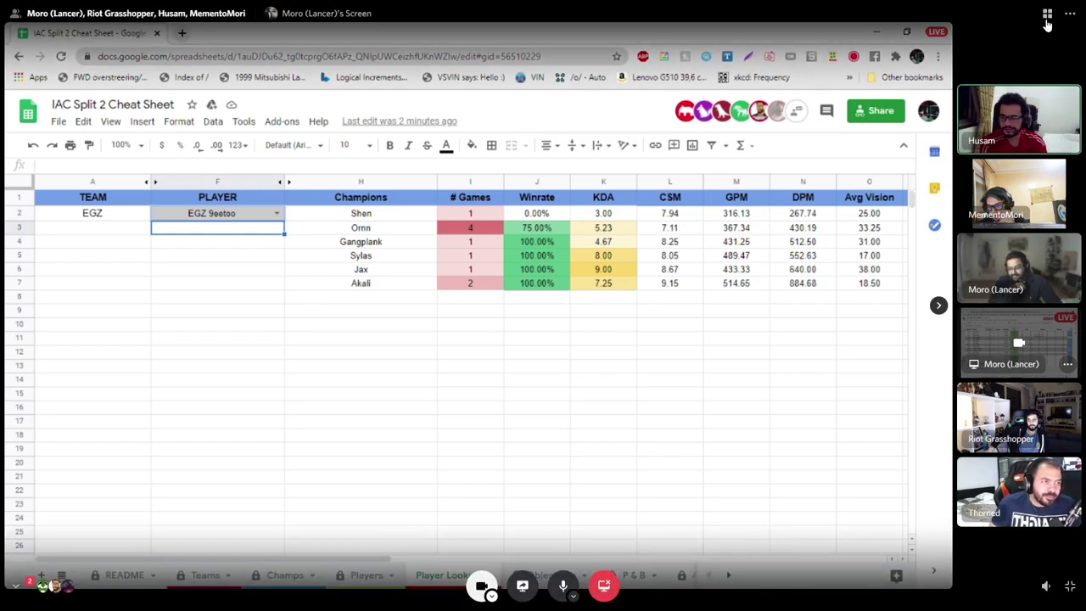
left_click(1048, 16)
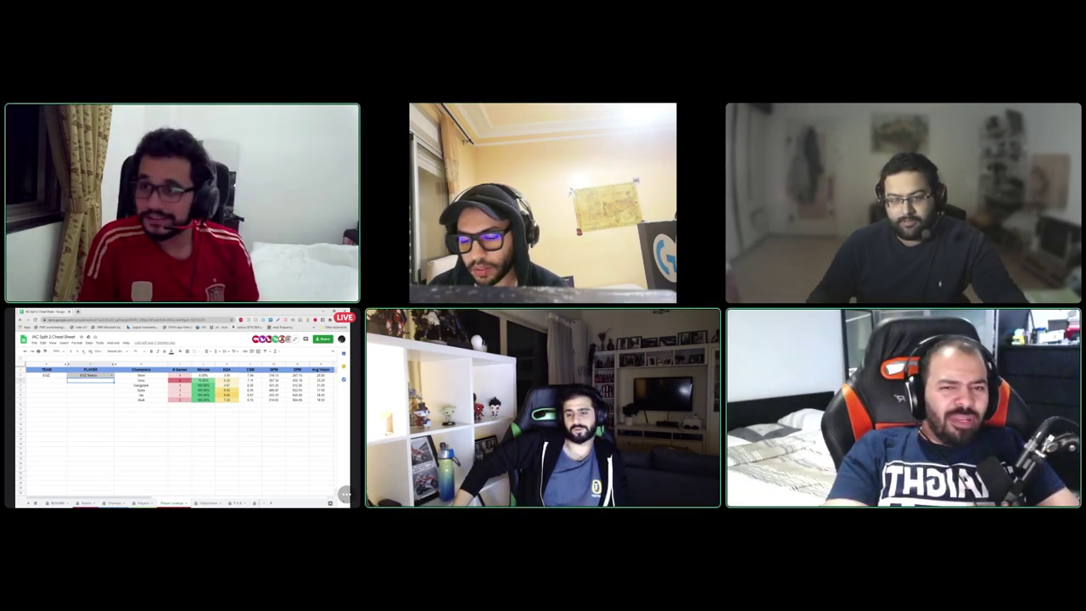
mouse_move(450, 431)
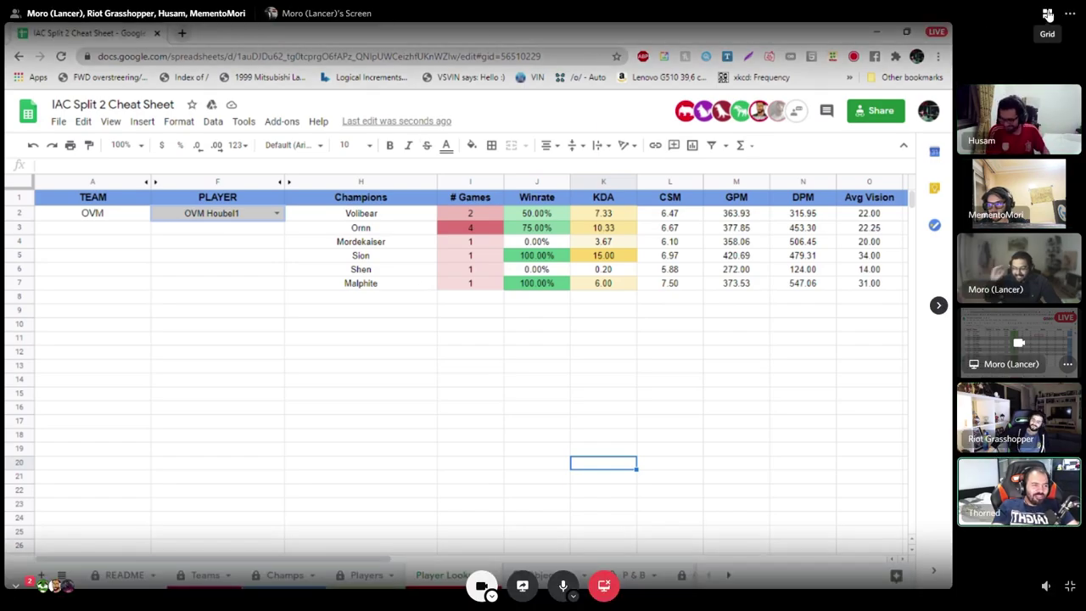
left_click(589, 363)
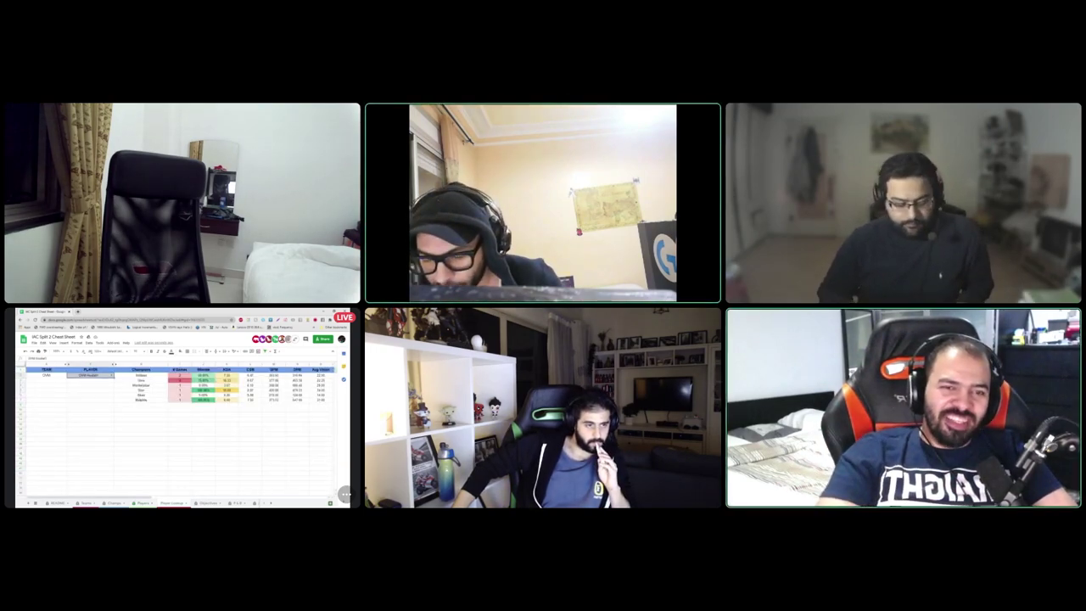
left_click(219, 418)
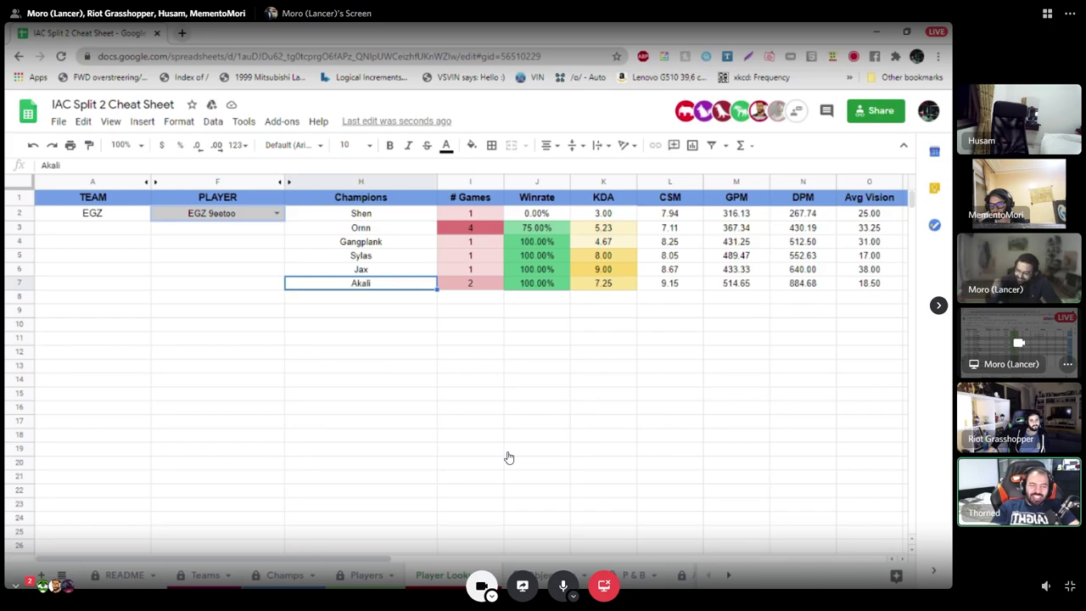
Step: Change the player on the Player Lookup sheet to the OVM top laner and point out the Sion row
left_click(217, 213)
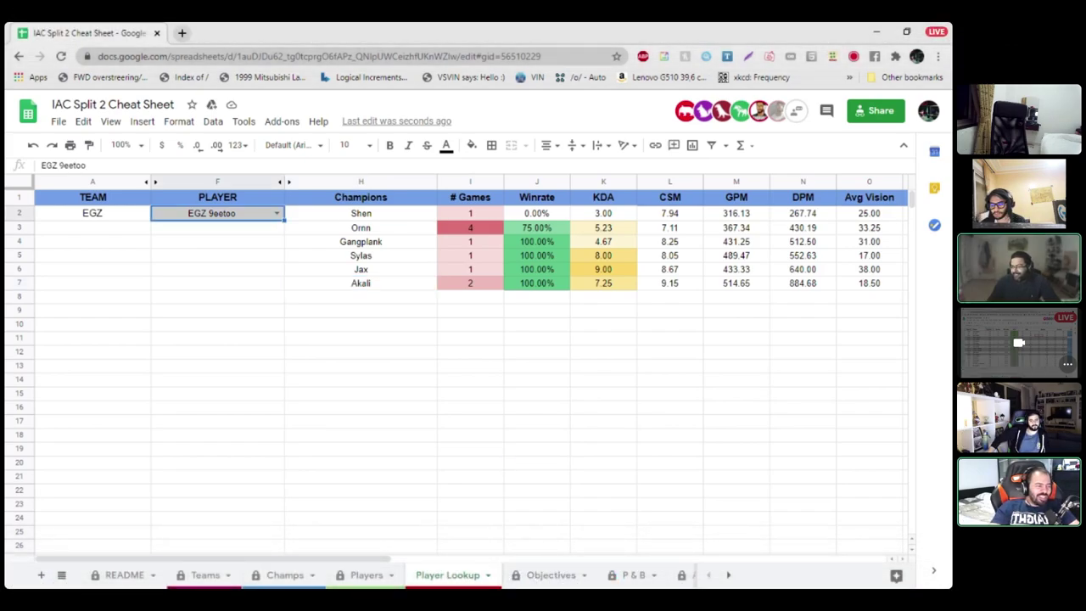
type("ovm")
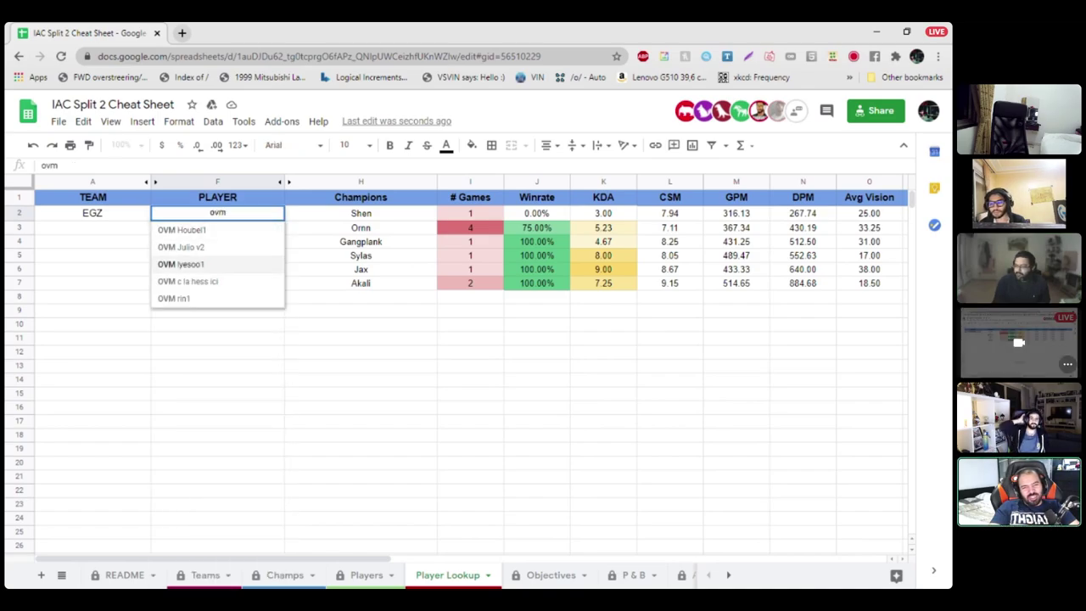
key("Return")
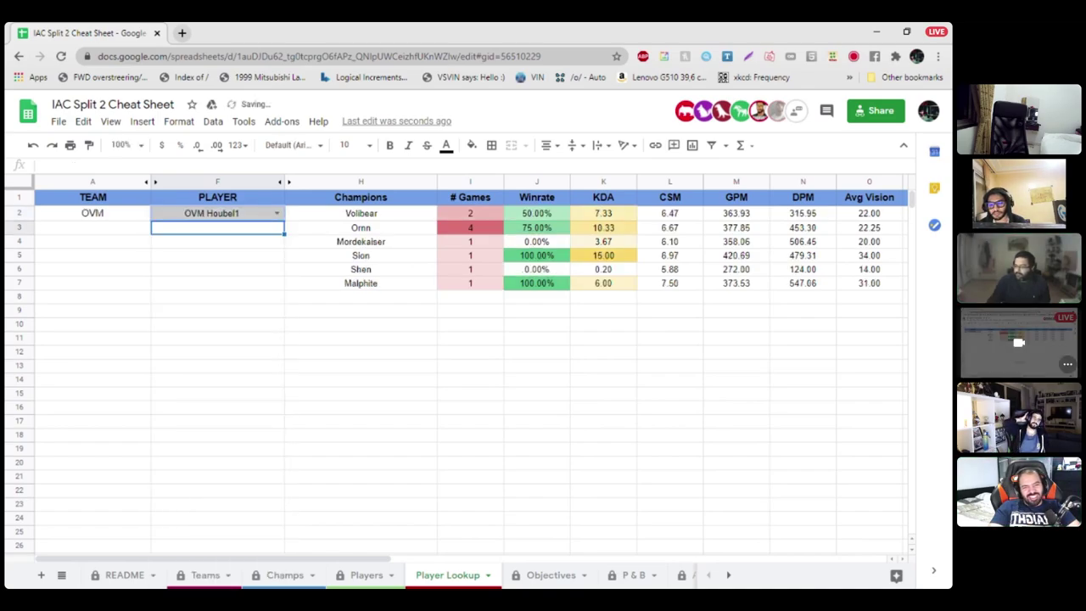
left_click(361, 255)
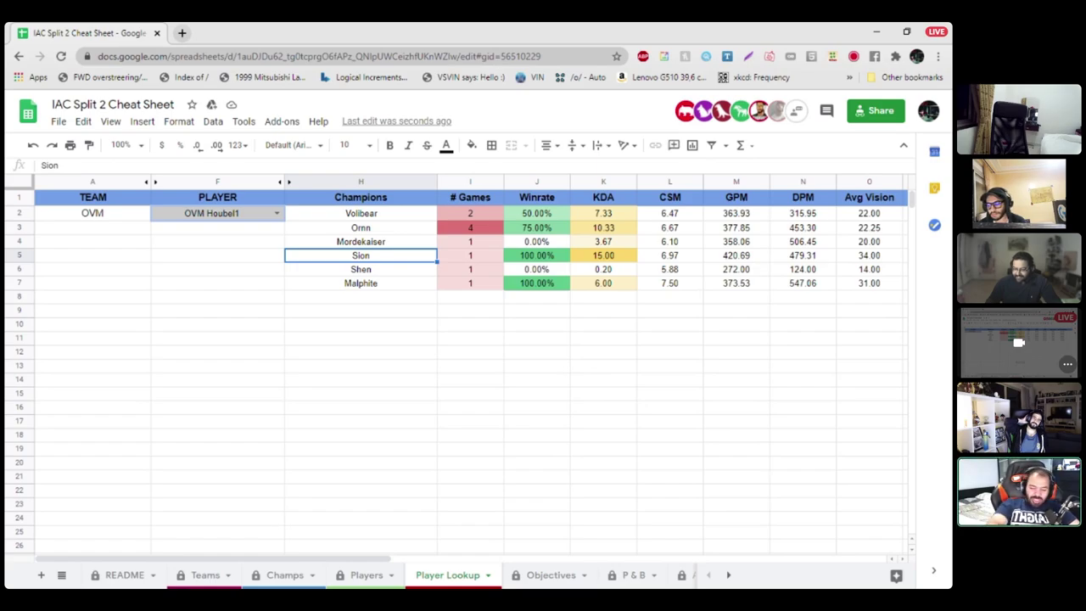
left_click(217, 256)
left_click(217, 242)
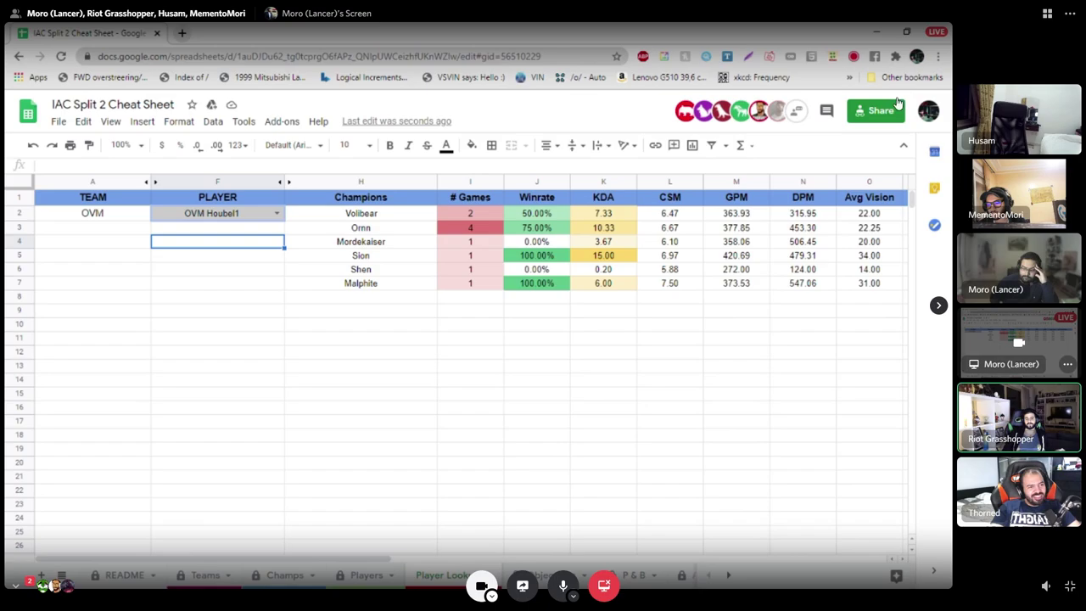
Step: Bring the call participants into a grid for discussion and return to the shared Players sheet
left_click(1047, 13)
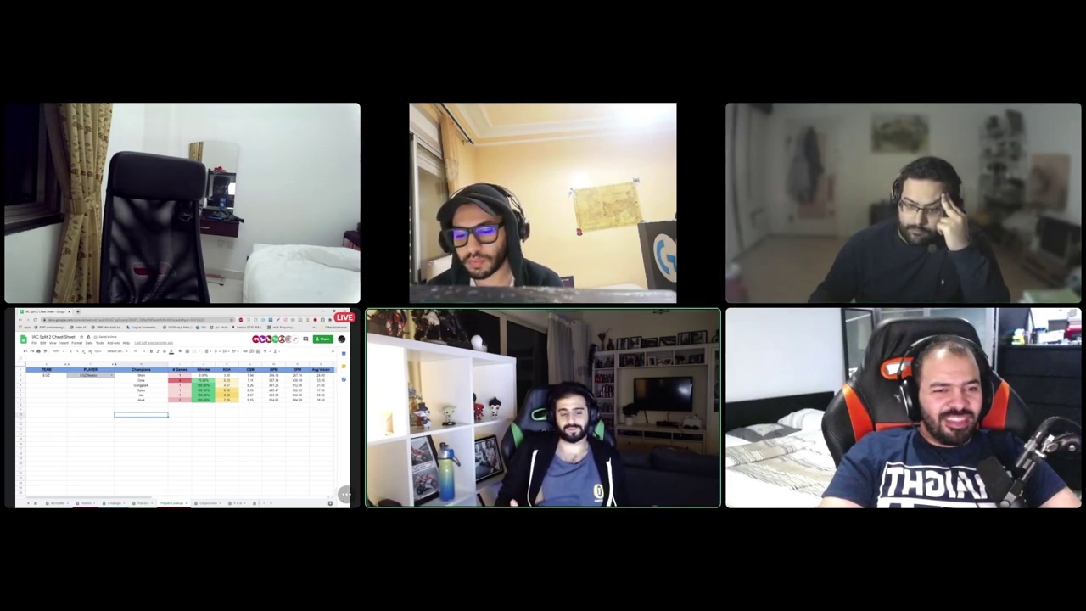
mouse_move(887, 582)
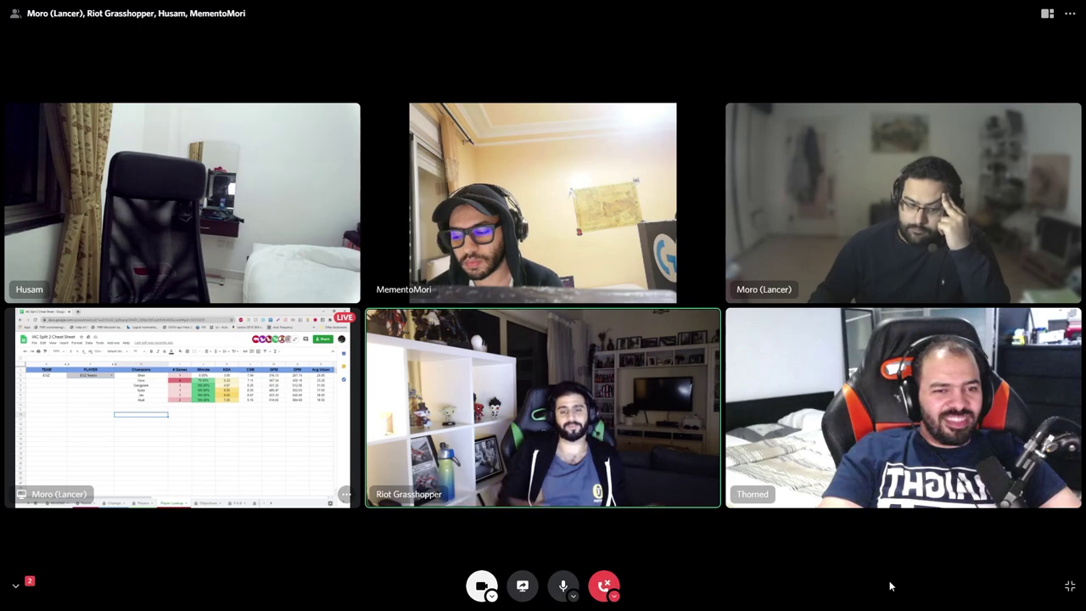
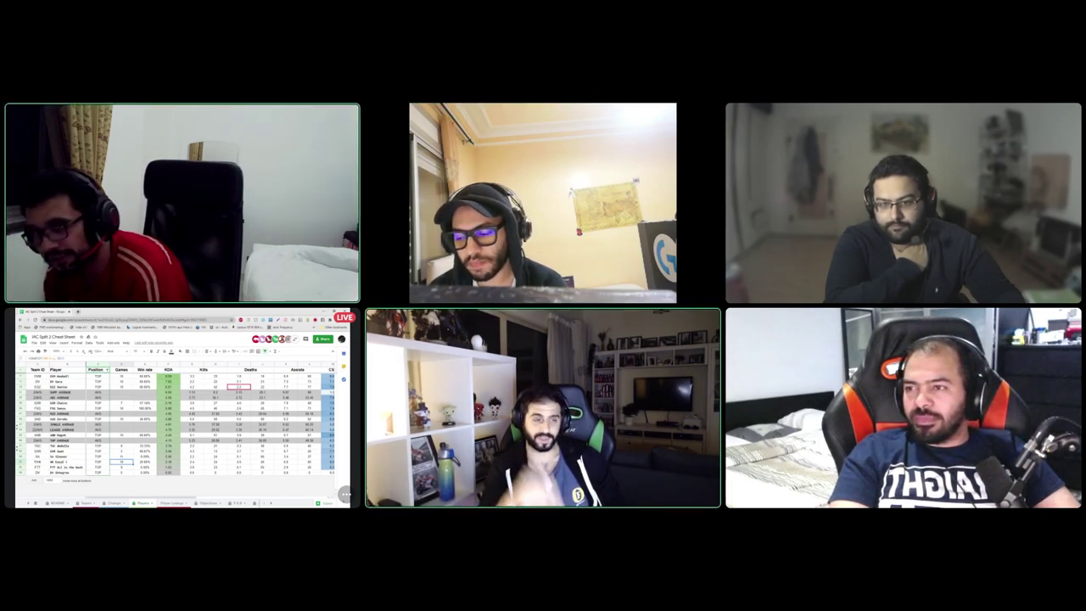
mouse_move(550, 353)
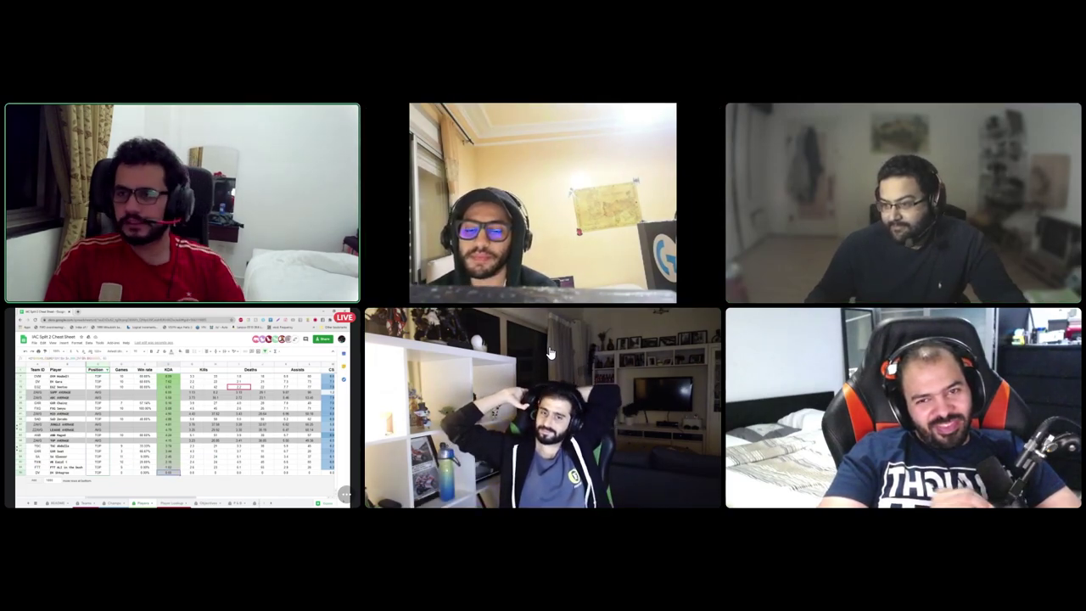
left_click(130, 455)
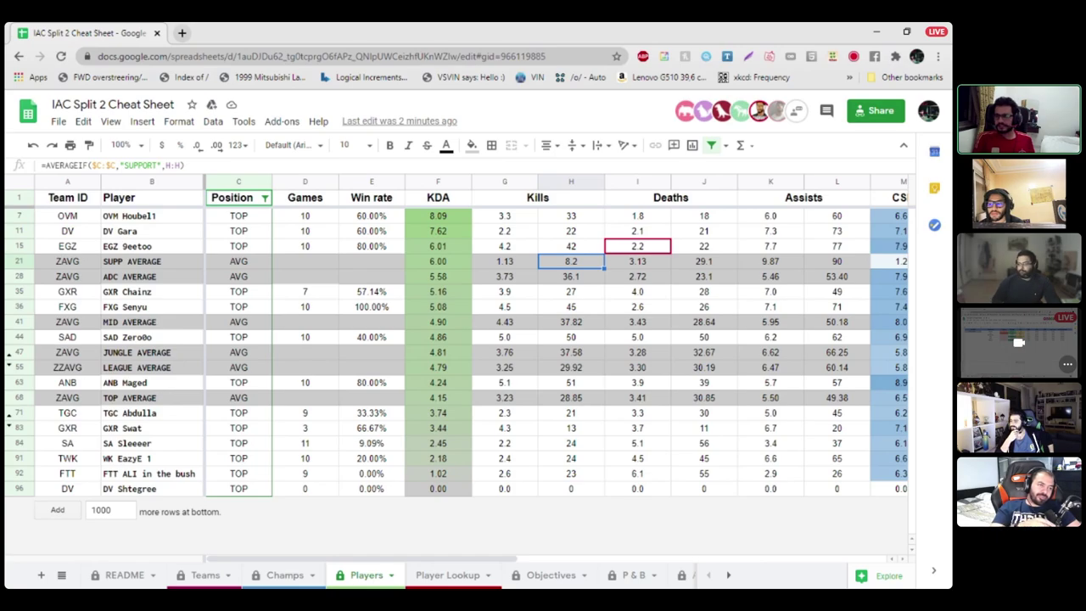
Step: Examine the SUPP AVERAGE row across the Players sheet's statistics, out to the Penta Kills column and back to the first columns
key("Right")
key("Right")
key("Right")
key("Right")
key("Right")
key("Right")
key("Right")
key("Right")
key("Right")
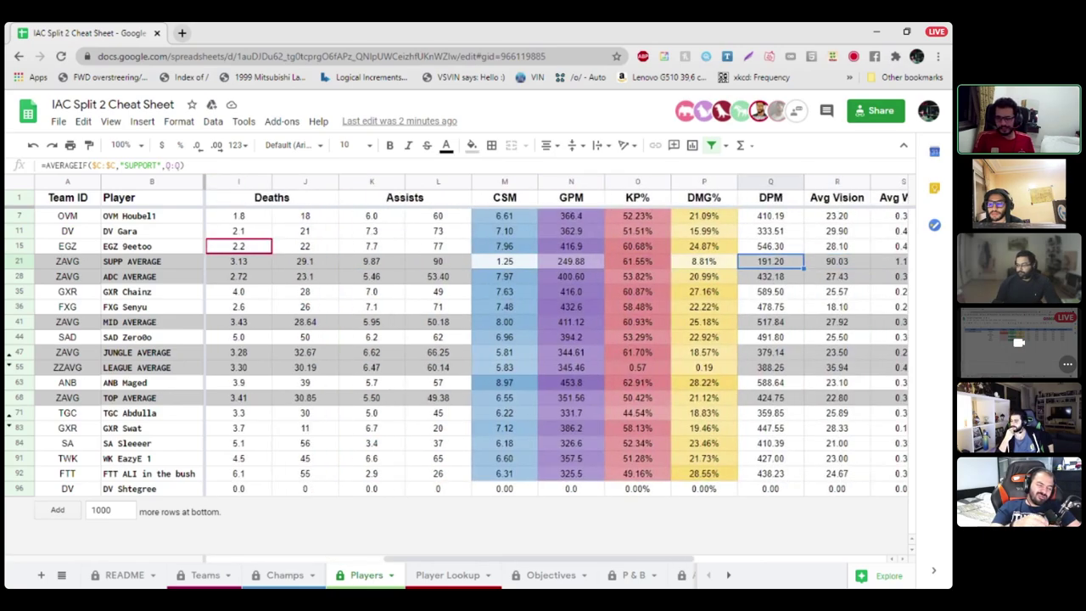
key("Right")
key("Right")
key("Right")
key("Right")
key("Right")
key("Right")
key("Right")
key("Right")
key("Left")
key("Left")
key("Left")
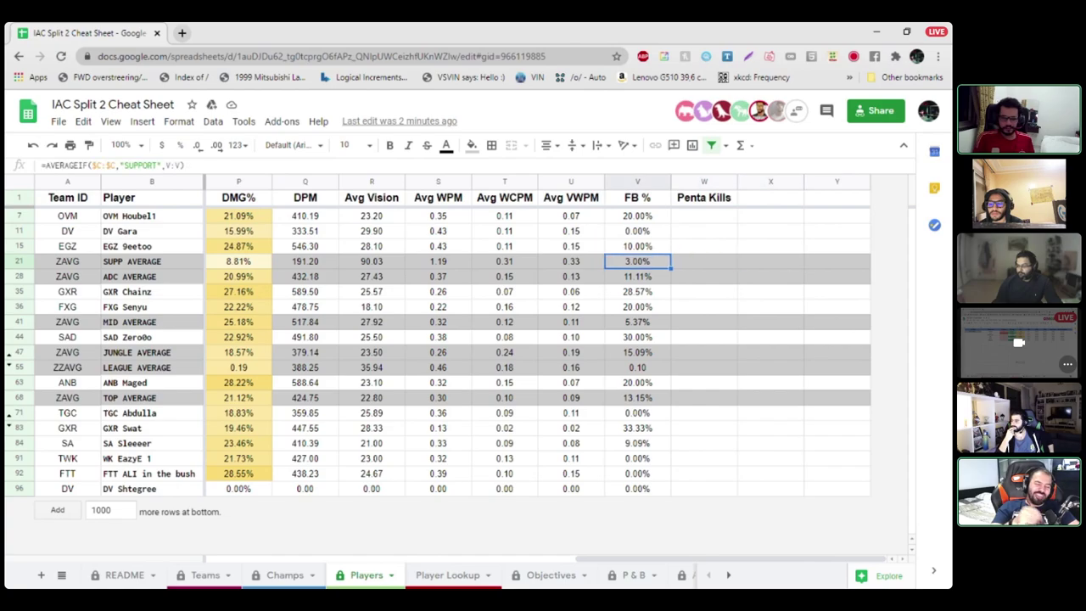
key("Left")
key("Left")
key("Left")
key("Left")
key("Left")
key("Left")
key("Left")
key("Left")
key("Left")
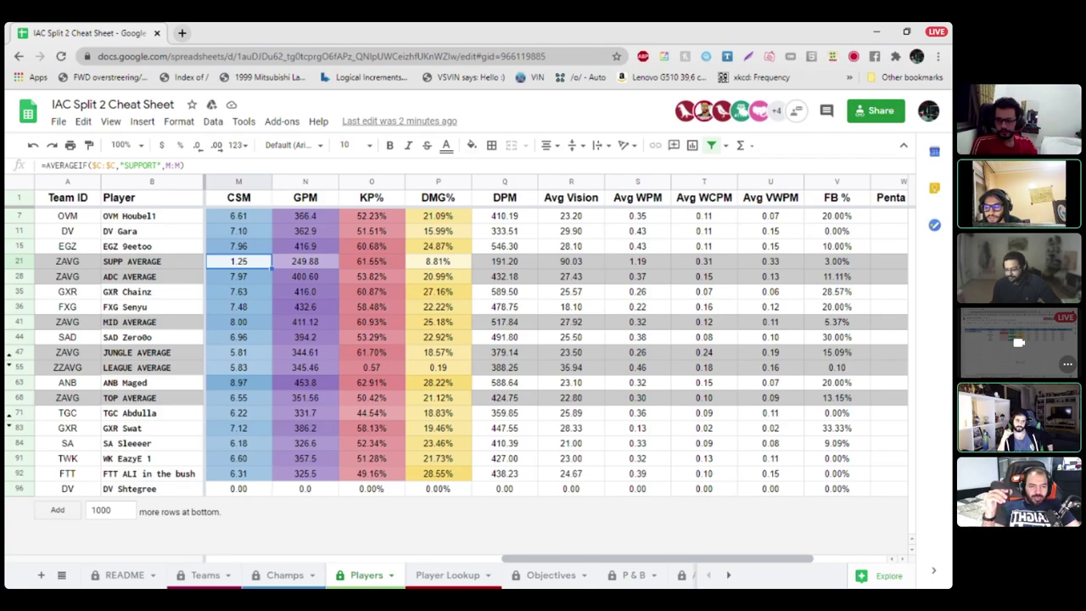
scroll(556, 348, "left", 10)
scroll(556, 348, "left", 2)
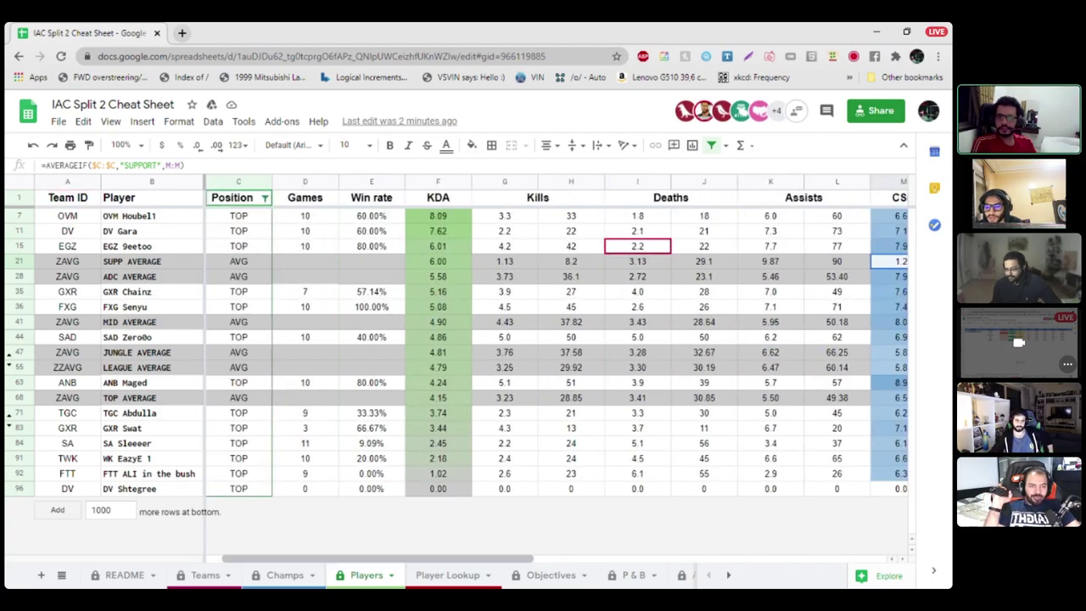
Step: Filter the Position column of the Players sheet to show SUPPORT players instead of TOP, keeping the AVG rows
left_click(305, 412)
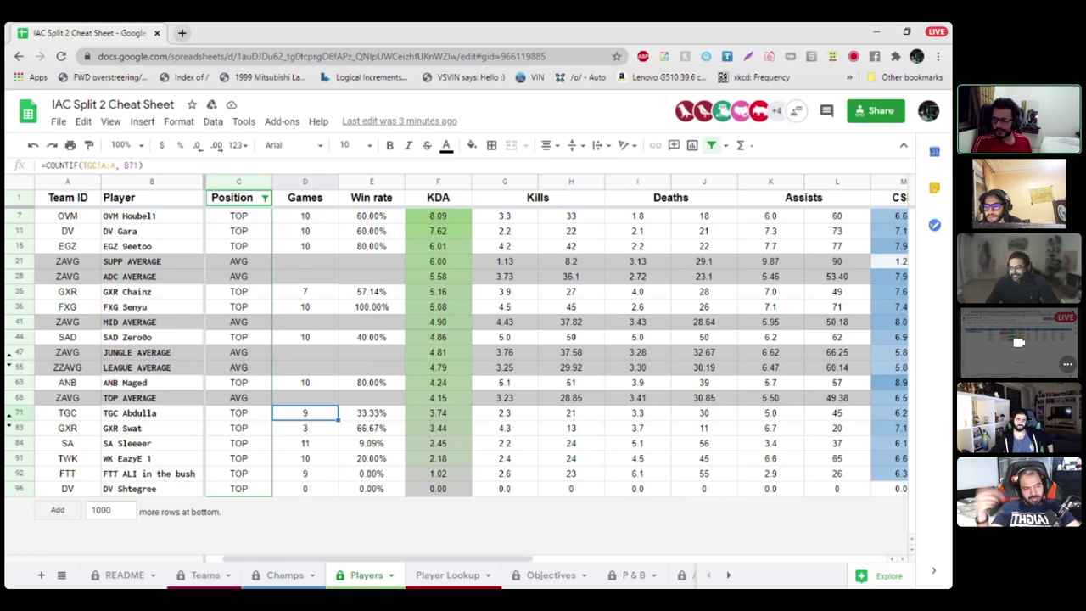
left_click(265, 197)
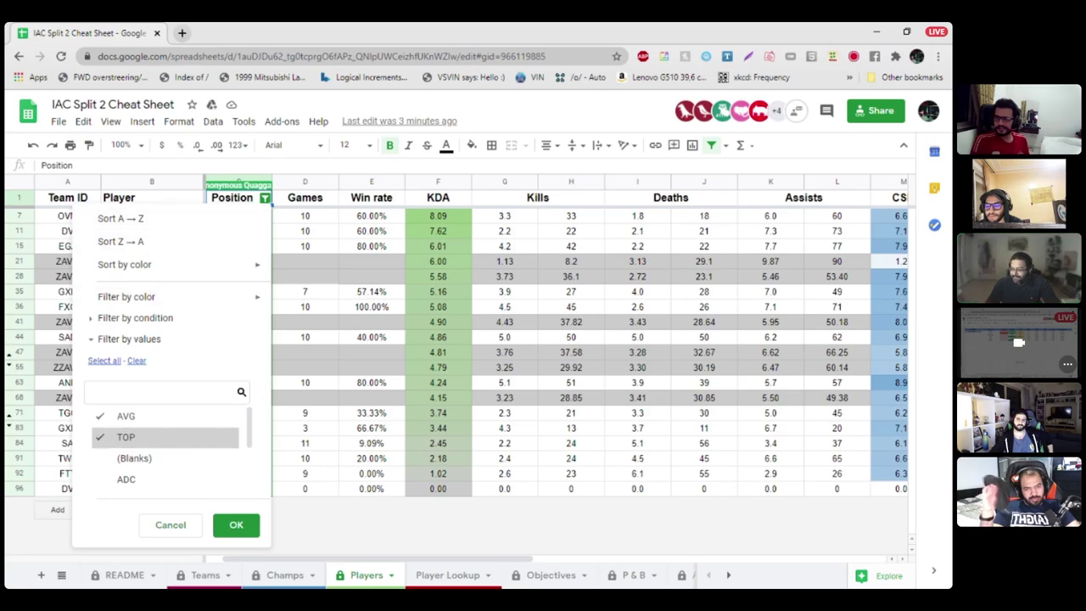
scroll(165, 438, "down", 3)
left_click(136, 481)
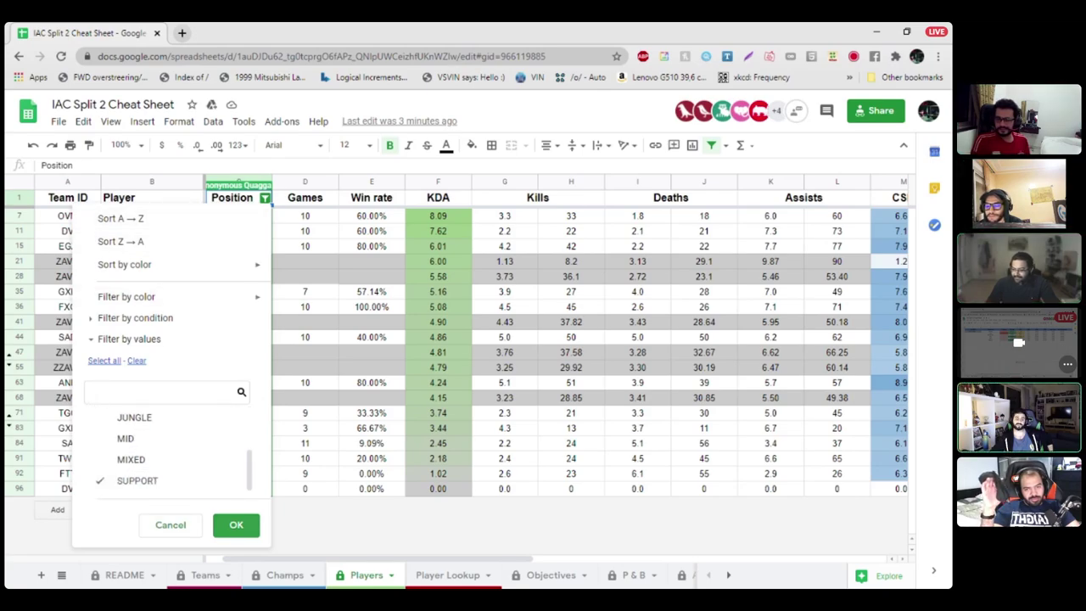
left_click(236, 524)
left_click(438, 322)
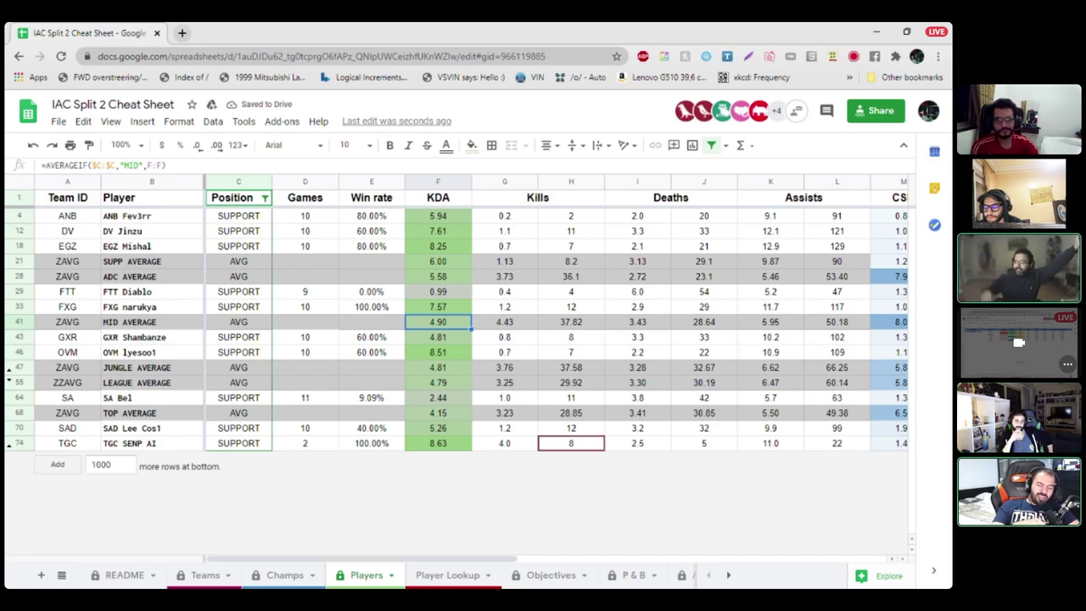
Step: Sort the support-filtered Players sheet by the Player column from Z to A
left_click(151, 182)
right_click(132, 181)
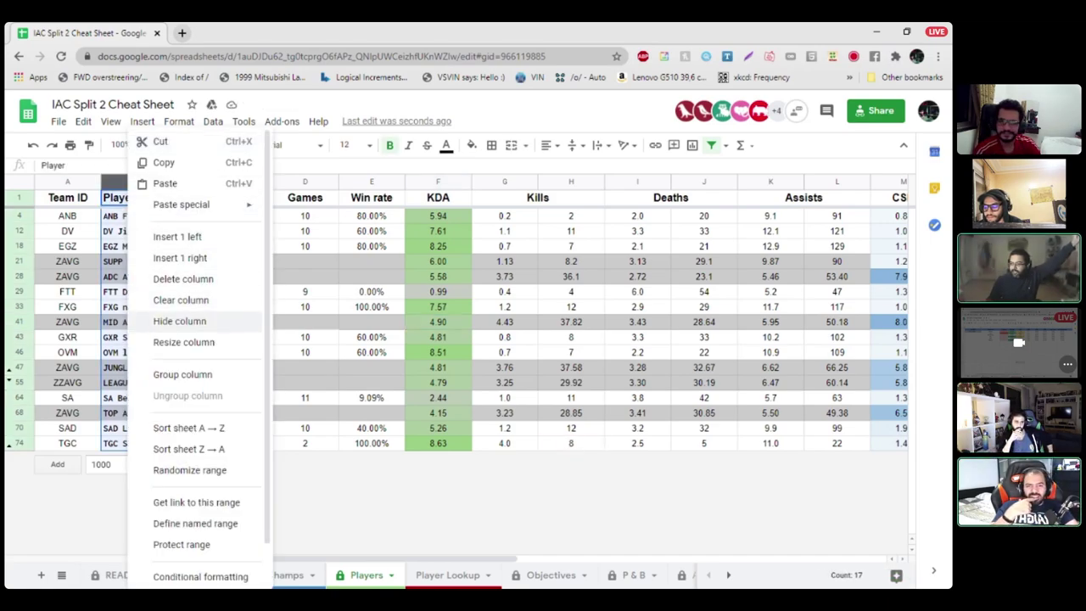
left_click(189, 449)
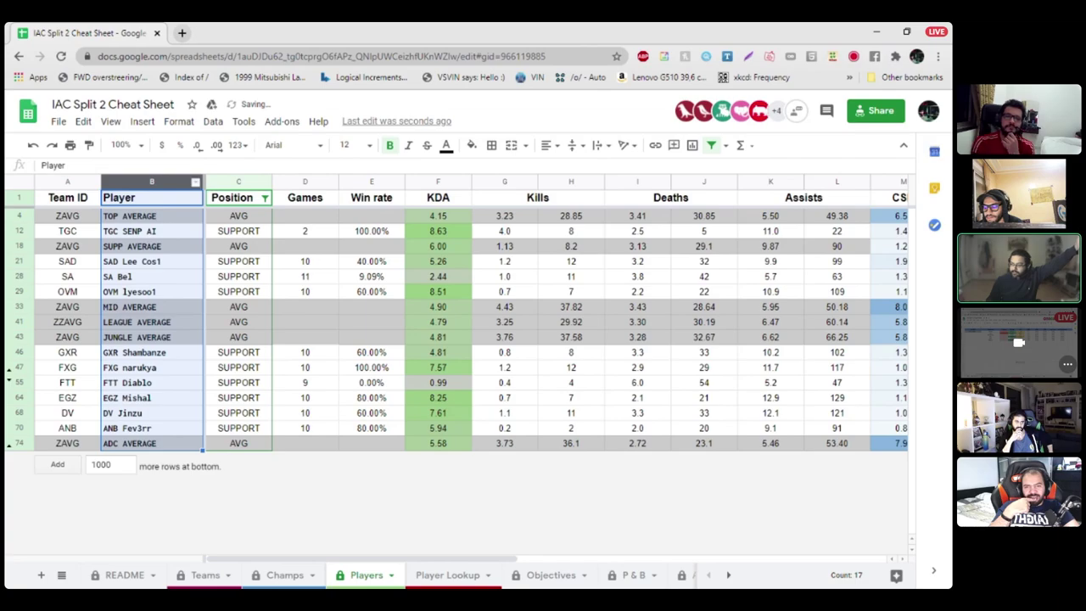
Step: Sort the support-filtered Players sheet by the Player column from A to Z
right_click(136, 182)
left_click(195, 428)
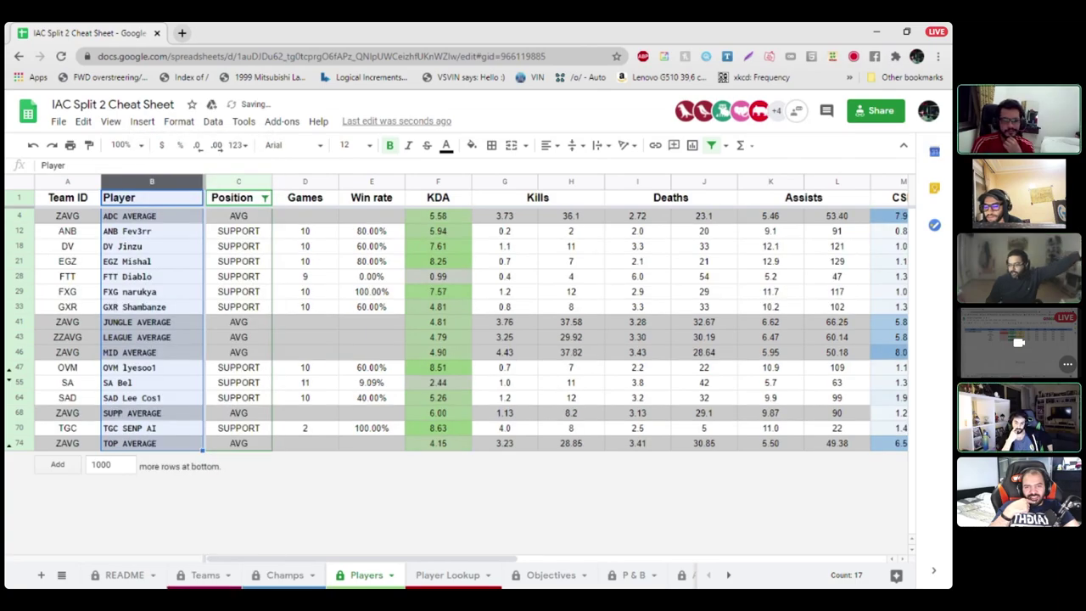
left_click(305, 383)
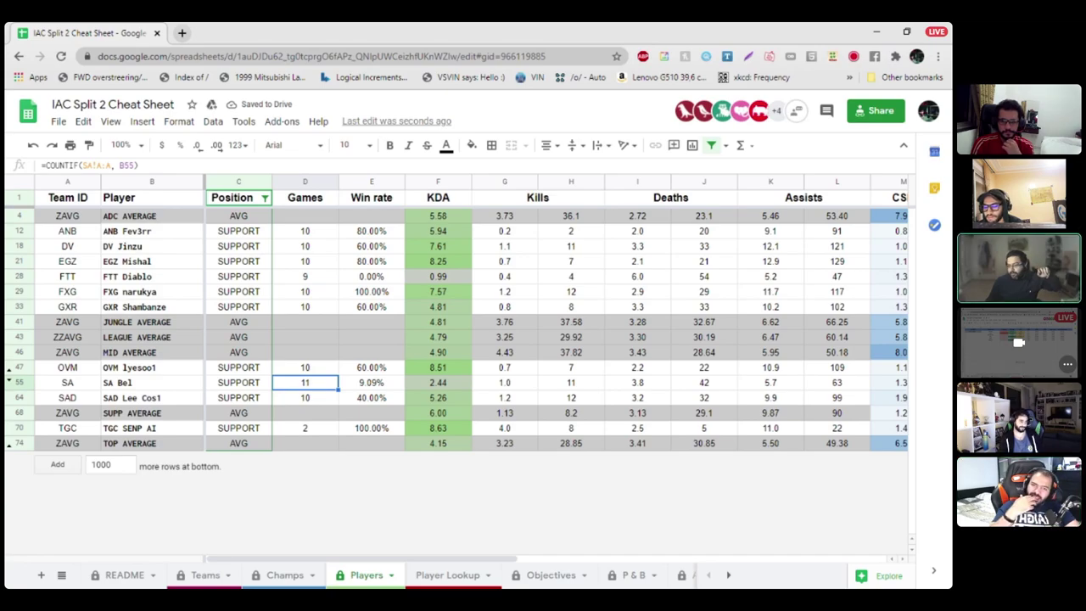
Step: Sort the support-filtered Players sheet by the Team ID column from A to Z
left_click(68, 182)
right_click(68, 182)
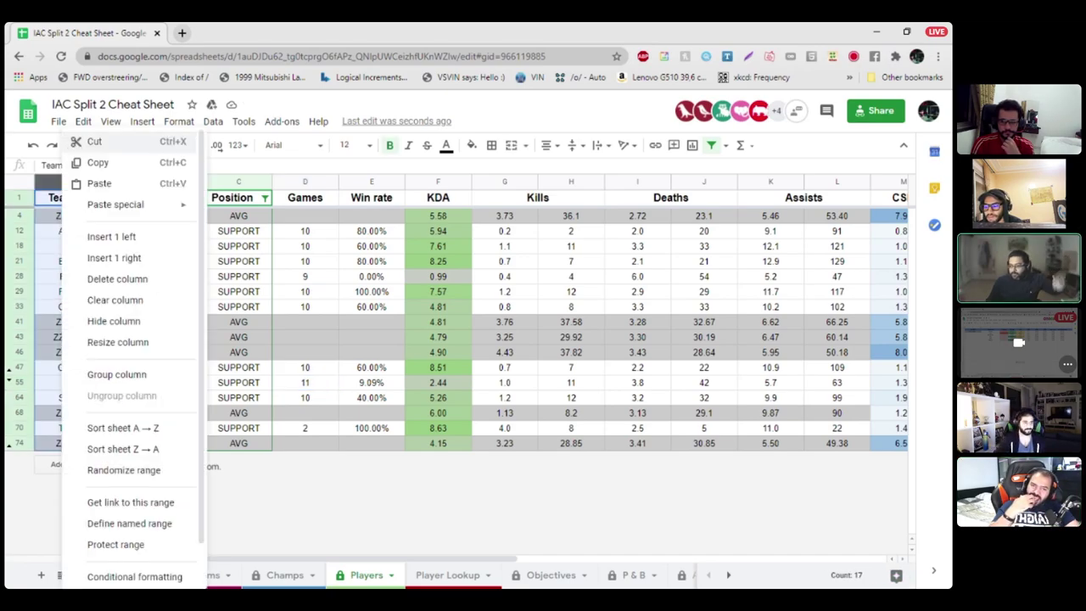
left_click(123, 428)
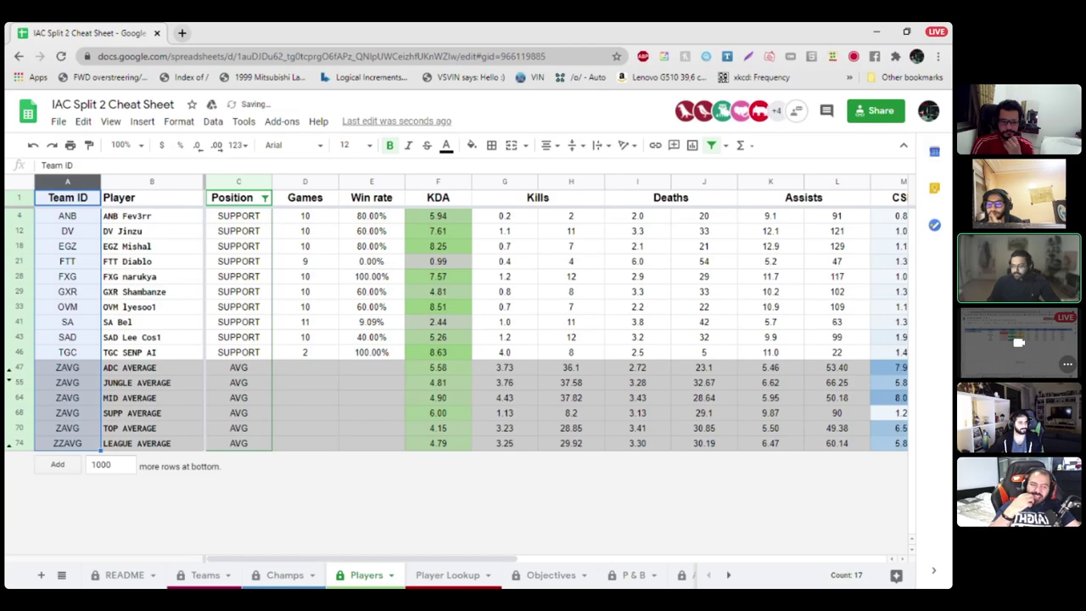
left_click(305, 322)
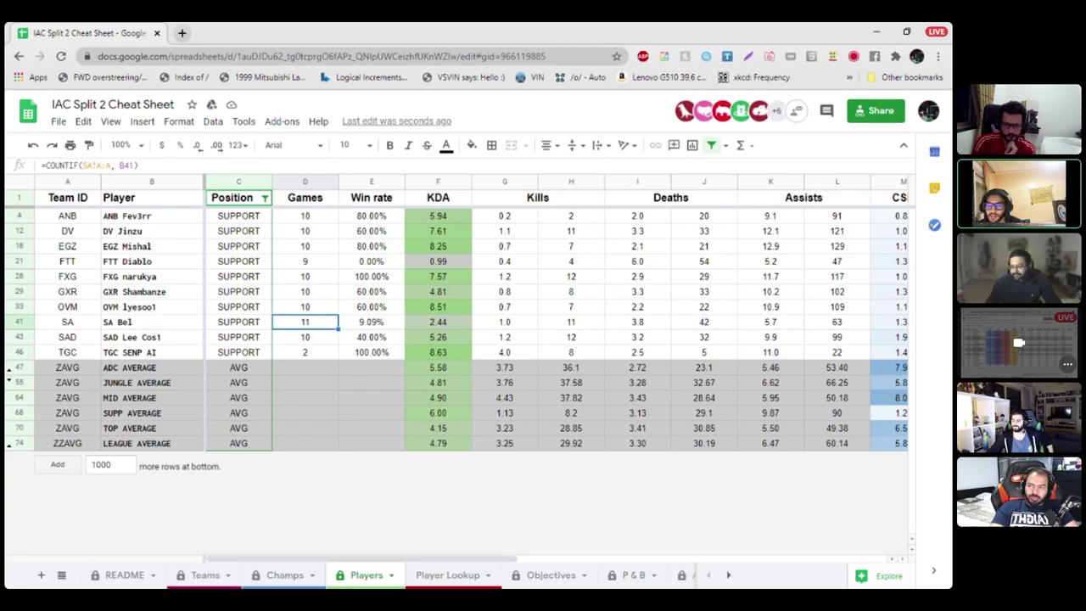
Step: Examine the FXG support's row in the Players sheet from KDA through KP%, including the statistics columns out to FB %
left_click(438, 276)
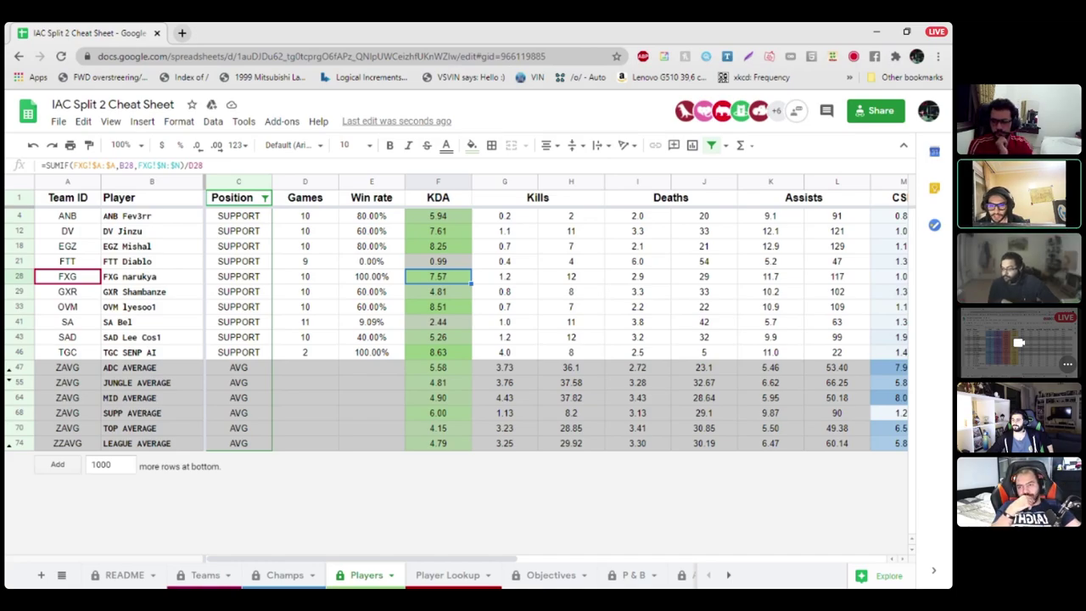
key("Right")
key("Right")
key("Right")
key("Right")
key("Right")
key("Right")
key("Right")
key("Right")
key("Right")
key("Right")
key("Right")
key("Right")
key("Right")
key("Right")
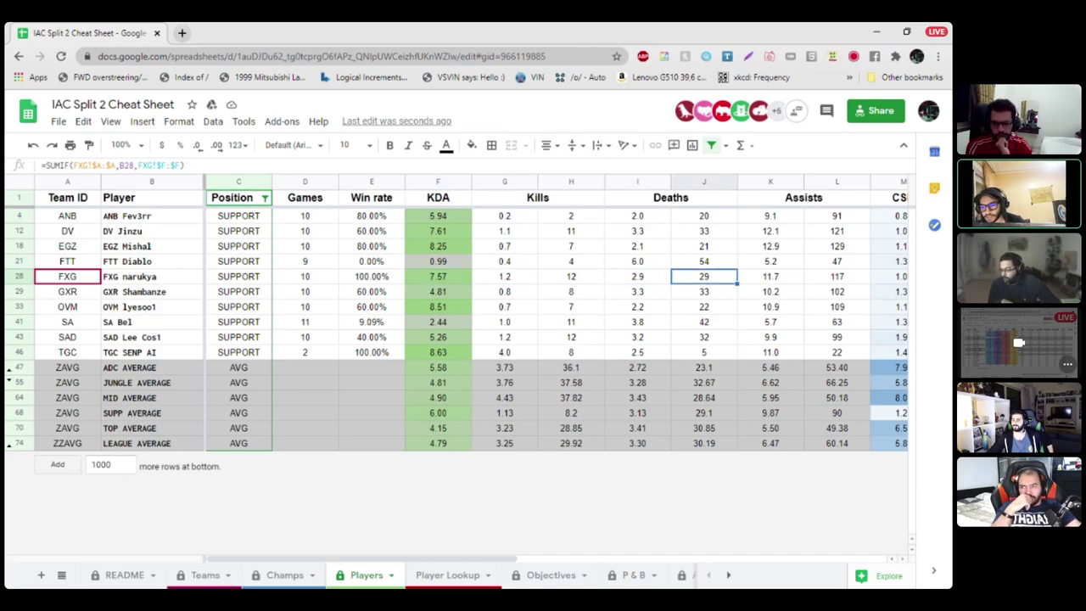
key("Left")
key("Left")
key("Left")
key("Left")
key("Left")
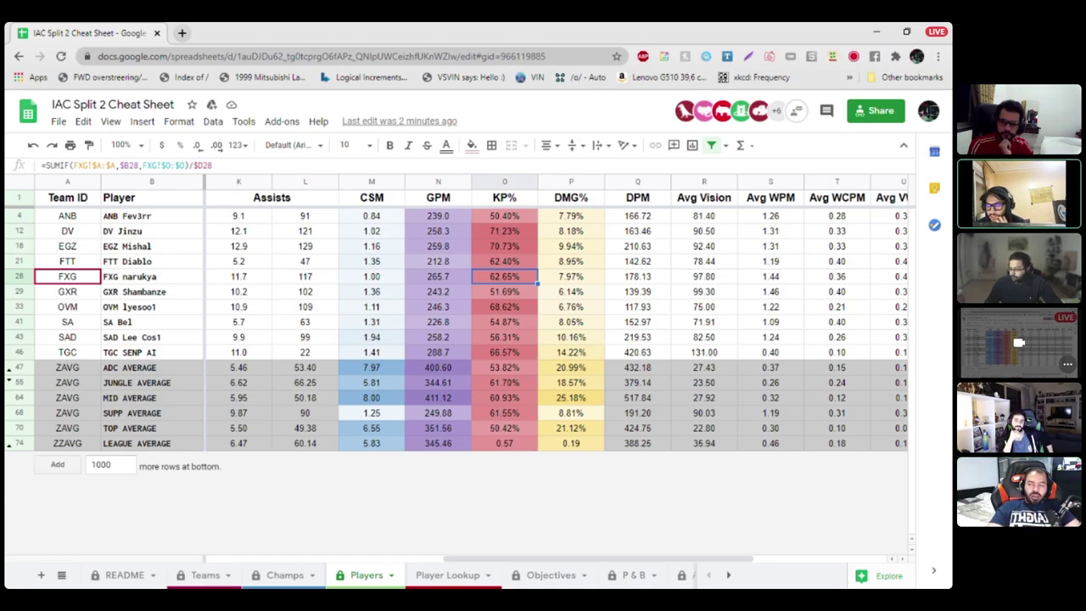
left_click_drag(598, 558, 670, 558)
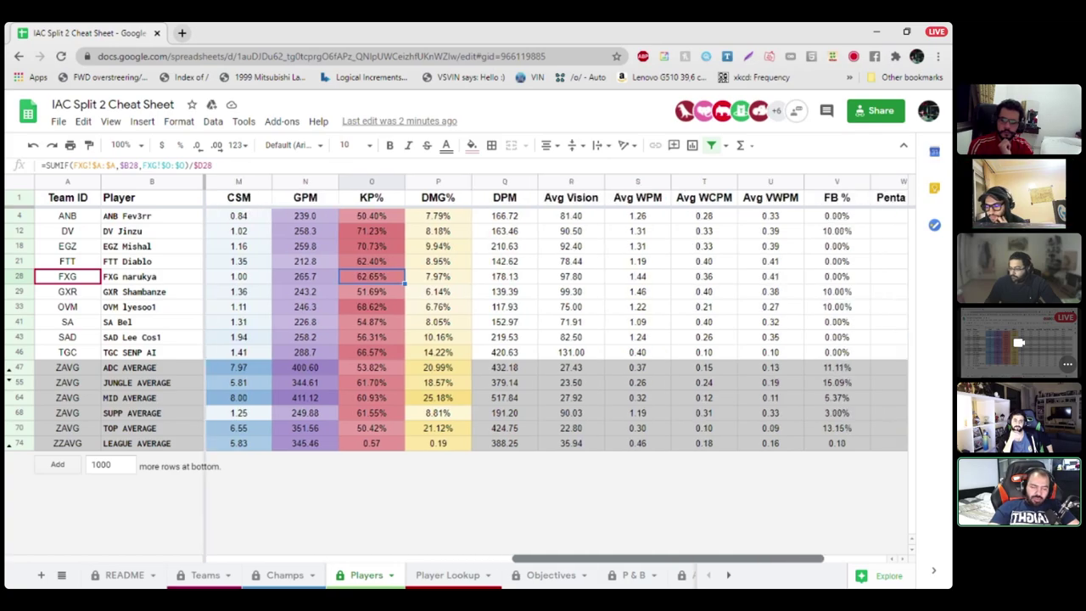
scroll(471, 331, "left", 1)
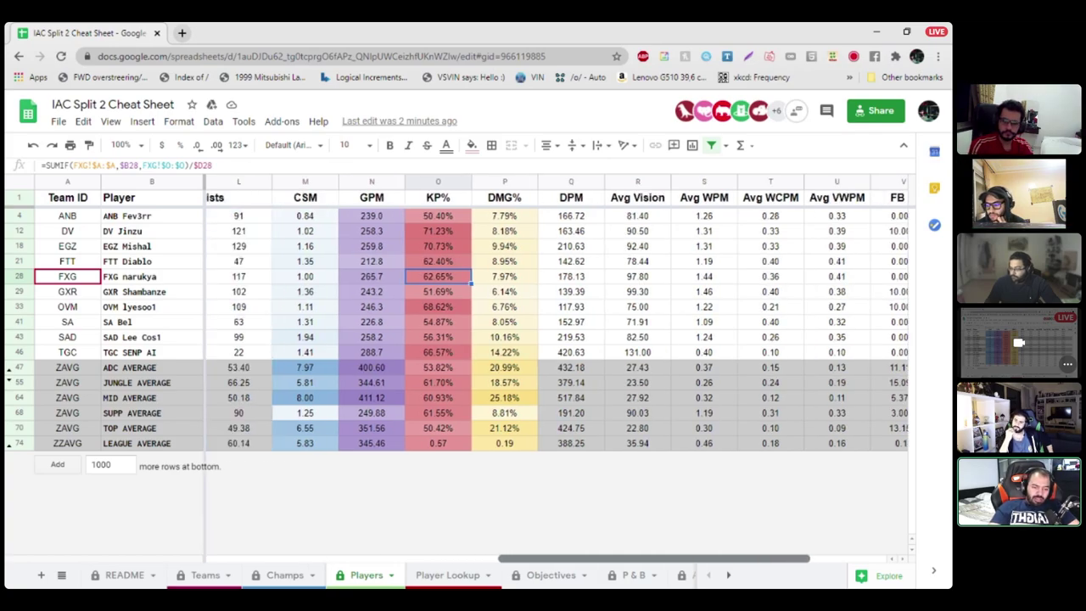
scroll(471, 331, "left", 1)
scroll(471, 331, "left", 7)
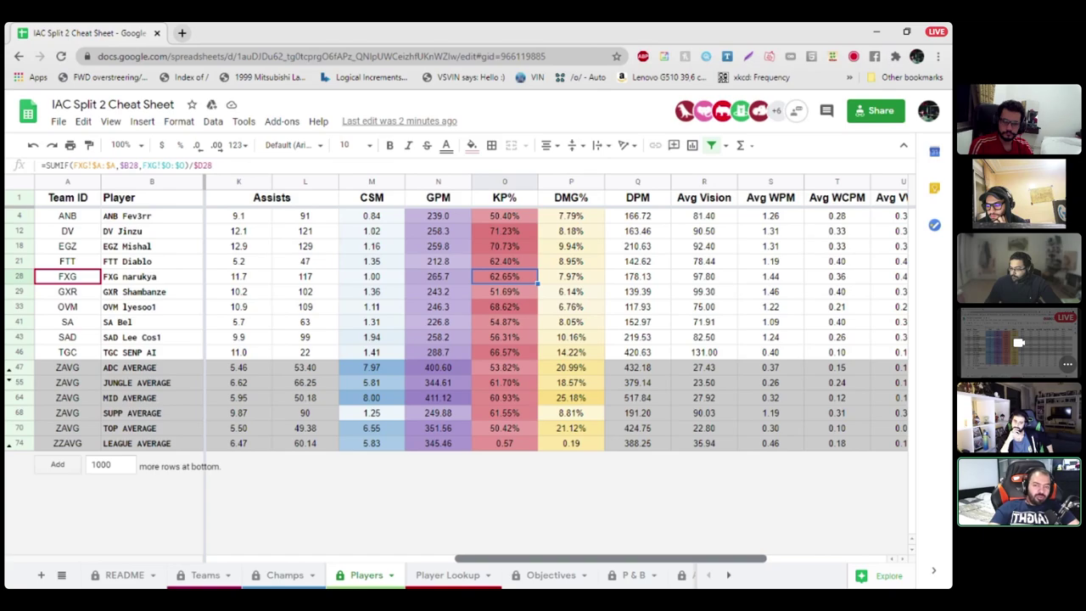
scroll(471, 331, "right", 6)
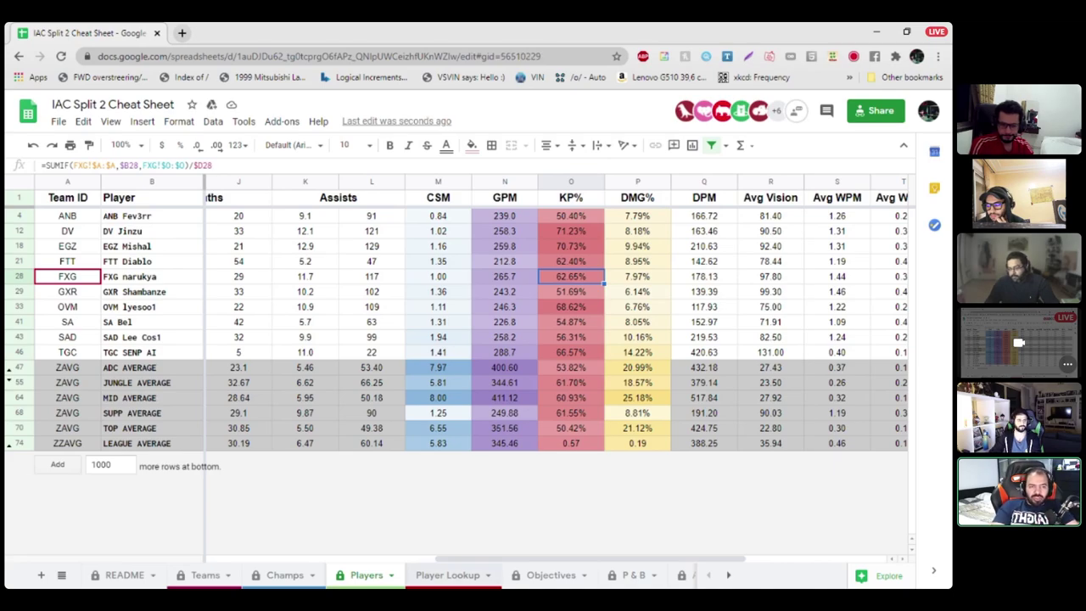
Step: Select the EGZ team's support in the Player Lookup sheet and review the champion statistics out to Kill Participation, including the Taric CSM cell
key("ctrl+shift+Page_Down")
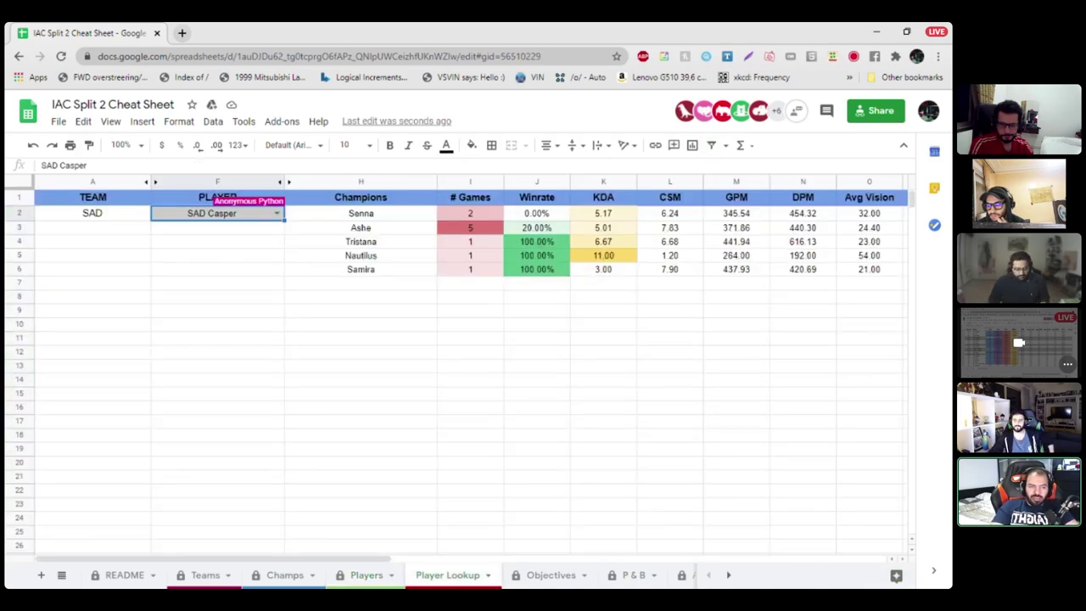
type("egz")
key("Down")
key("Down")
key("Down")
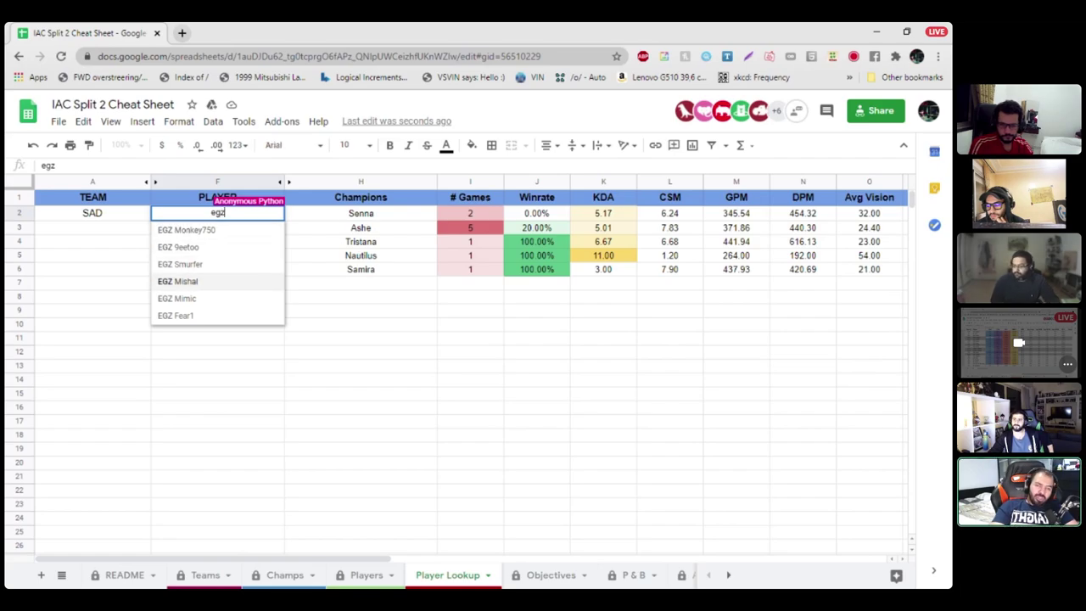
key("Return")
left_click(361, 282)
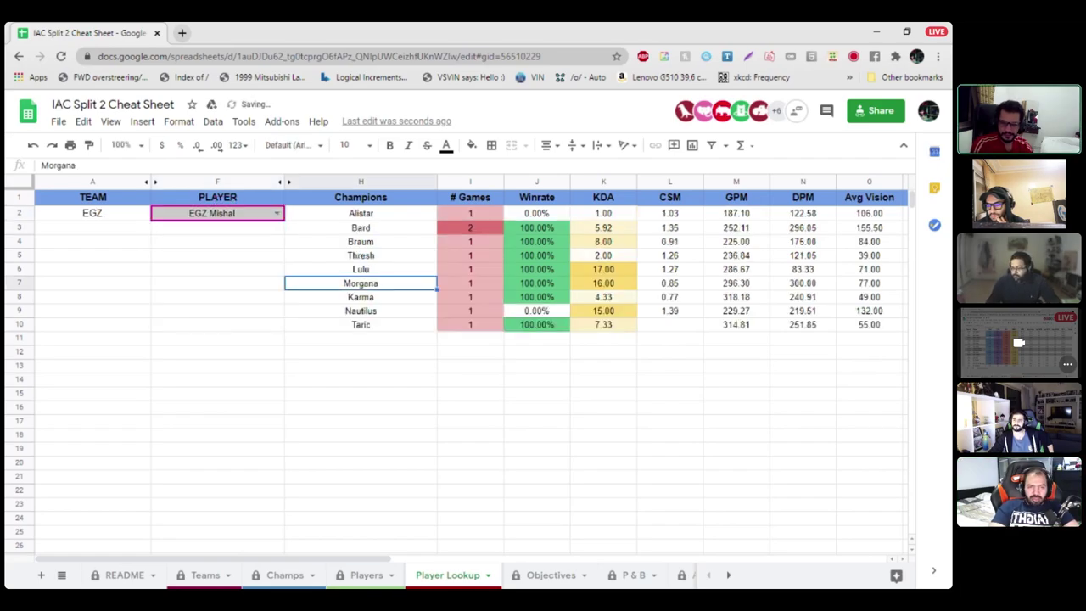
scroll(467, 339, "right", 2)
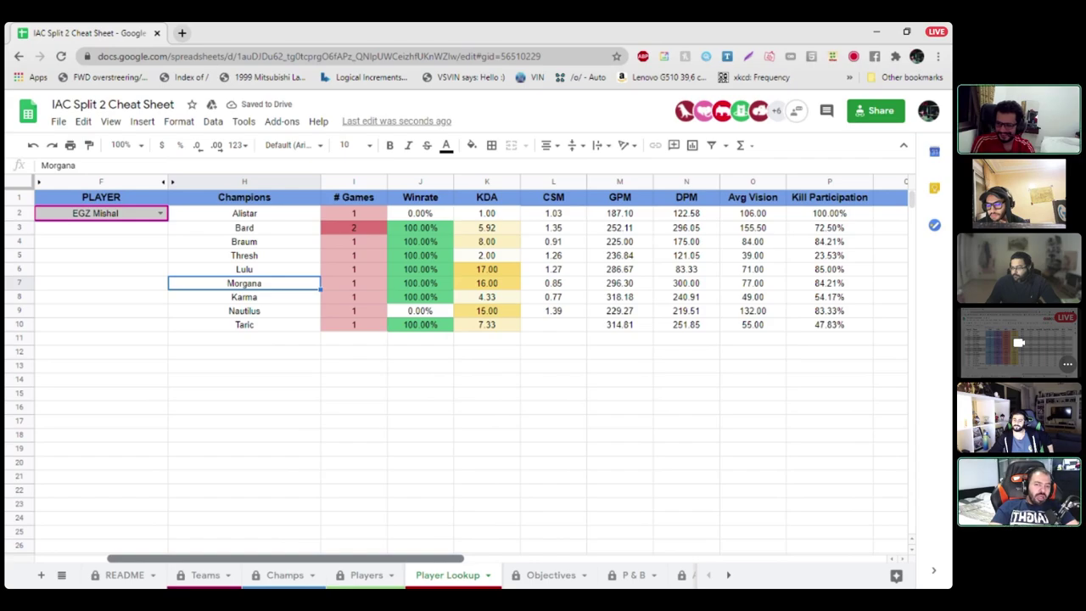
left_click(420, 421)
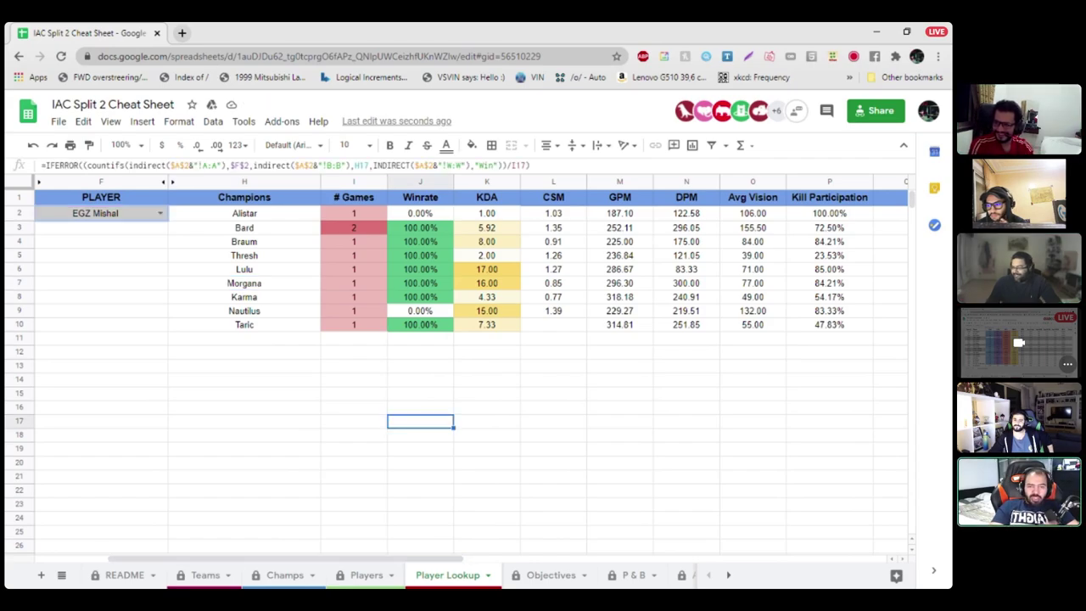
left_click(244, 352)
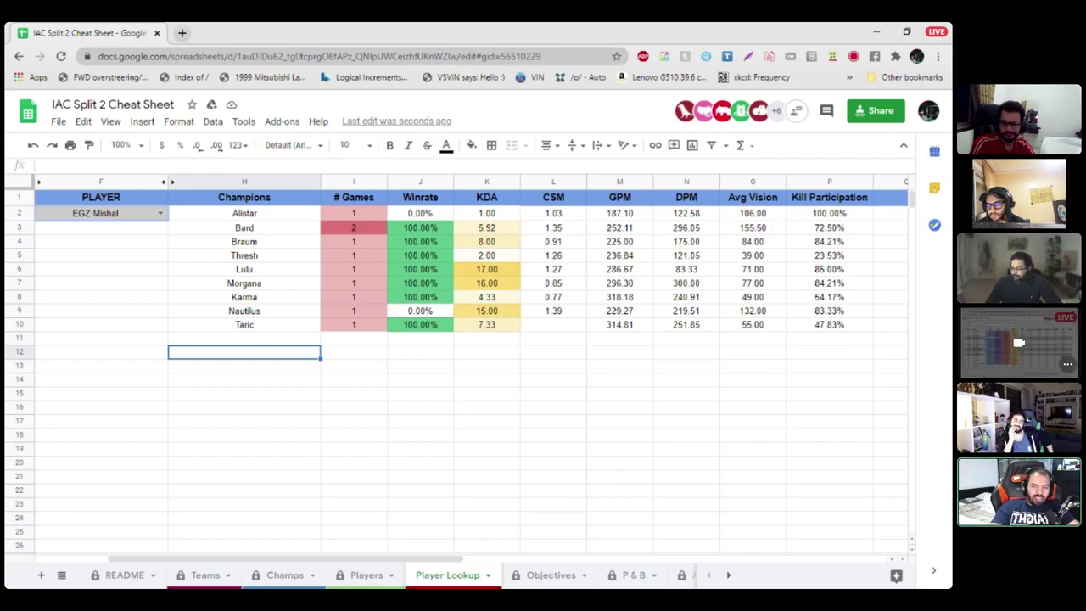
left_click(552, 324)
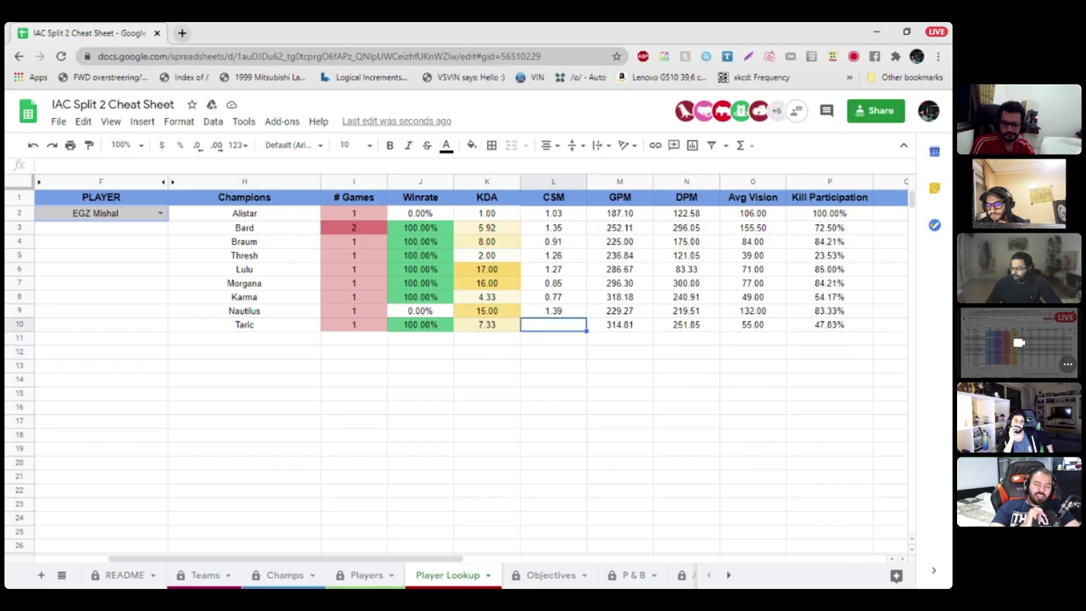
left_click(244, 338)
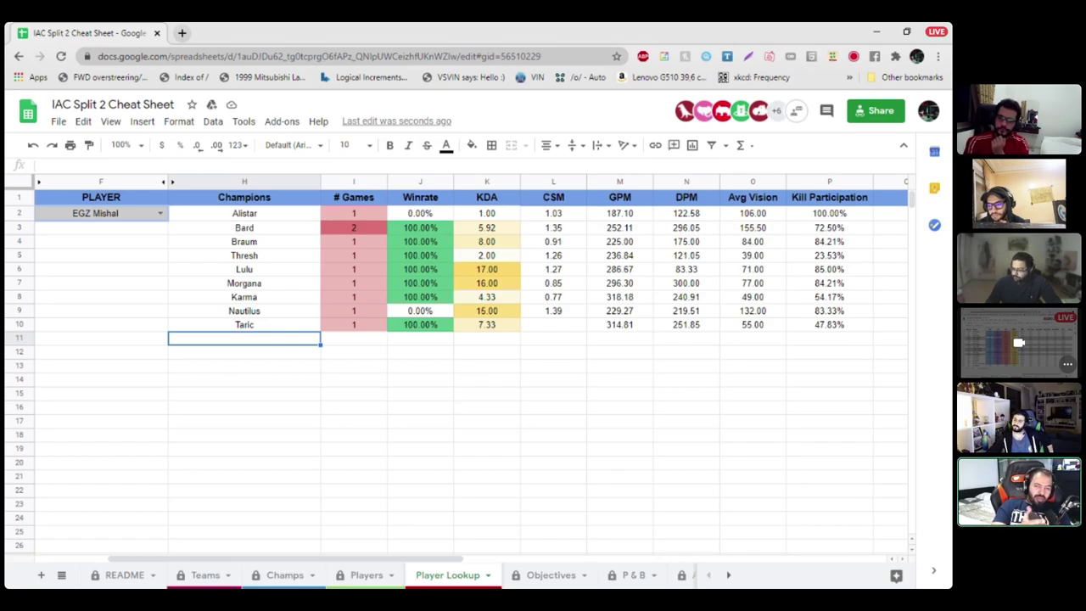
Step: Add a comment to cell H13 of the Player Lookup sheet asking to fix the EGZ support's Taric CS
left_click(263, 366)
right_click(263, 366)
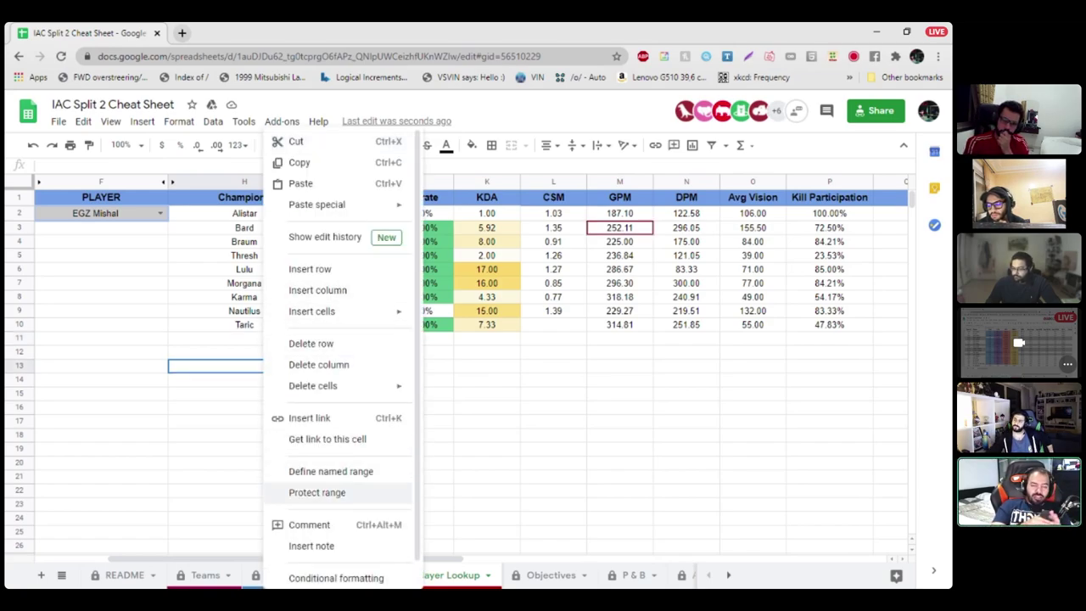
scroll(340, 268, "down", 1)
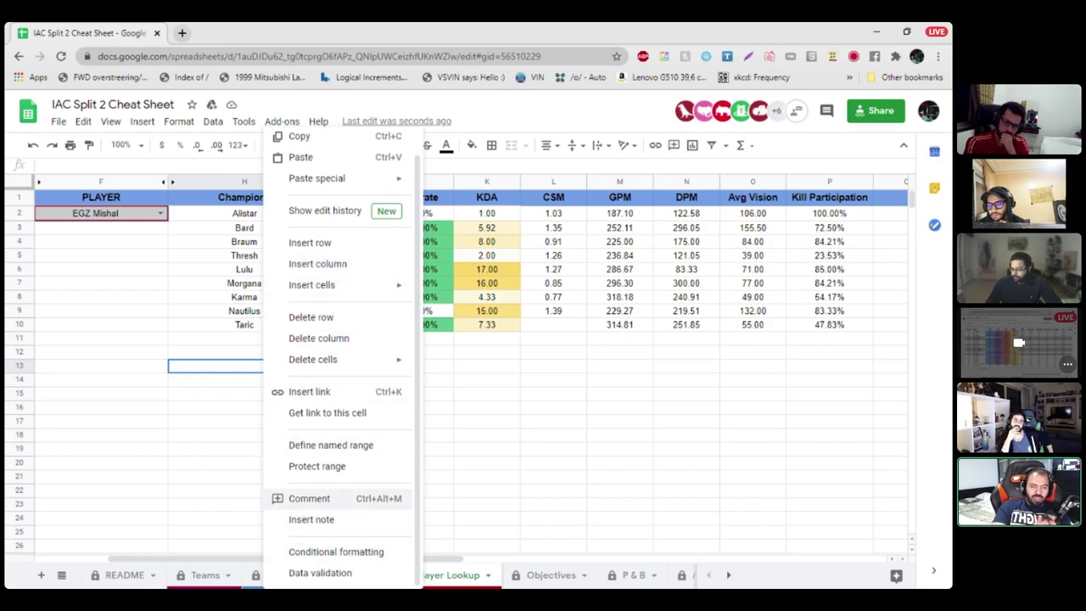
left_click(308, 498)
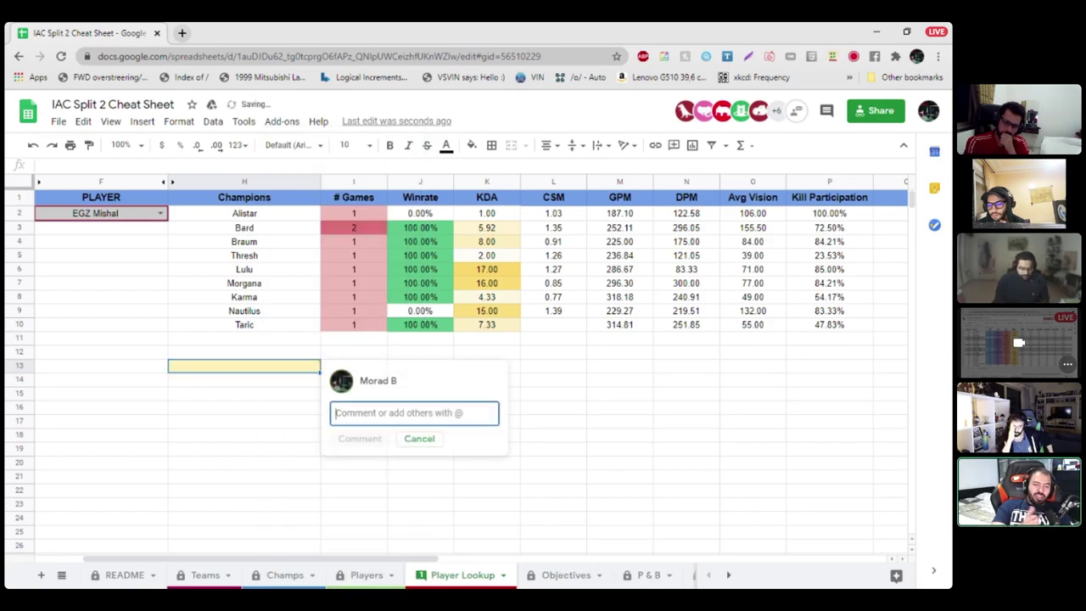
type("fix mishal taric CS")
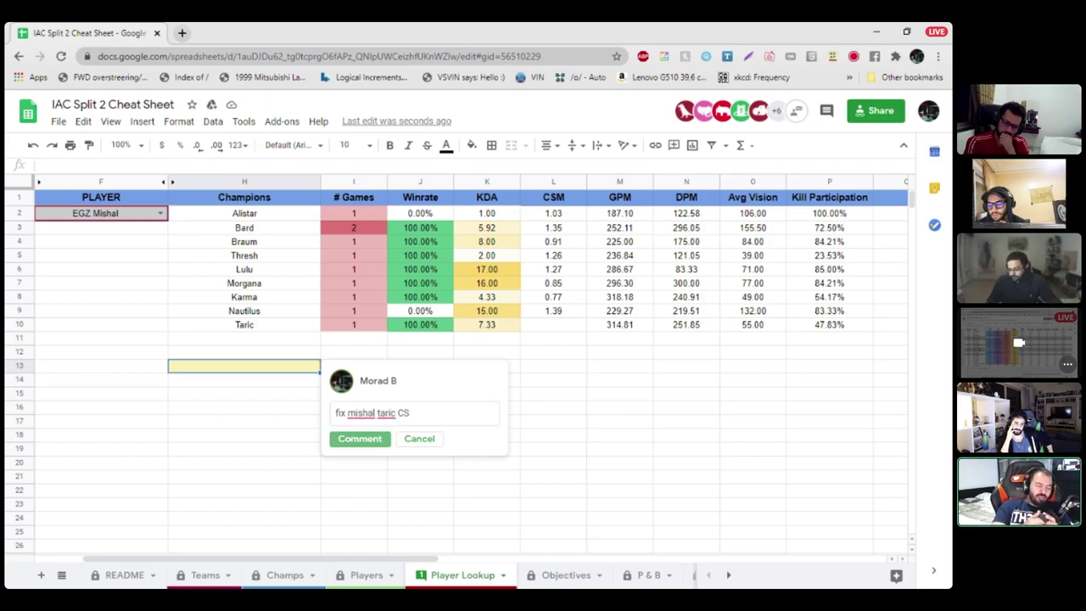
key("ctrl+Return")
left_click(354, 434)
left_click(244, 337)
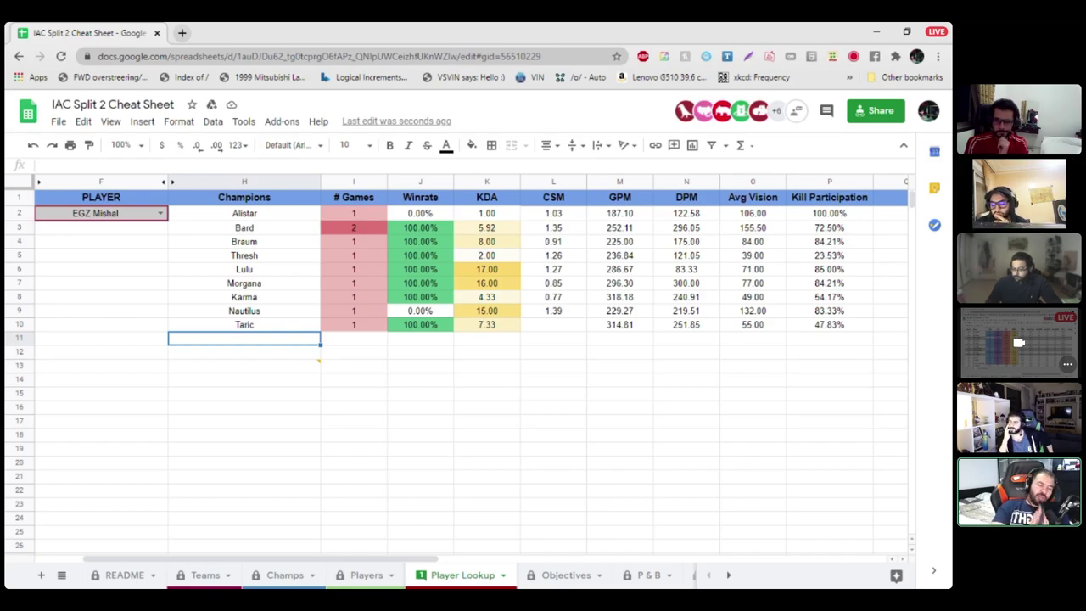
Step: Change the player in the Player Lookup sheet to the FXG team's support
left_click(160, 213)
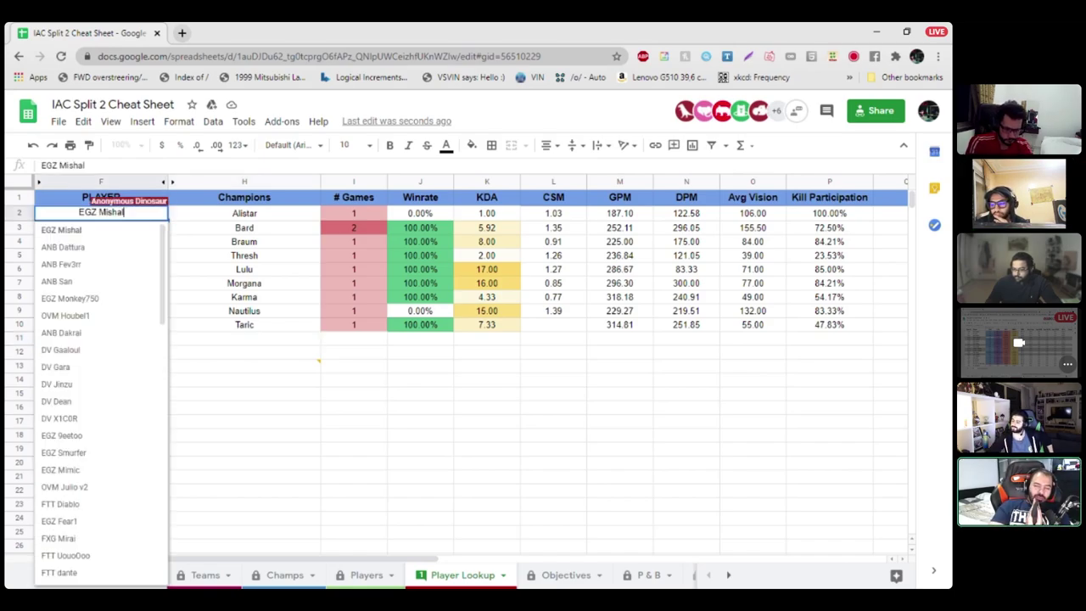
key("ctrl+a")
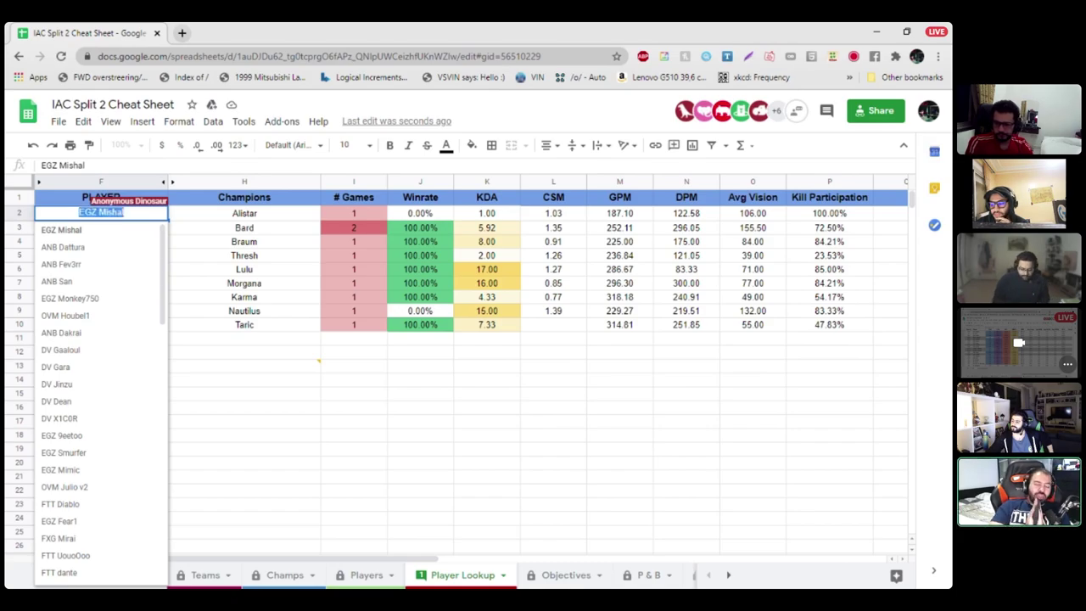
type("naruk")
key("Down")
key("Return")
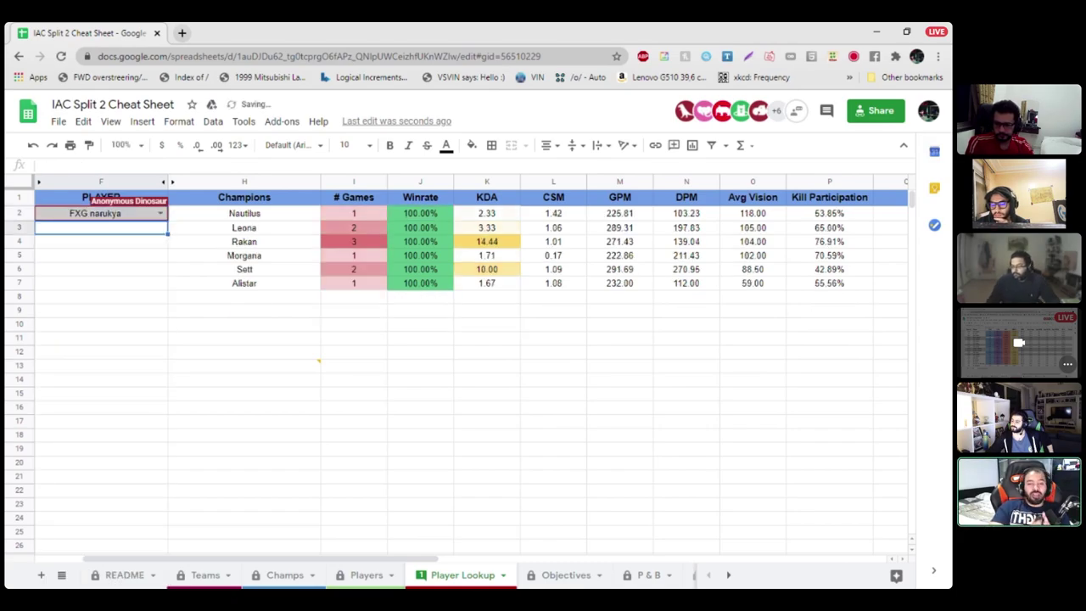
Step: Examine the FXG support's champion rows, focusing on the number of games and win rate on Rakan
left_click(421, 310)
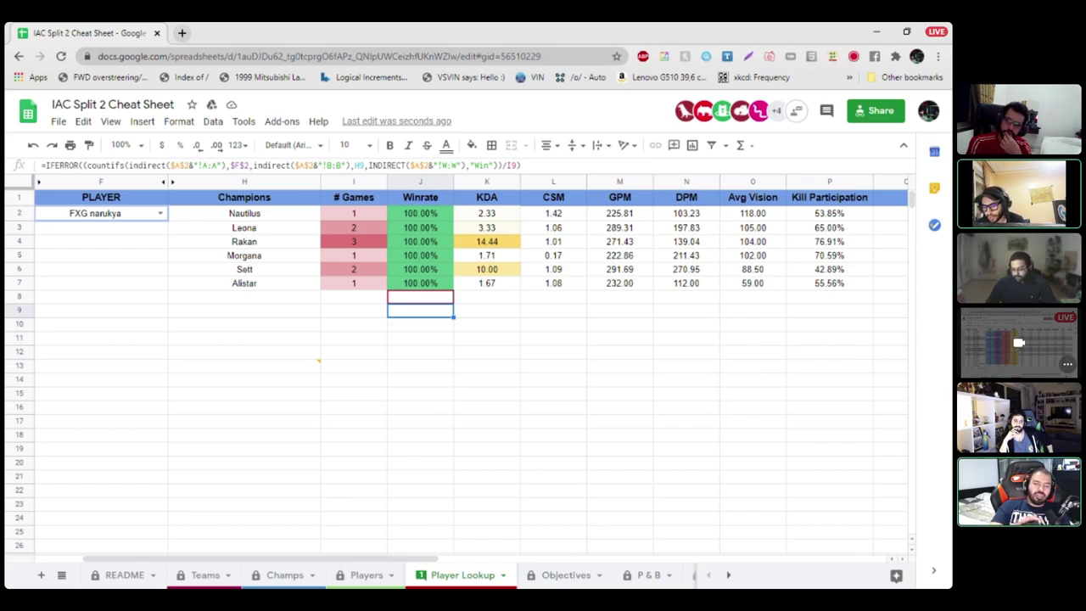
left_click(244, 227)
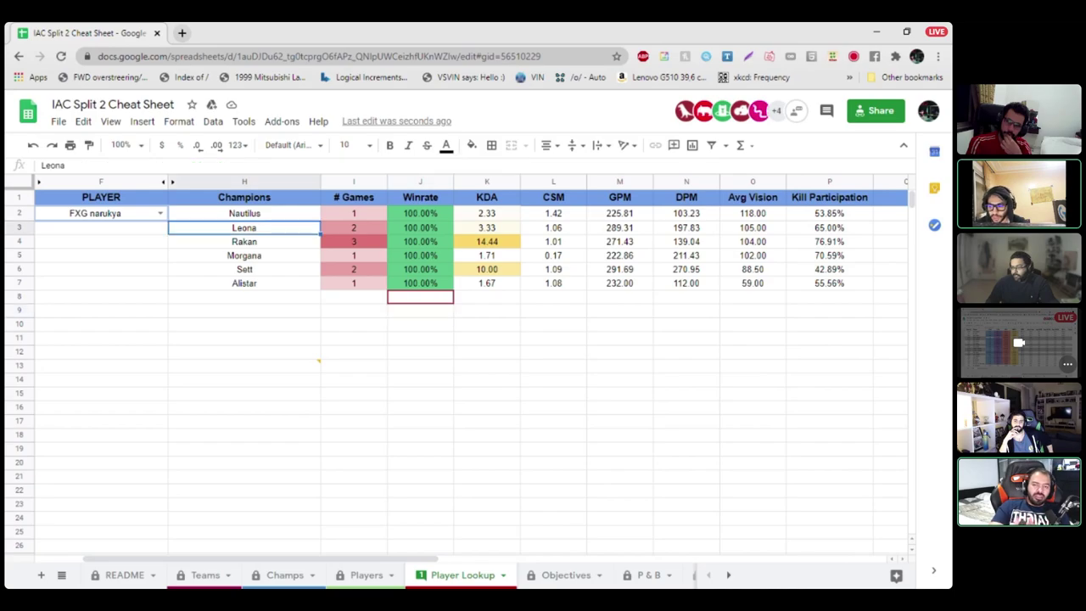
left_click(244, 241)
left_click(420, 241)
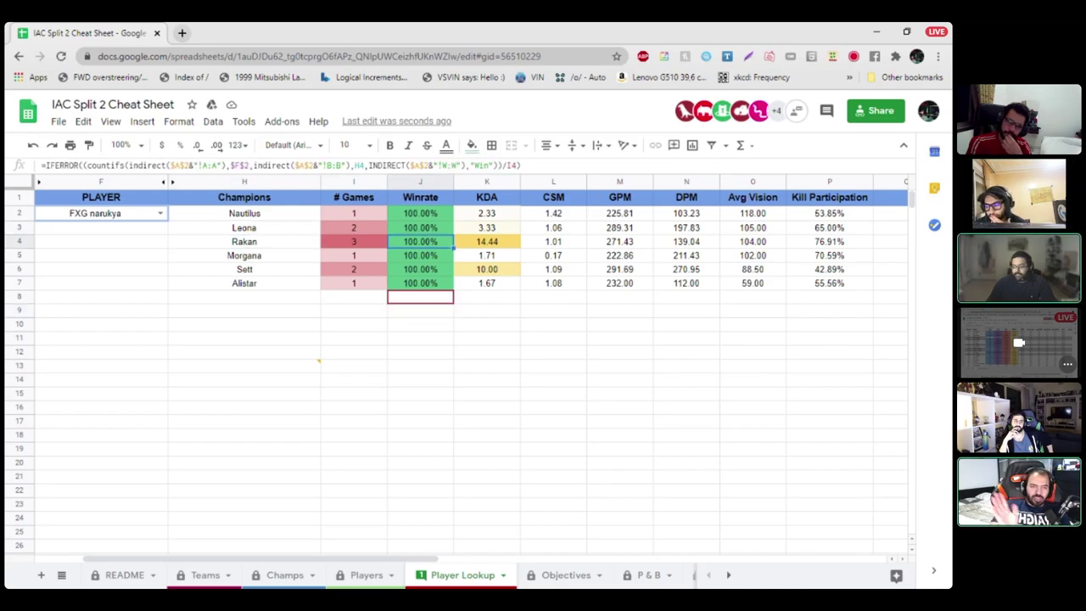
left_click(354, 241)
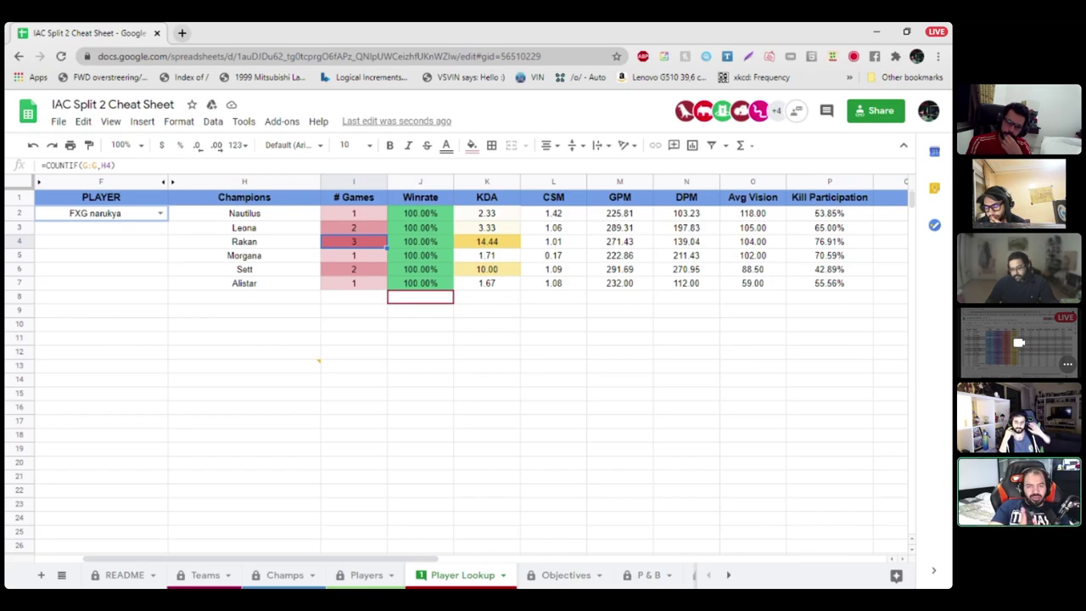
left_click(245, 241)
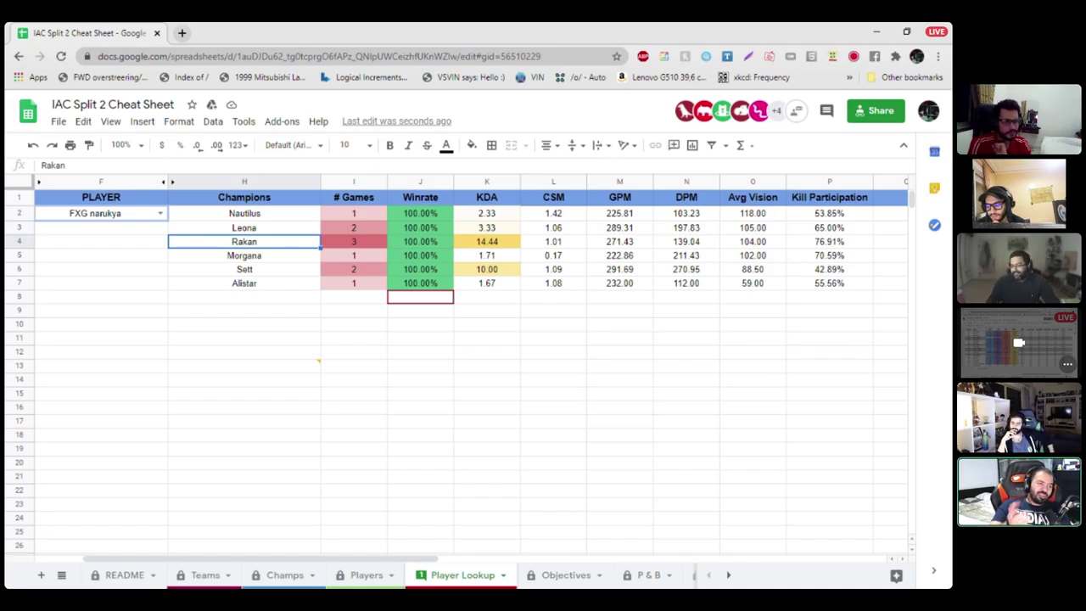
Step: Change the player in the Player Lookup sheet to the DV team's support
scroll(471, 356, "left", 2)
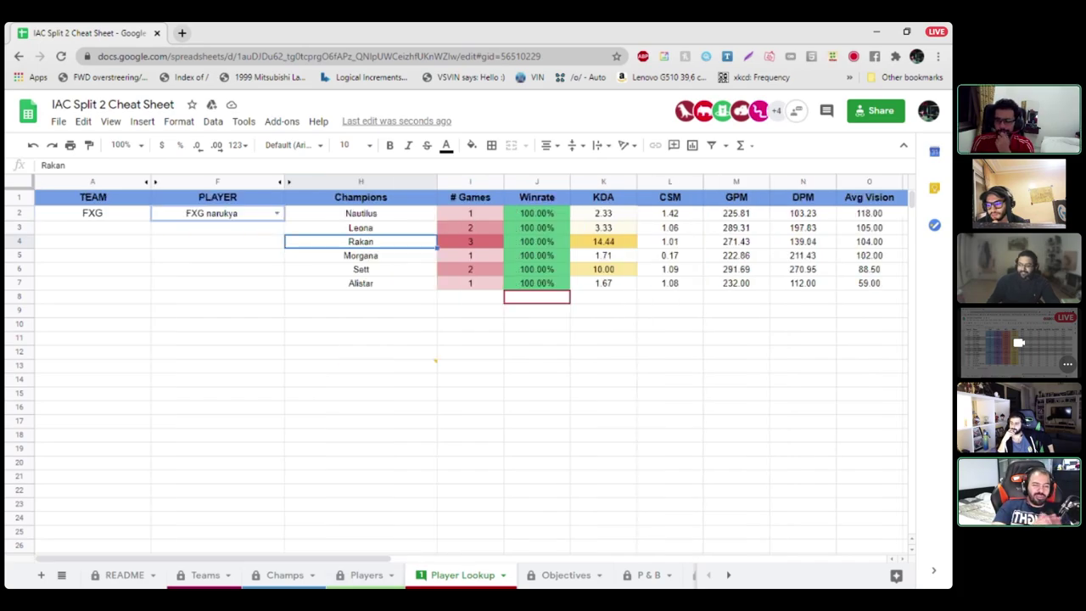
left_click(217, 213)
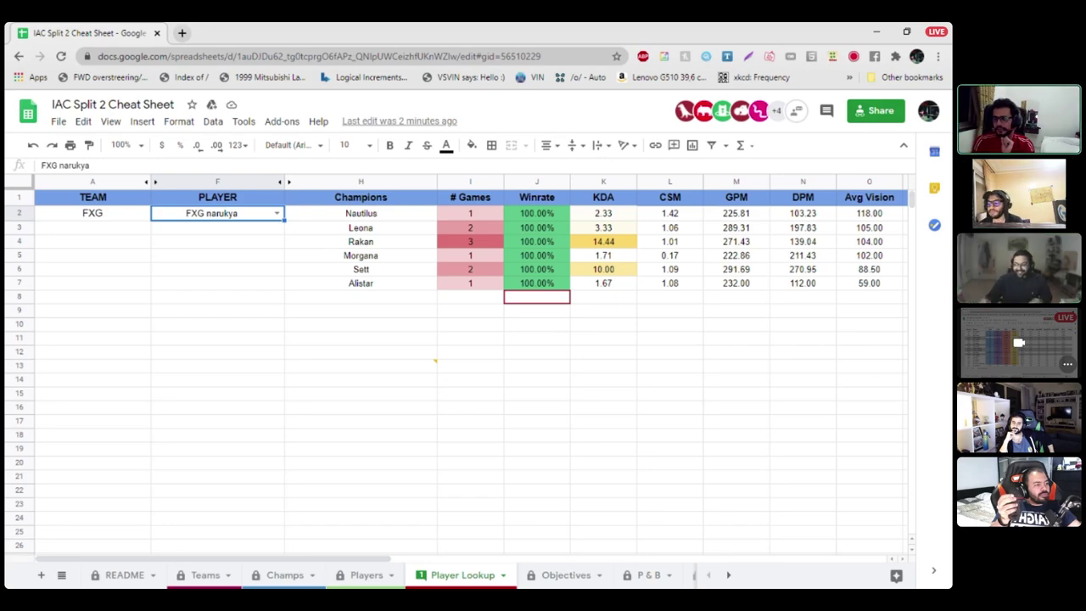
type("dv ji")
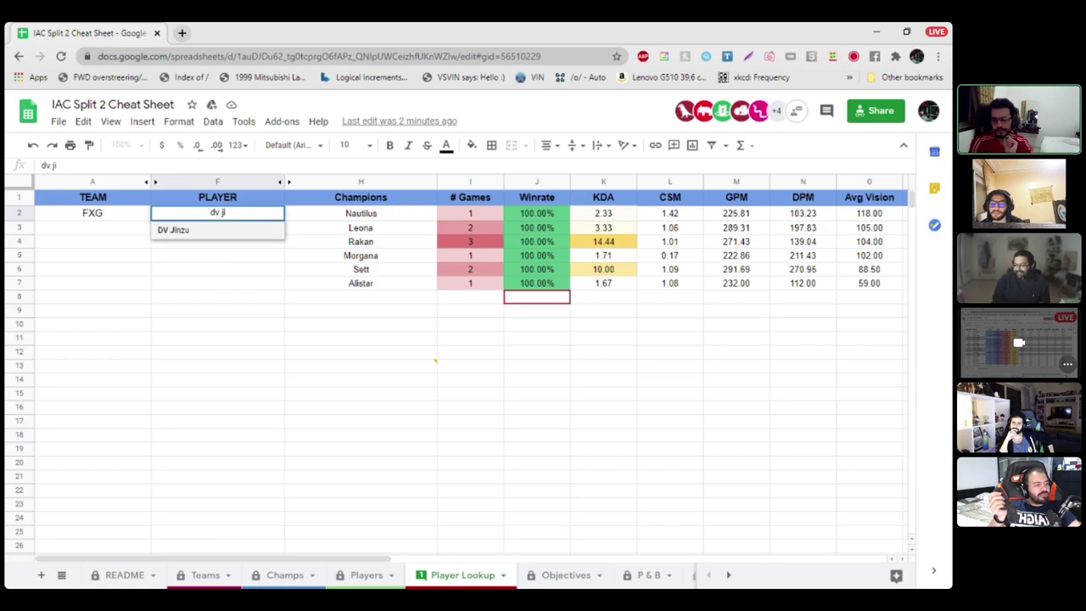
key("Return")
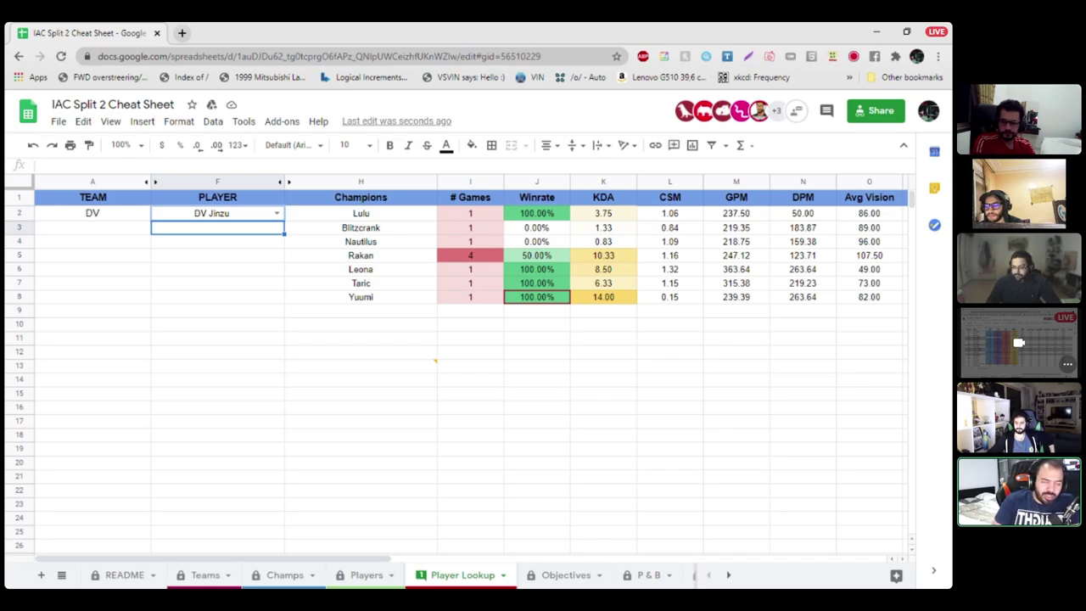
left_click(361, 351)
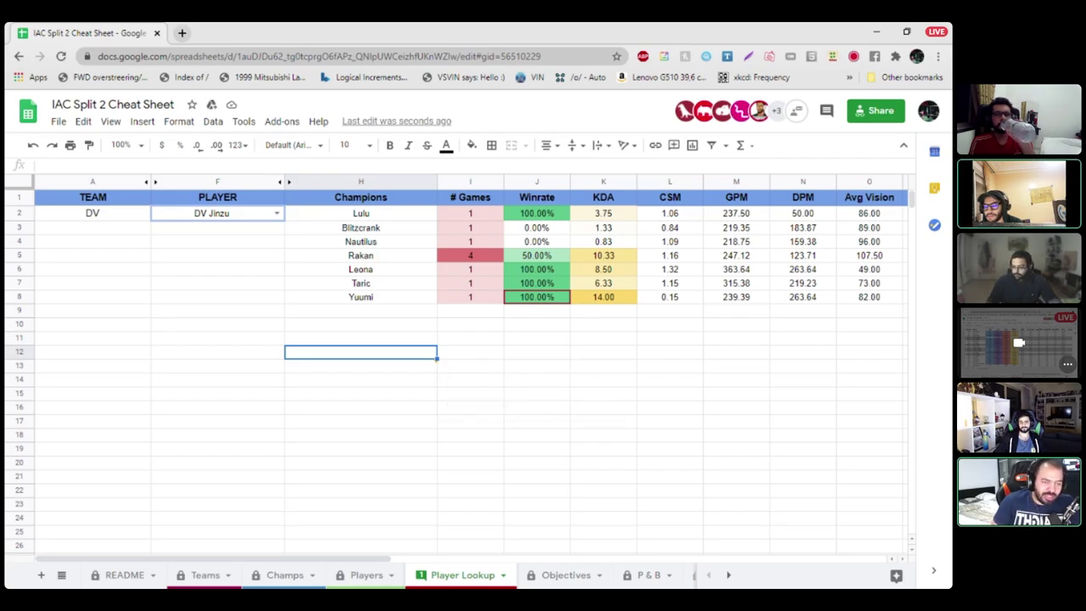
left_click(217, 213)
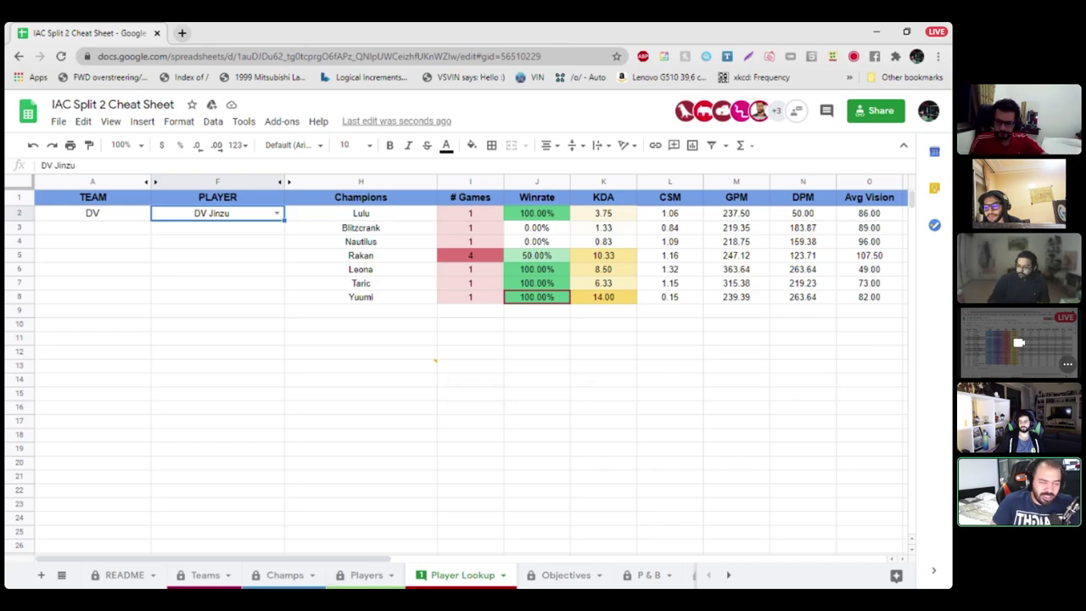
type("f")
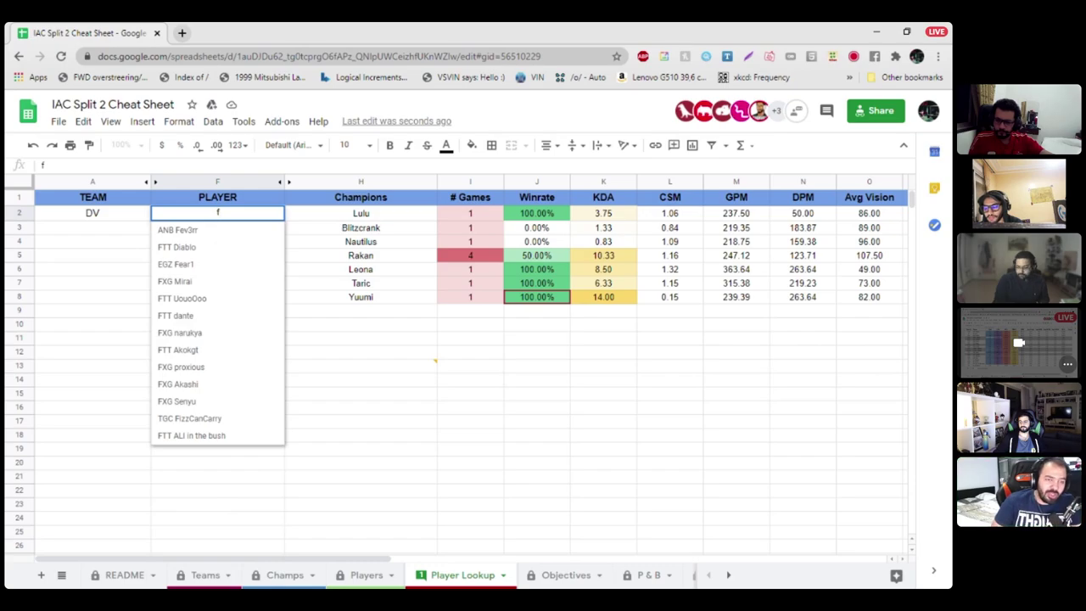
Step: Compare the supports' kill participation and average vision in the Players sheet, focusing on the OVM and FXG teams' supports
left_click(366, 575)
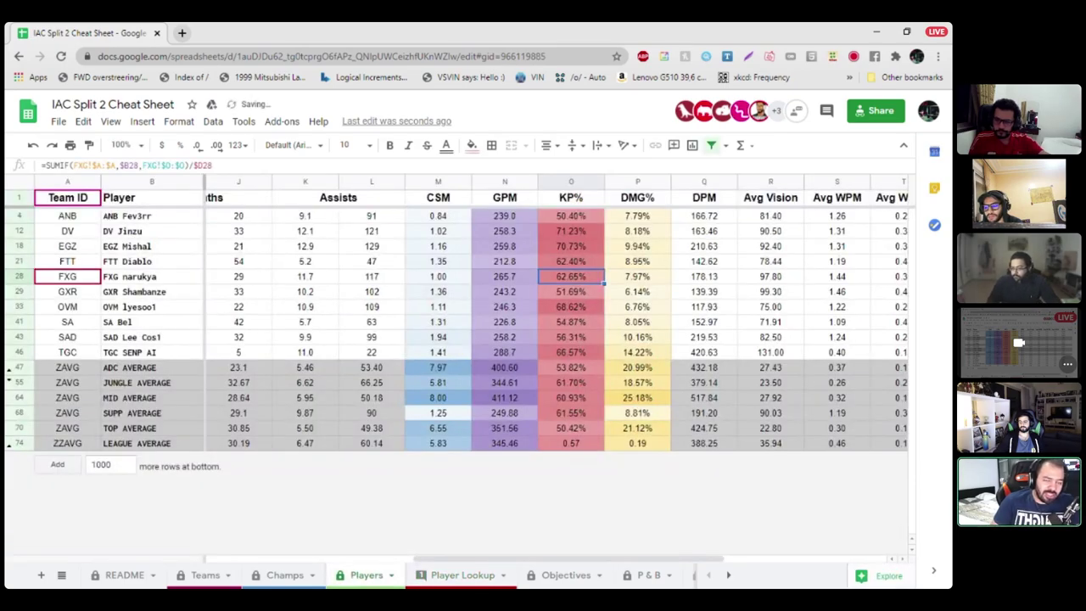
left_click(571, 306)
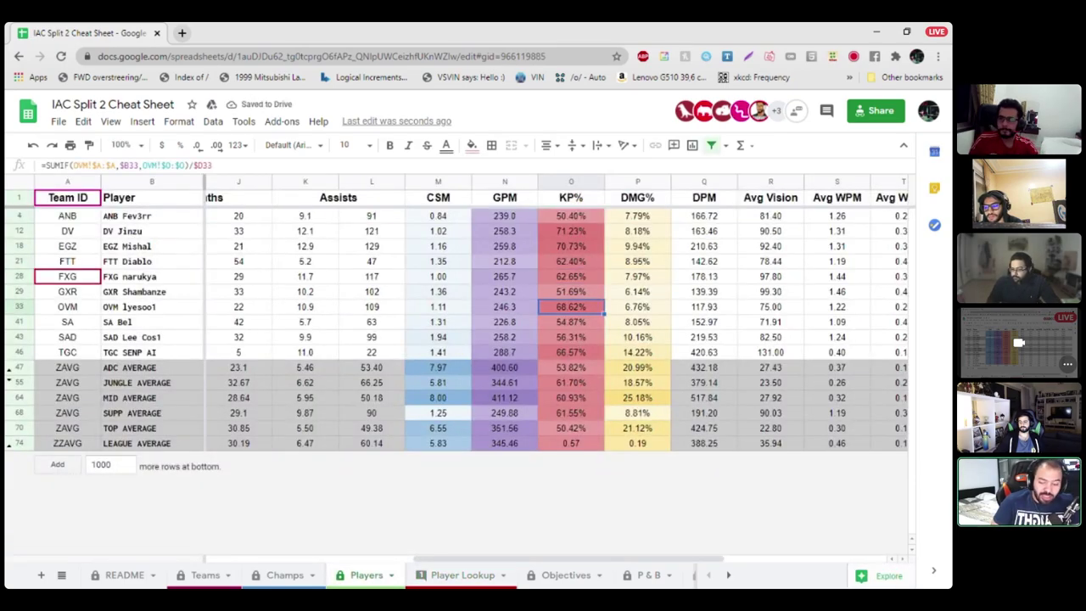
scroll(552, 331, "right", 5)
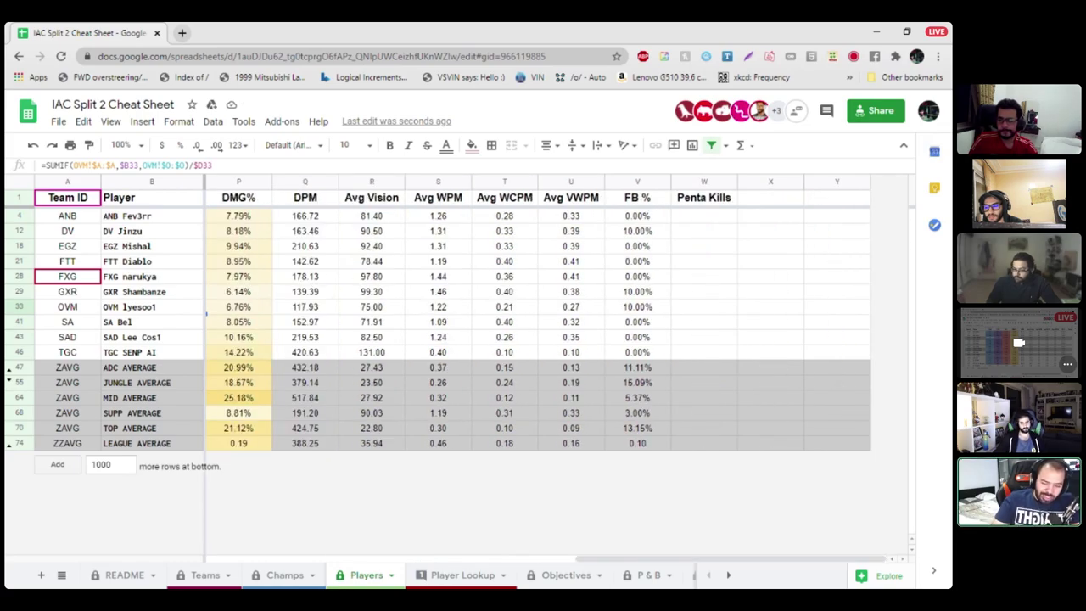
left_click(131, 277)
left_click(372, 277)
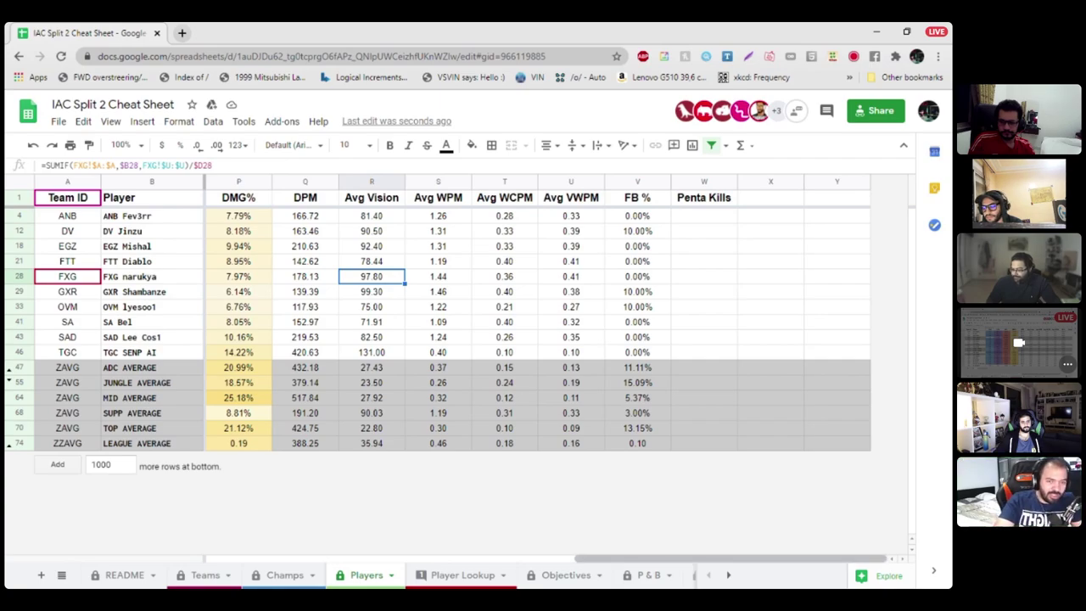
scroll(476, 331, "left", 5)
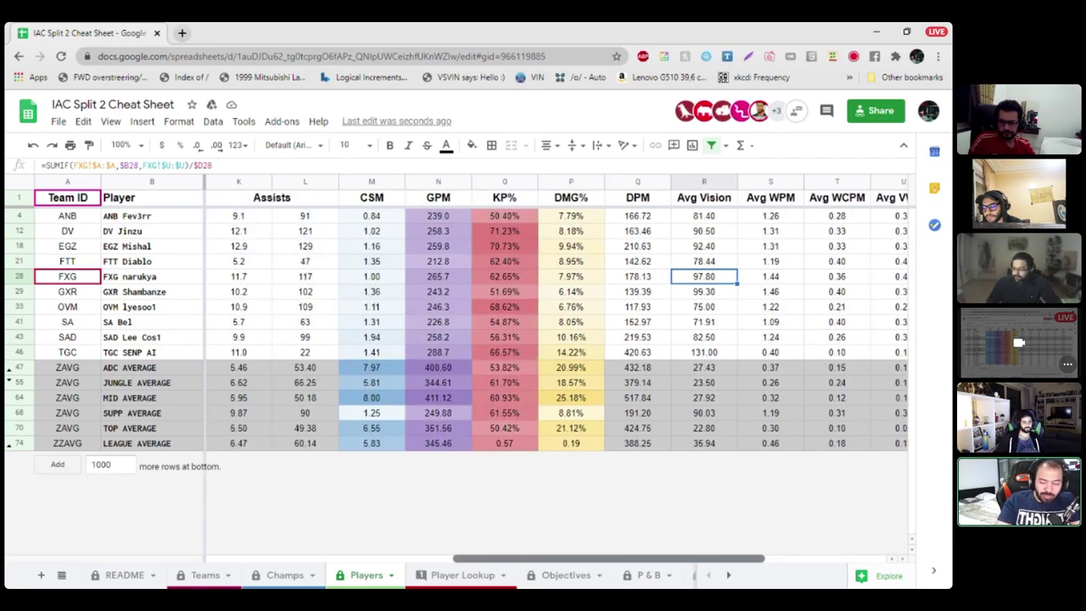
scroll(556, 331, "right", 1)
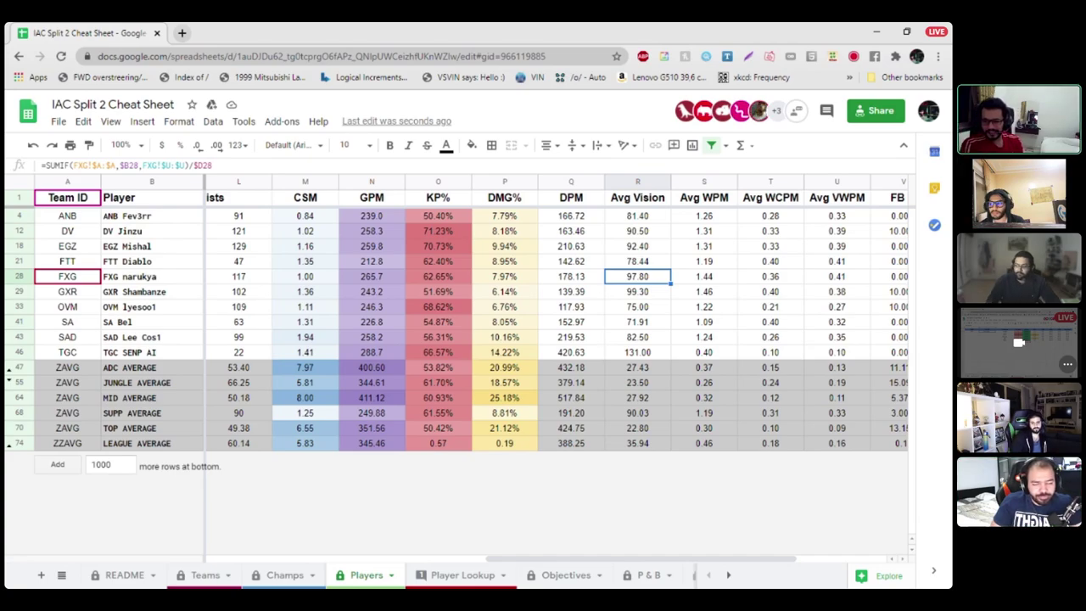
Step: Examine the league average KDA and the kill participation of the EGZ and DV teams' supports in the Players sheet
scroll(555, 329, "left", 6)
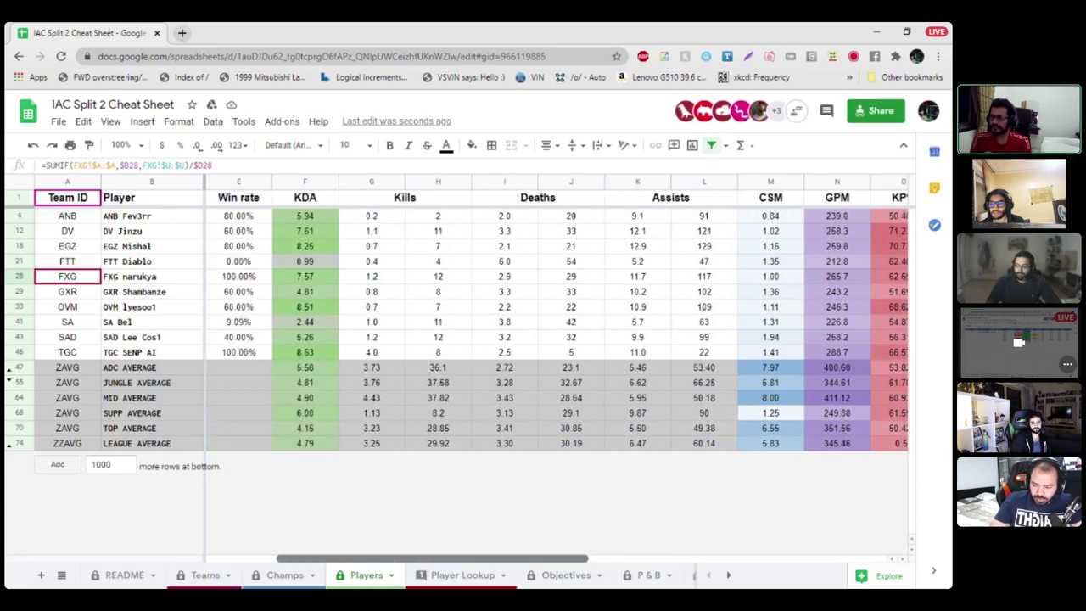
scroll(556, 329, "left", 3)
left_click(438, 443)
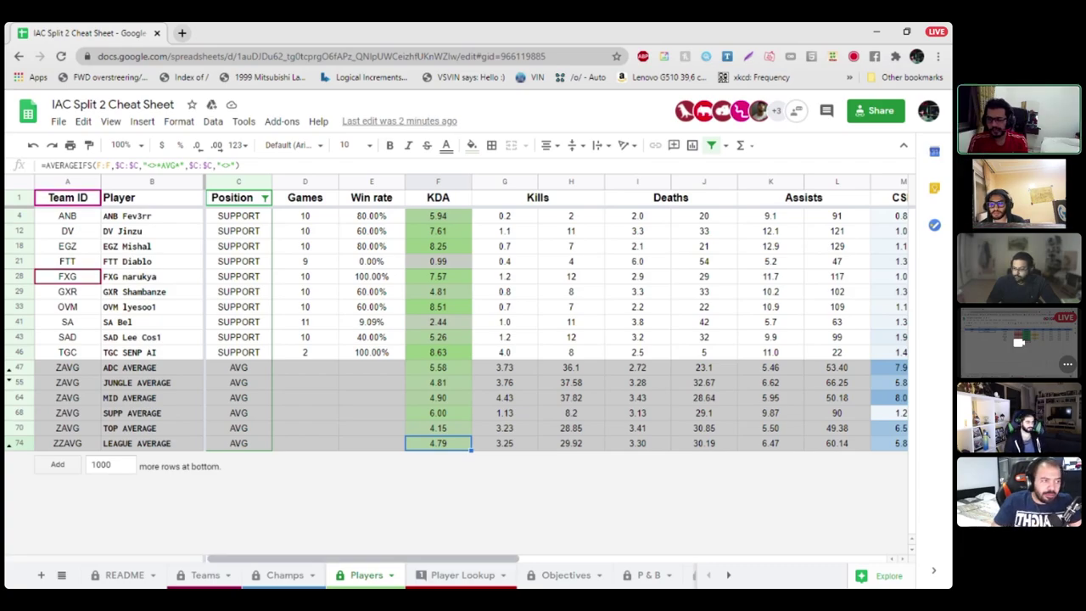
scroll(458, 323, "right", 2)
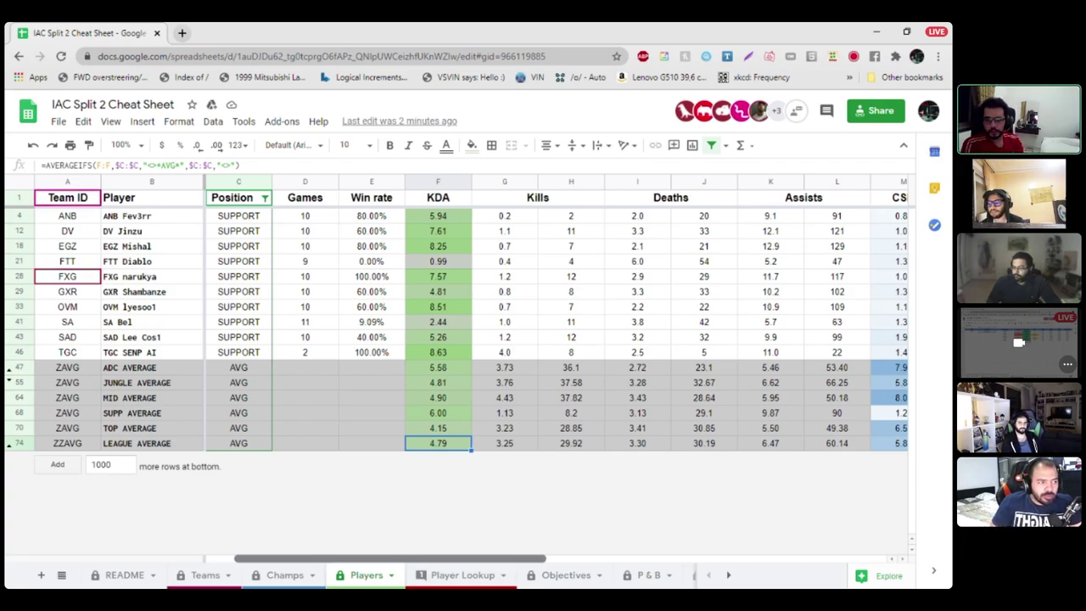
scroll(458, 323, "right", 2)
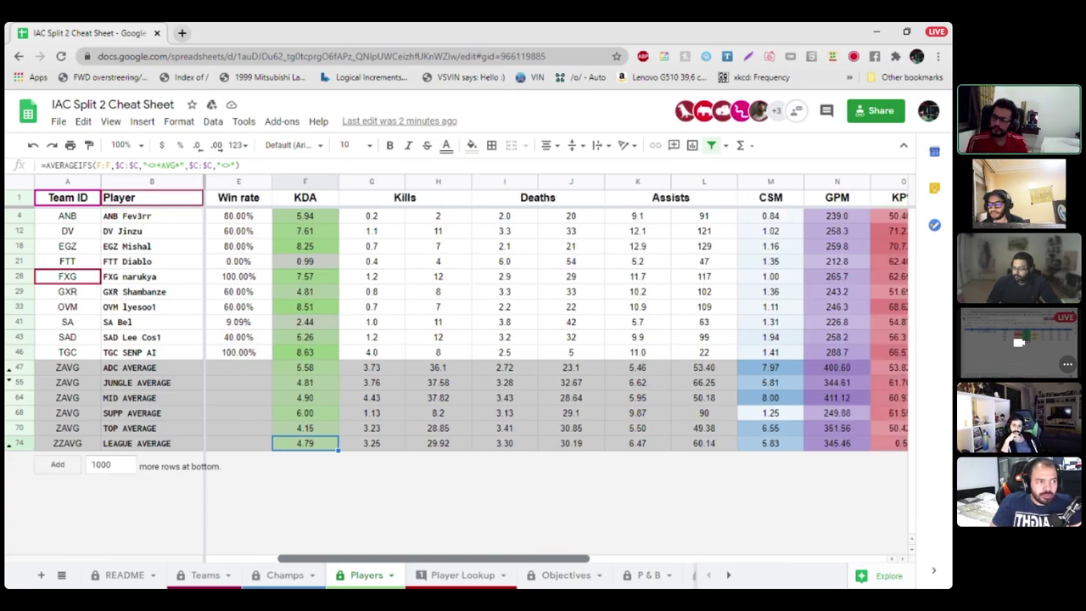
scroll(458, 323, "right", 2)
left_click(836, 246)
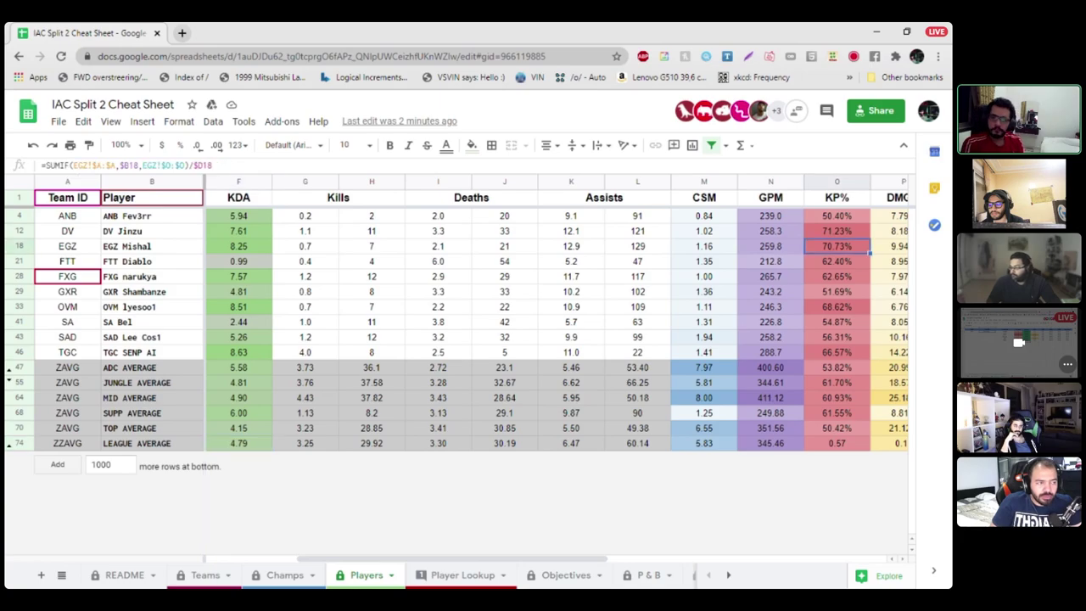
left_click(837, 231)
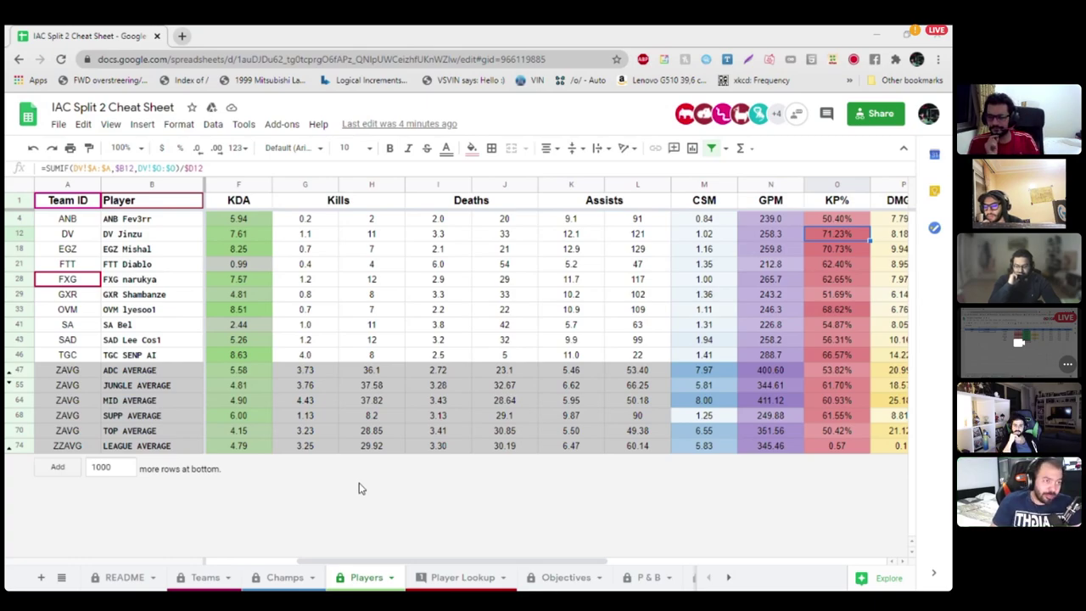
Step: Change the player in the Player Lookup sheet to the SAD team's support
left_click(431, 581)
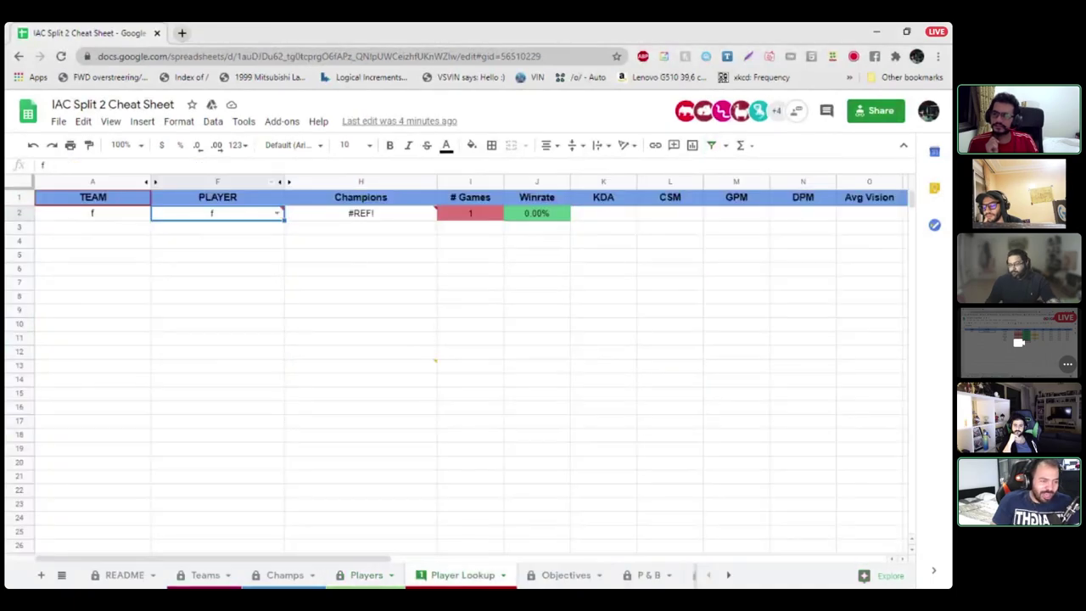
type("lee")
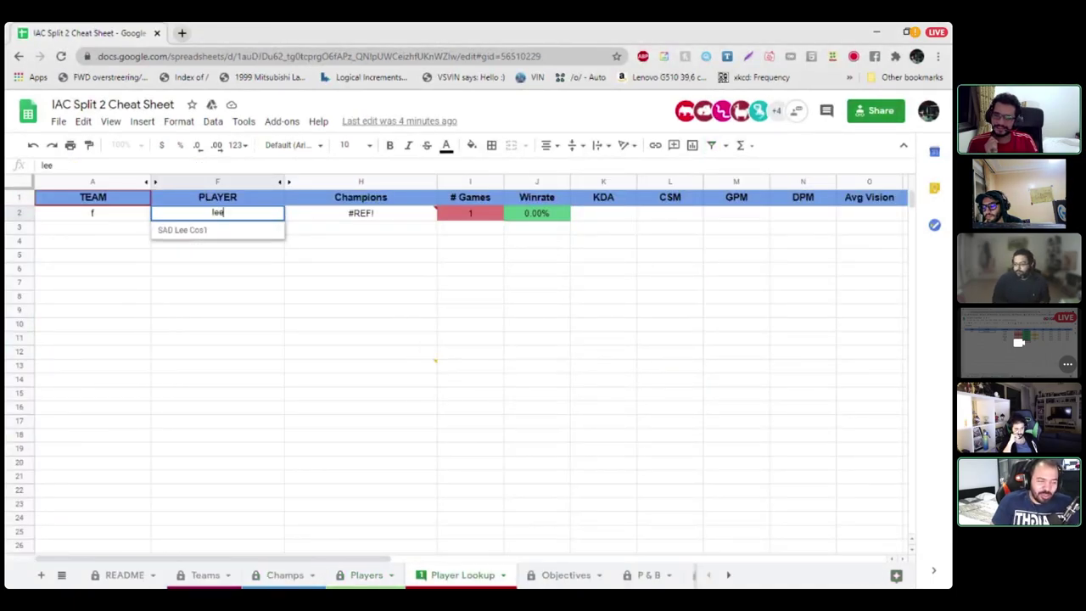
key("Return")
left_click(217, 324)
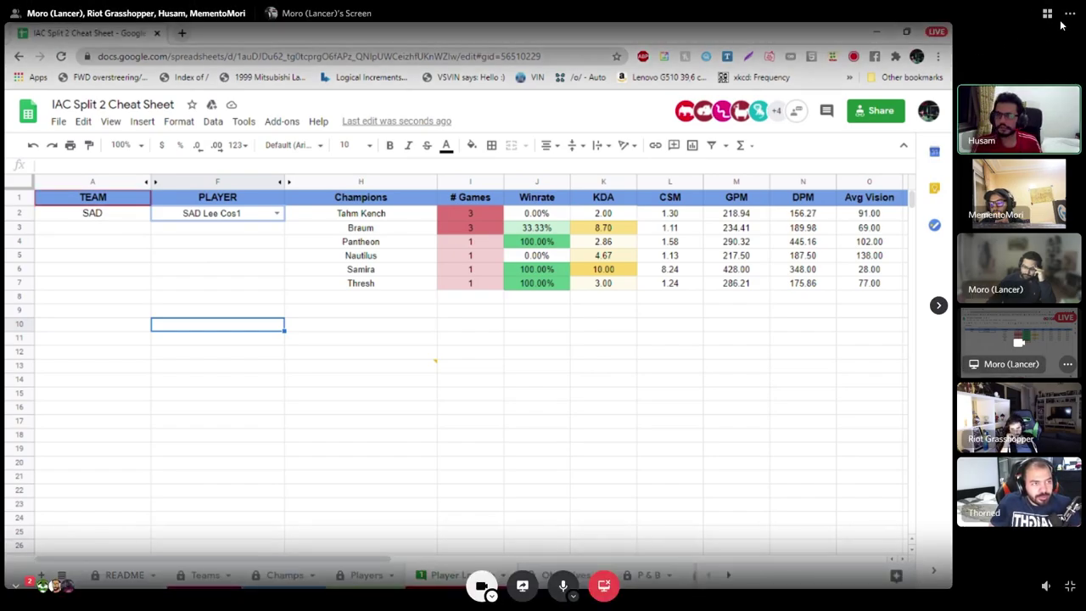
Step: Show all call participants in the grid layout and bring the shared spreadsheet stream back into focus
left_click(1046, 16)
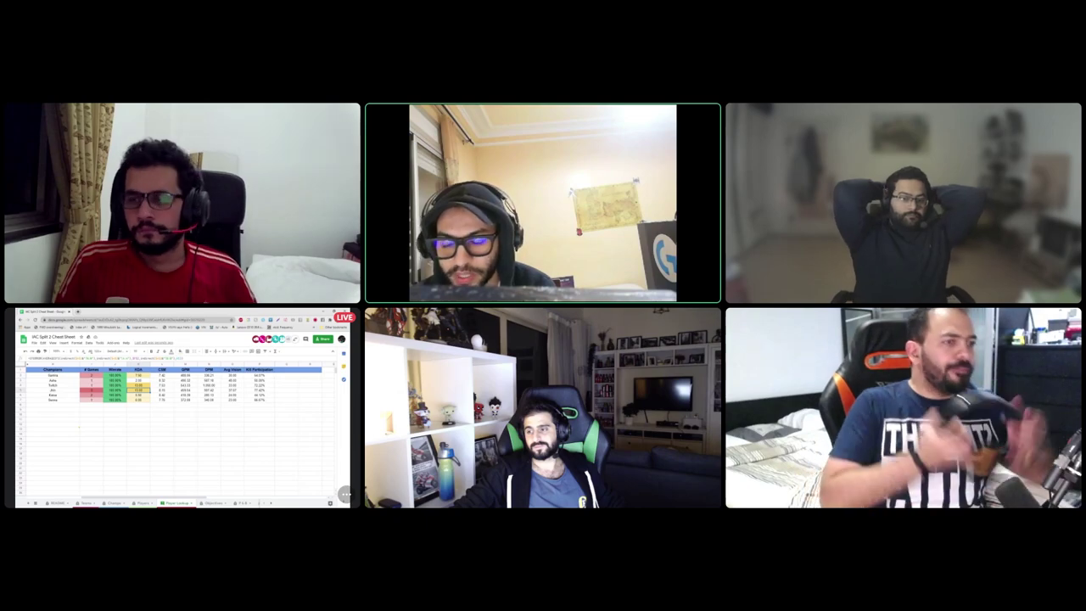
mouse_move(612, 299)
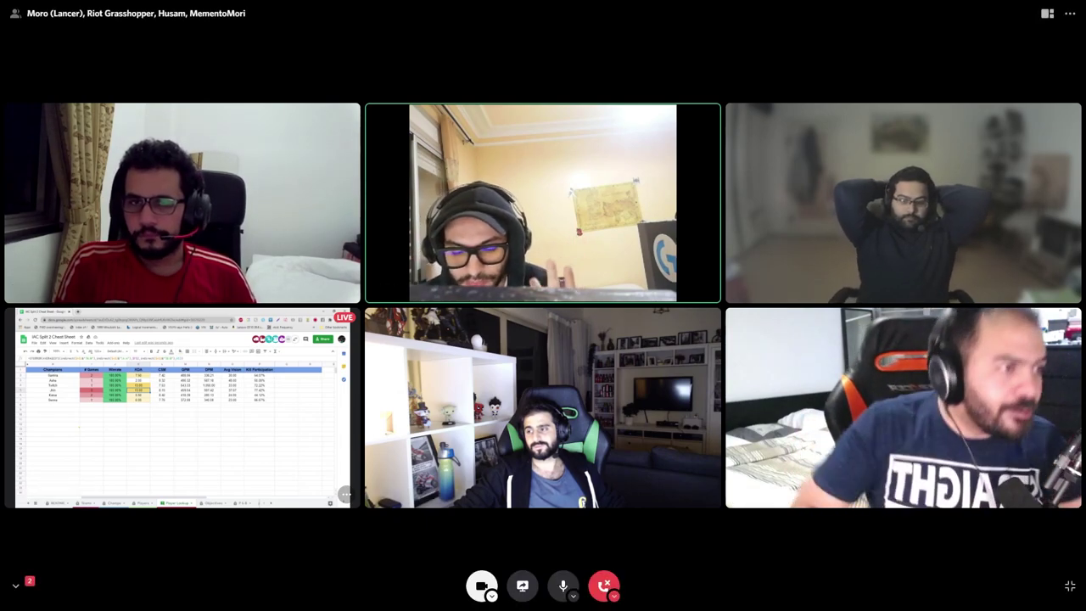
left_click(242, 395)
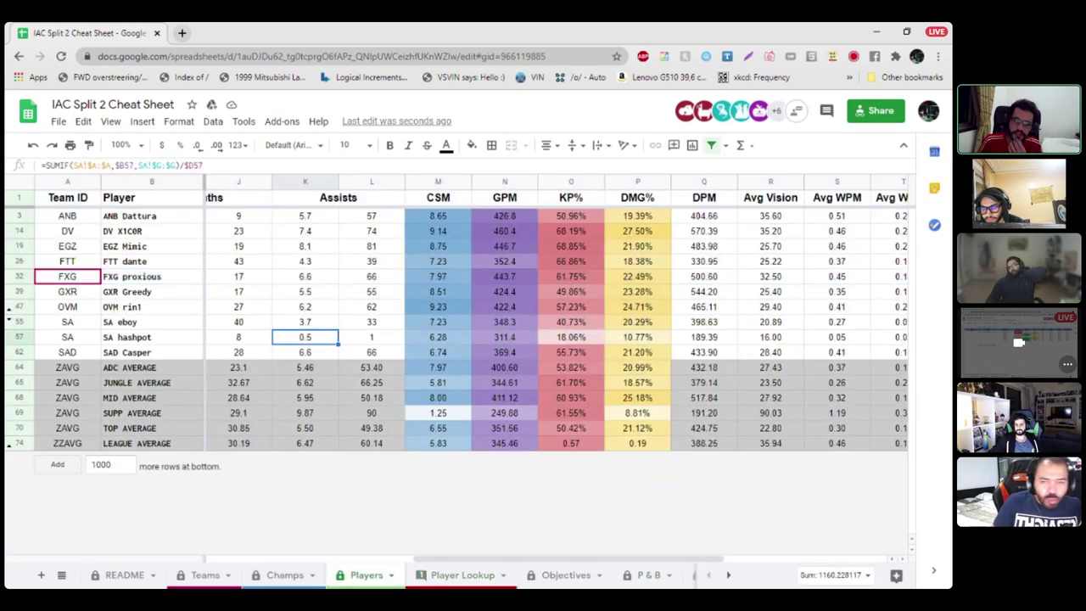
Step: Change the player in the Player Lookup sheet to the GXR team's ADC
mouse_move(28, 419)
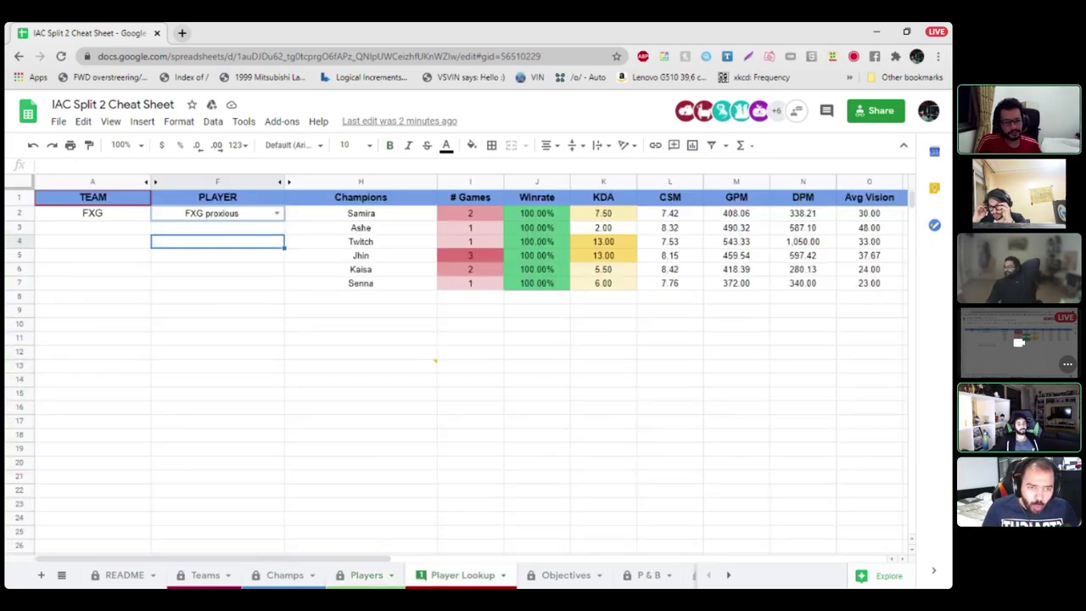
key("ctrl+shift+Page_Down")
left_click(217, 213)
type("gx")
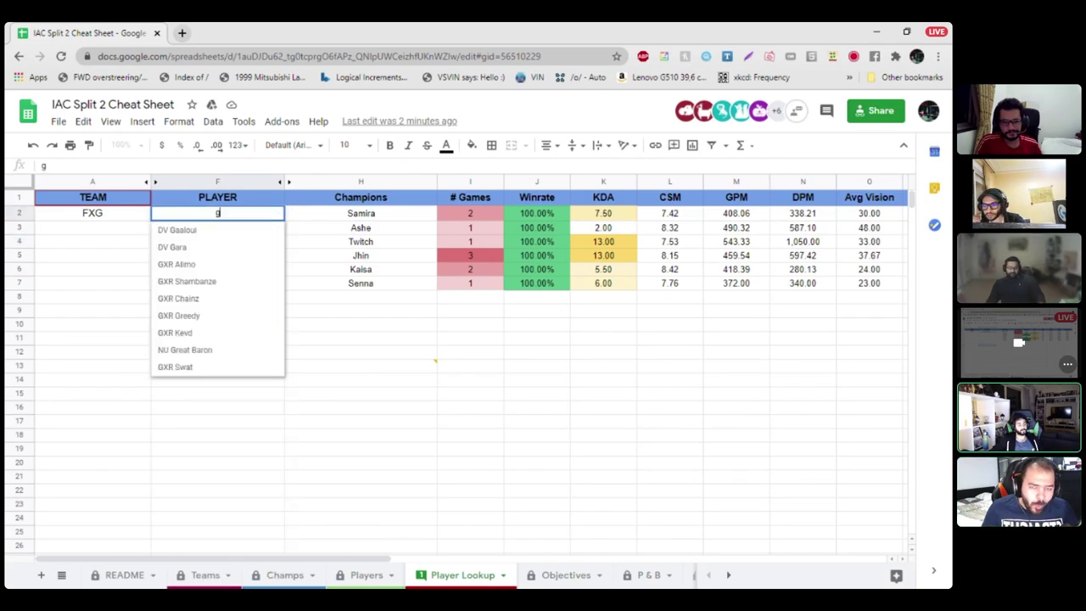
key("Down")
key("Down")
key("Down")
key("Down")
key("Return")
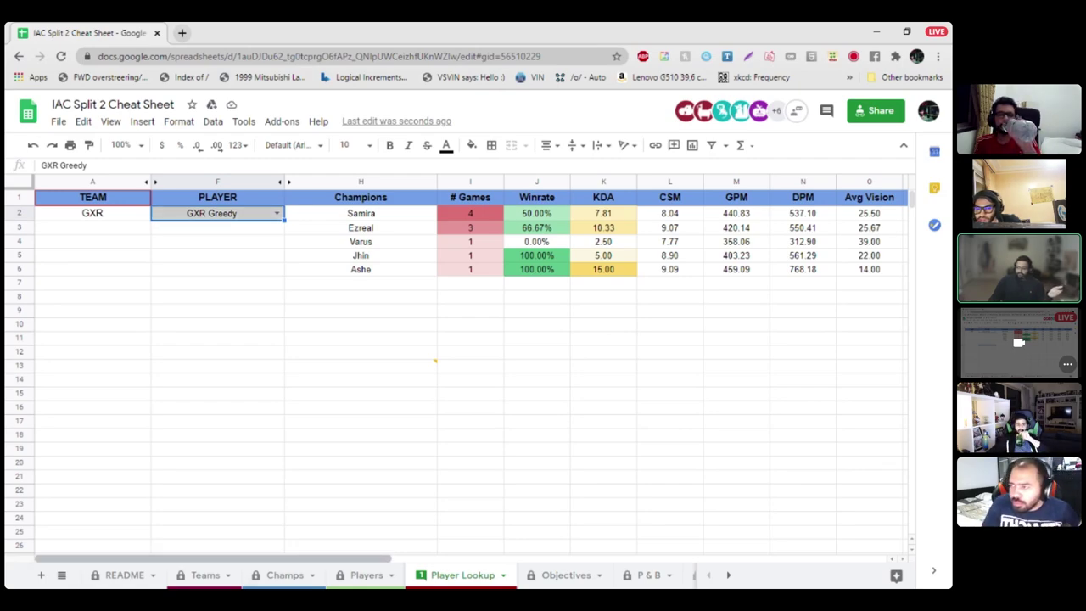
Step: Change the player in the Player Lookup sheet to the DV team's ADC
left_click(217, 227)
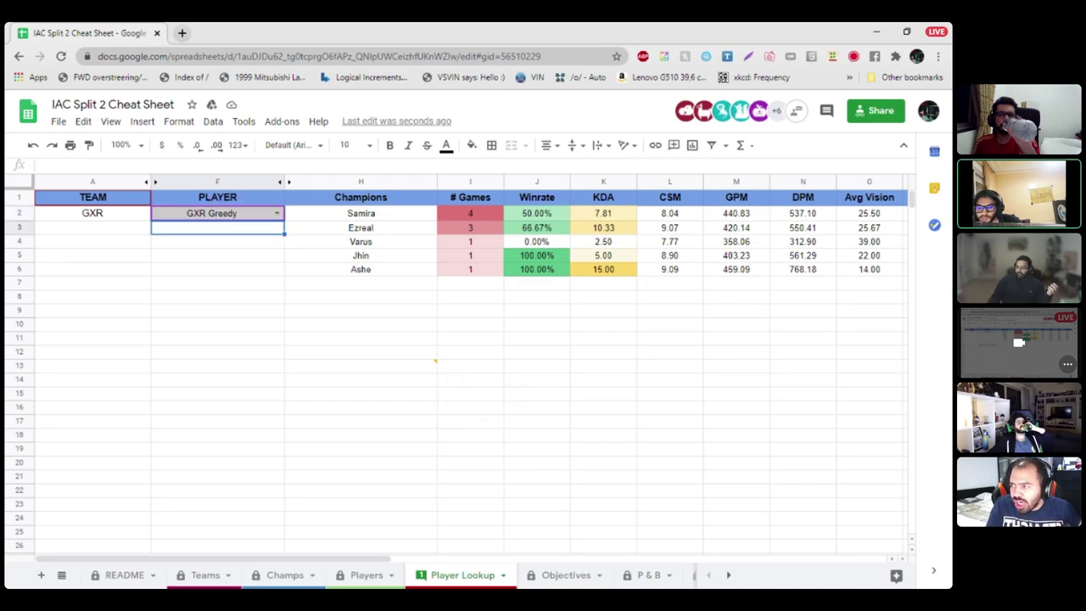
left_click(218, 213)
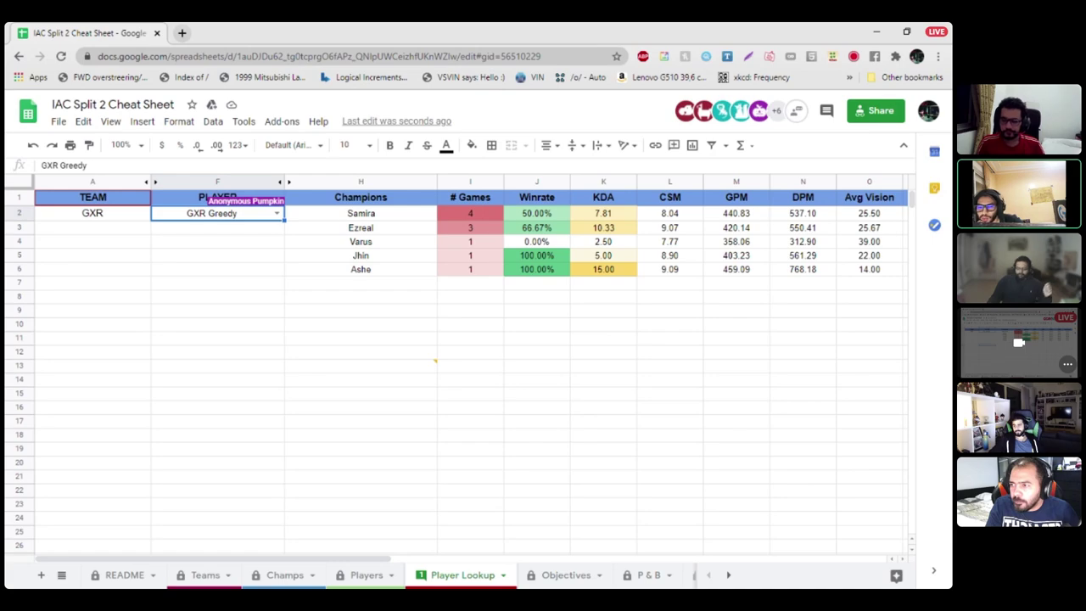
type("dv")
key("Down")
key("Down")
key("Down")
key("Down")
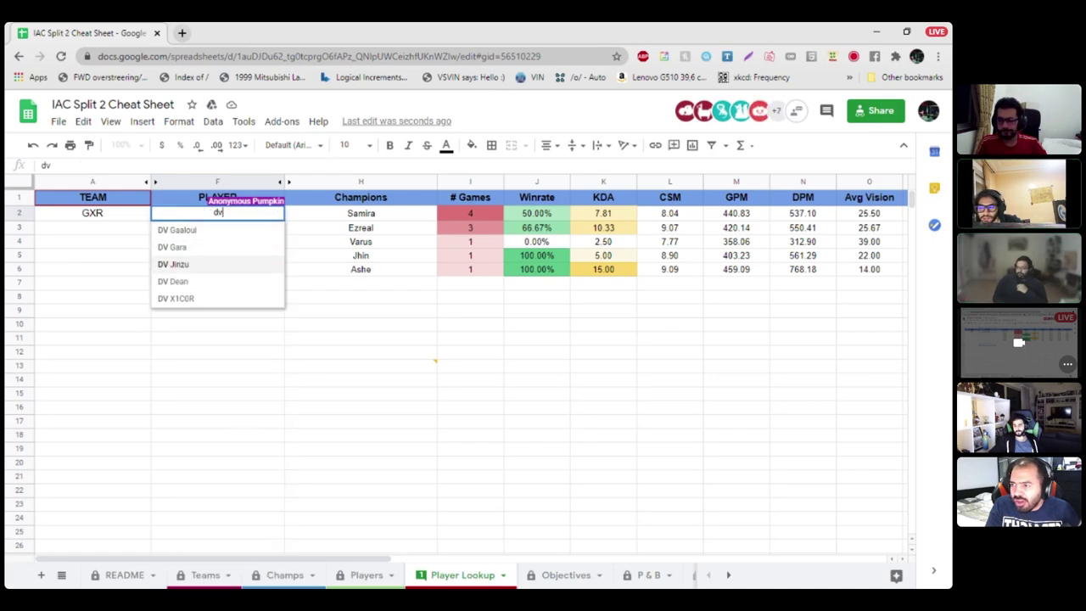
key("Return")
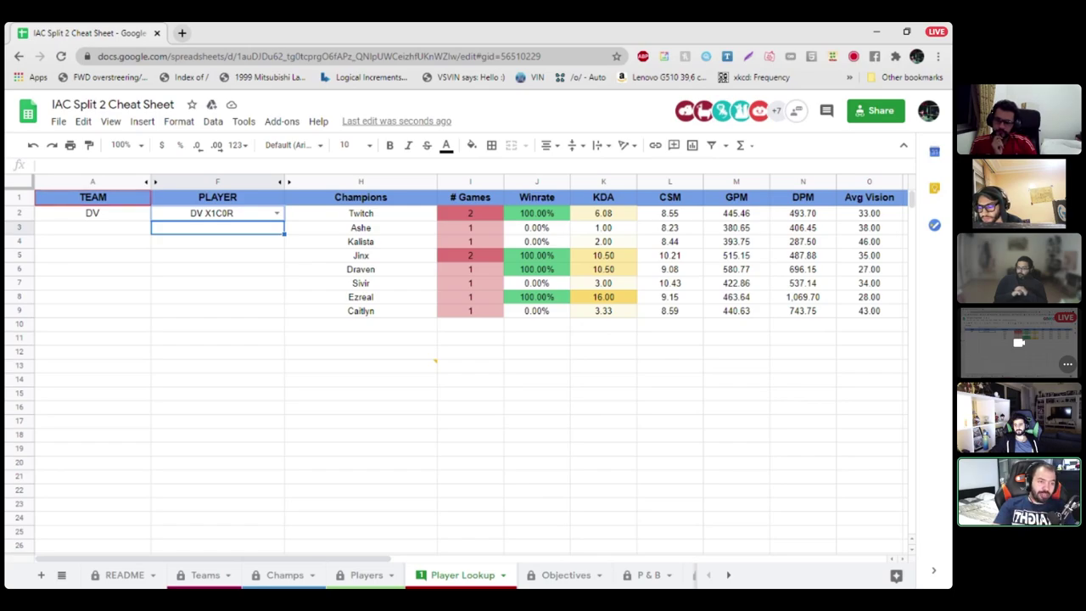
Step: Change the player in the Player Lookup sheet to the EGZ team's ADC
left_click(217, 213)
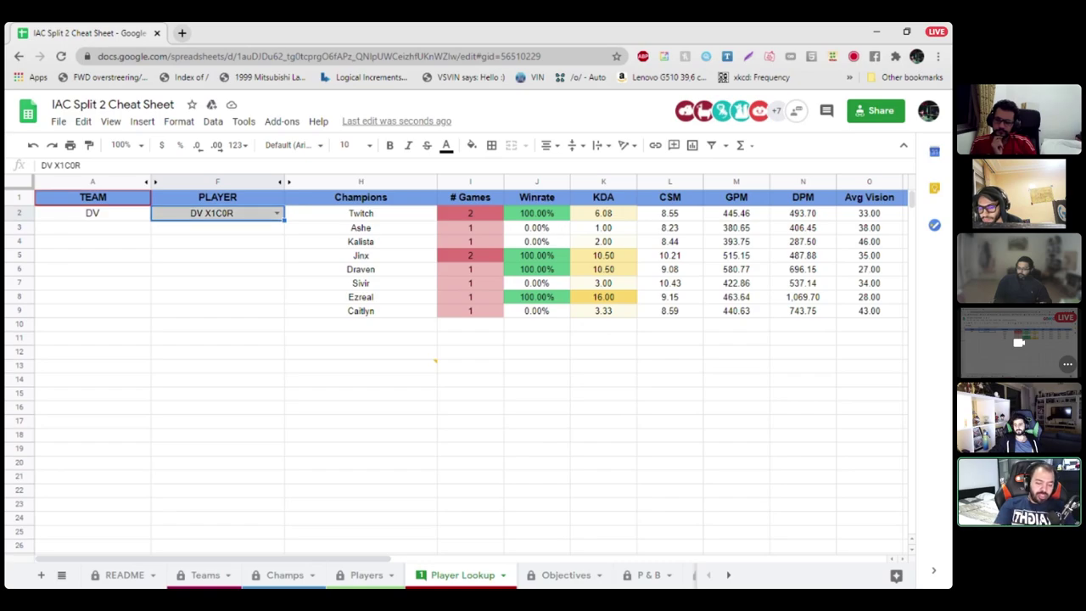
type("eg")
key("Down")
key("Down")
key("Down")
key("Down")
key("Down")
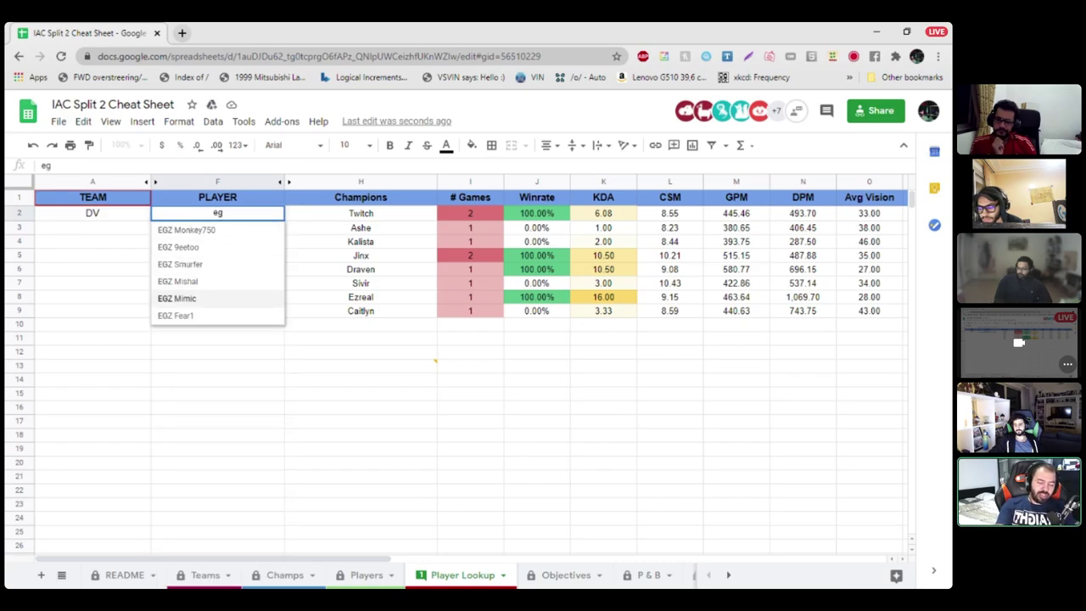
key("Return")
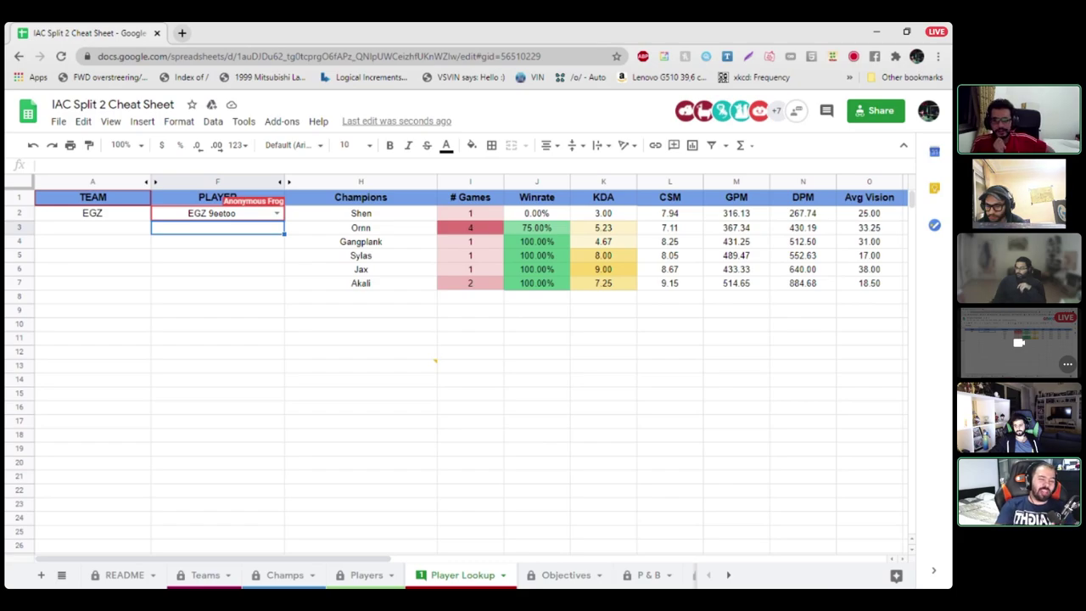
Step: Review the DV team's ADC in the Players sheet, checking the win rate and highlighting the player's whole row
key("ctrl+shift+Page_Up")
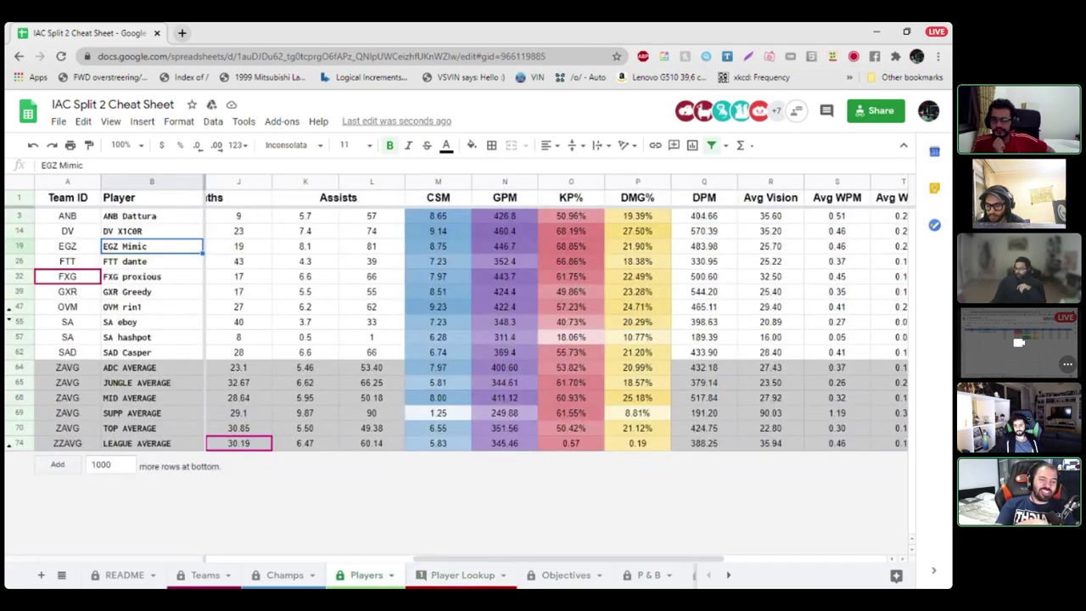
scroll(552, 331, "left", 10)
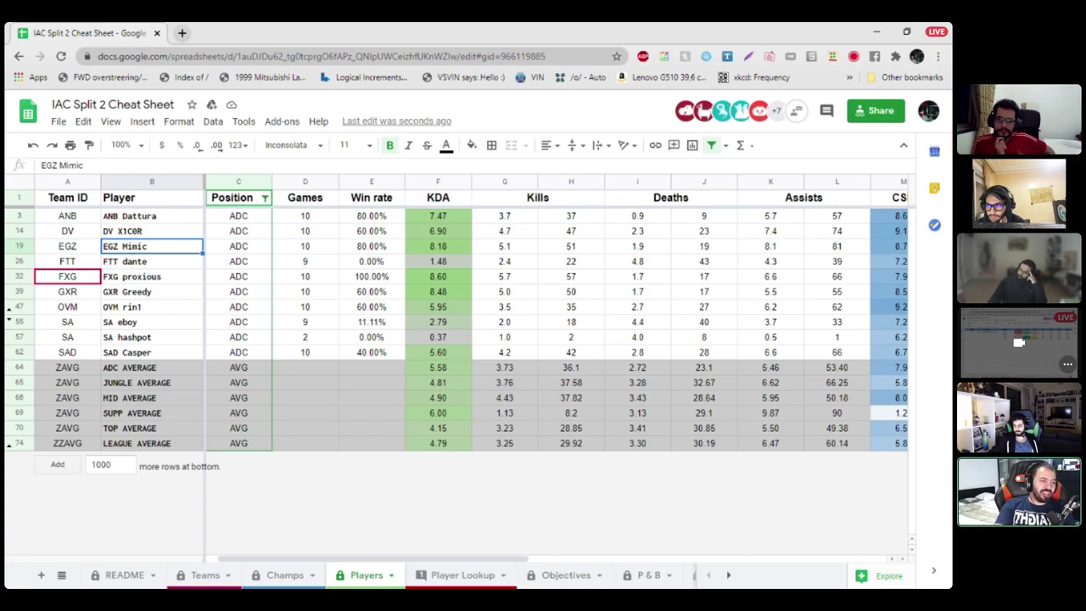
left_click(152, 230)
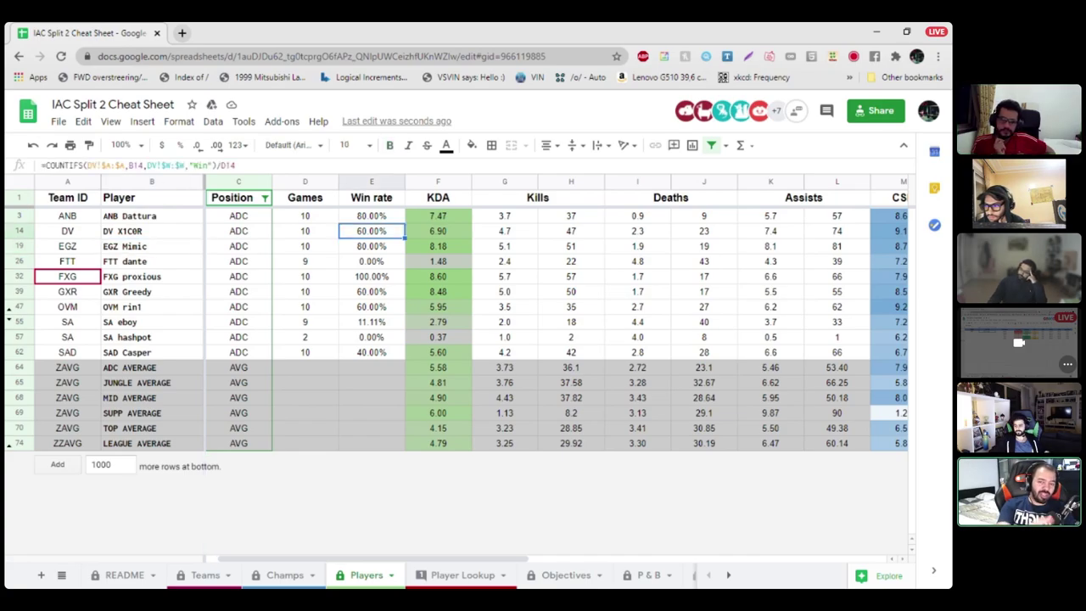
left_click(19, 231)
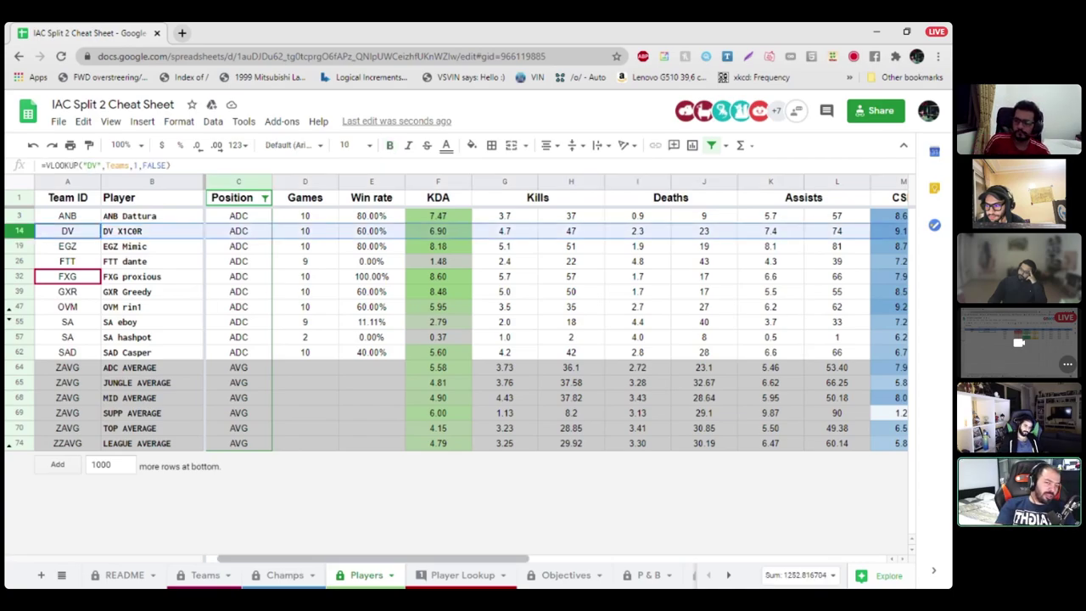
Step: Compare the DV team's ADC with the other ADCs in the Players sheet across the CSM, GPM, KP%, DMG%, DPM and vision columns
left_click_drag(374, 558, 529, 559)
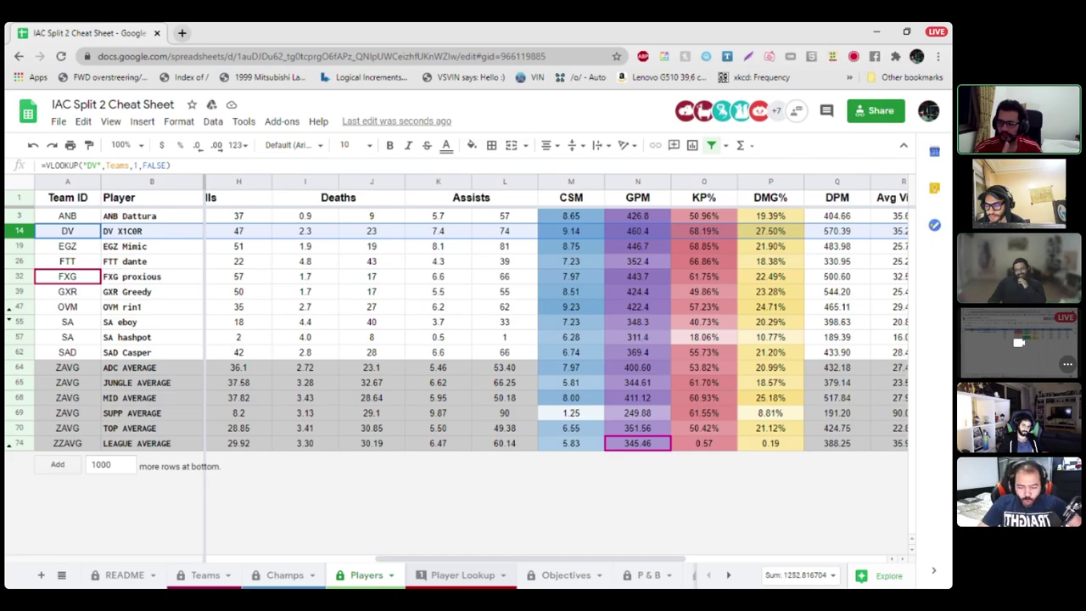
scroll(505, 330, "right", 4)
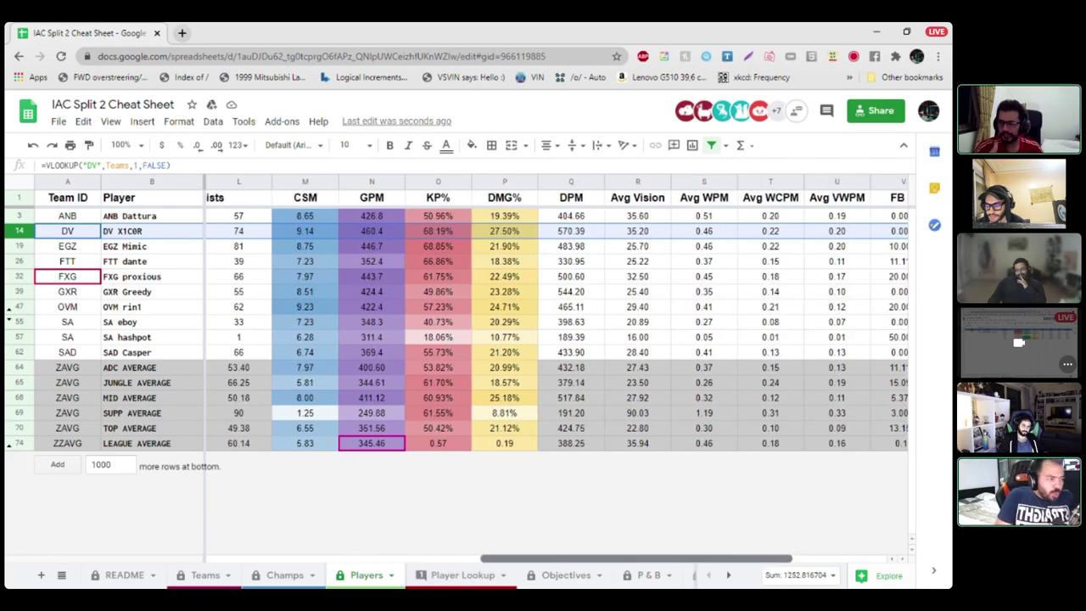
scroll(505, 330, "left", 1)
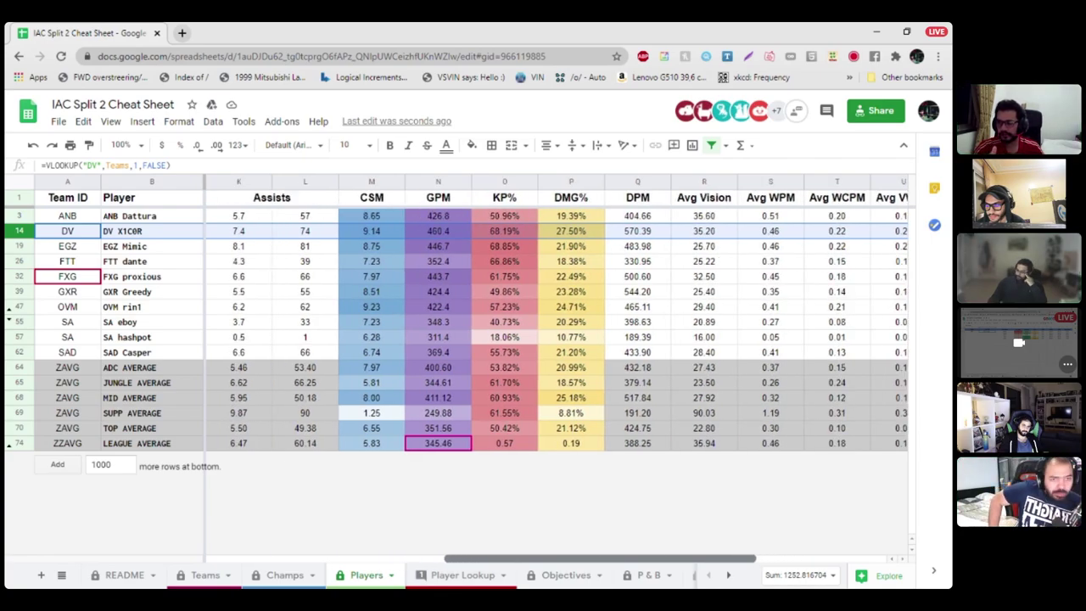
scroll(505, 330, "left", 1)
scroll(505, 331, "left", 2)
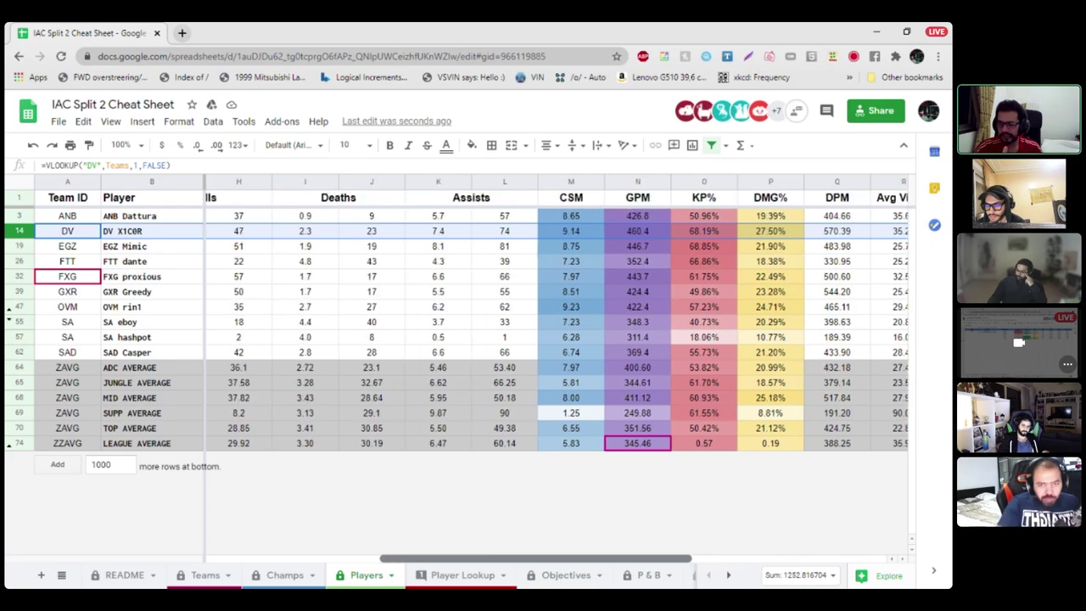
scroll(505, 330, "left", 1)
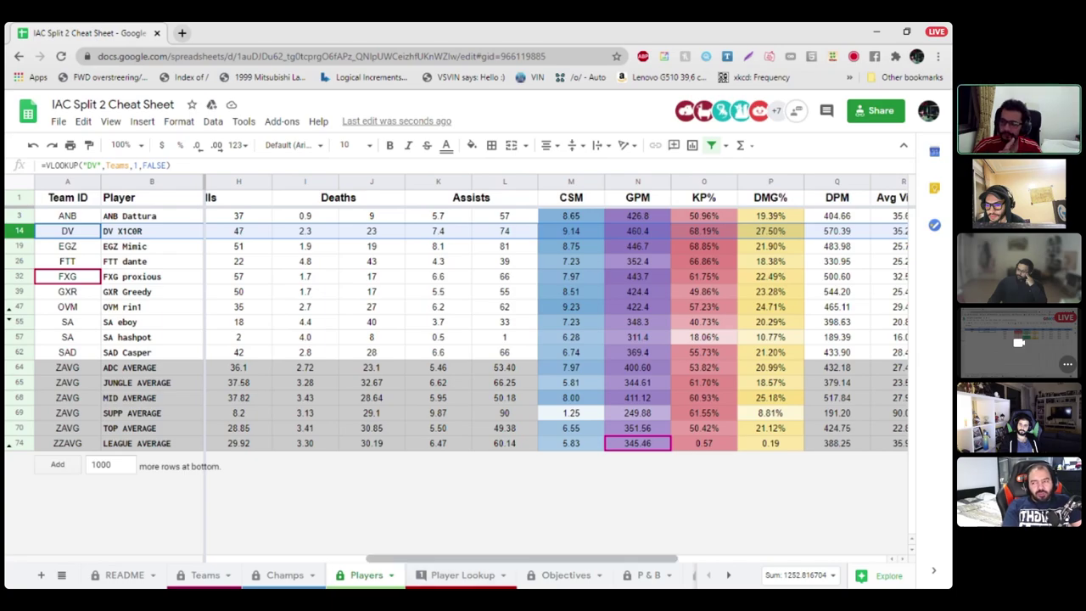
scroll(522, 559, "left", 3)
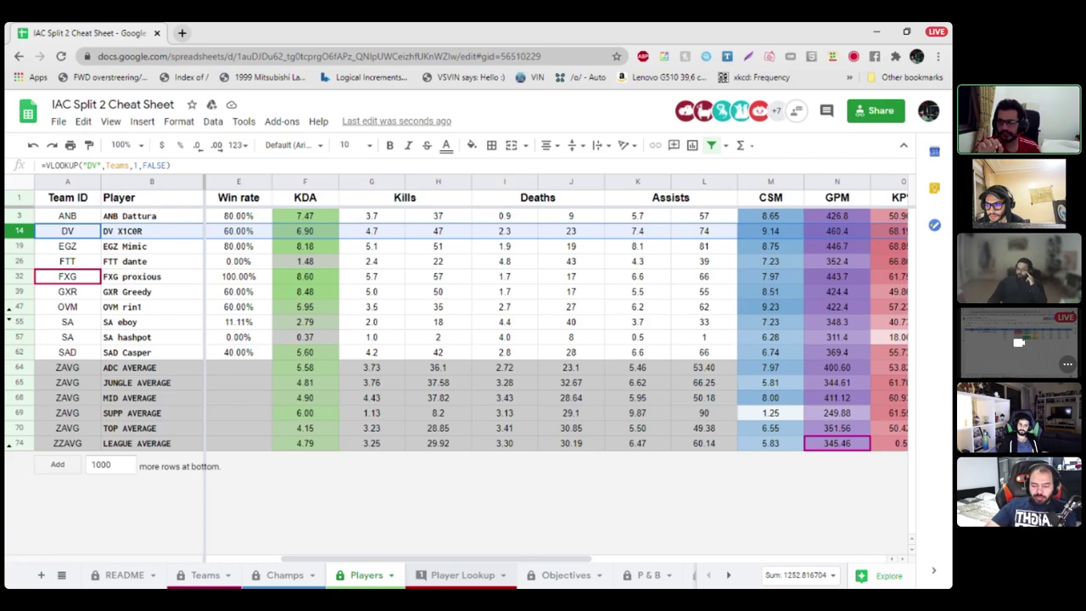
Step: Change the player in the Player Lookup sheet to the EGZ team's ADC and review the per-champion stats through kill participation
left_click(449, 575)
type("mimi")
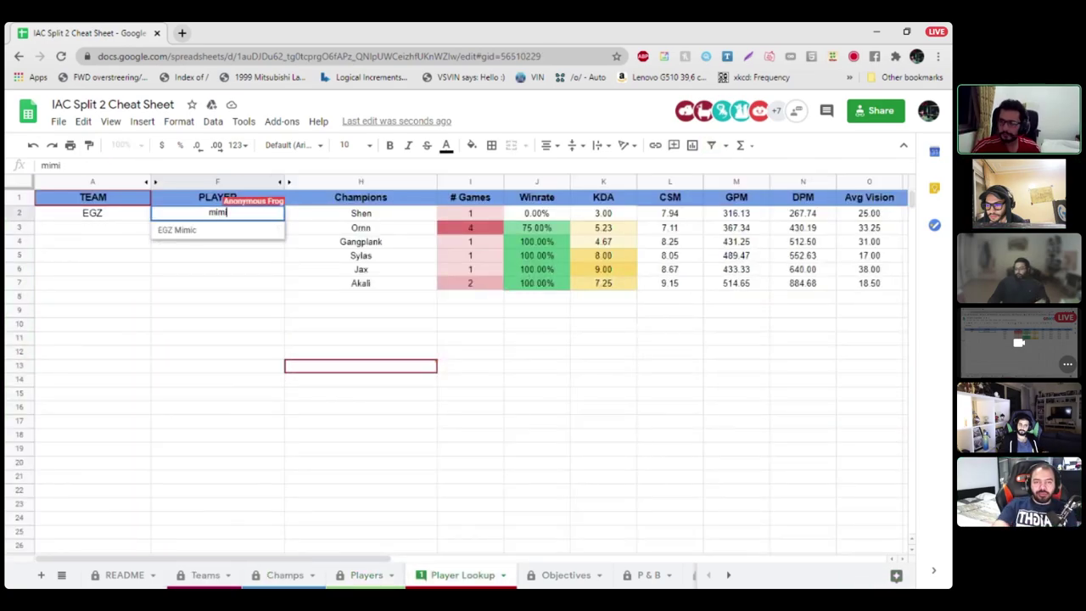
key("Return")
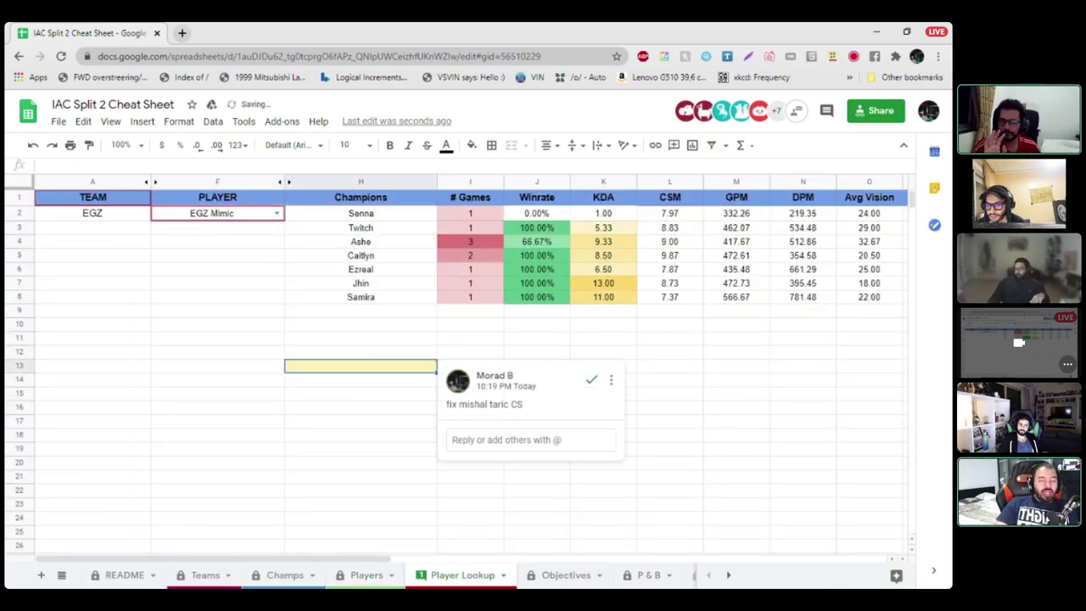
left_click(669, 324)
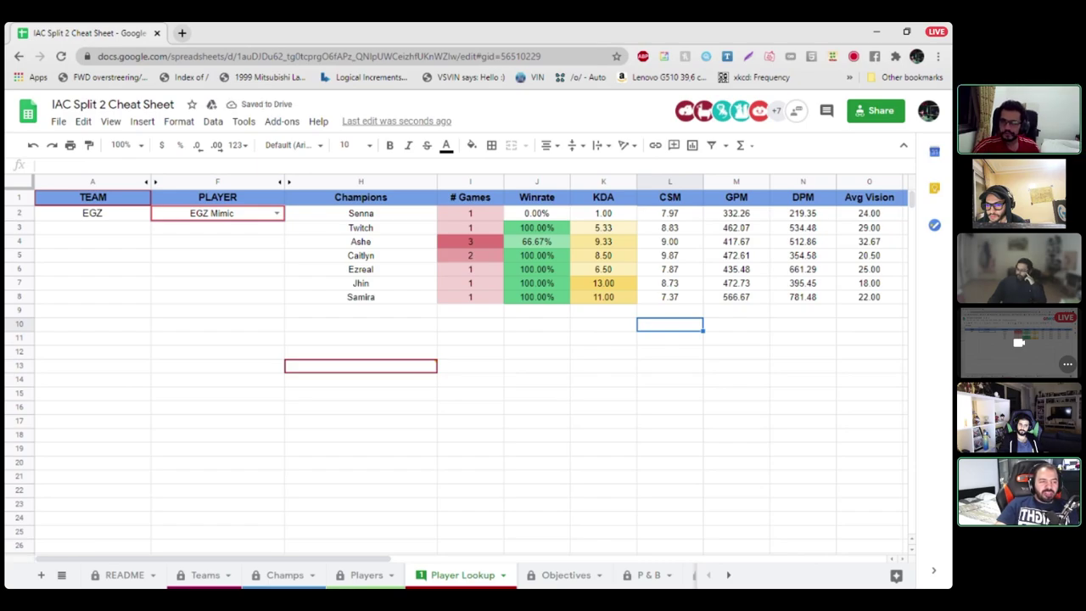
scroll(466, 339, "right", 4)
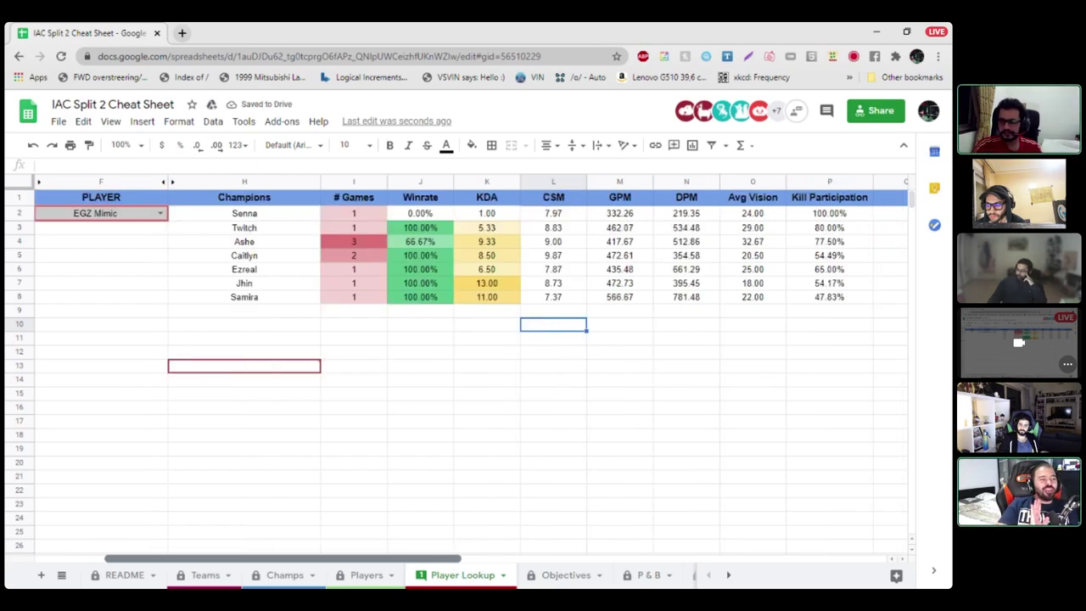
scroll(467, 340, "left", 4)
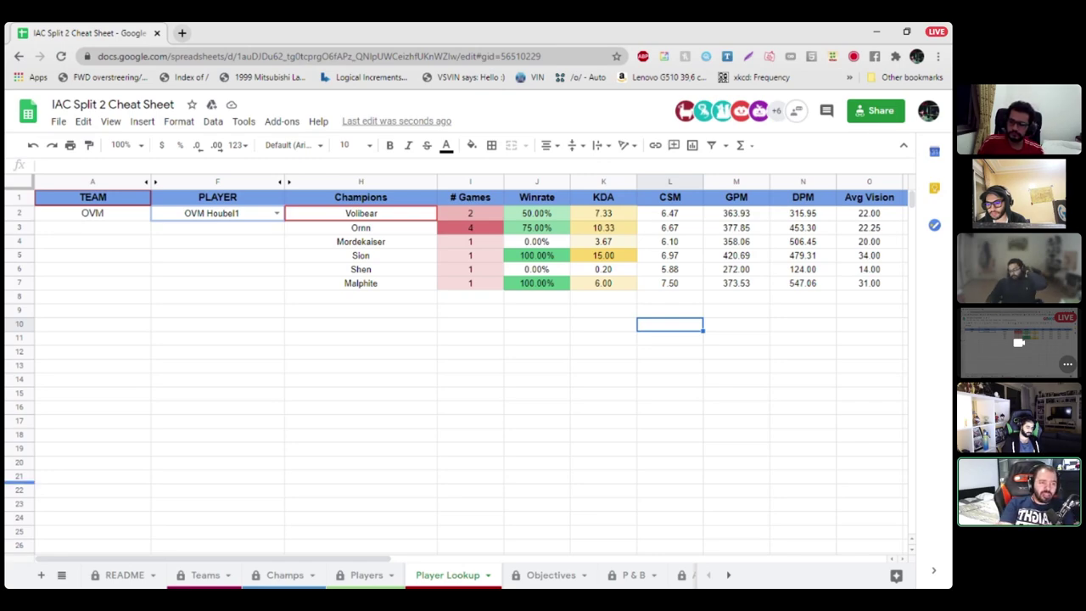
Step: Select the FXG team's ADC in the Players sheet and review that player's stats against the other ADCs
key("ctrl+shift+Page_Up")
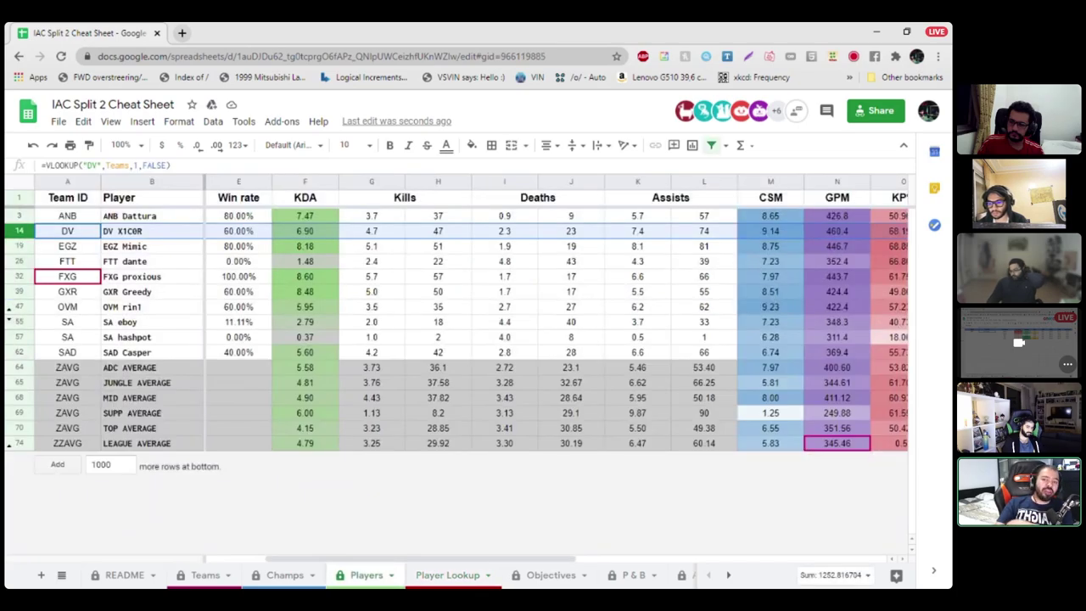
left_click(67, 277)
scroll(552, 331, "right", 3)
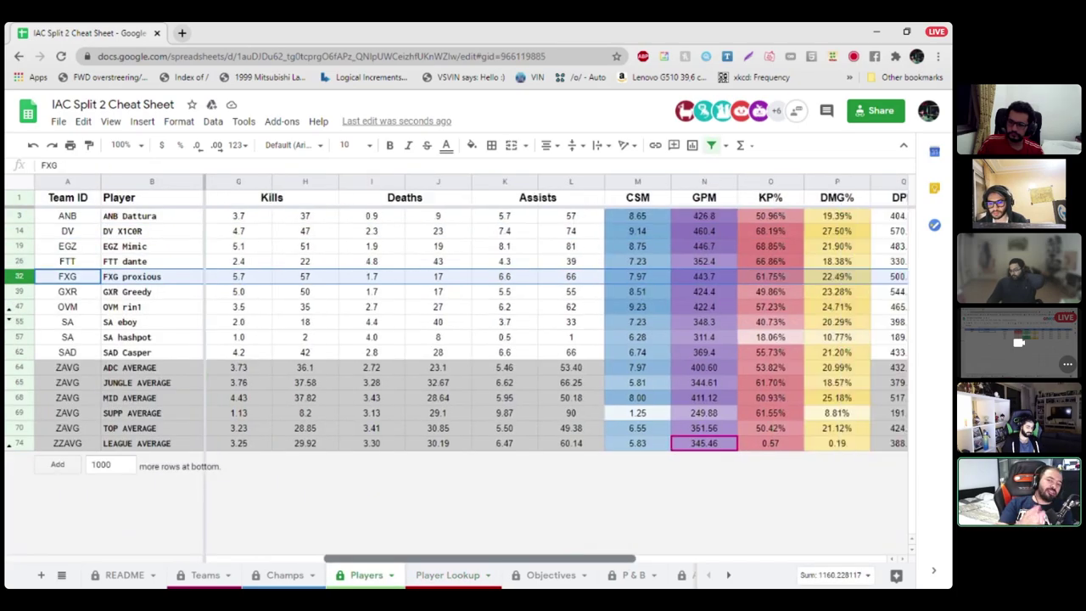
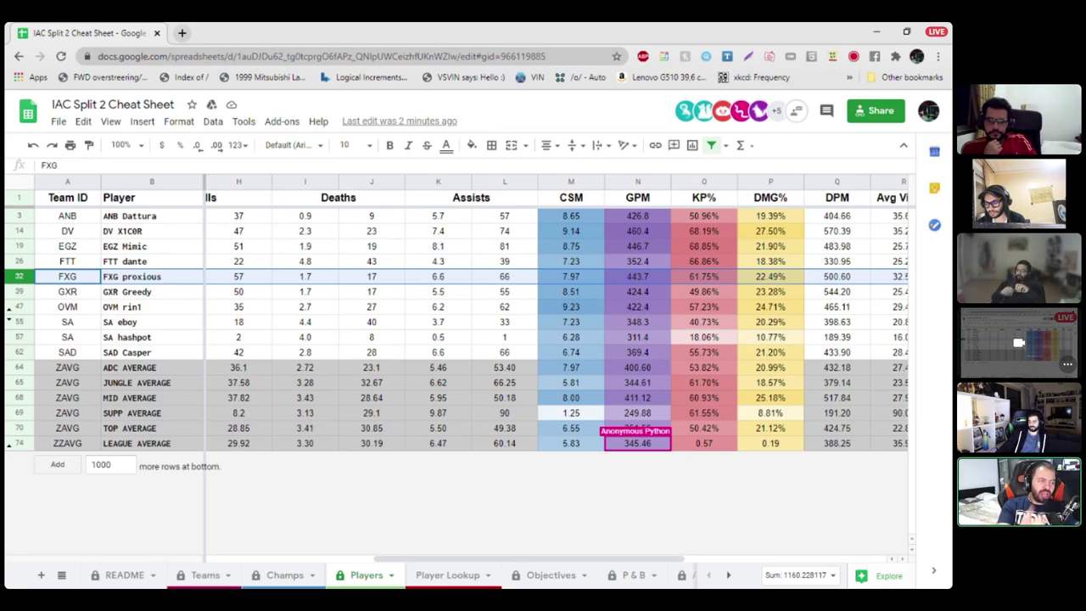
left_click_drag(528, 559, 361, 559)
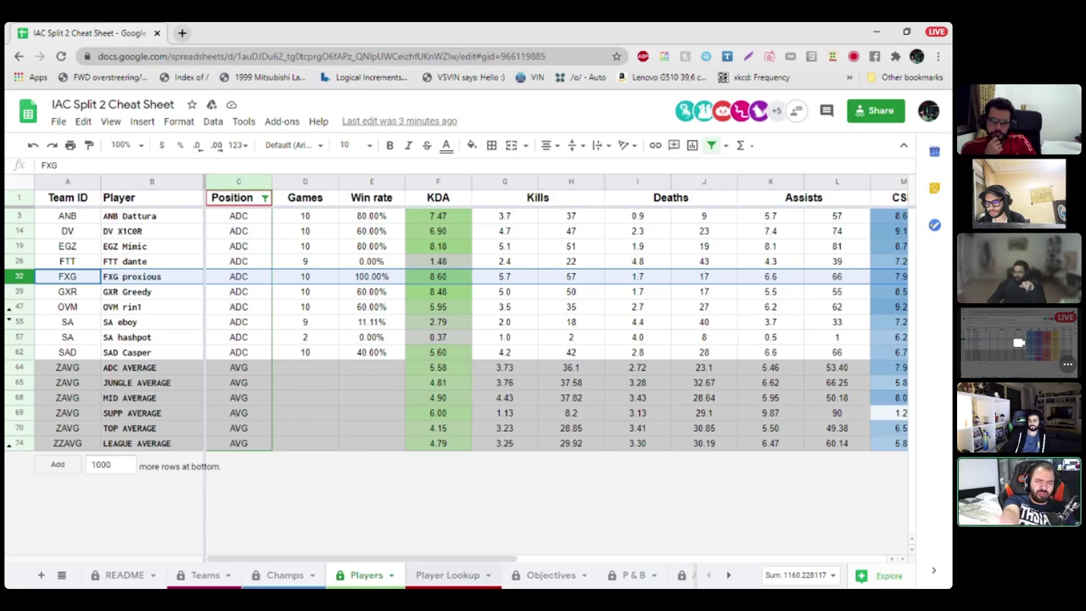
Step: Change the player in the Player Lookup sheet to the ANB team's ADC
key("ctrl+shift+Page_Down")
left_click(217, 213)
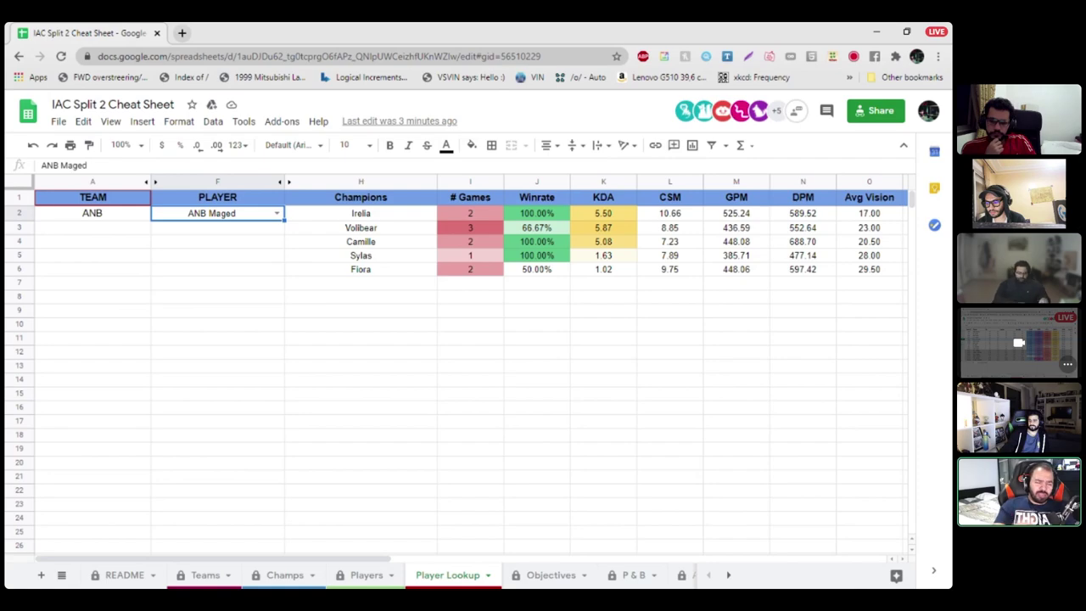
type("dat")
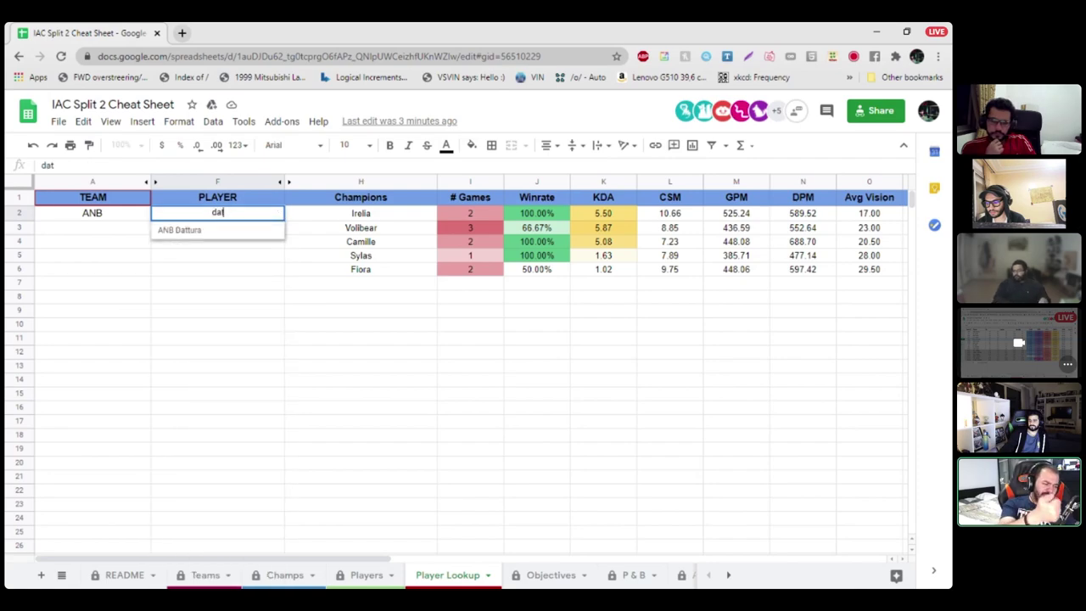
key("Return")
left_click(217, 324)
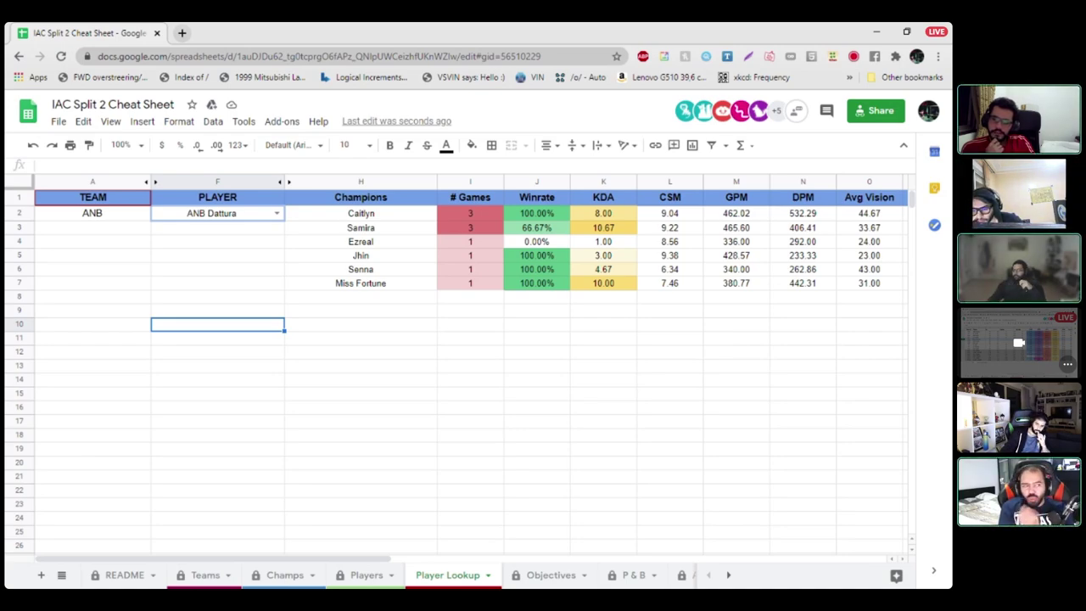
left_click(217, 213)
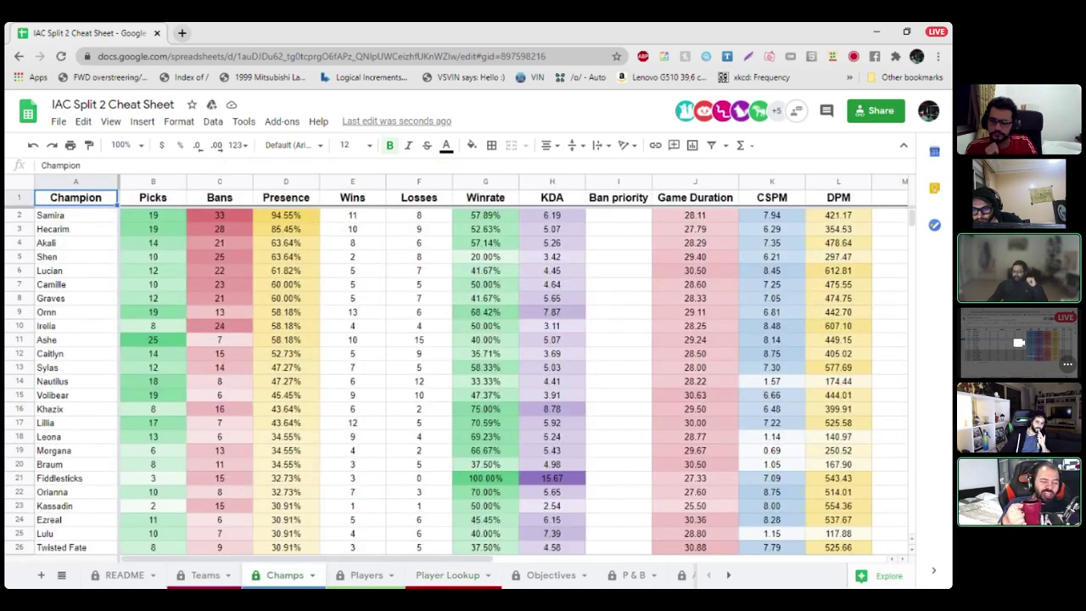
left_click(76, 270)
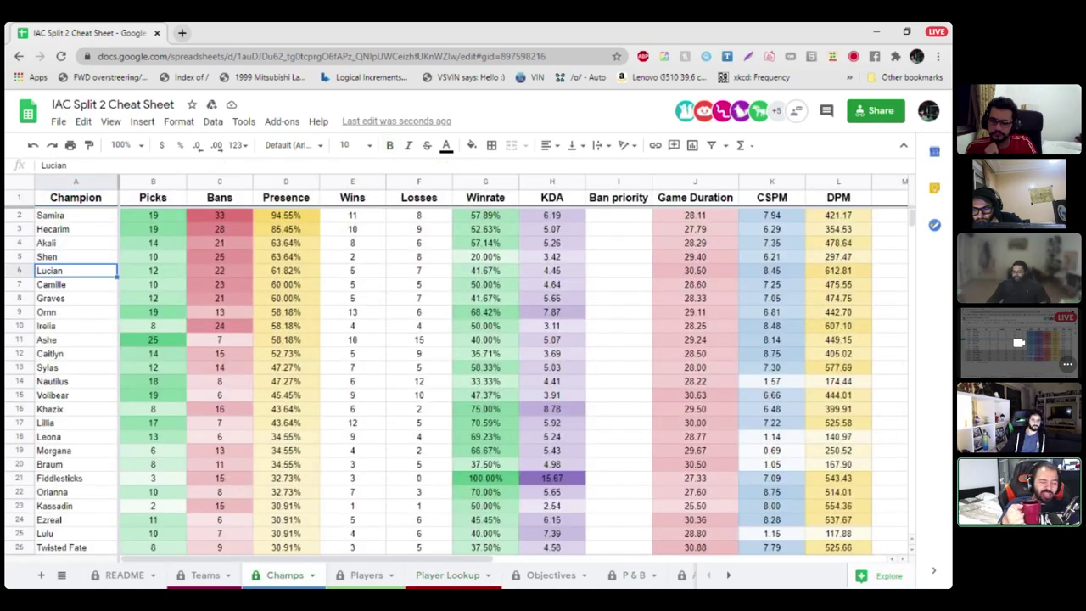
type("c")
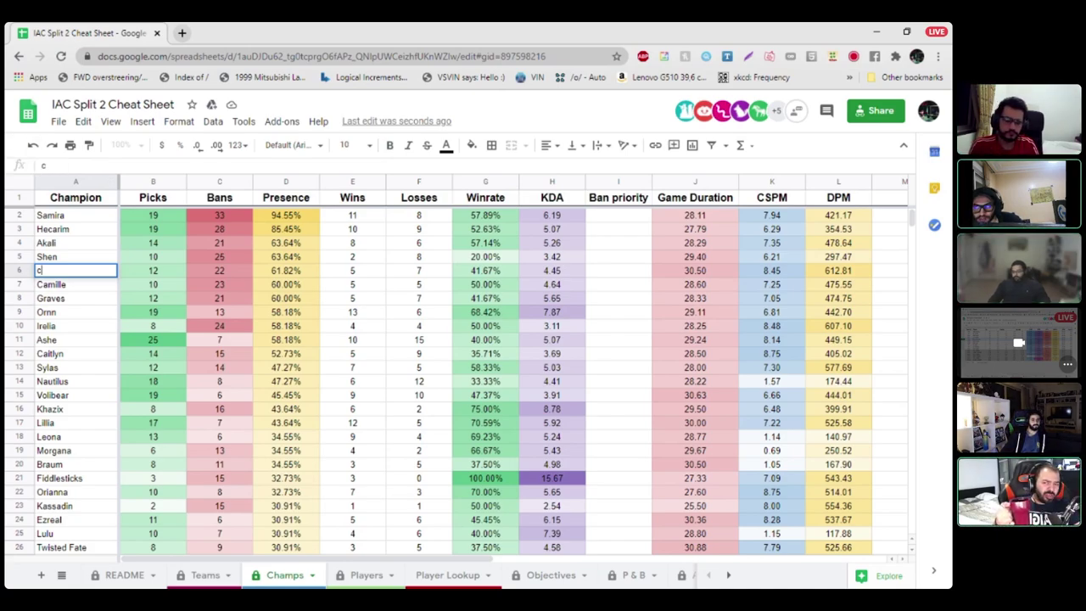
left_click(75, 242)
key("ctrl+z")
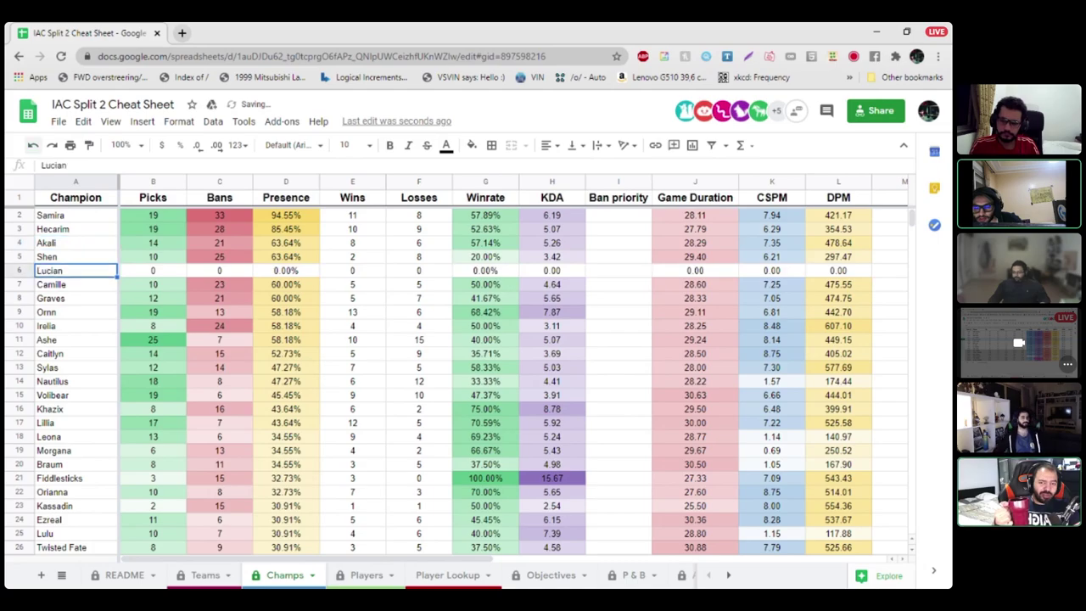
Step: Search the Champs sheet for "cait" and examine the matching champion's row
scroll(458, 381, "down", 3)
key("ctrl+f")
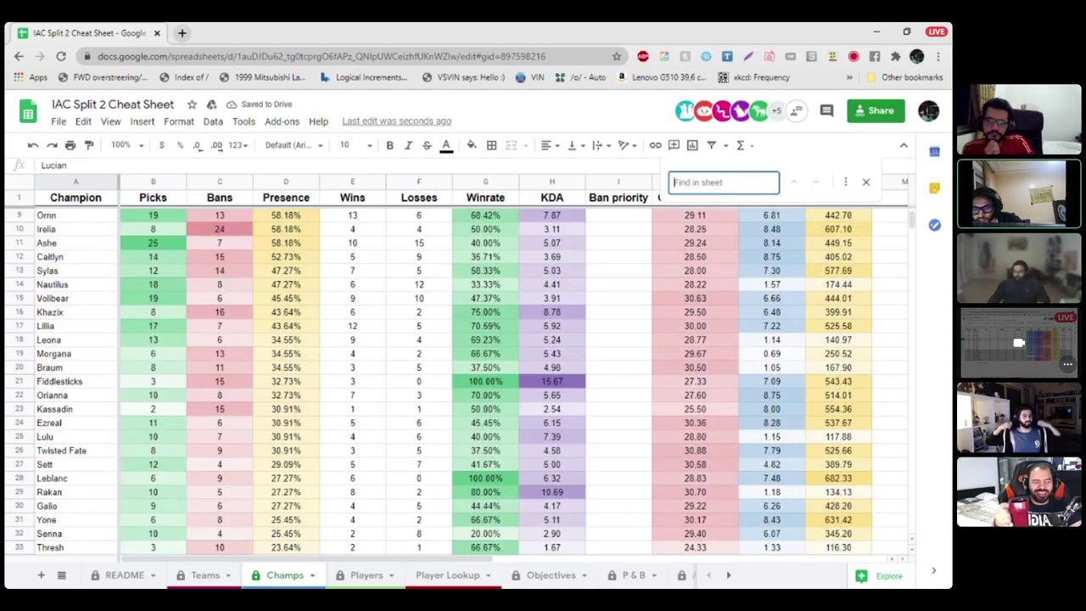
type("cau")
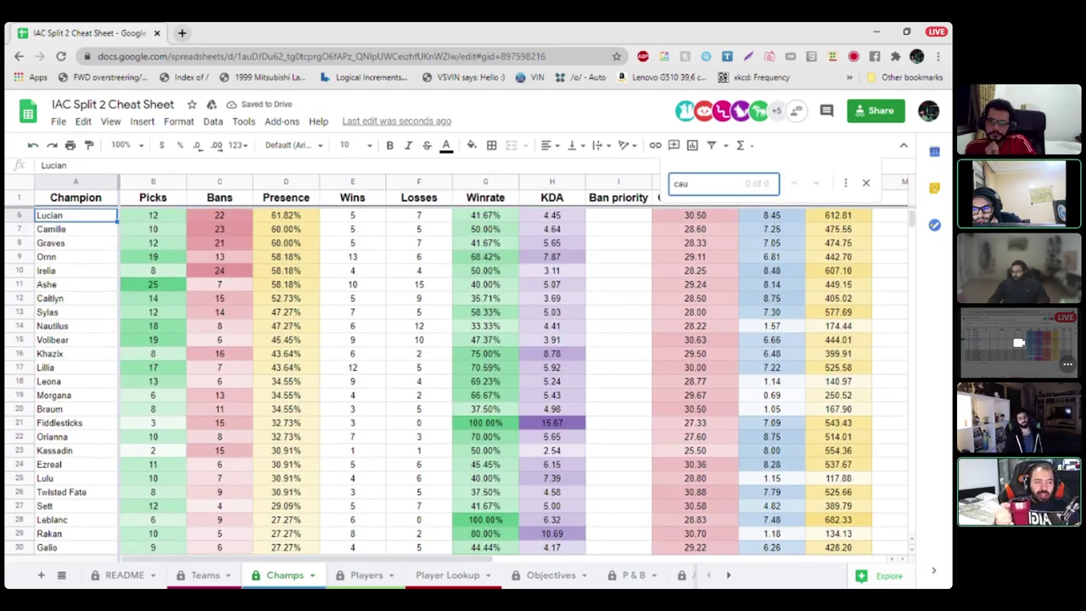
key("BackSpace")
type("it")
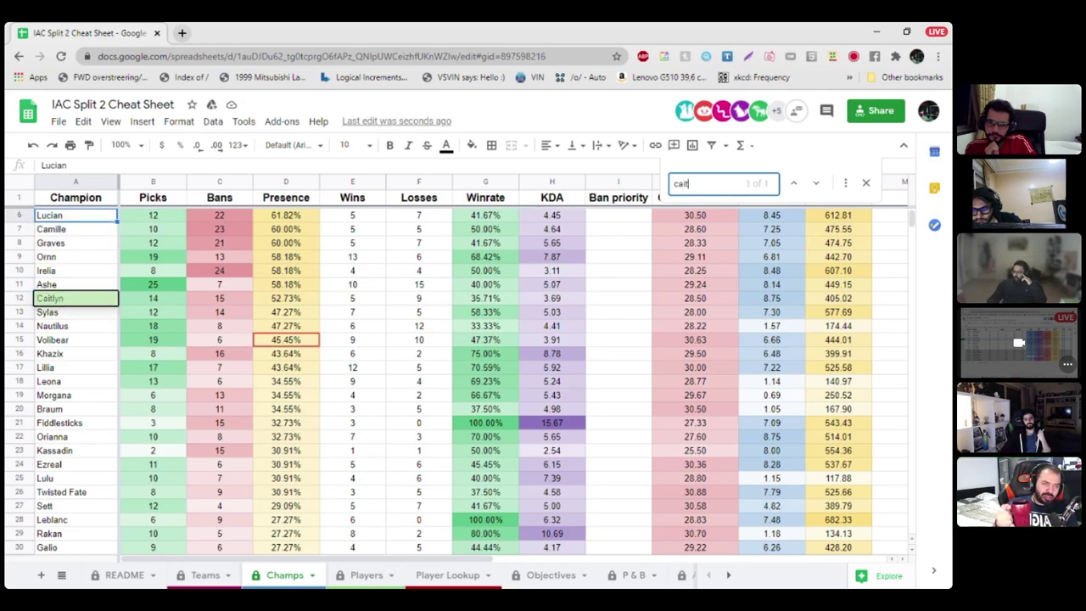
key("Return")
scroll(459, 374, "up", 2)
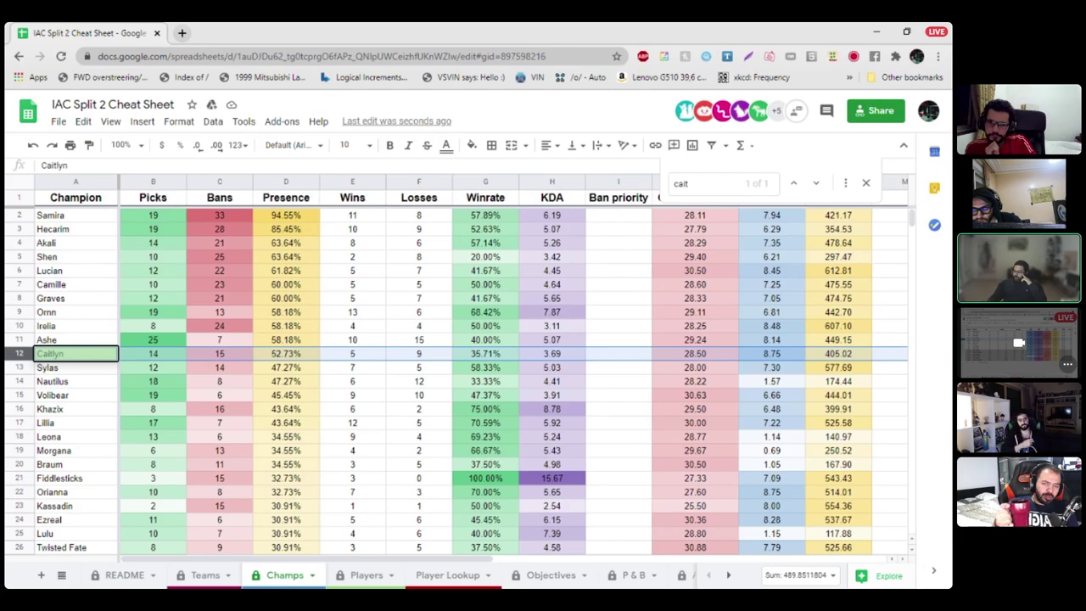
scroll(459, 373, "down", 8)
key("Return")
key("Escape")
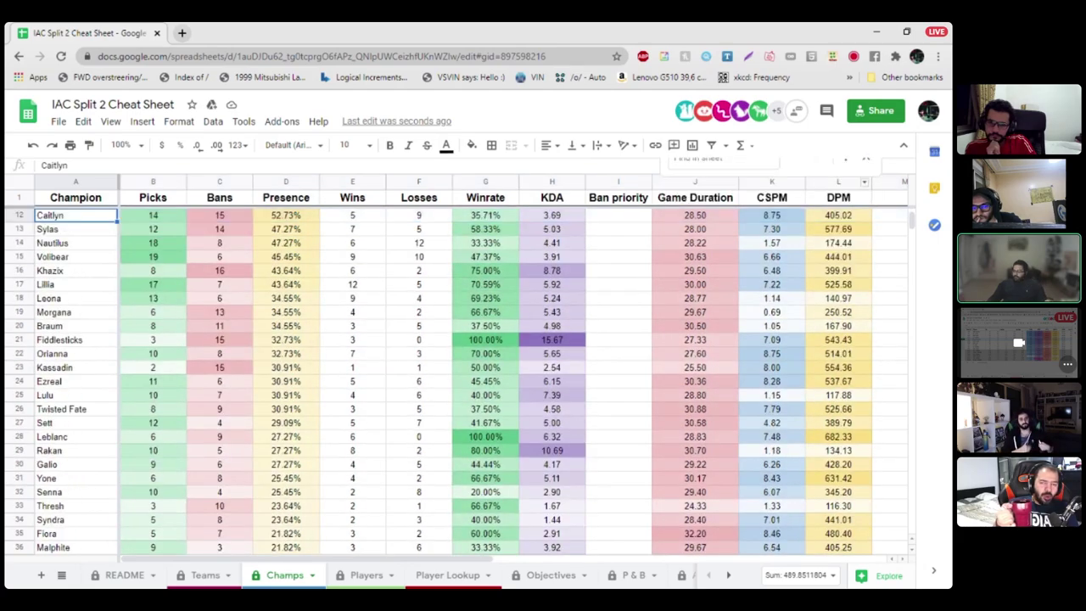
Step: Open the Player Lookup sheet and examine the current player's champion statistics through the Kill Participation column
left_click(447, 574)
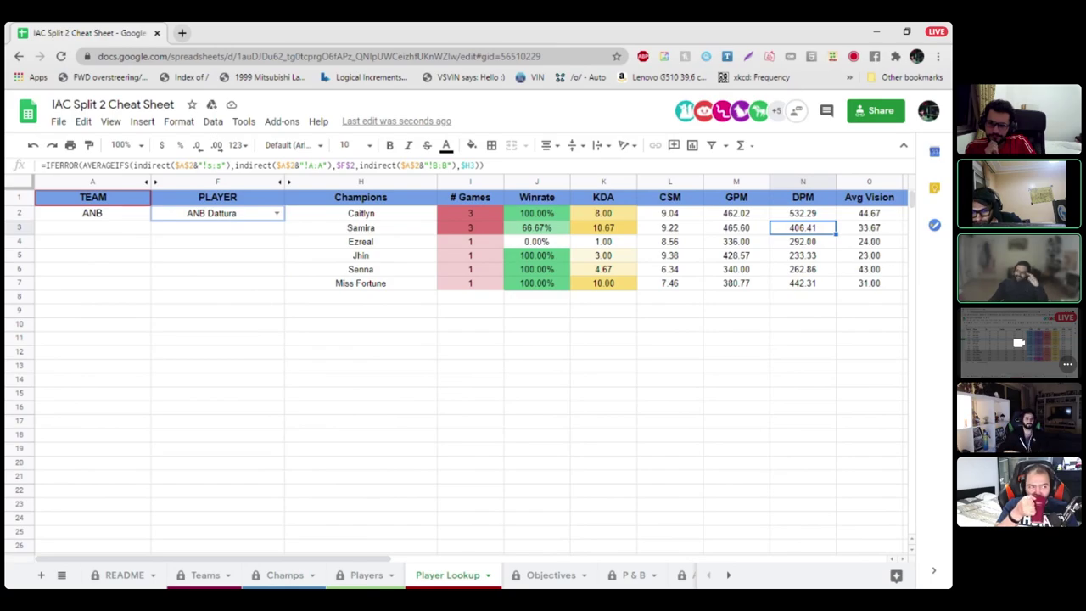
scroll(467, 340, "right", 3)
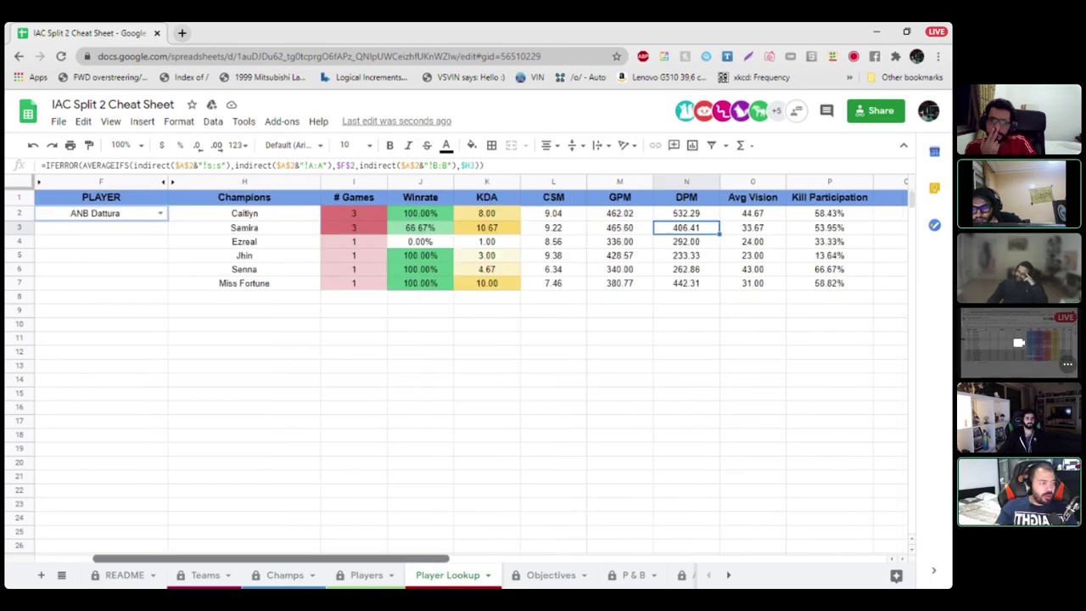
scroll(467, 339, "left", 3)
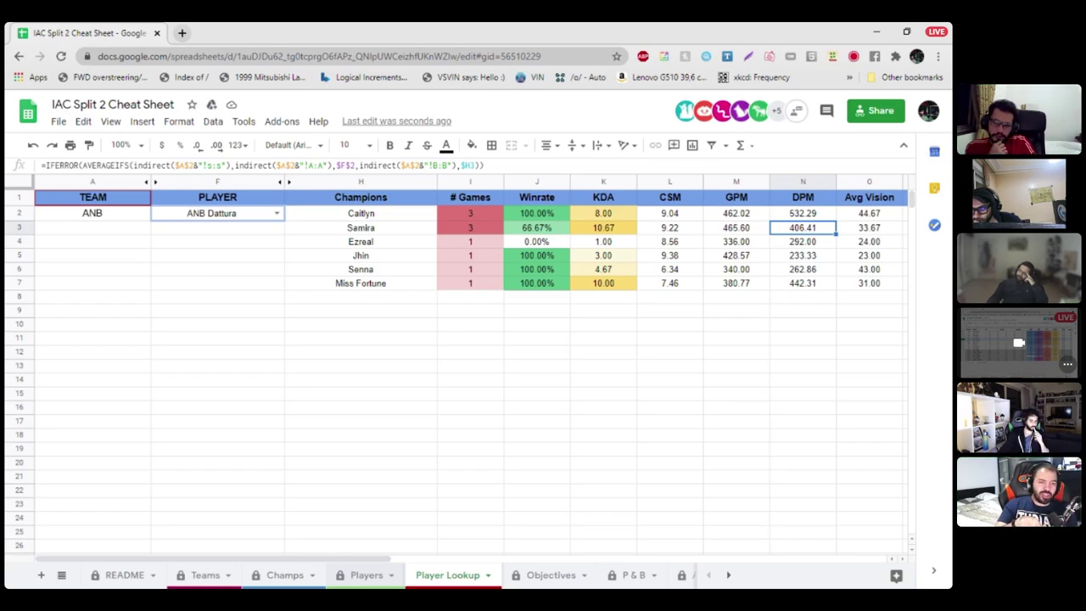
Step: Set the looked-up player to DV X1C0R and select Caitlyn in the champion list
left_click(217, 227)
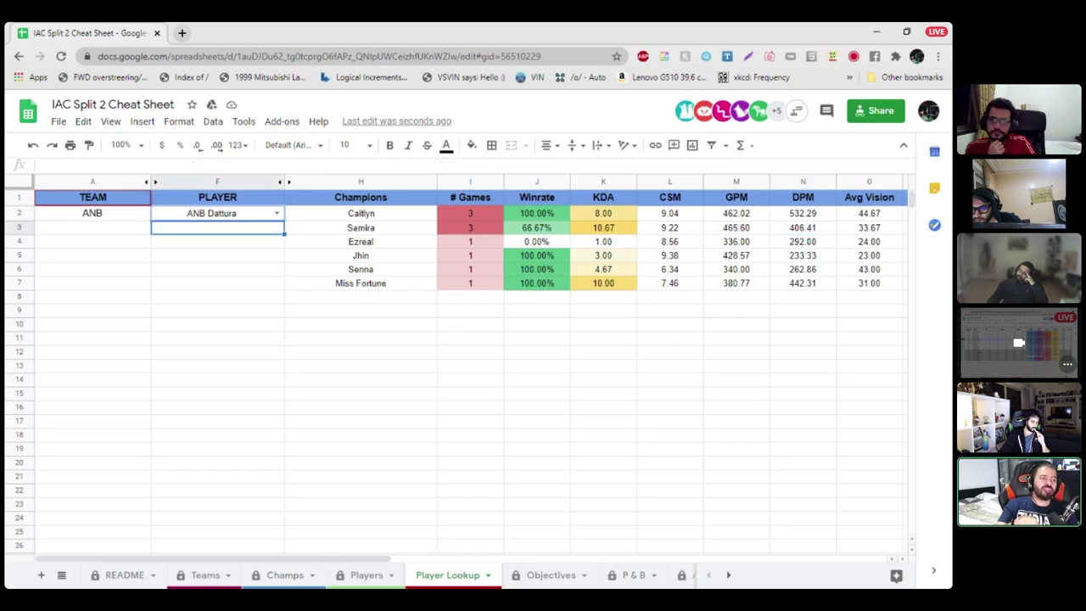
left_click(217, 213)
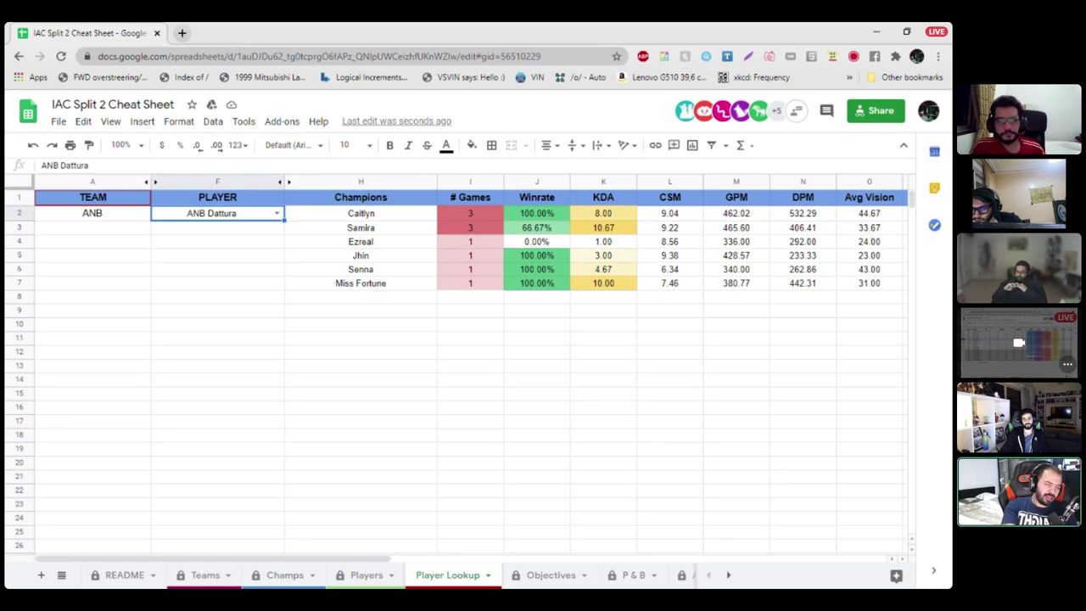
type("dv")
key("Down")
key("Down")
key("Down")
key("Down")
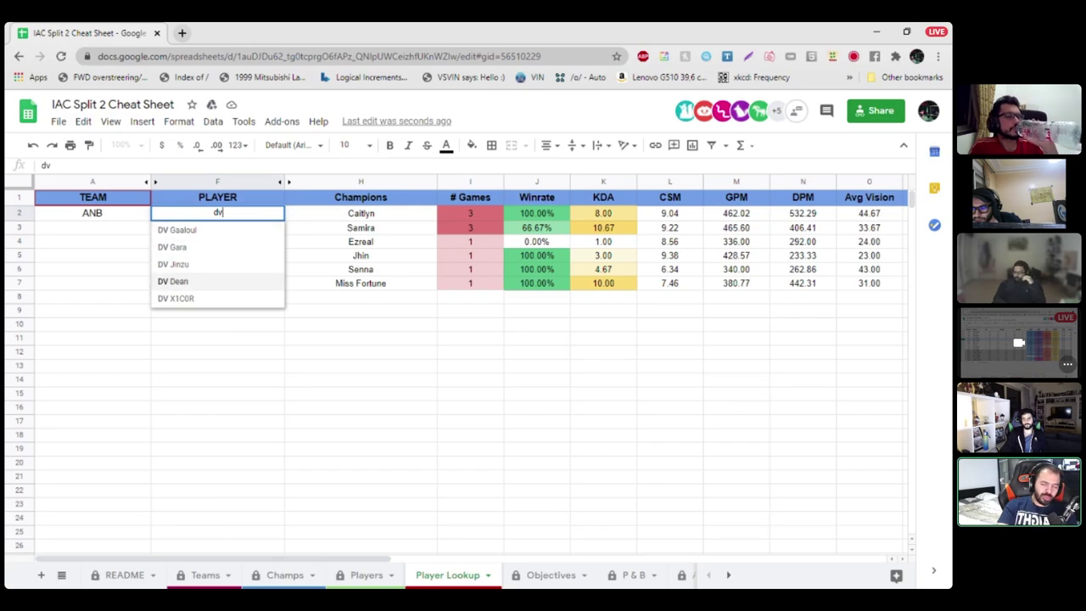
key("Down")
key("Return")
left_click(361, 311)
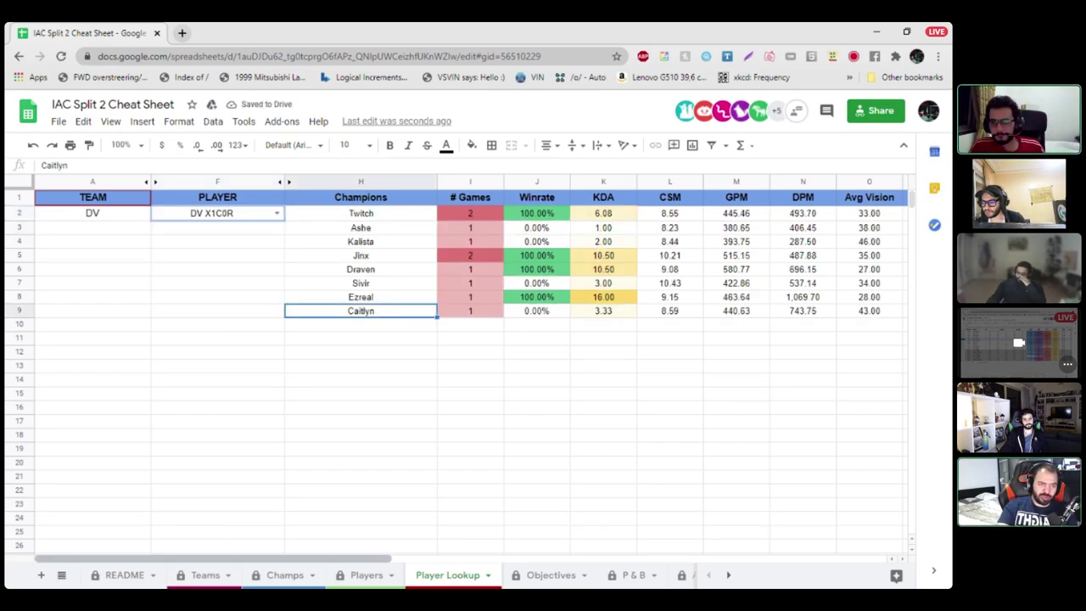
Step: Examine the remaining champion statistics of DV X1C0R, and open the Players sheet
scroll(336, 267, "right", 3)
scroll(336, 268, "left", 3)
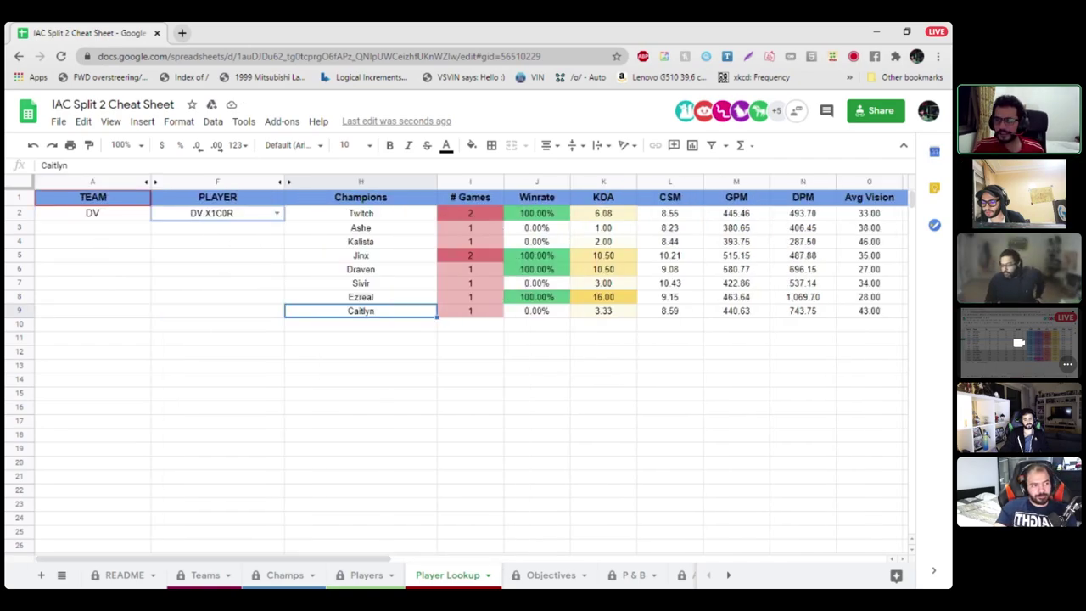
key("ctrl+shift+Page_Up")
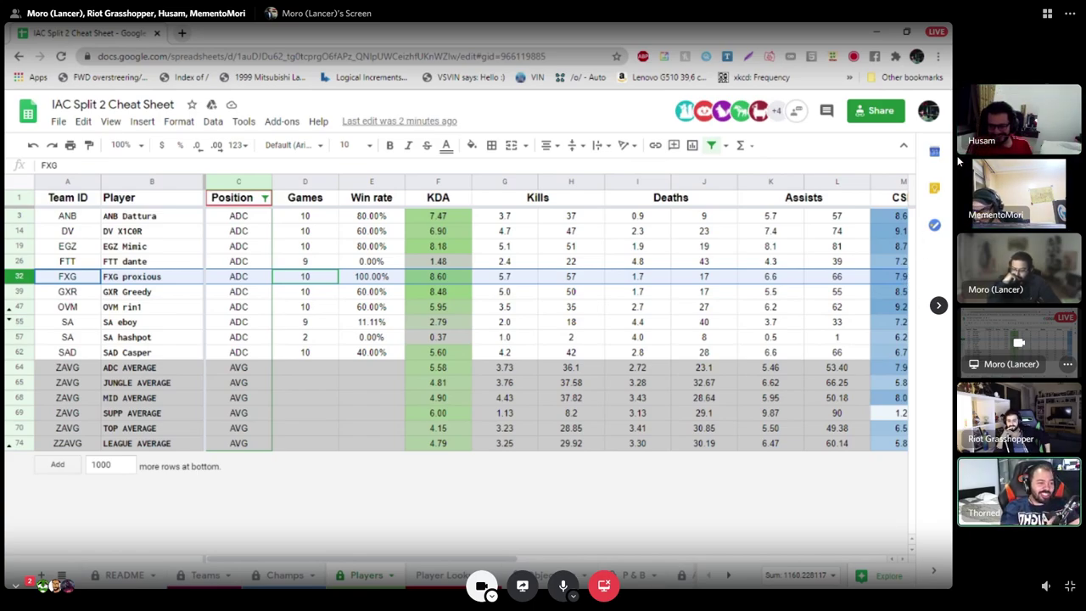
Step: Show the Discord call as a full-screen participant grid, and bring the shared spreadsheet stream back into focus
left_click(1049, 15)
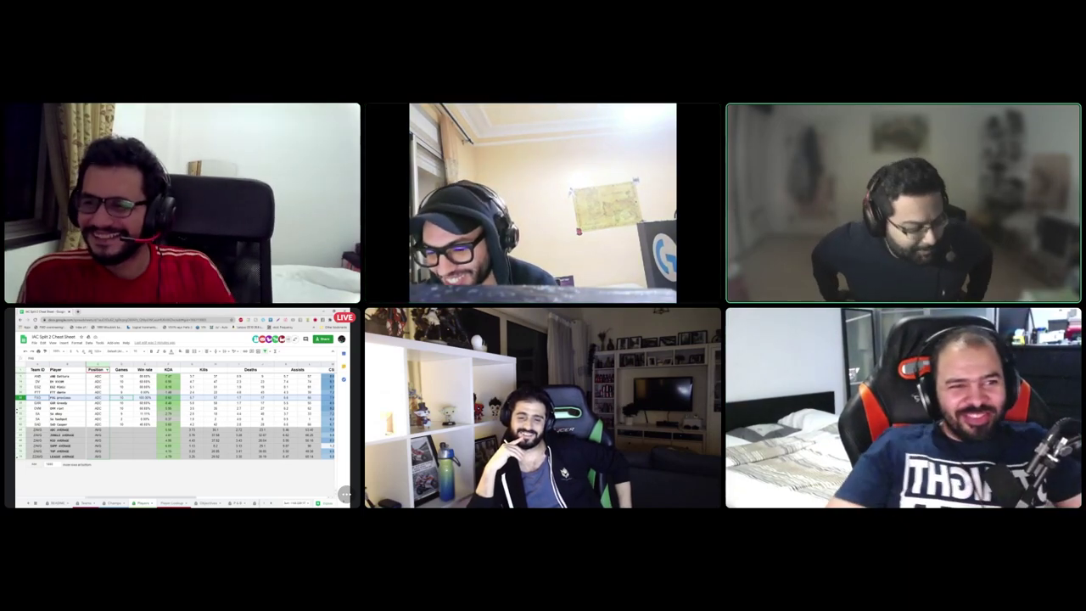
mouse_move(883, 454)
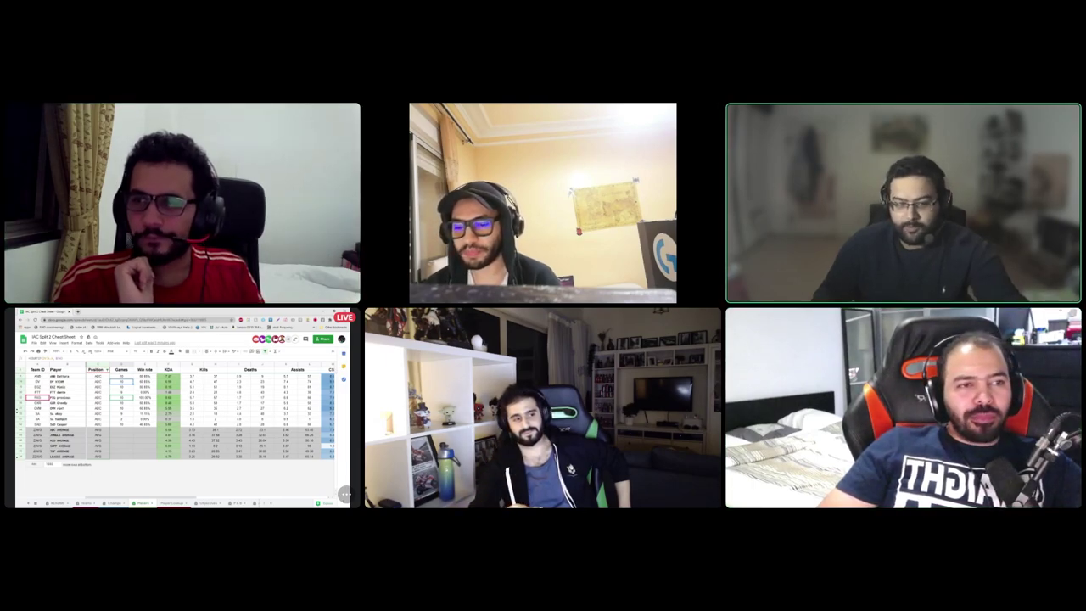
key("Escape")
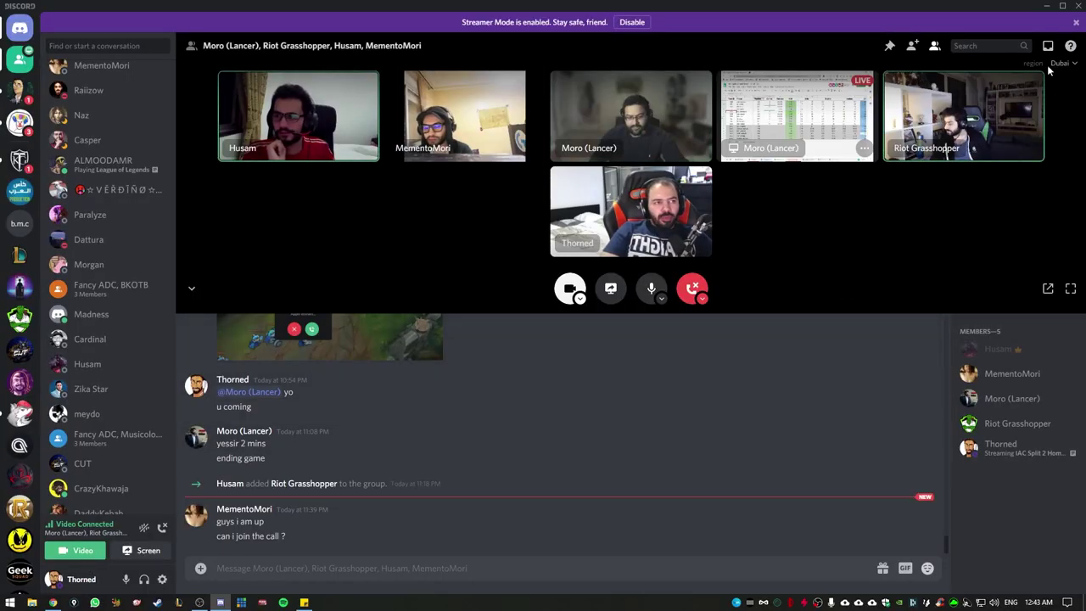
left_click(1070, 288)
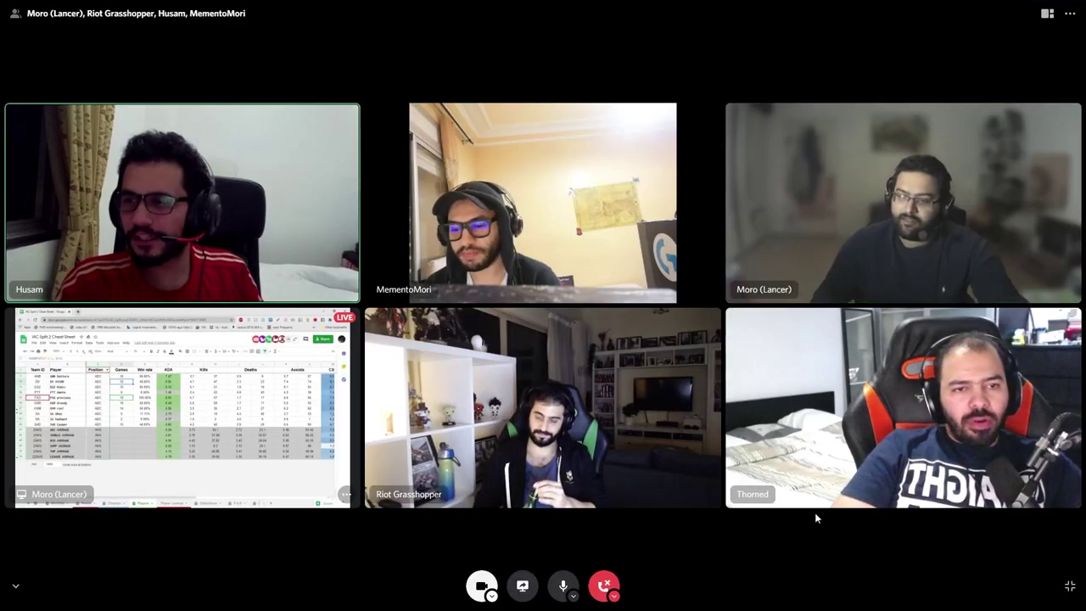
left_click(175, 427)
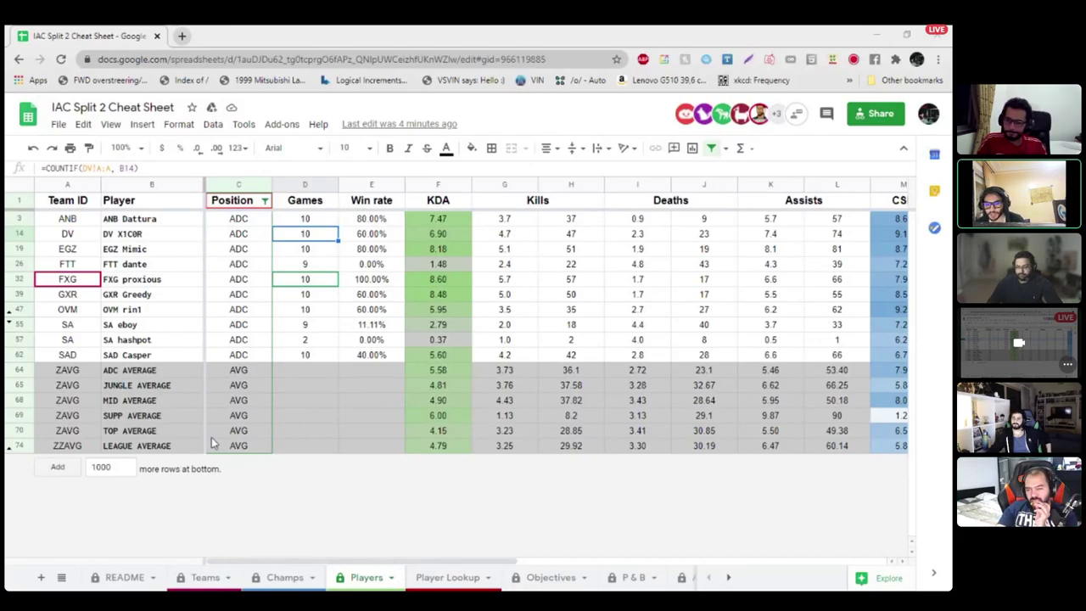
Step: On the Player Lookup sheet, set the looked-up player to FXG proxious
left_click(447, 575)
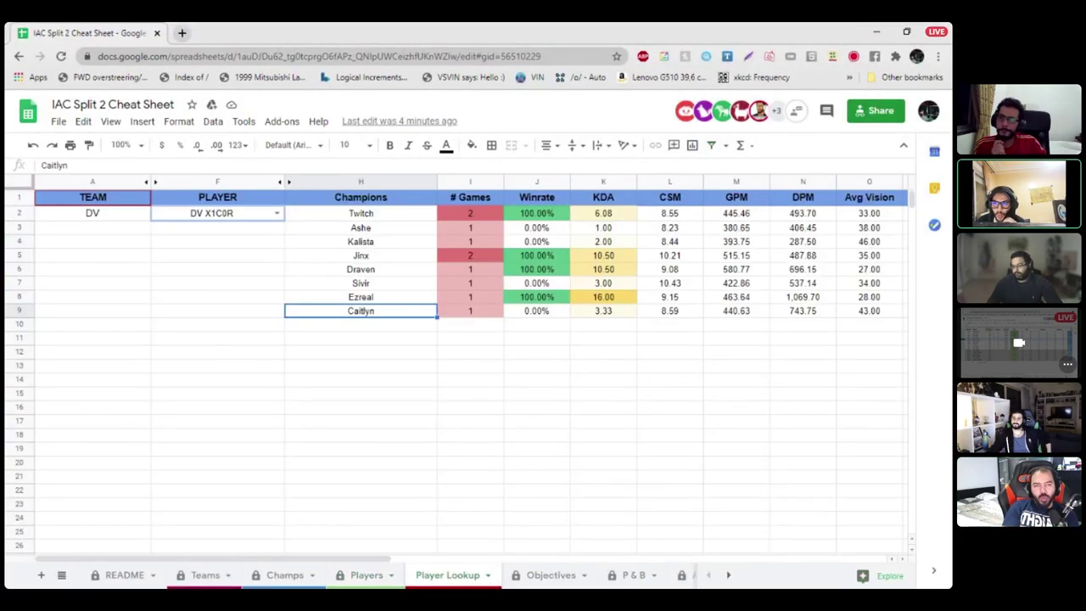
type("proxi")
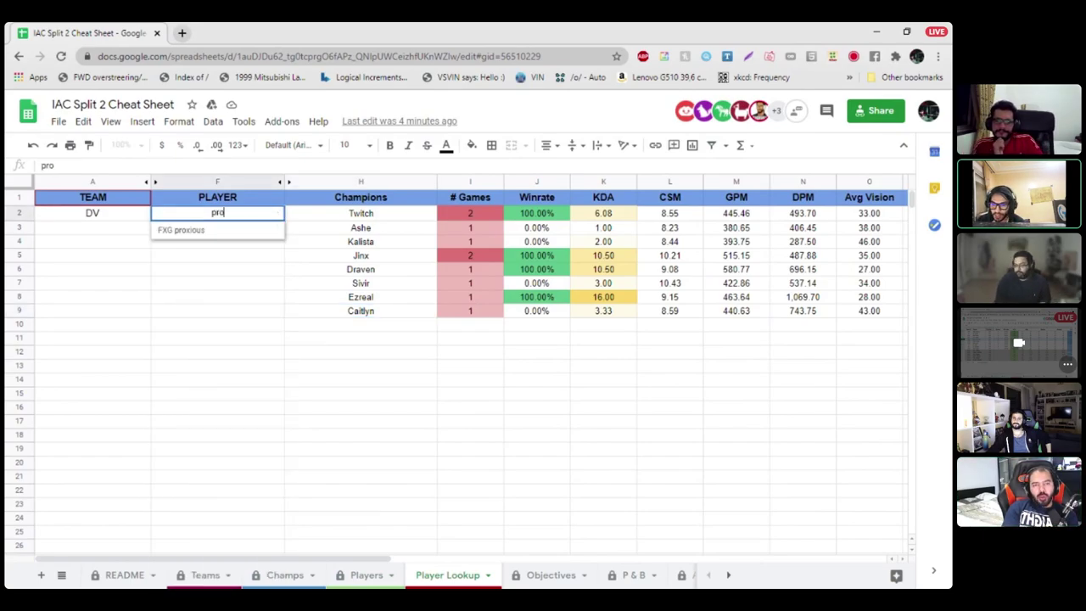
key("Return")
left_click(218, 311)
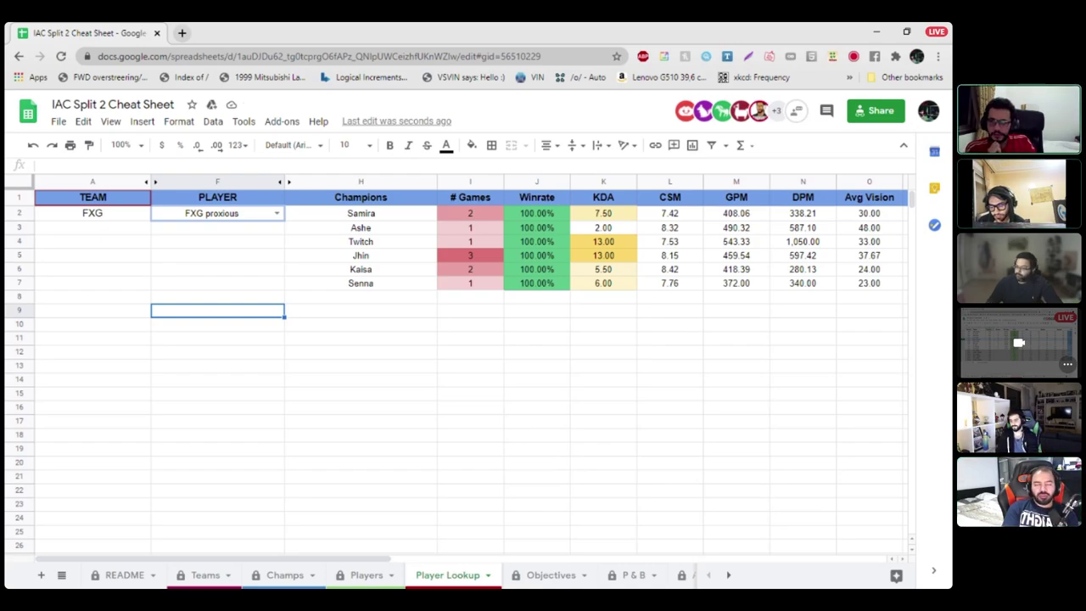
Step: Examine the number of games, winrate and KDA in the Jhin row
left_click(360, 256)
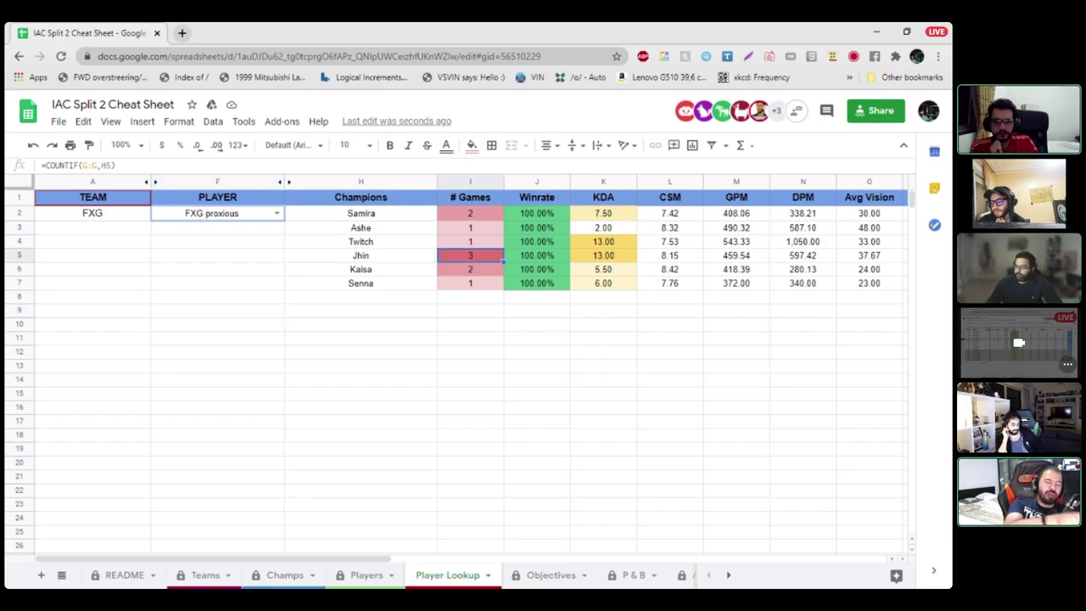
left_click(604, 255)
key("Left")
key("Left")
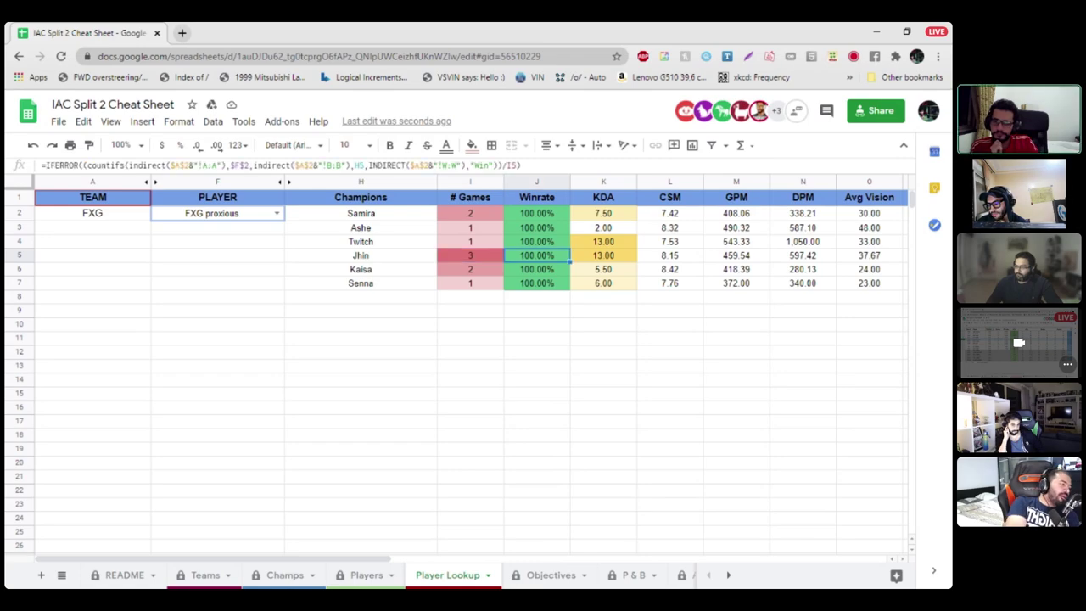
key("Right")
key("Right")
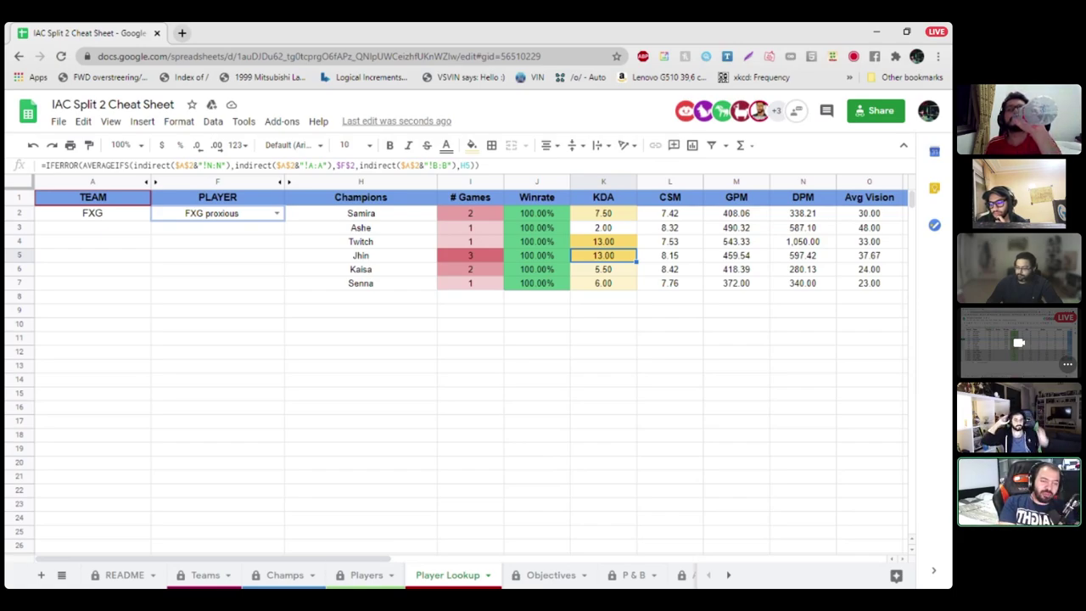
Step: On the Players sheet, sort the ADC rows by the DMG% column in descending order
key("ctrl+shift+Page_Up")
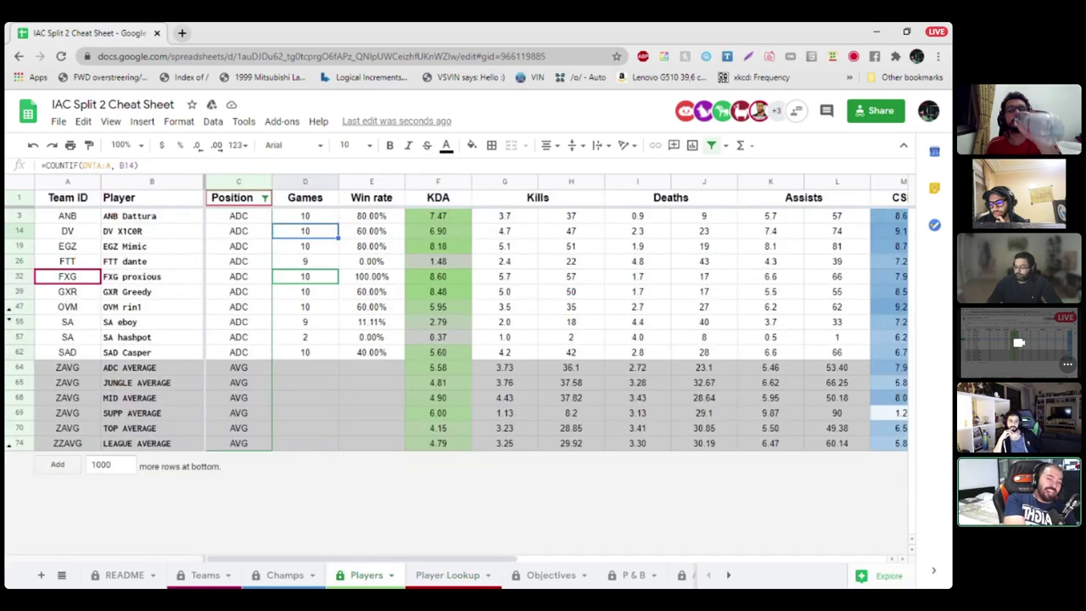
left_click(504, 322)
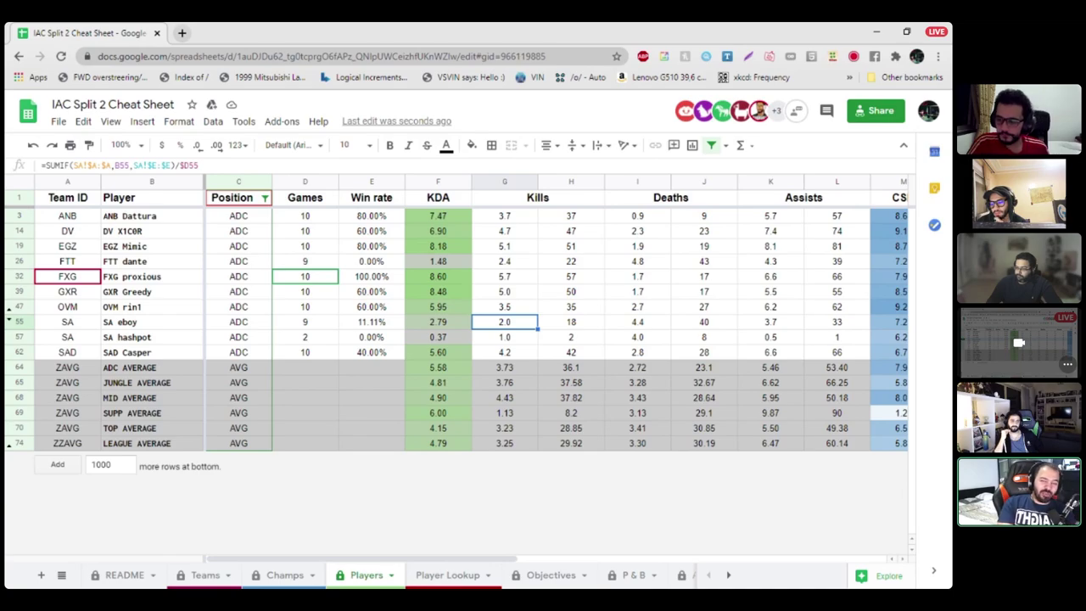
scroll(556, 329, "right", 6)
scroll(556, 330, "left", 1)
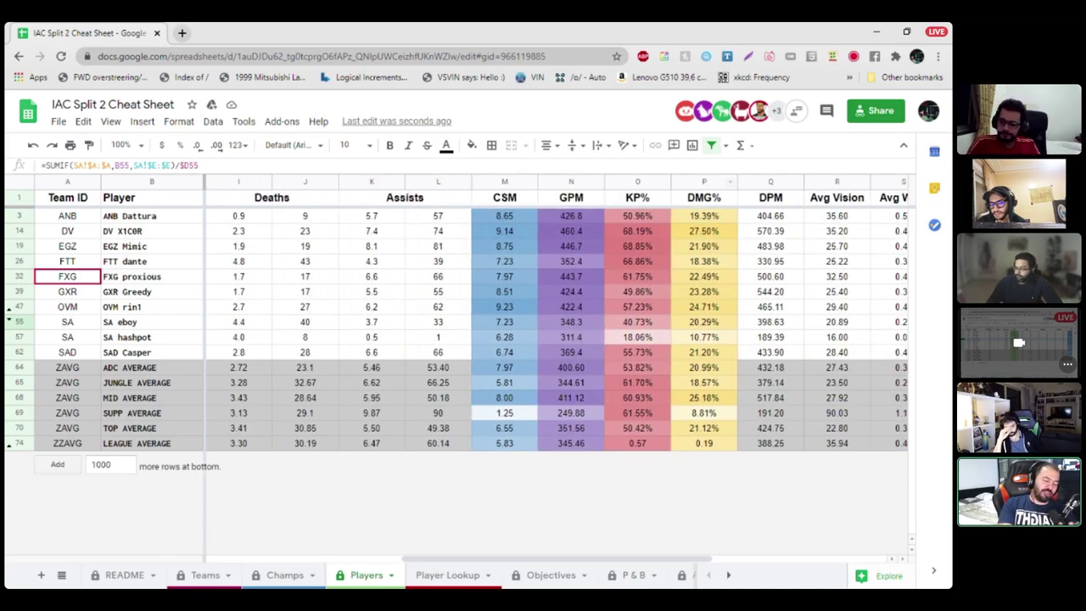
left_click(704, 182)
right_click(704, 182)
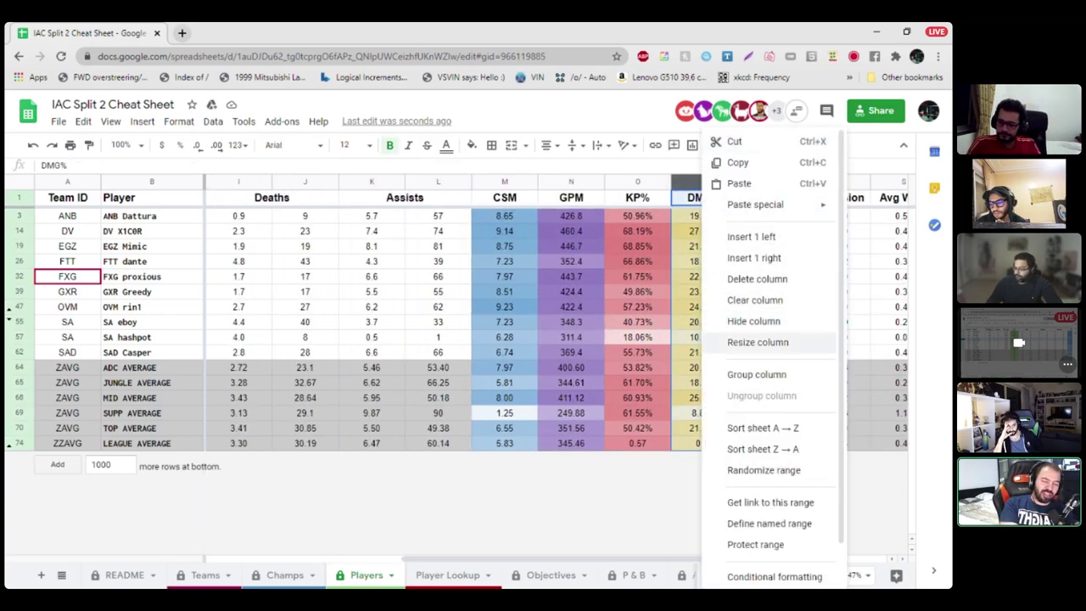
left_click(747, 448)
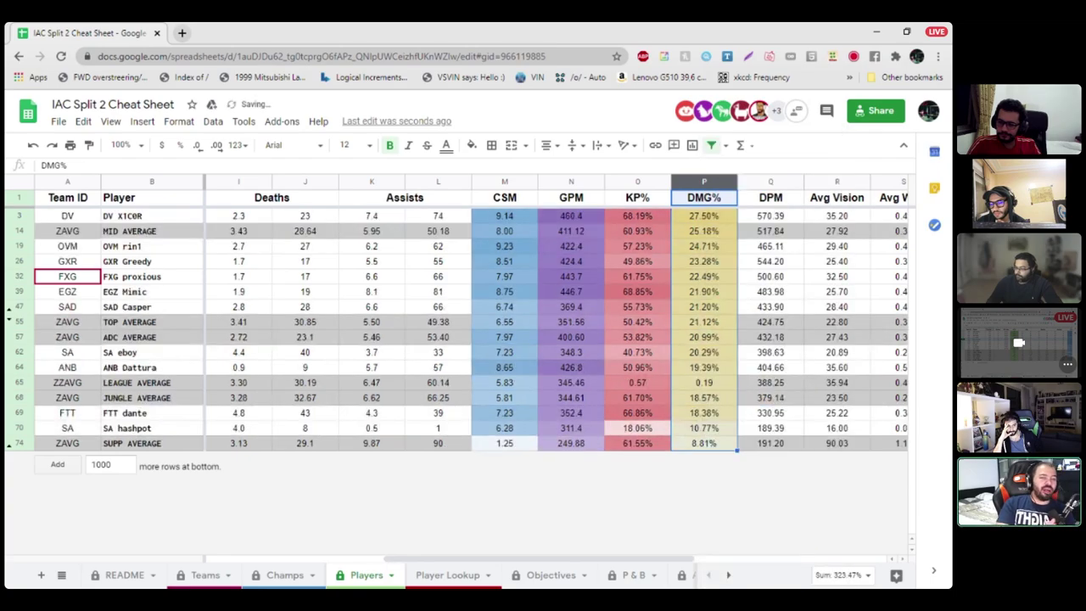
Step: Go through the highest DMG% values down to the GXR Greedy row
key("Down")
key("Down")
key("Down")
key("Up")
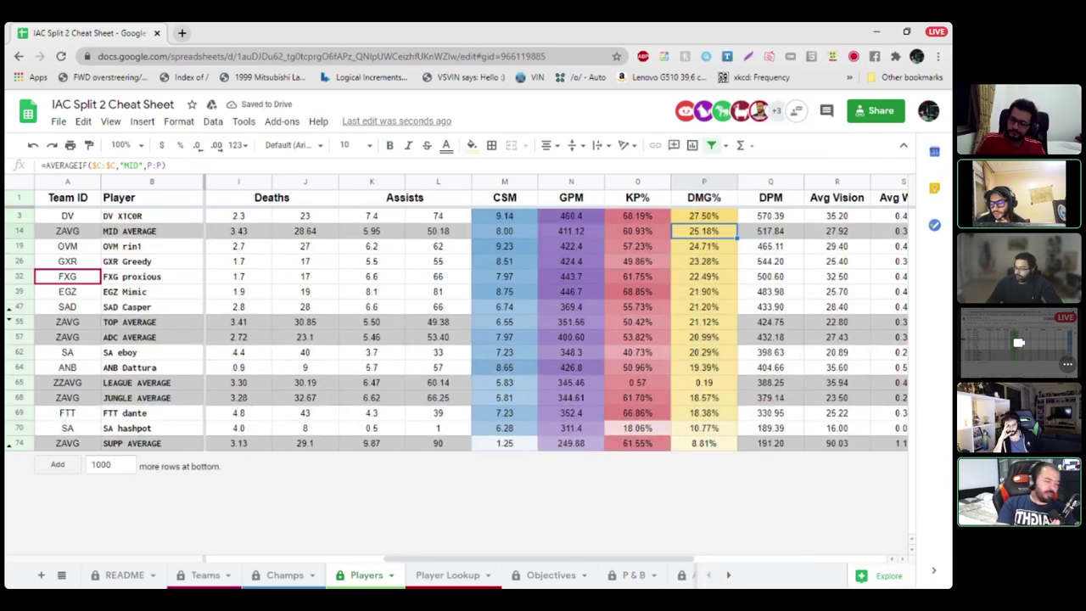
key("Down")
key("Down")
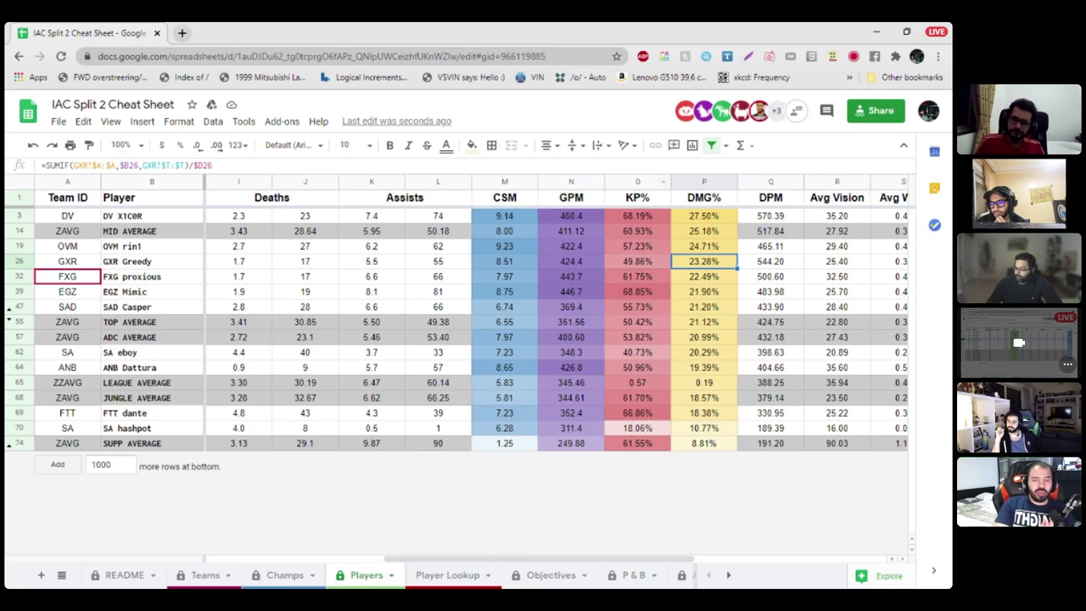
Step: Sort the sheet by the KP% column in descending order and select the first player's KP% value
right_click(637, 182)
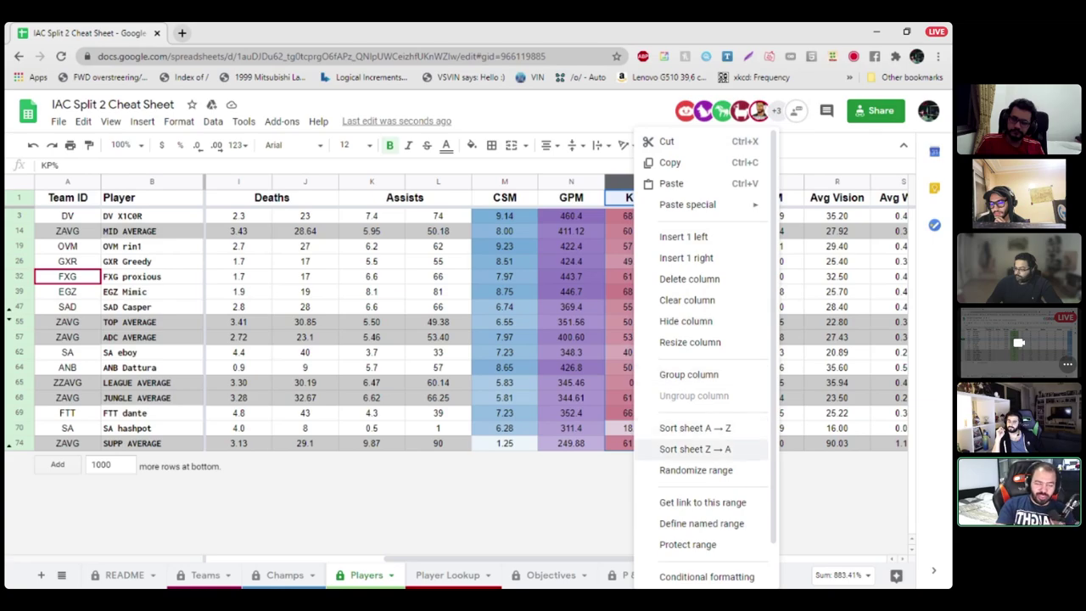
left_click(696, 450)
left_click(571, 321)
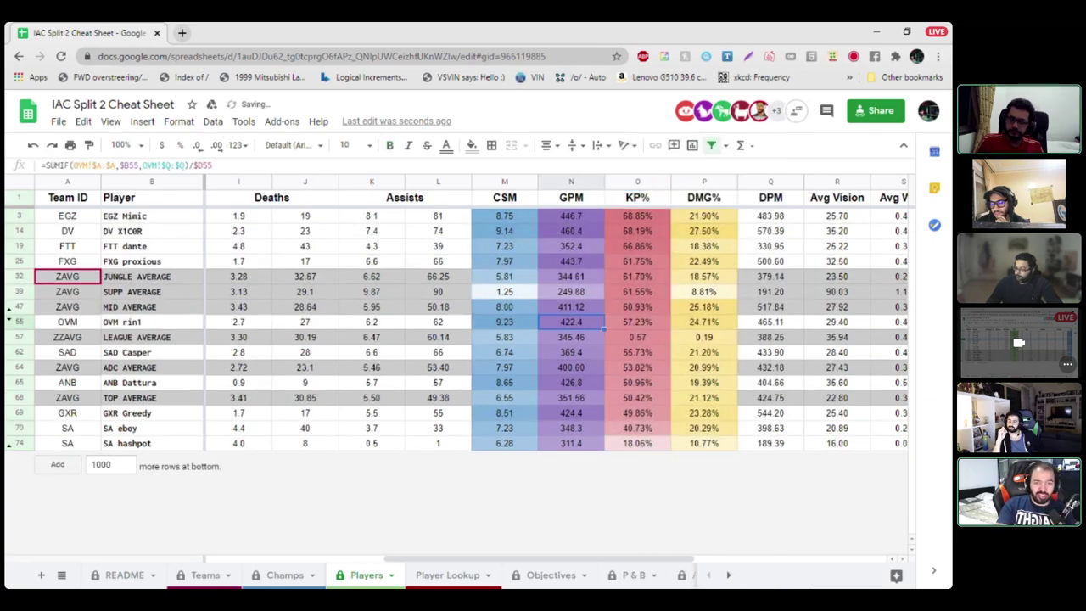
left_click(637, 215)
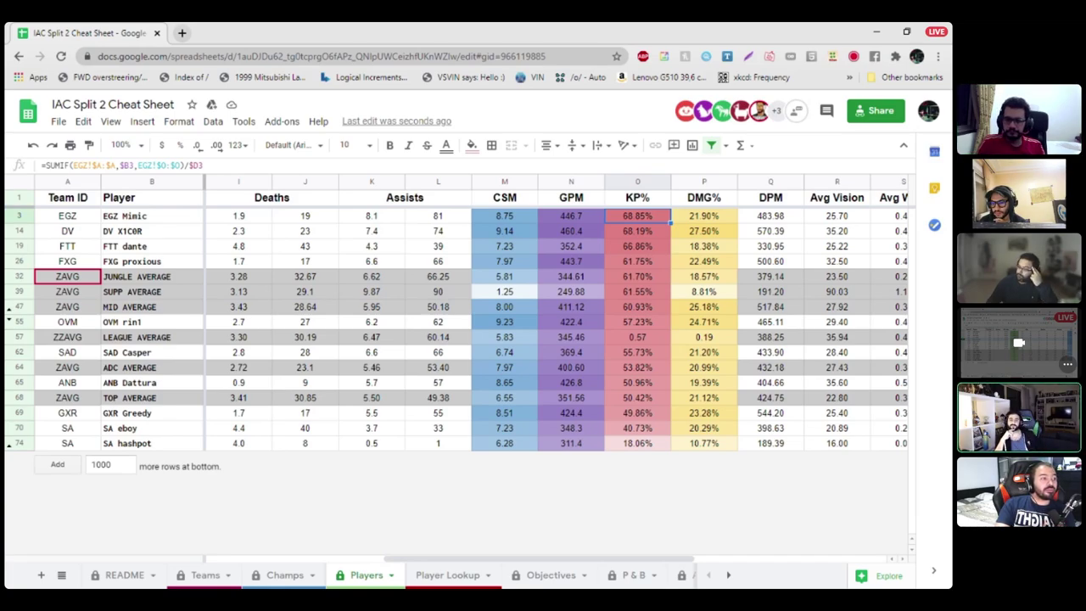
Step: Sort the Players sheet by CSM in descending order, compare the neighbouring stat columns and select GXR Greedy's DMG% value
left_click(505, 181)
right_click(504, 182)
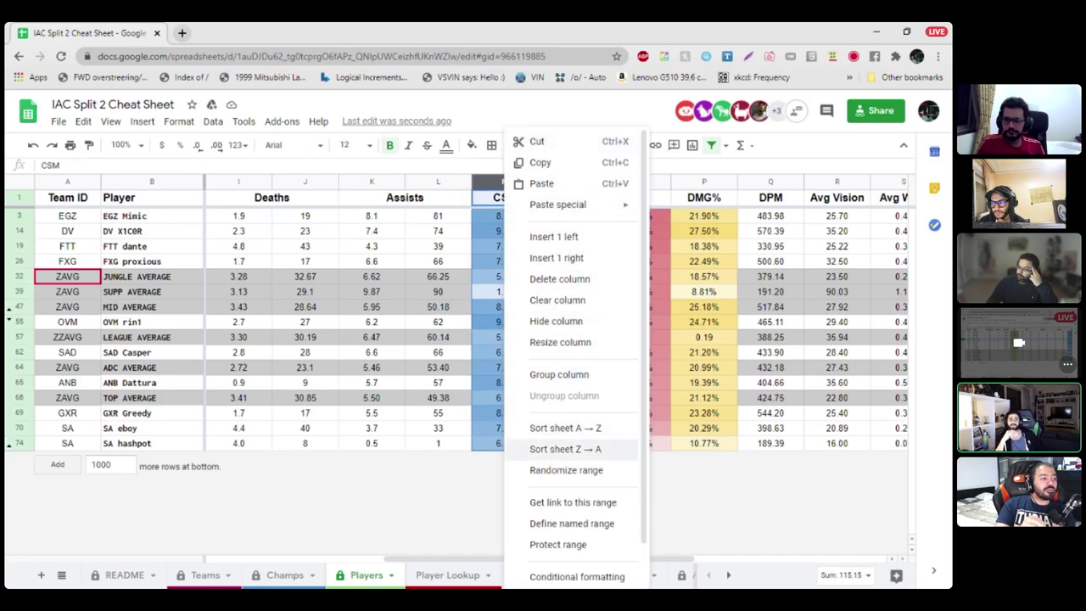
left_click(565, 449)
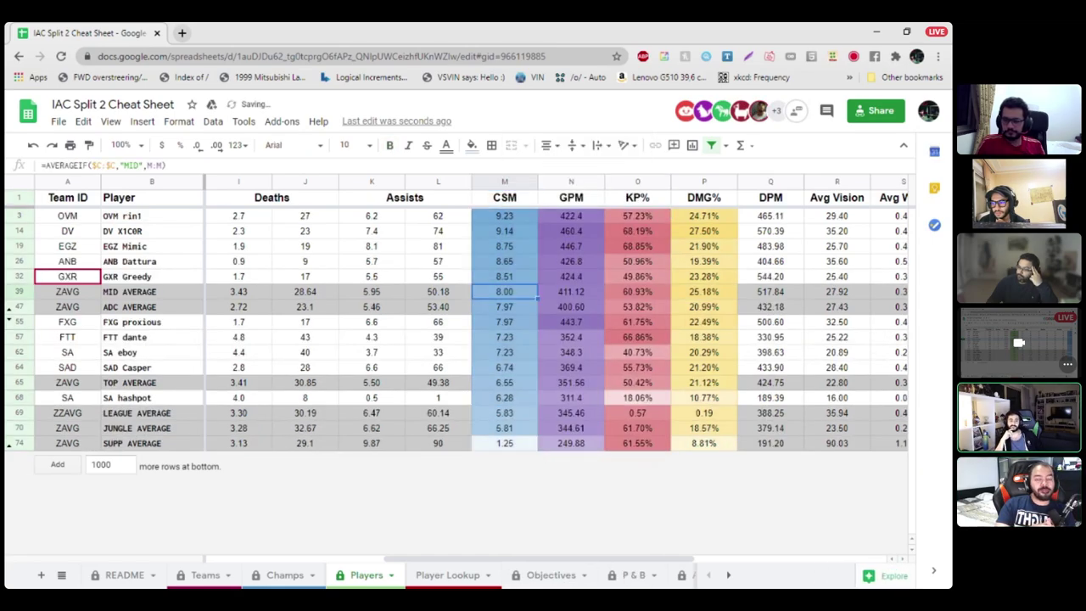
scroll(535, 558, "left", 1)
scroll(522, 558, "left", 1)
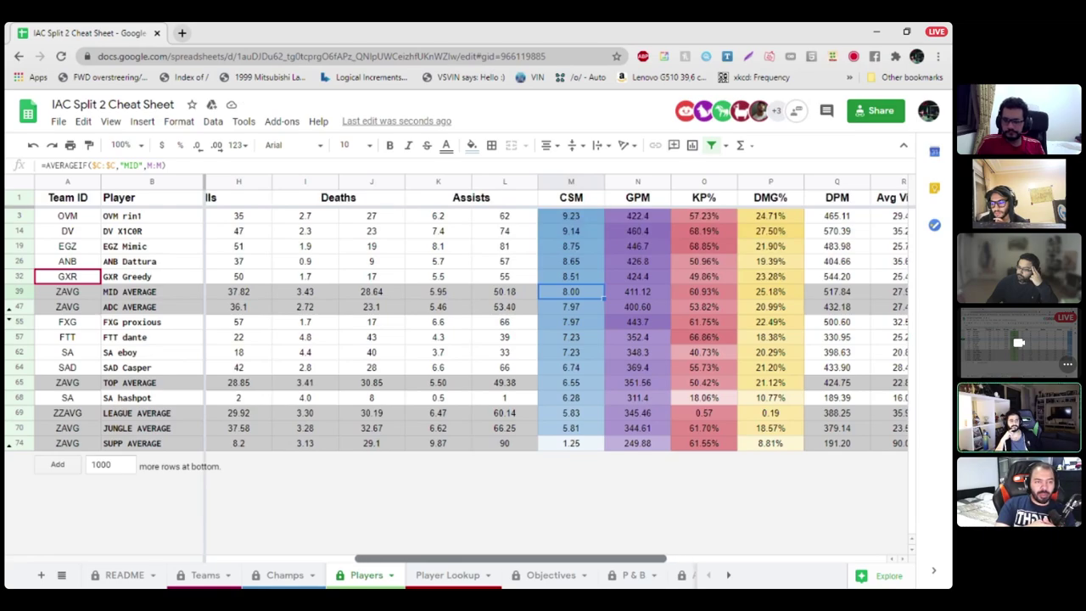
scroll(556, 329, "left", 2)
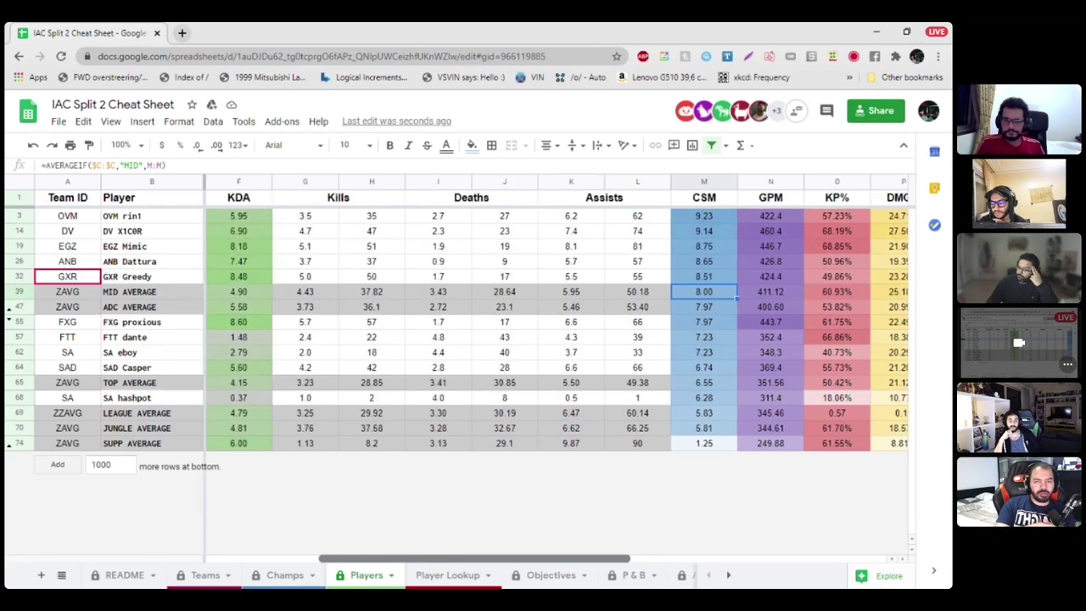
scroll(556, 330, "right", 1)
scroll(556, 329, "right", 2)
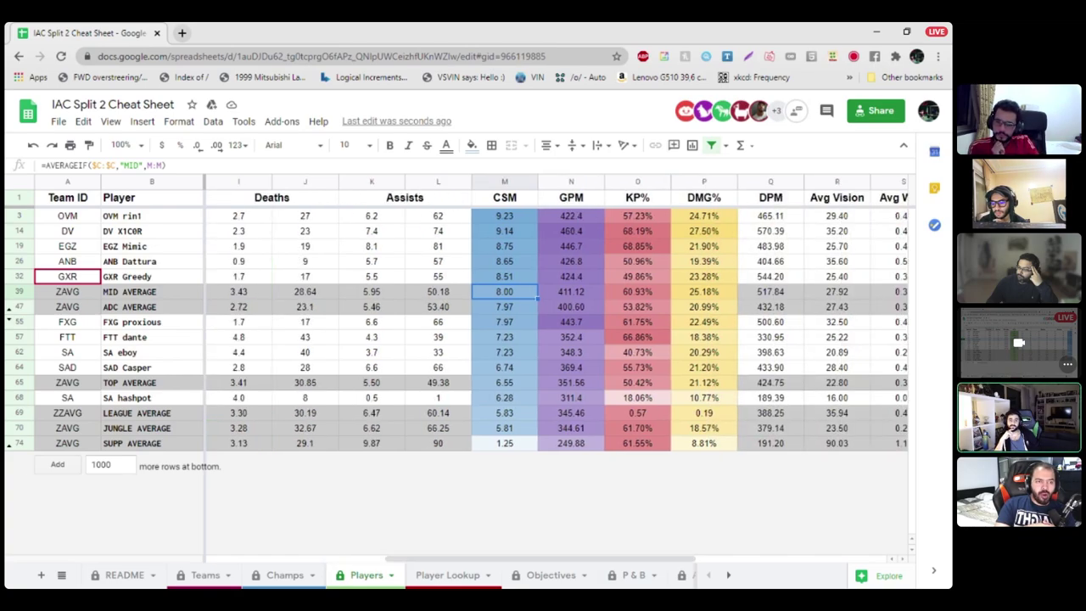
left_click(703, 276)
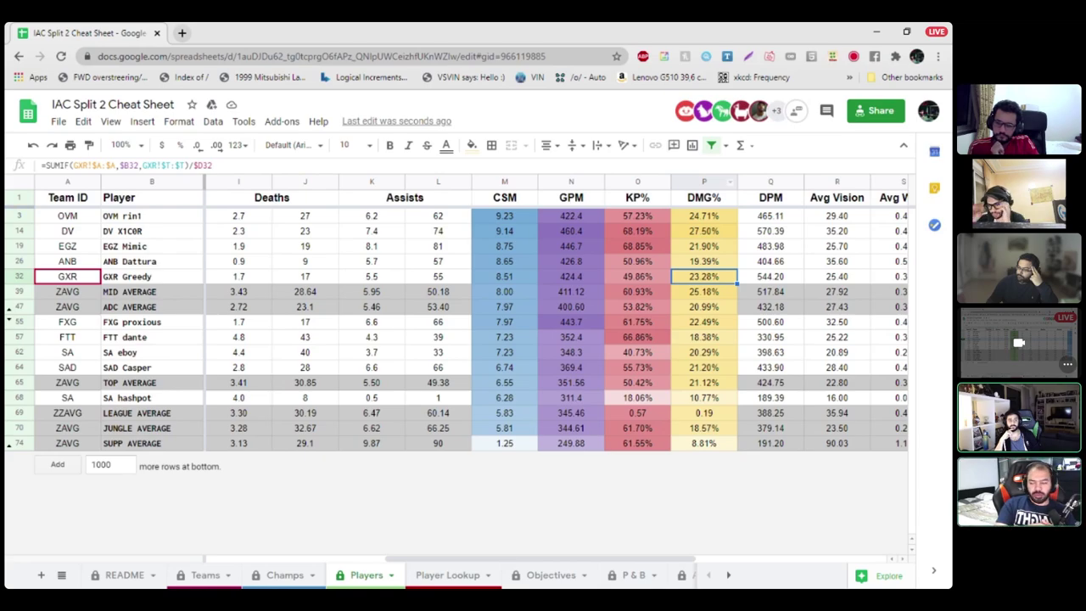
Step: Sort the Players sheet by the DPM column in descending order
left_click(768, 181)
right_click(768, 181)
left_click(828, 449)
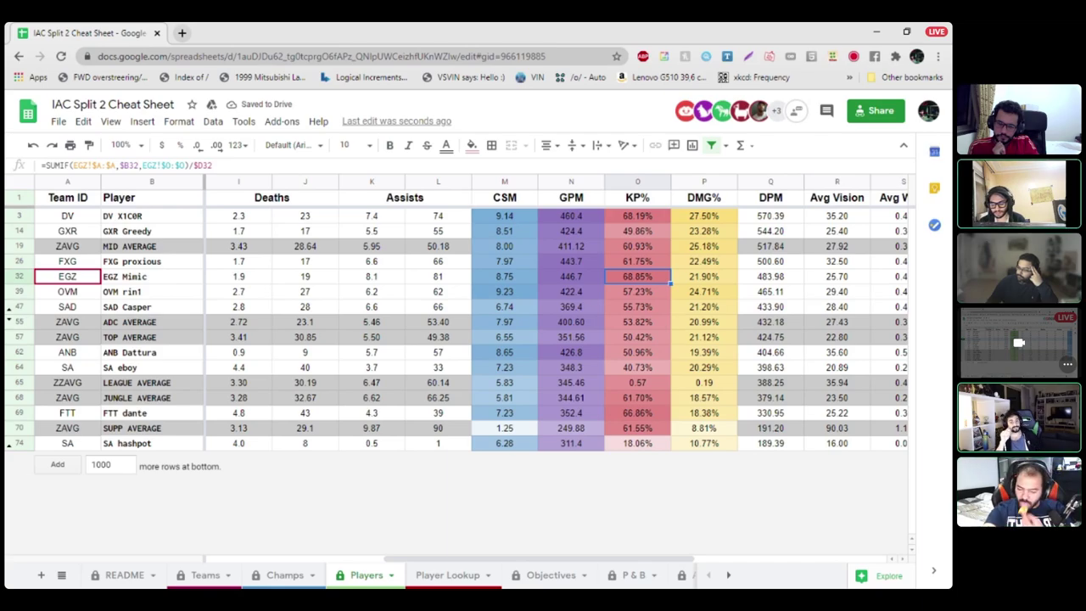
Step: Compare the ADC players across all stat columns, from games, win rate and KDA through to DPM and vision
scroll(570, 329, "right", 1)
scroll(570, 329, "right", 1)
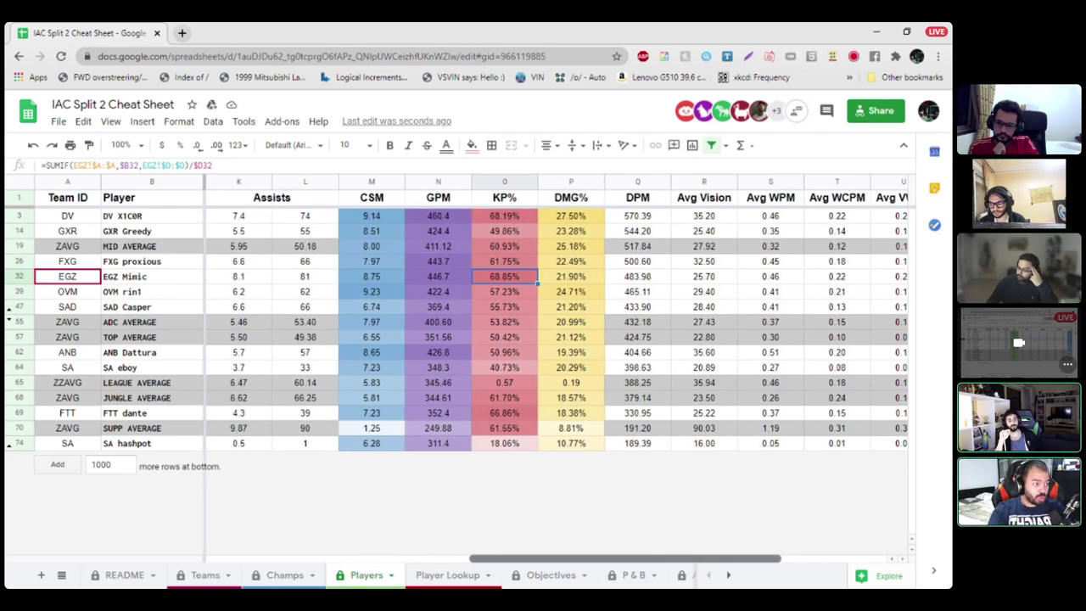
scroll(570, 330, "right", 2)
scroll(571, 329, "left", 4)
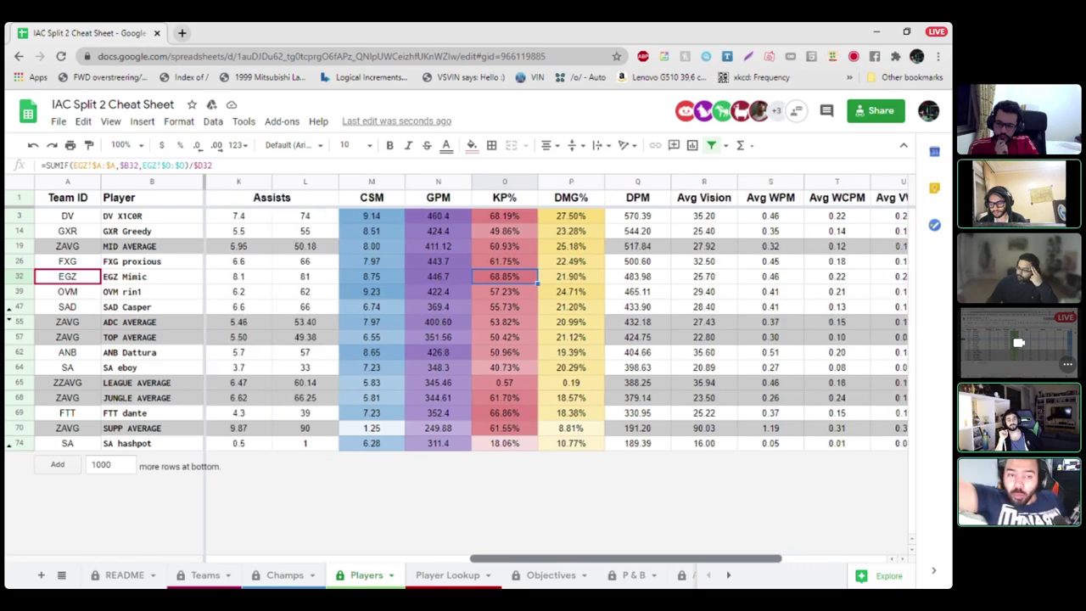
scroll(571, 329, "left", 6)
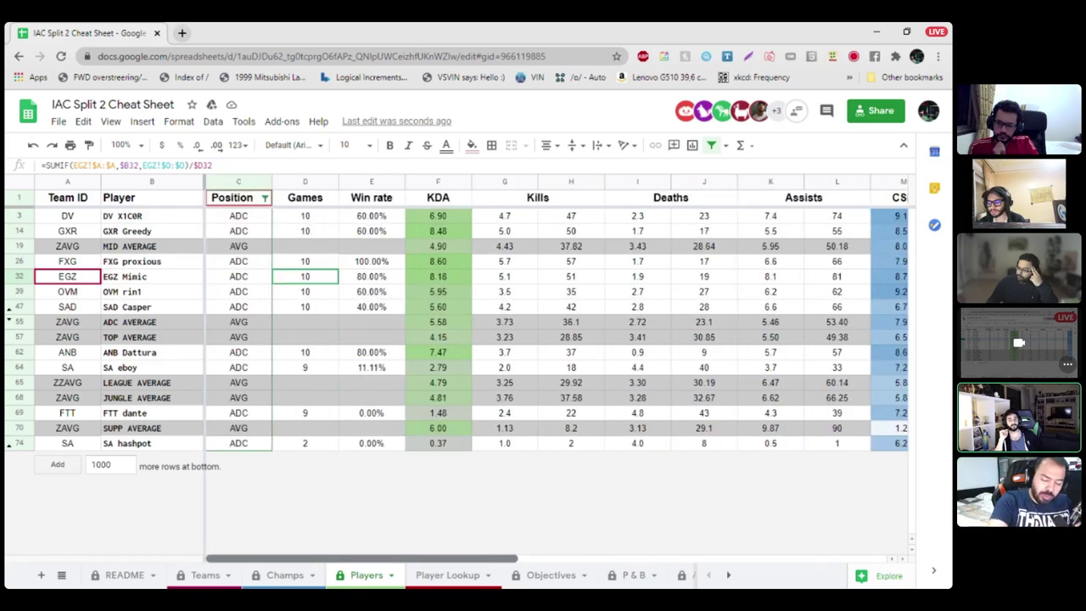
scroll(571, 330, "right", 4)
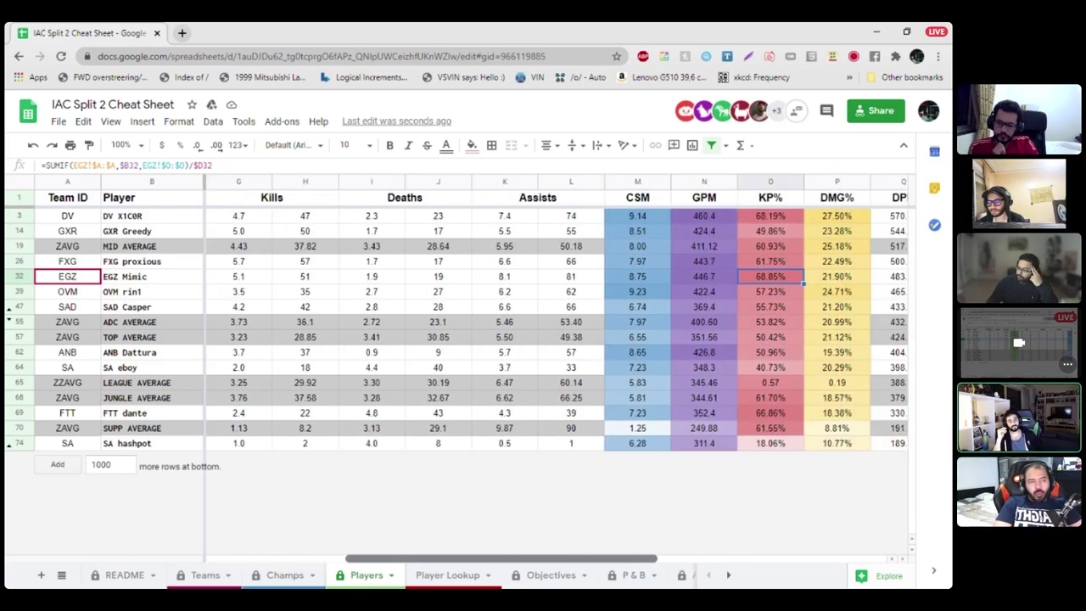
scroll(570, 330, "right", 3)
scroll(571, 330, "left", 7)
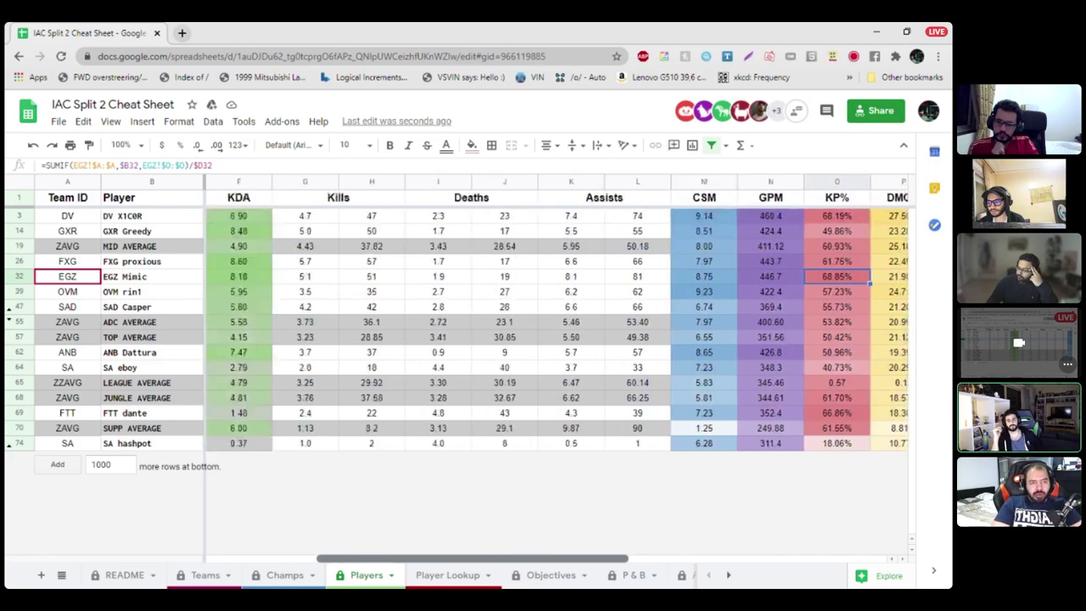
left_click(305, 277)
Step: On the Player Lookup sheet, set the player to GXR Greedy and select the first champion in the list
left_click(447, 574)
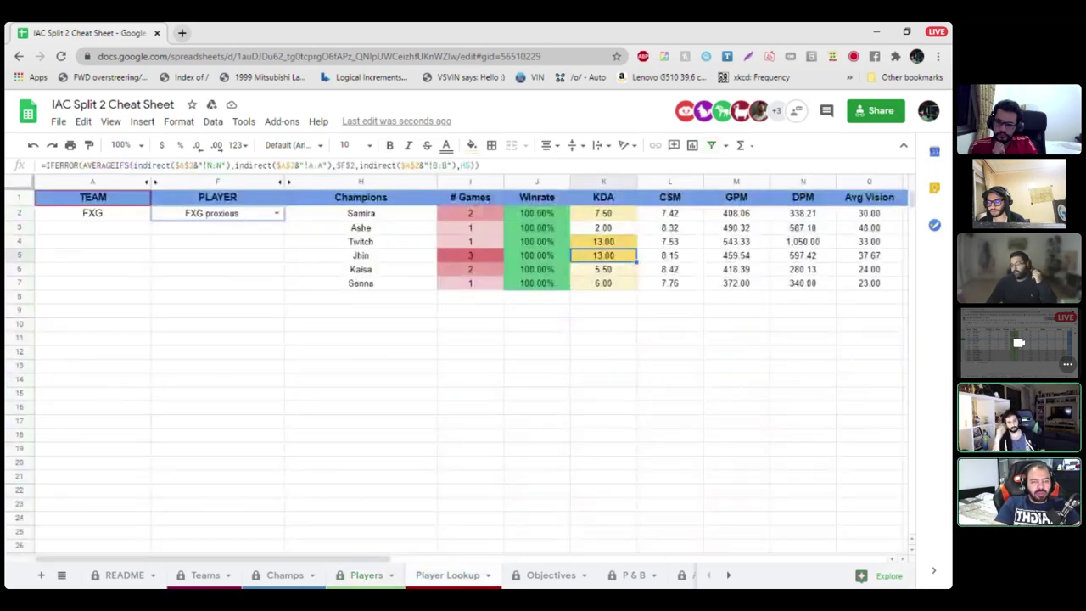
left_click(218, 213)
key("BackSpace")
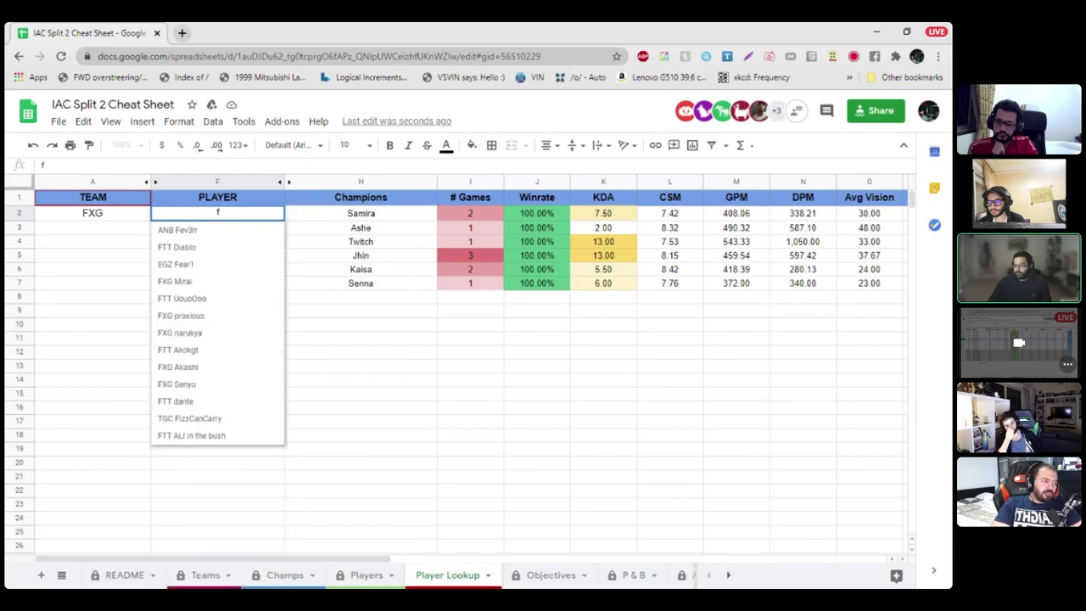
type("gree")
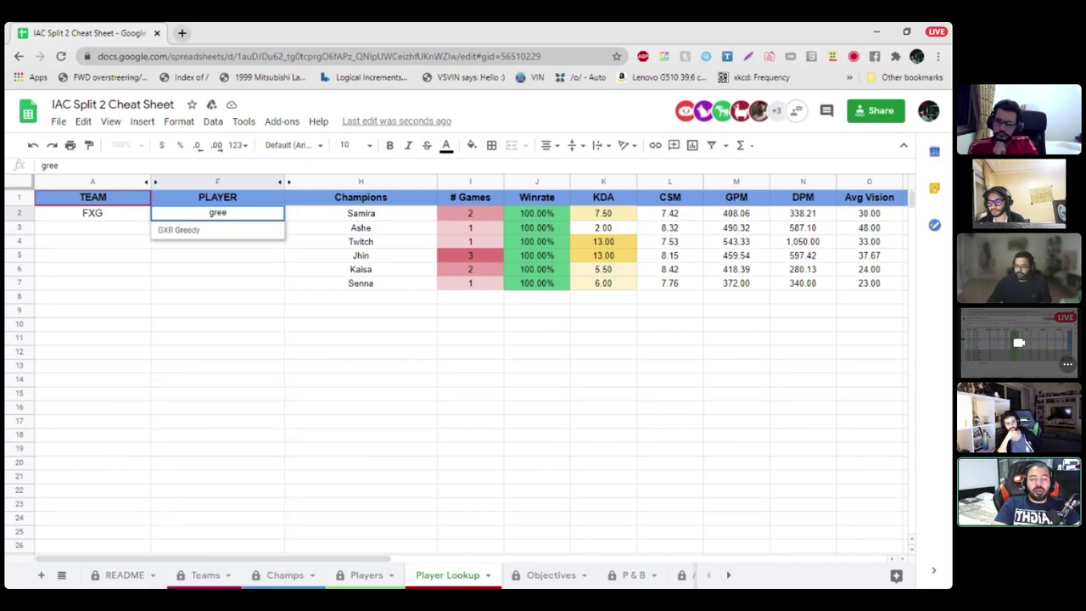
key("Return")
left_click(361, 213)
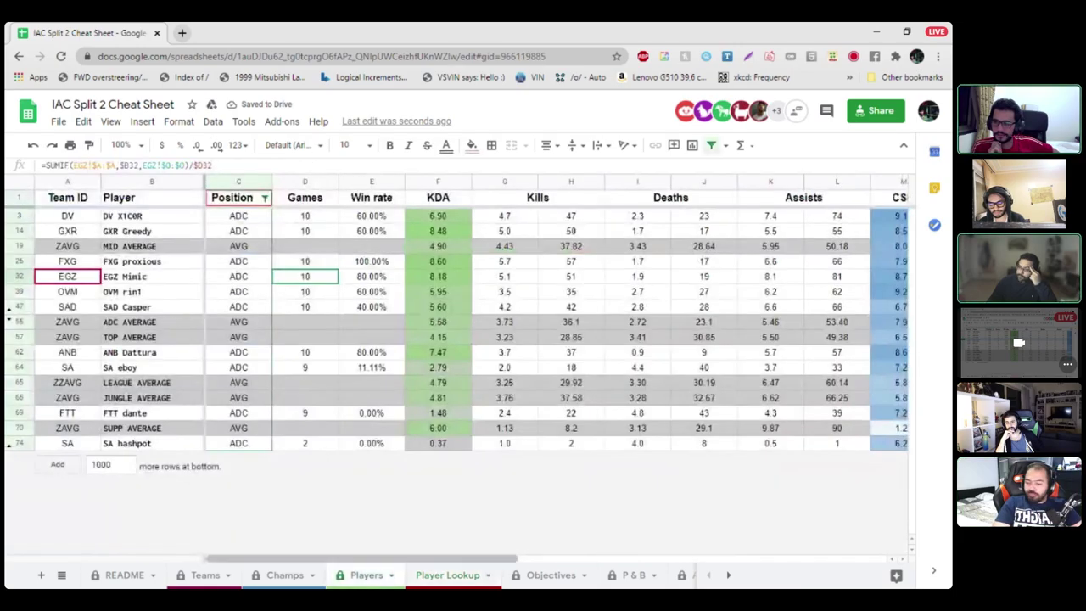
Step: Sort the Players sheet by the Team ID column in ascending order
left_click(373, 576)
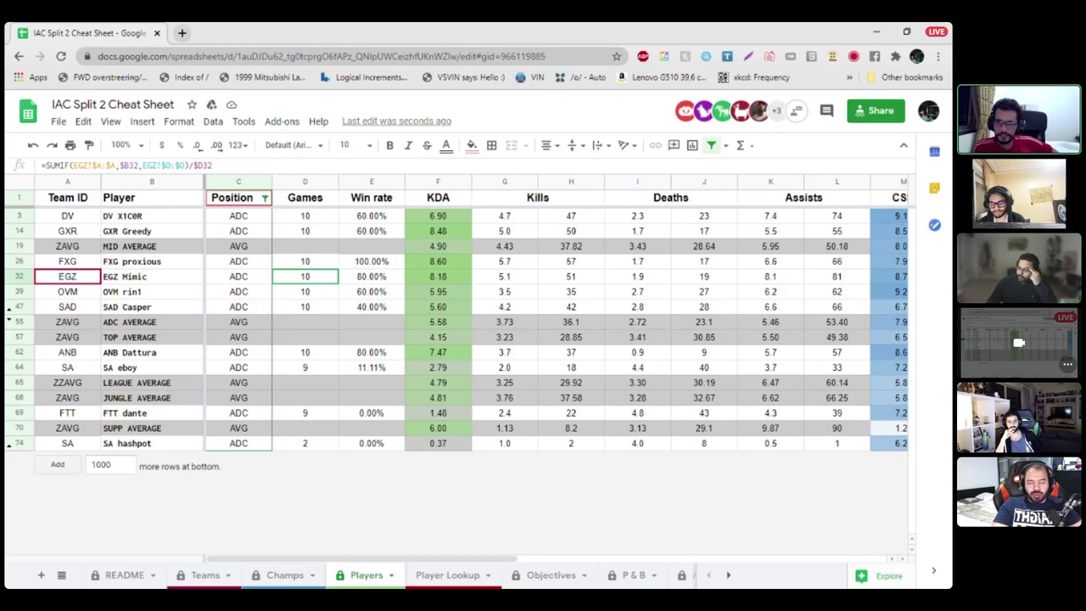
left_click(67, 182)
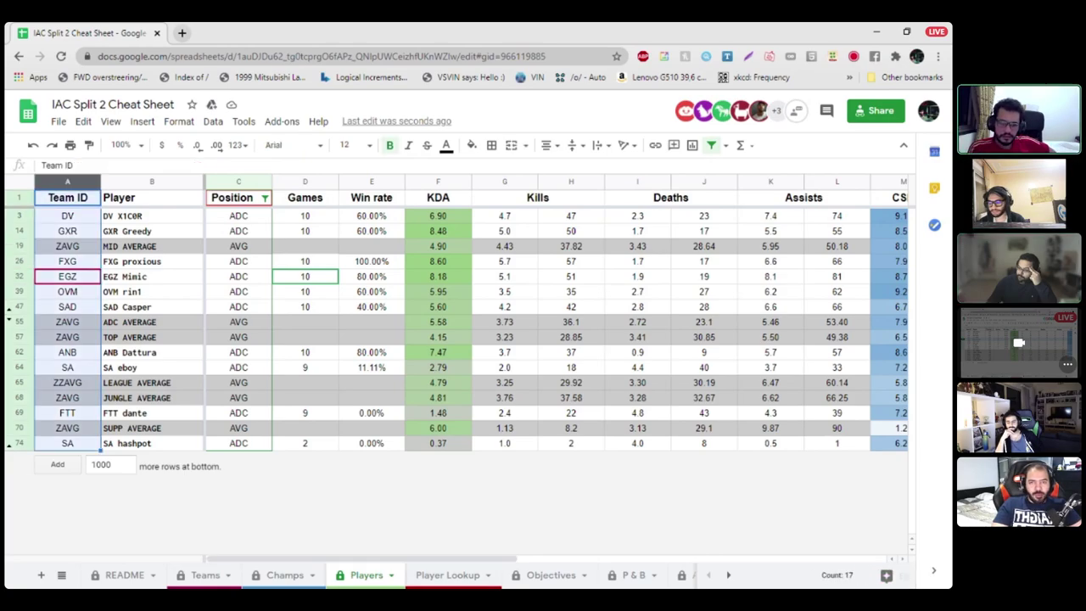
right_click(67, 182)
left_click(128, 428)
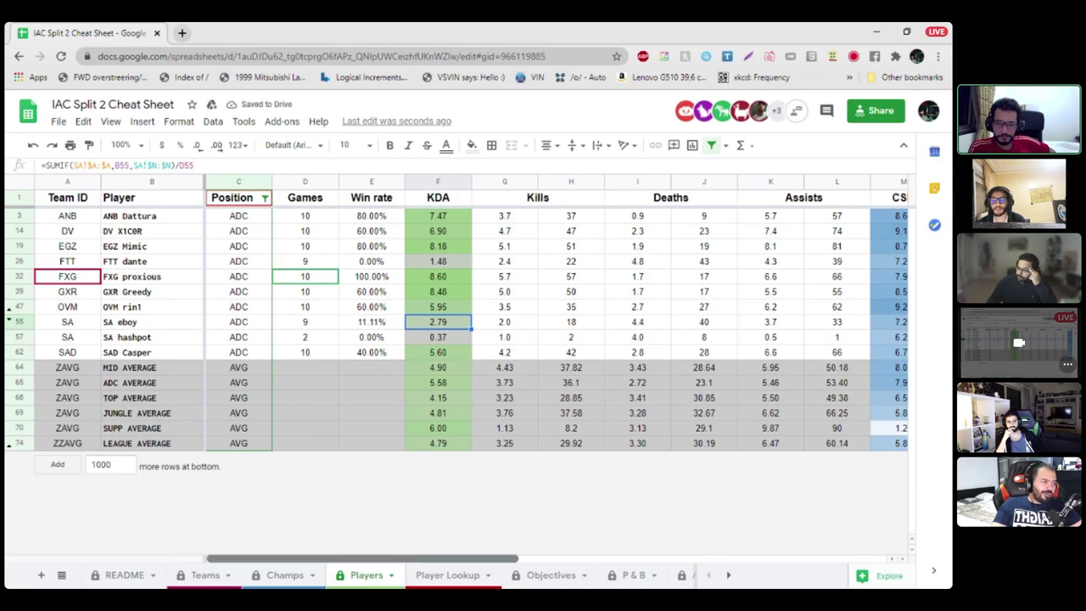
Step: Check SAD Casper's assists and CSM values in the Players sheet
left_click_drag(362, 559, 435, 559)
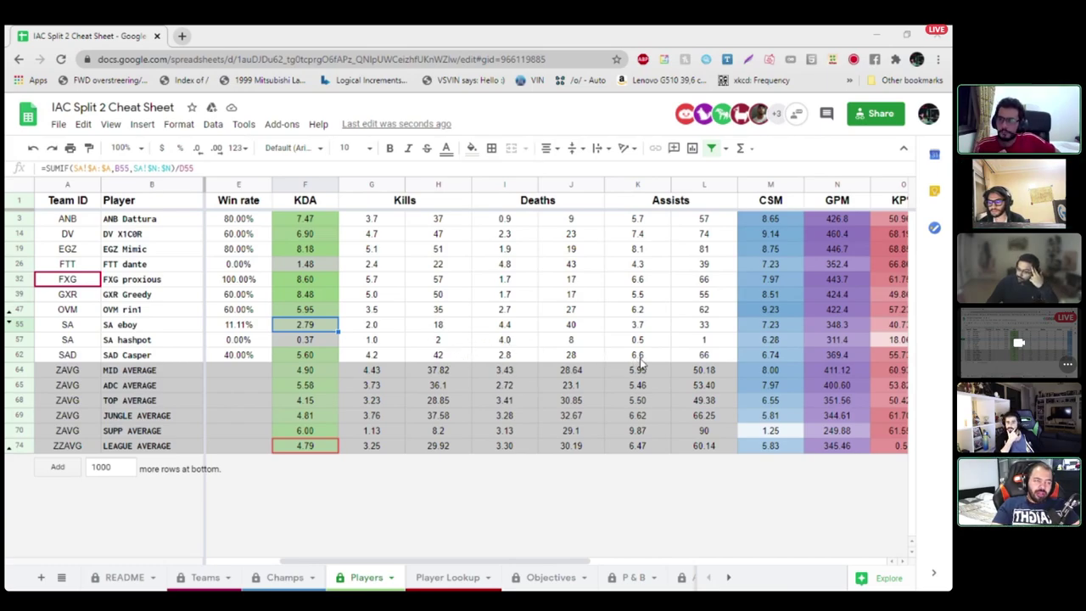
left_click(695, 356)
left_click(770, 352)
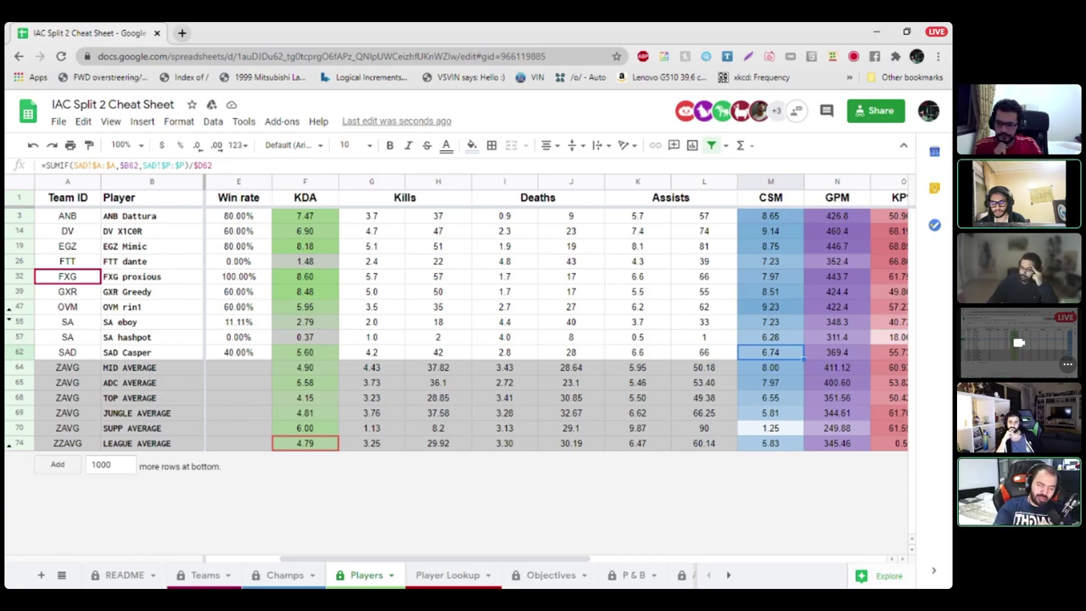
Step: On the Player Lookup sheet, set the player to SAD Casper
left_click(447, 574)
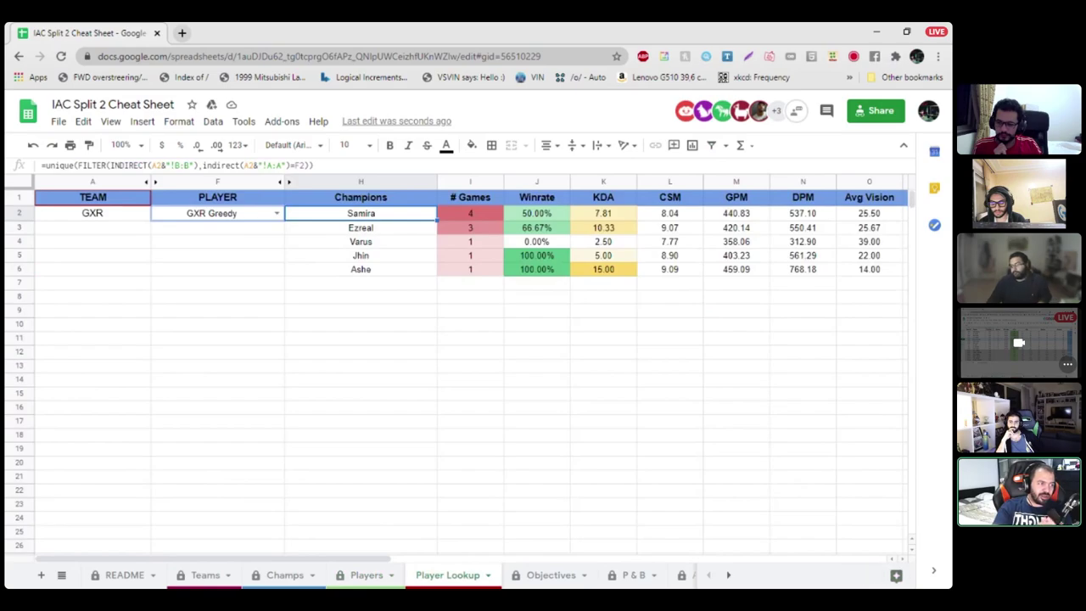
left_click(218, 213)
type("cas")
left_click(178, 229)
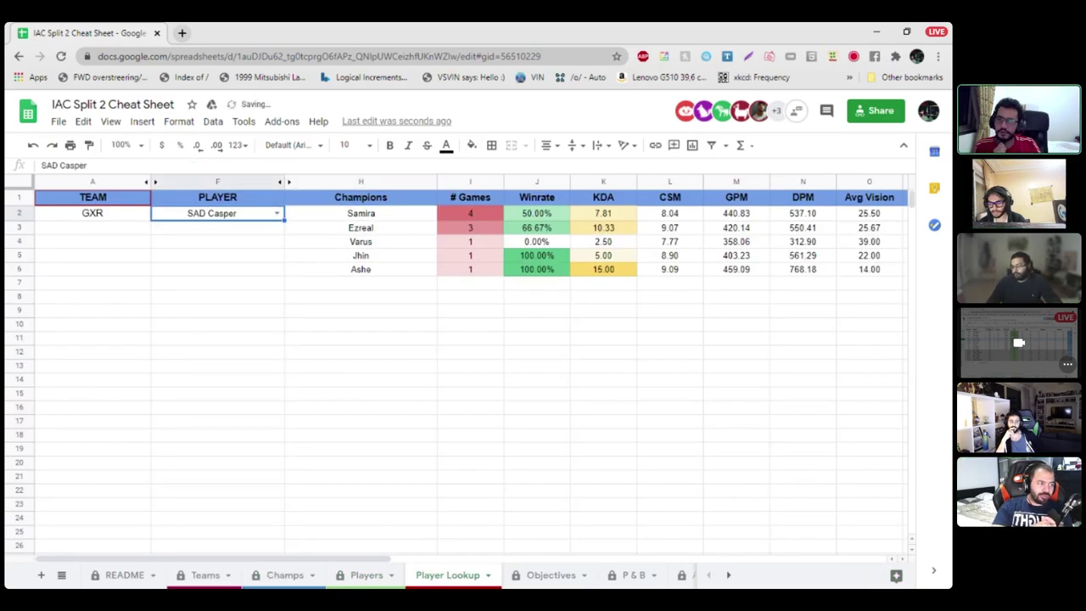
left_click(217, 352)
Step: Examine SAD Casper's champion statistics, including the KDA on Ashe and the Nautilus entry
left_click(603, 228)
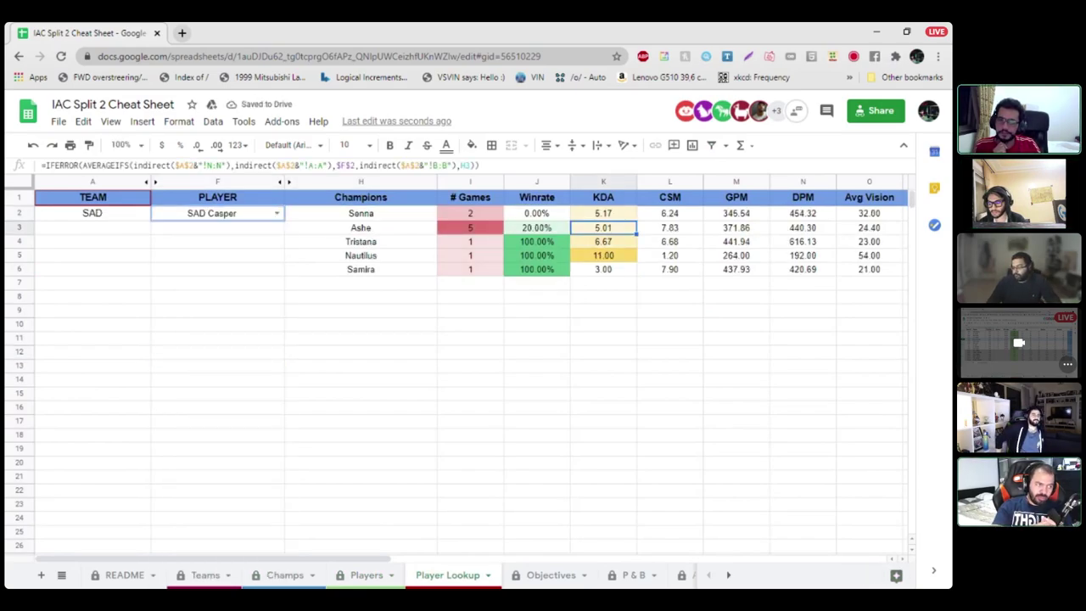
left_click(604, 309)
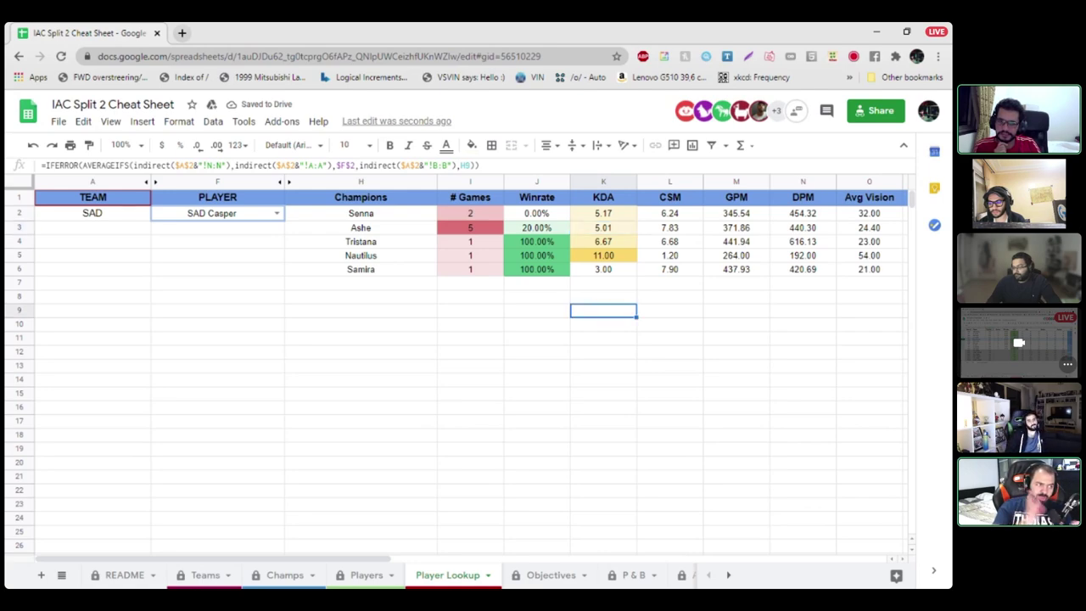
left_click(361, 255)
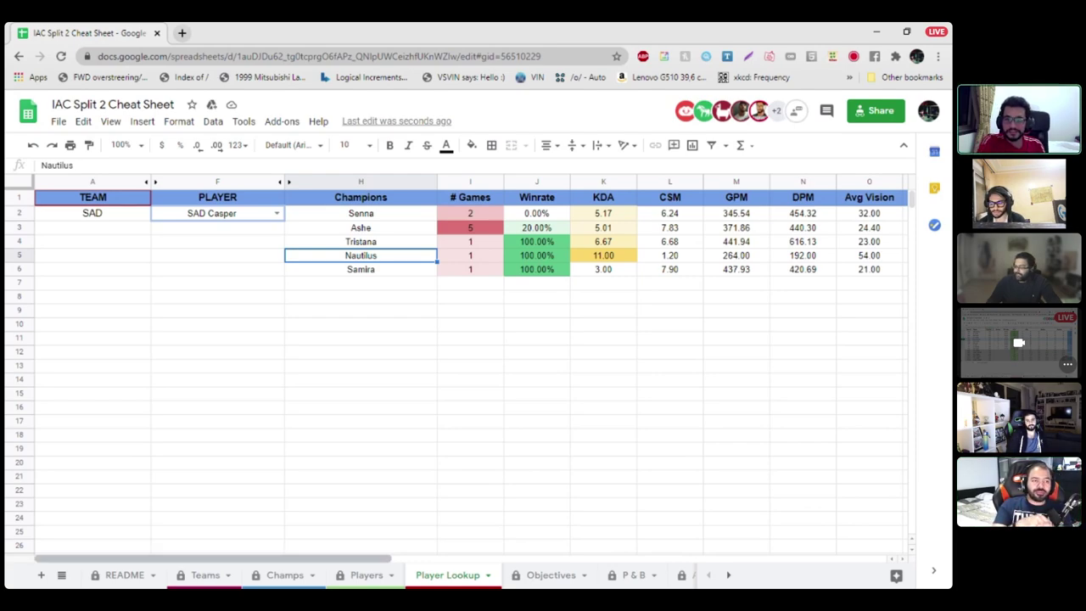
mouse_move(212, 558)
left_mouse_down()
mouse_move(344, 559)
mouse_move(212, 559)
left_mouse_up()
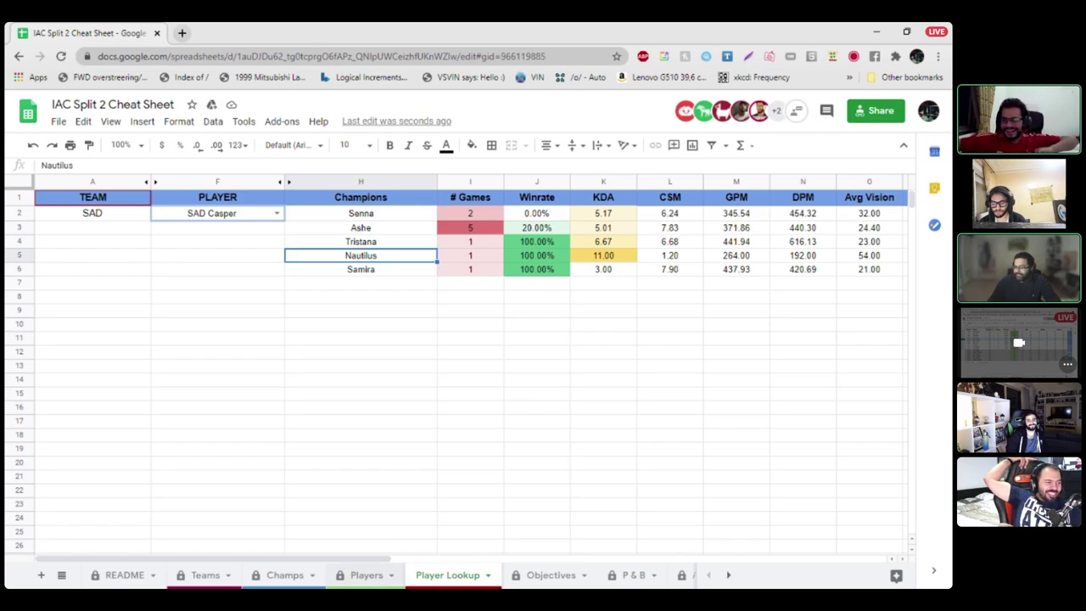
Step: Go back to the Players sheet and check SAD Casper's KDA
left_click(367, 575)
left_click(152, 352)
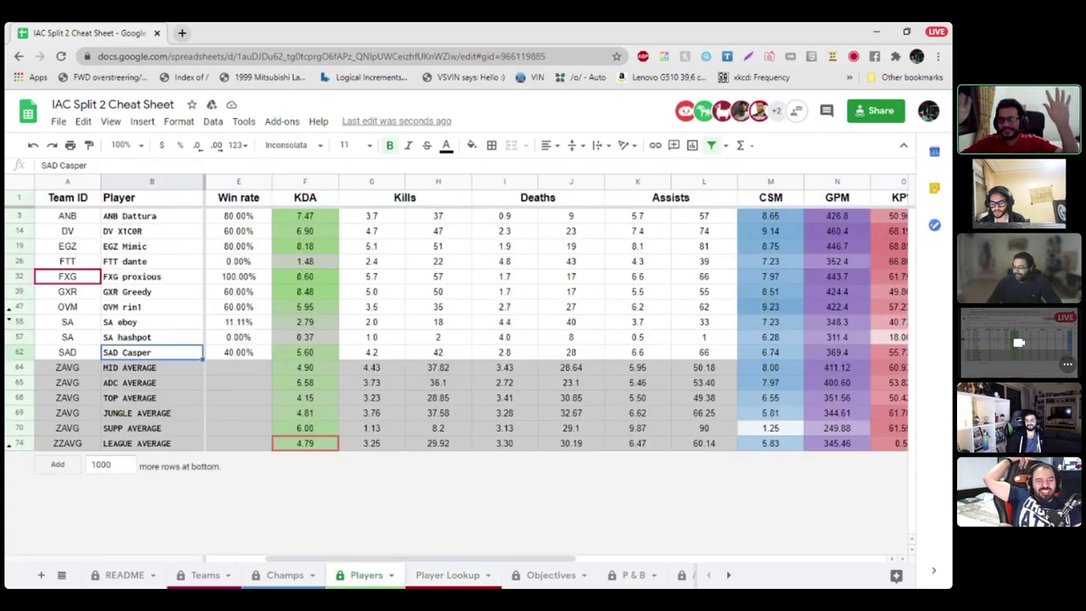
left_click(305, 352)
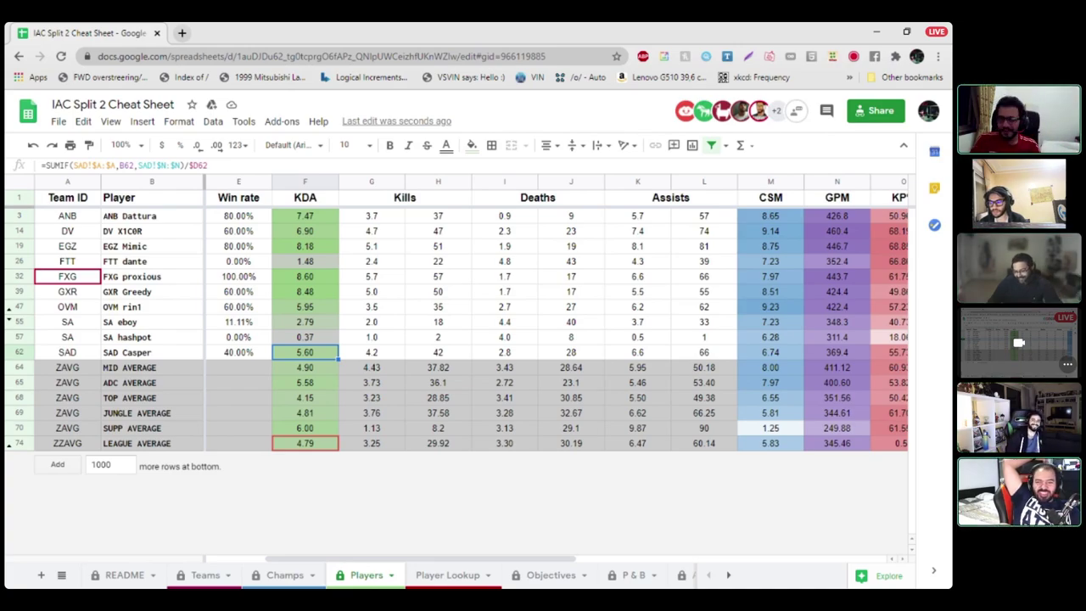
Step: Look up SAD Lee Cos1 on the Player Lookup sheet and check the Samira row's KDA and kill participation
mouse_move(253, 413)
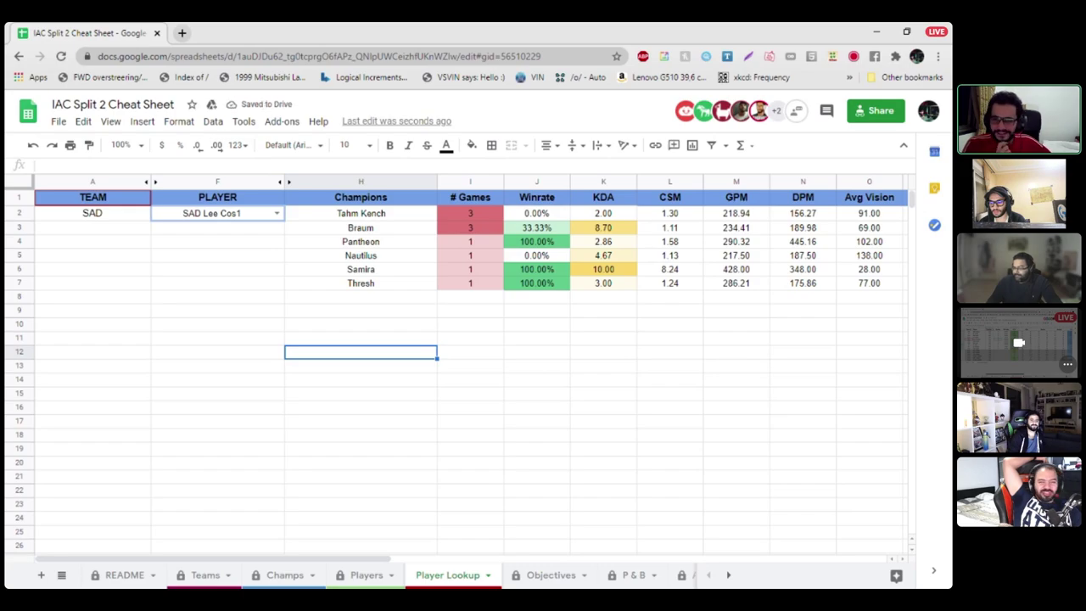
left_click(360, 269)
left_click(603, 269)
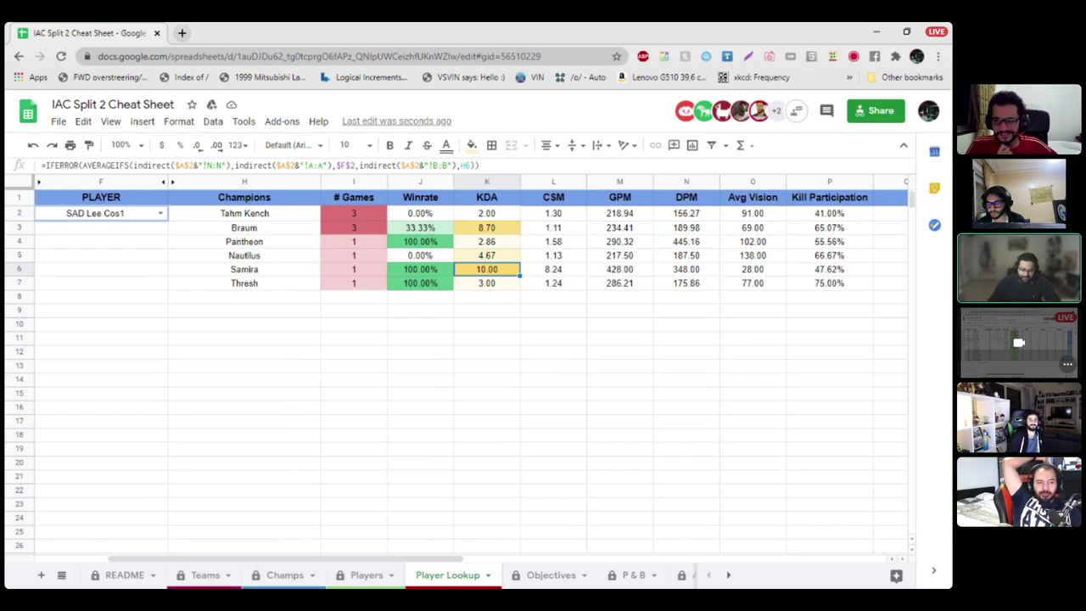
mouse_move(253, 412)
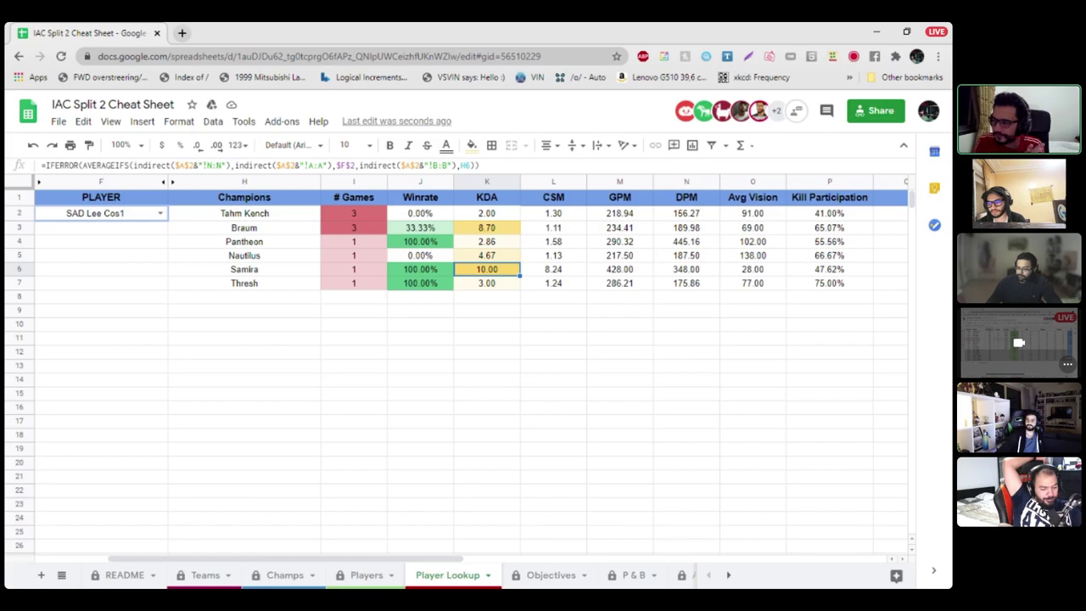
scroll(467, 246, "left", 2)
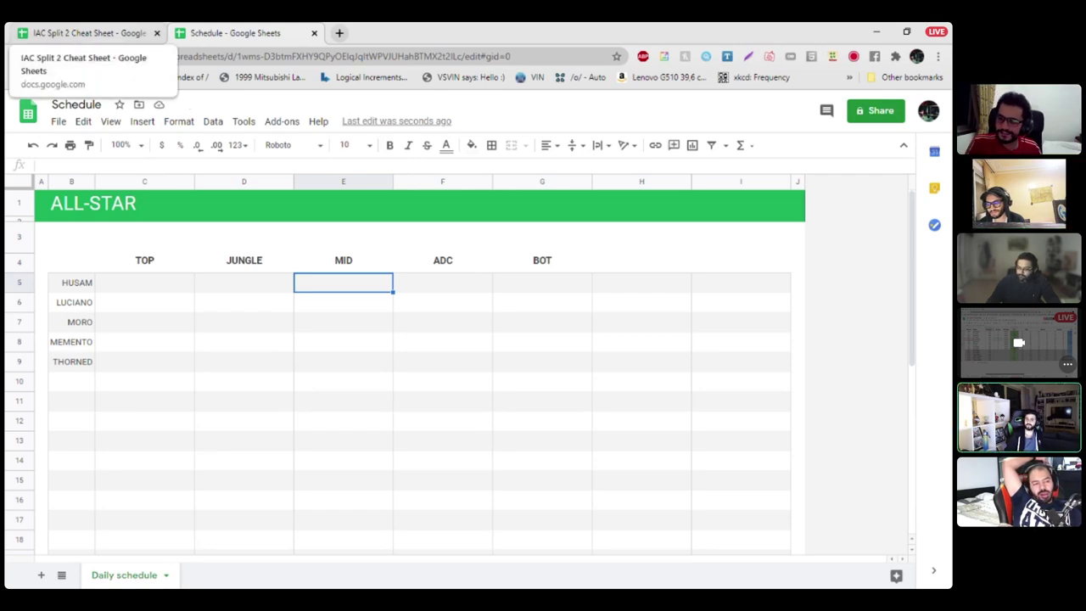
Step: Switch from the Schedule spreadsheet back to the IAC Split 2 Cheat Sheet and open its Players sheet
left_click(85, 33)
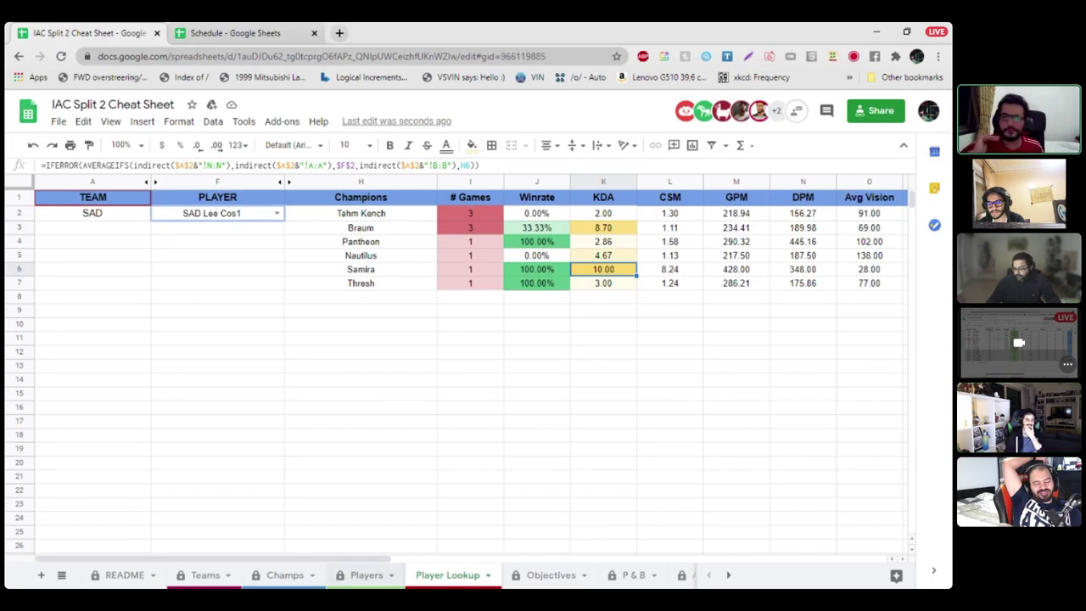
left_click(367, 575)
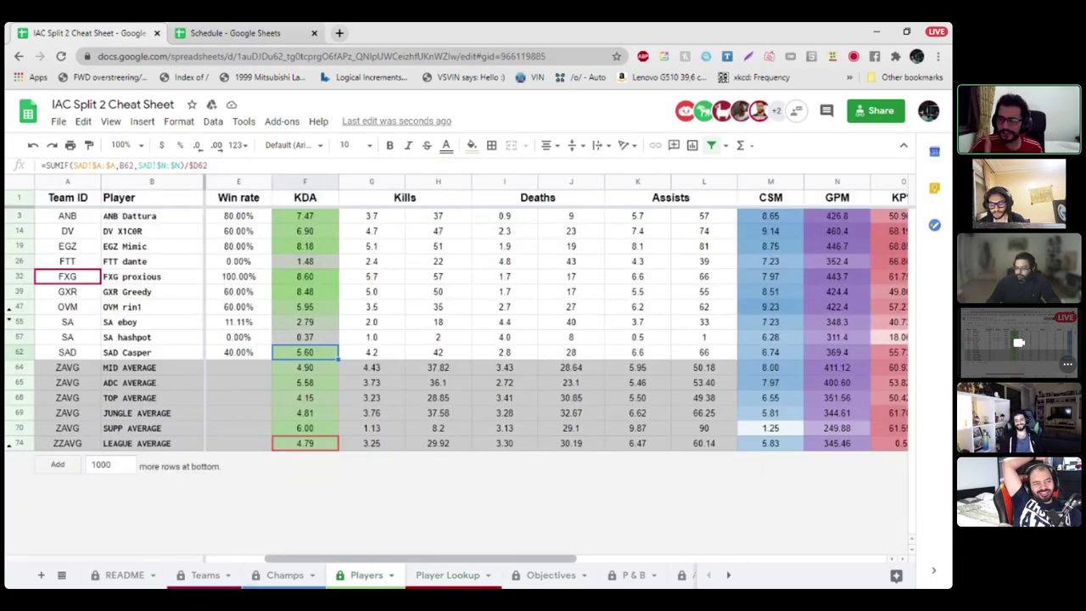
Step: Reset the Position filter on the Players sheet to include players of every position
left_click(203, 181)
left_click(264, 197)
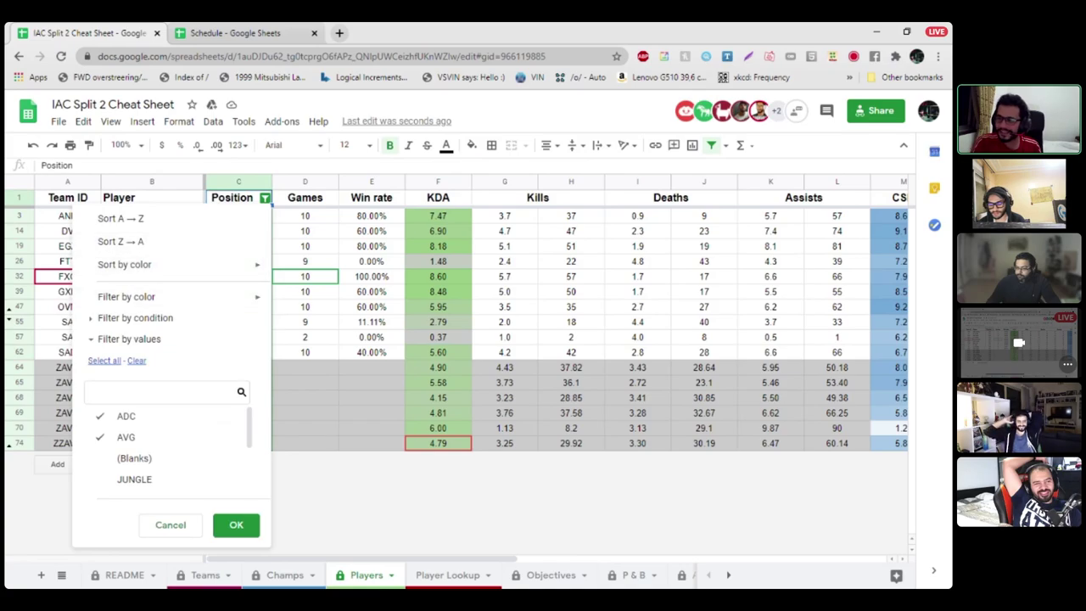
left_click(104, 360)
left_click(236, 525)
left_click(304, 337)
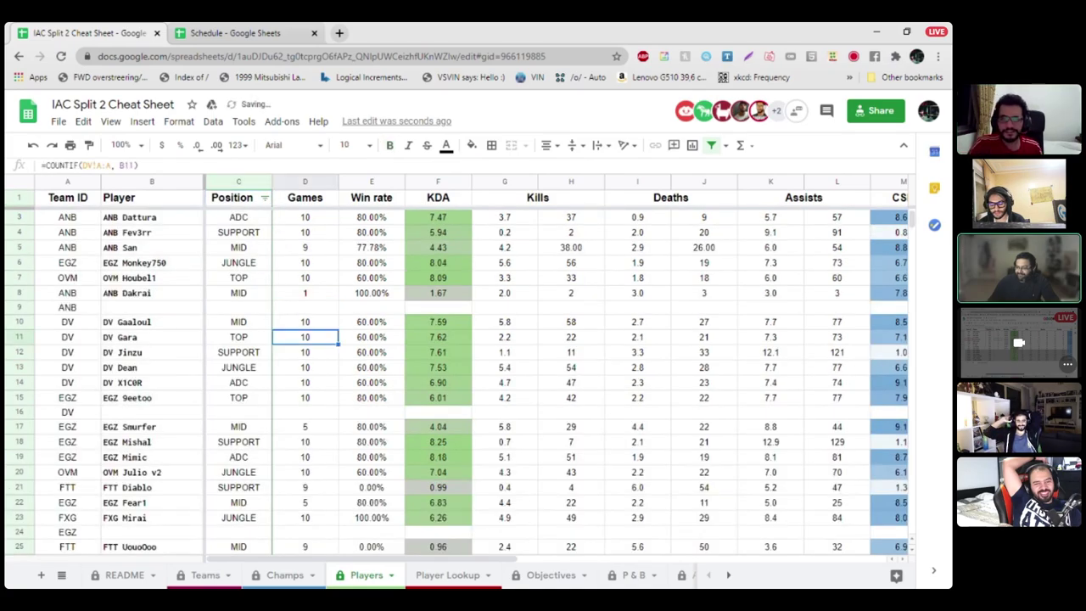
right_click(68, 182)
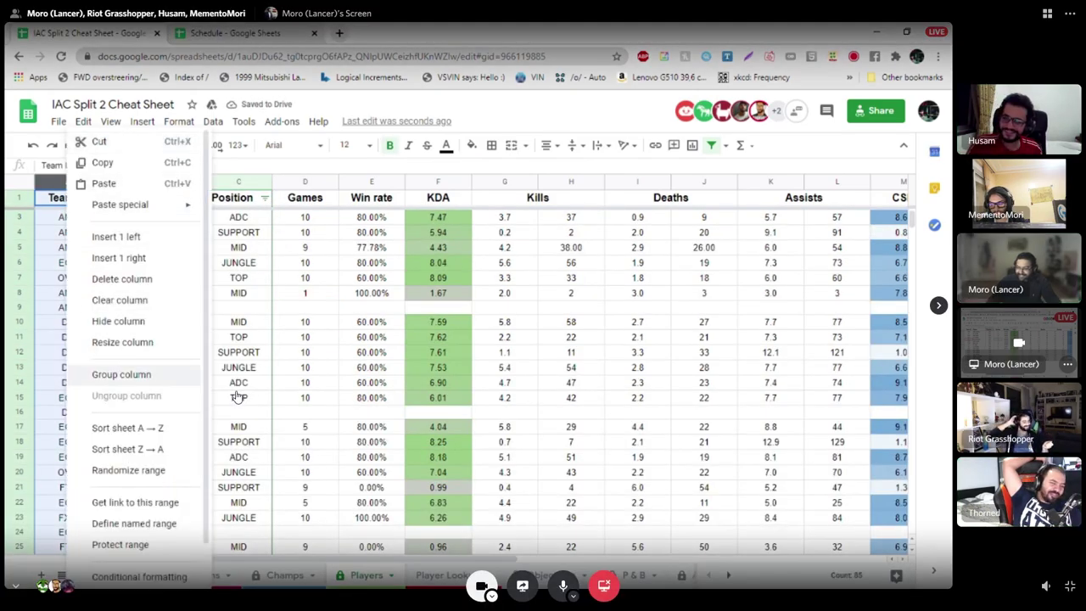
key("Escape")
Step: Switch to the Schedule spreadsheet and enter Senyu as the TOP pick in cell C6
key("ctrl+Tab")
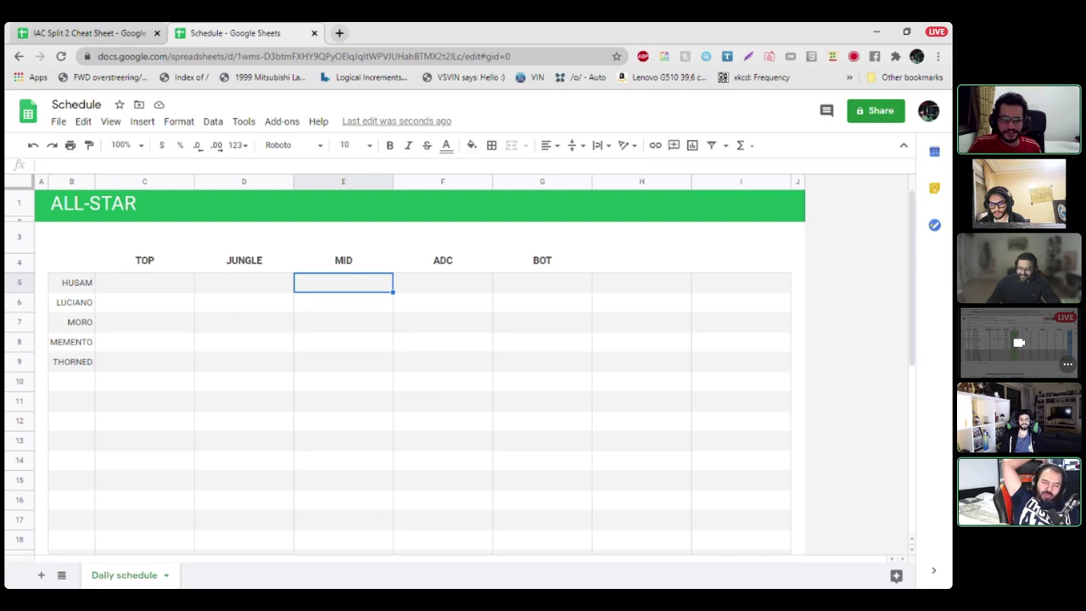
left_click(145, 322)
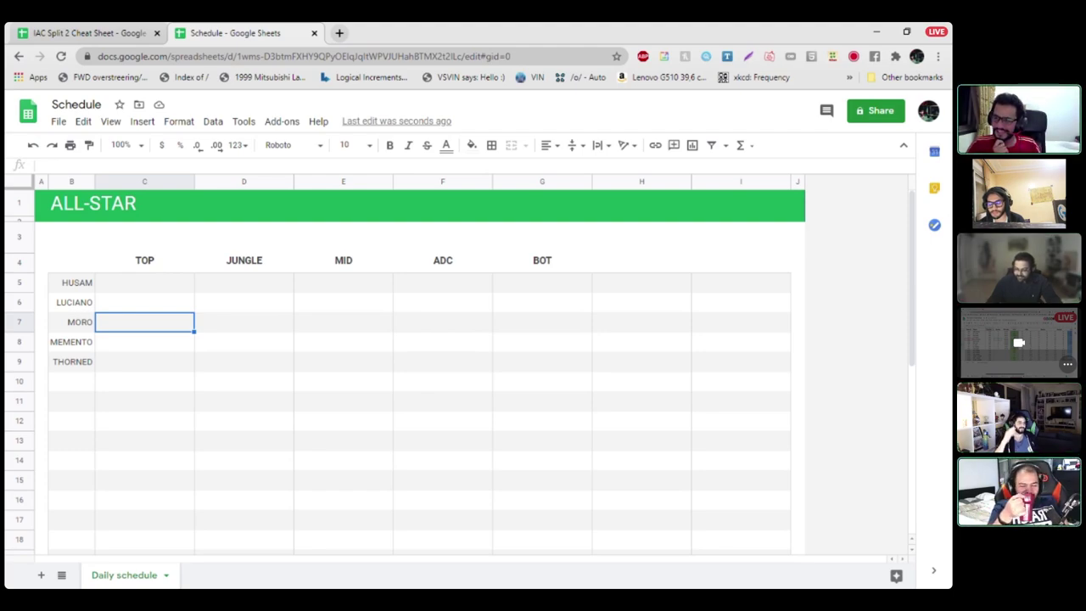
left_click(145, 302)
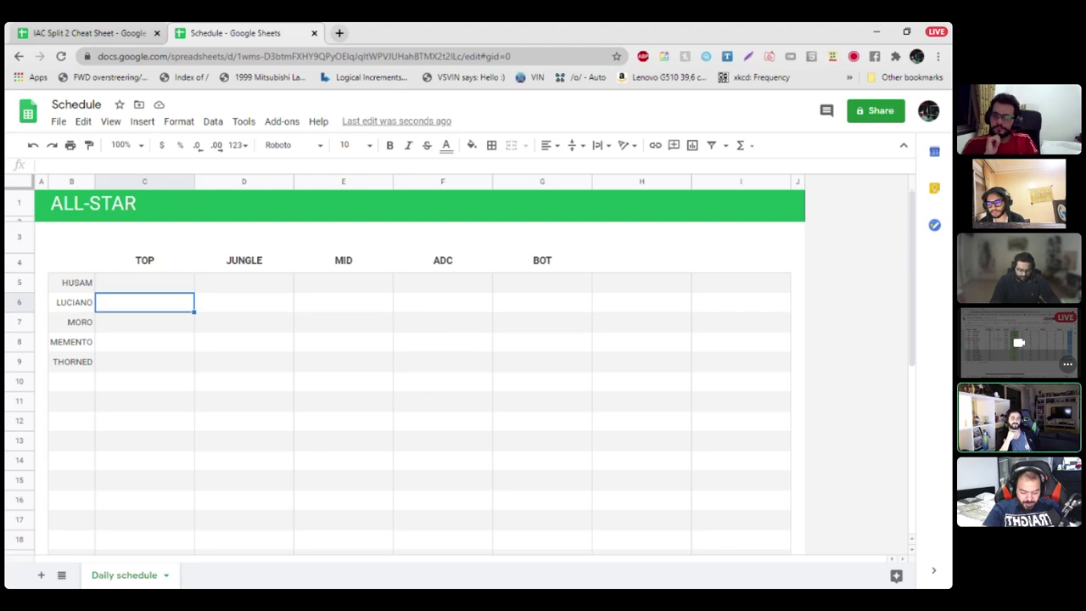
type("Senyu")
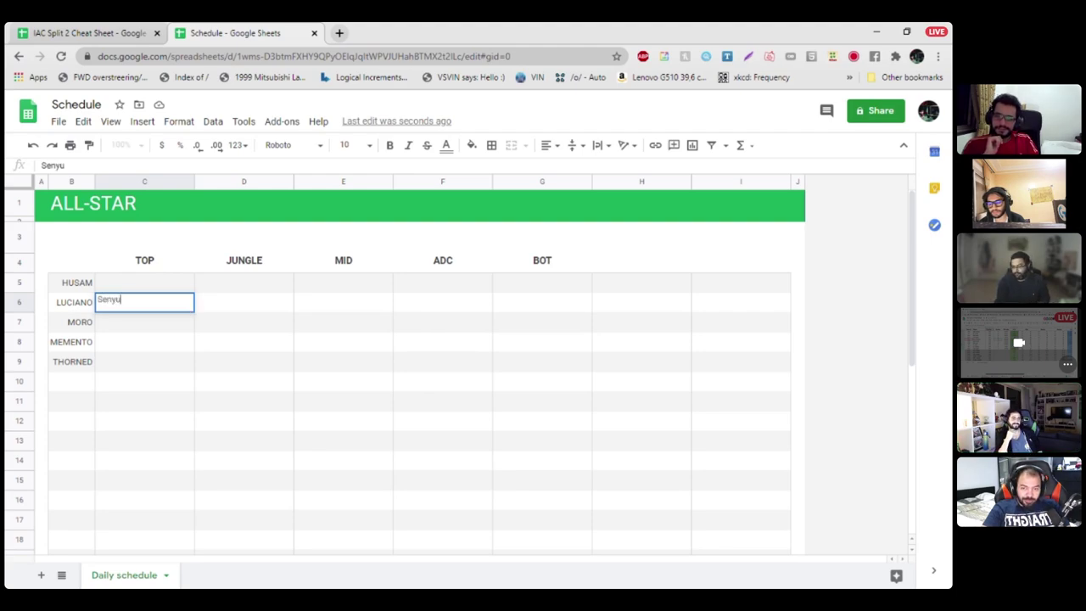
key("Return")
Step: Align all cells of the ALL-STAR sheet to the center horizontally and to the middle vertically
left_click(145, 303)
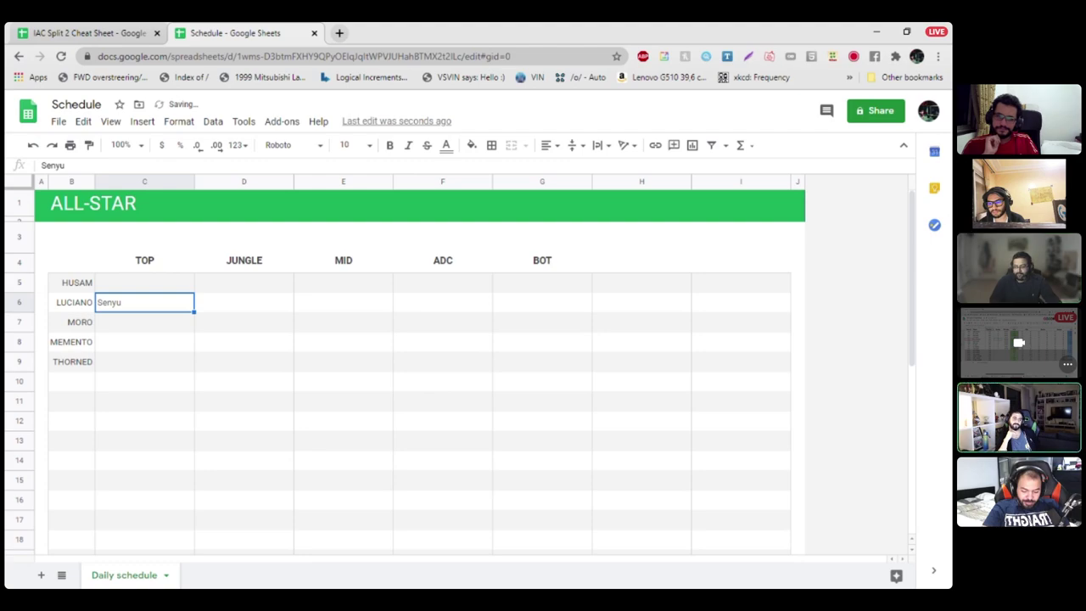
key("ctrl+a")
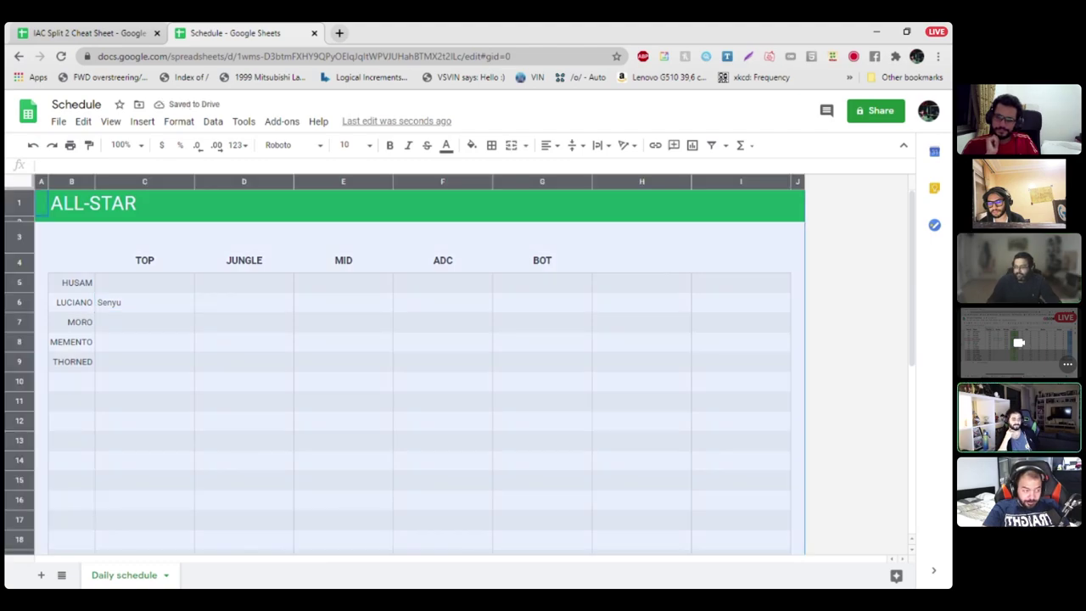
left_click(550, 145)
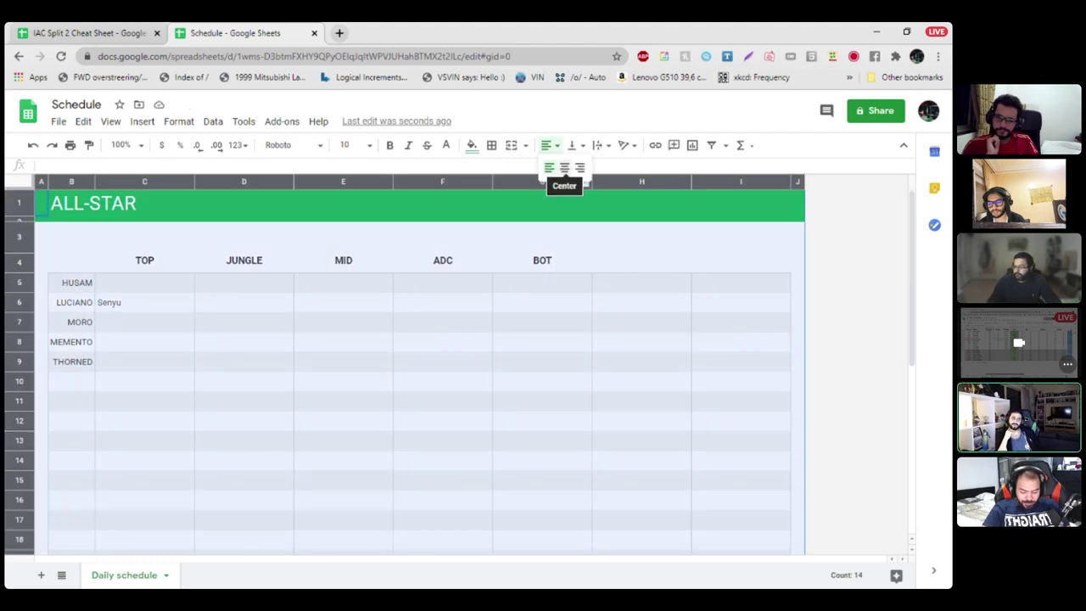
left_click(565, 167)
left_click(600, 145)
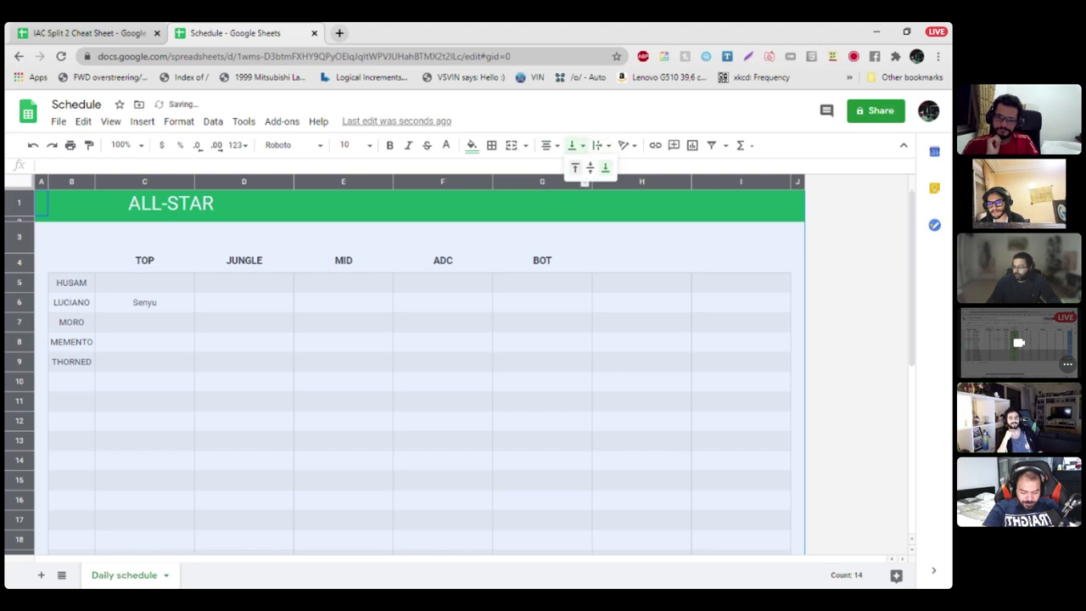
left_click(600, 168)
Step: Enter Mirai as the JUNGLE pick in cell D6
left_click(244, 302)
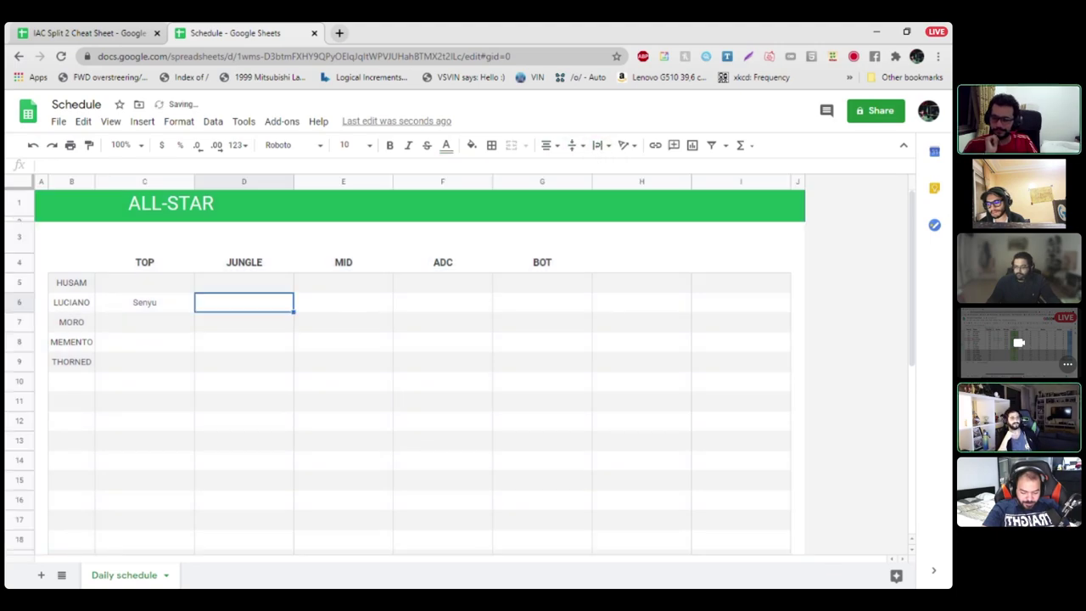
type("Mirao")
key("BackSpace")
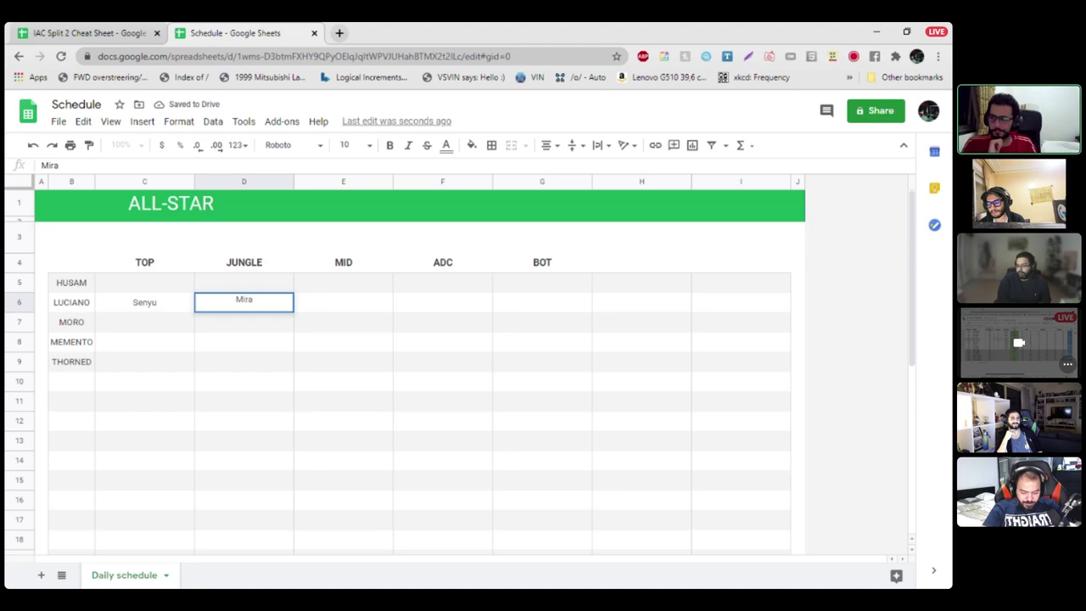
type("i")
key("Return")
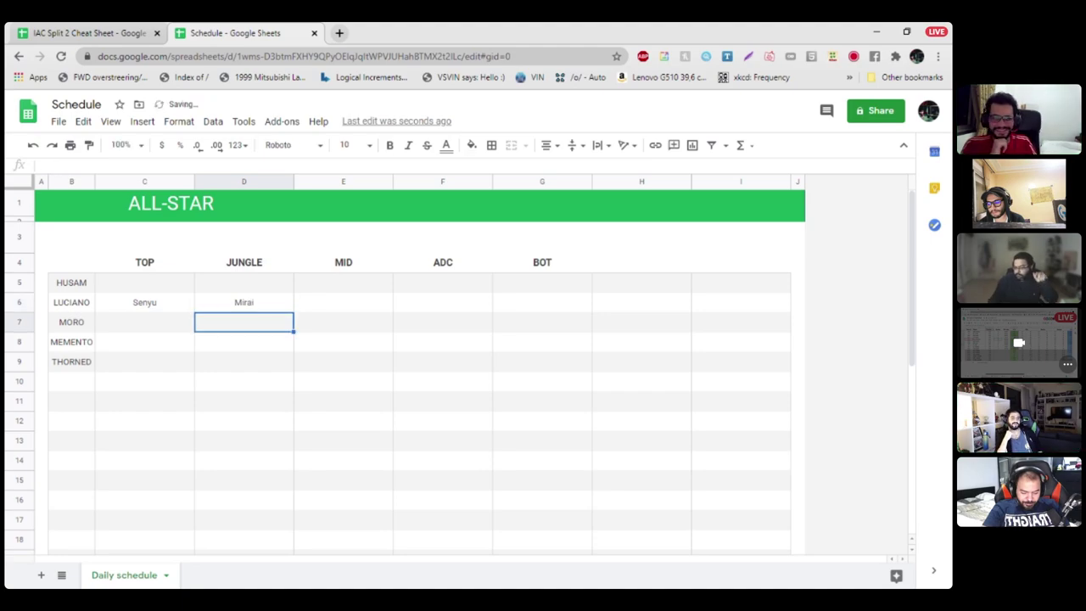
Step: Fill in row 6 with Mimic as the ADC pick and Lee Cos as the BOT pick
left_click(343, 302)
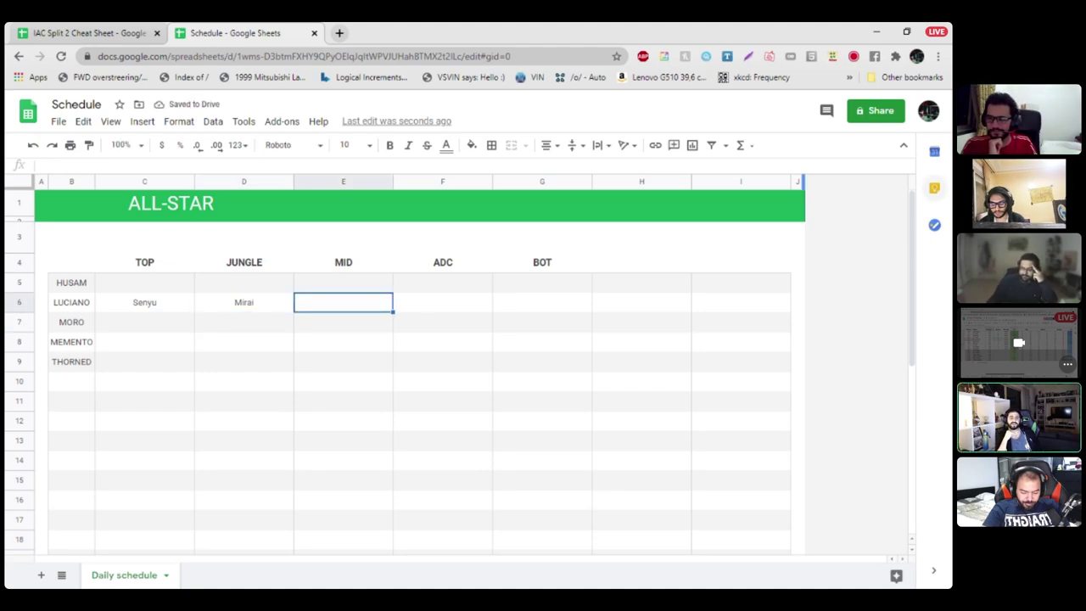
left_click(442, 302)
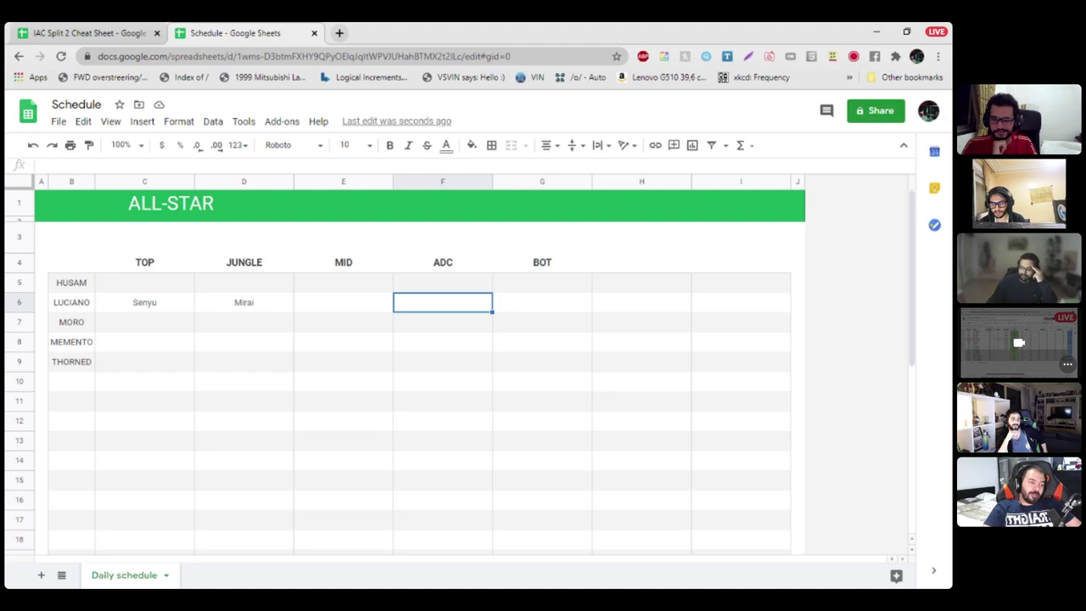
type("M")
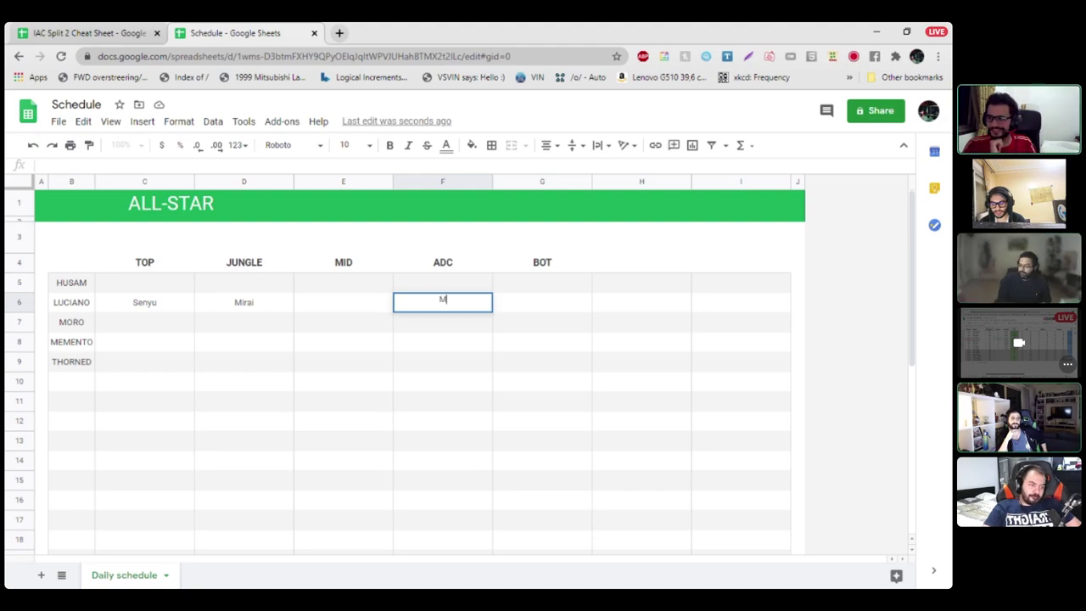
type("imic")
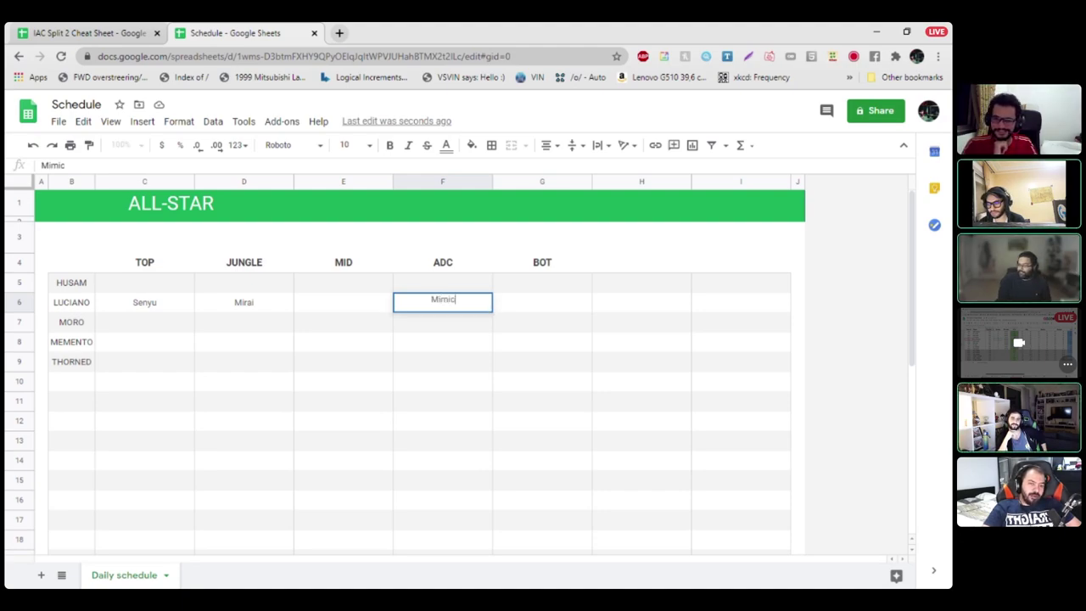
key("Tab")
type("L")
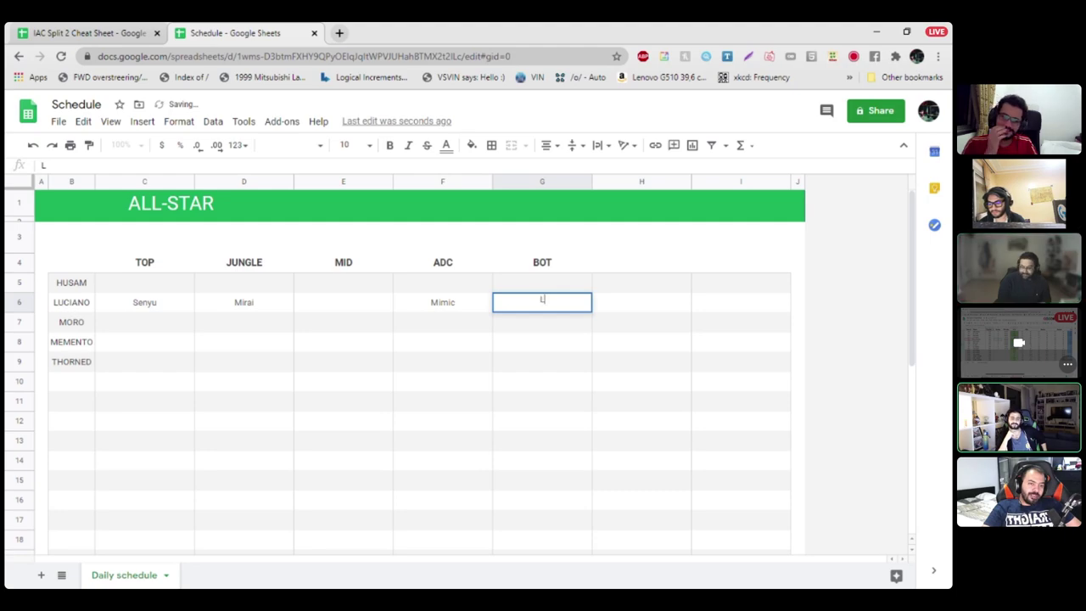
type("ee Cos")
key("Return")
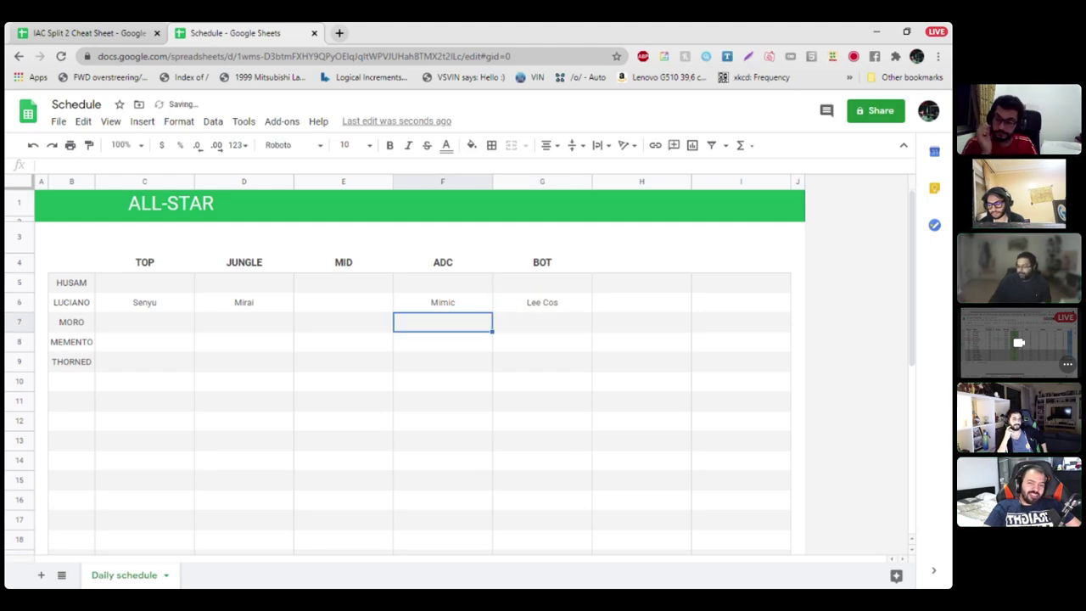
Step: Rename the BOT column header in cell G4 to SUPPORT
left_click(542, 262)
type("SUPPORT")
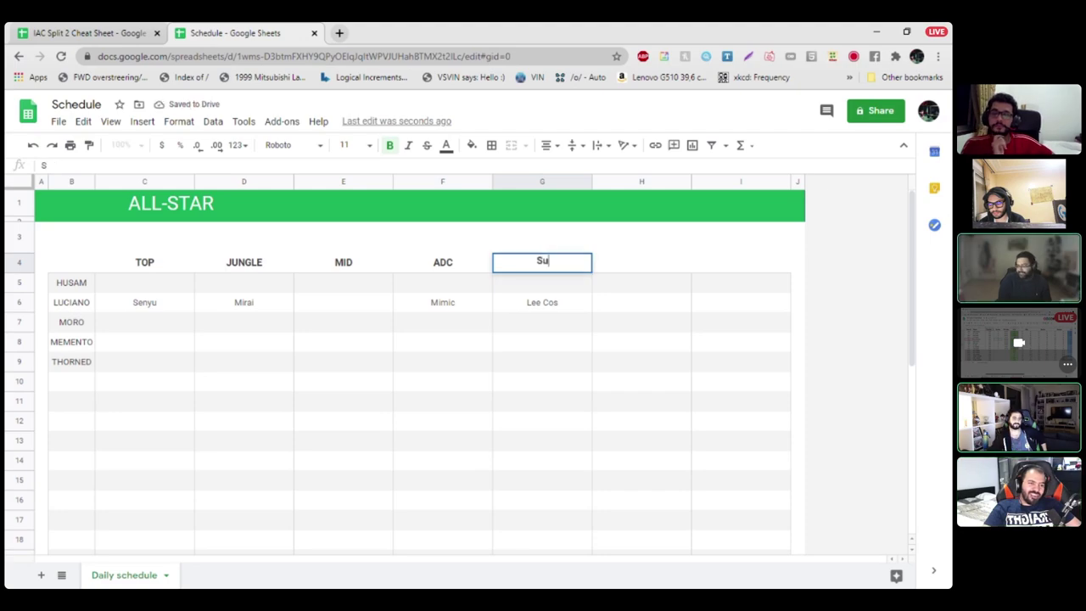
left_click(542, 236)
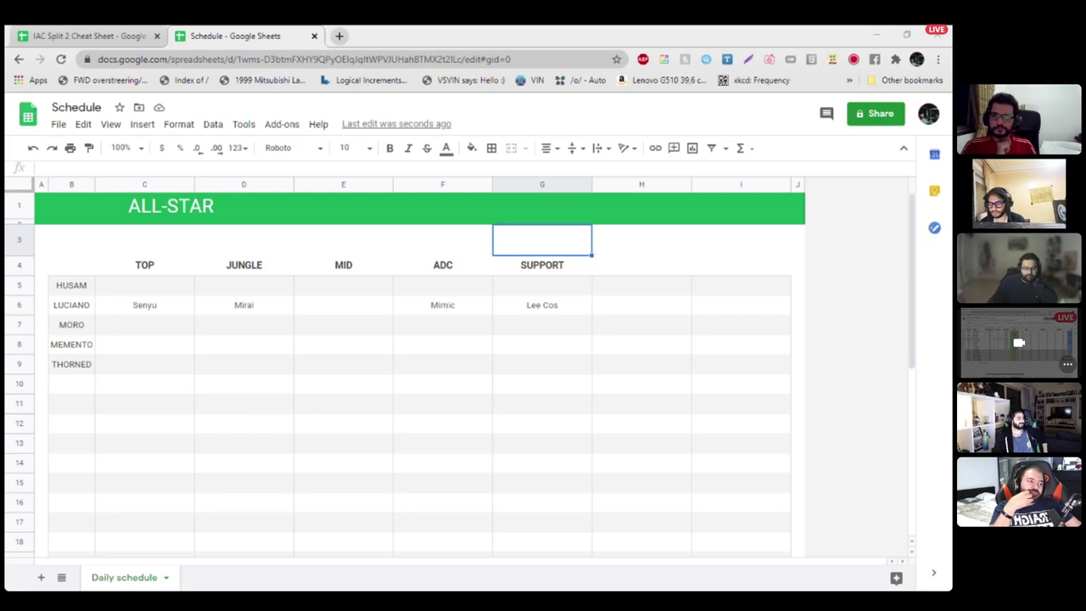
Step: Enter Akashi as the MID pick in cell E6
left_click(346, 307)
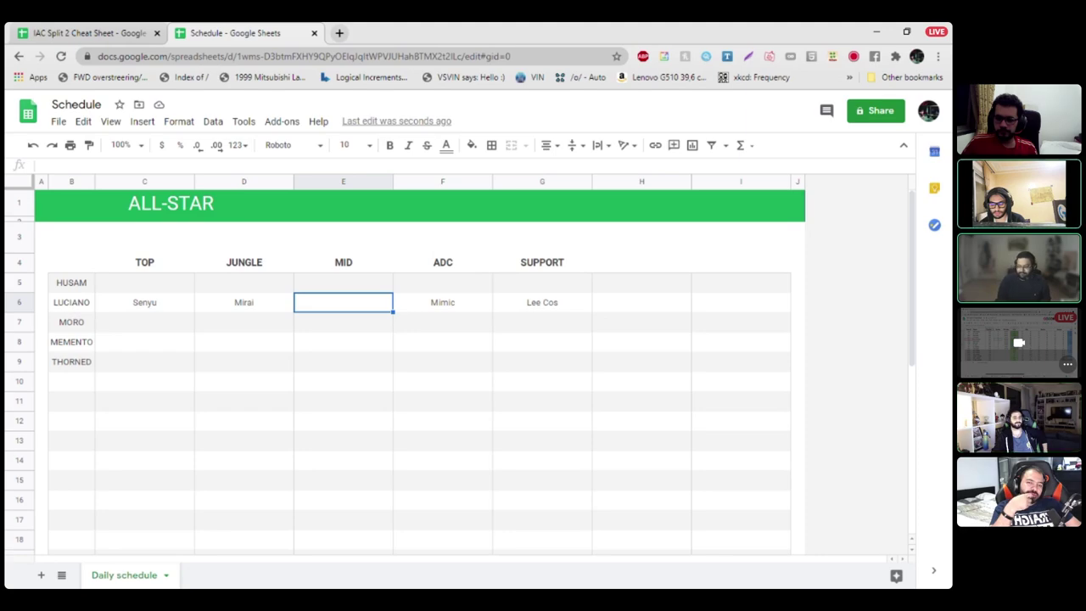
type("Akashi")
key("Return")
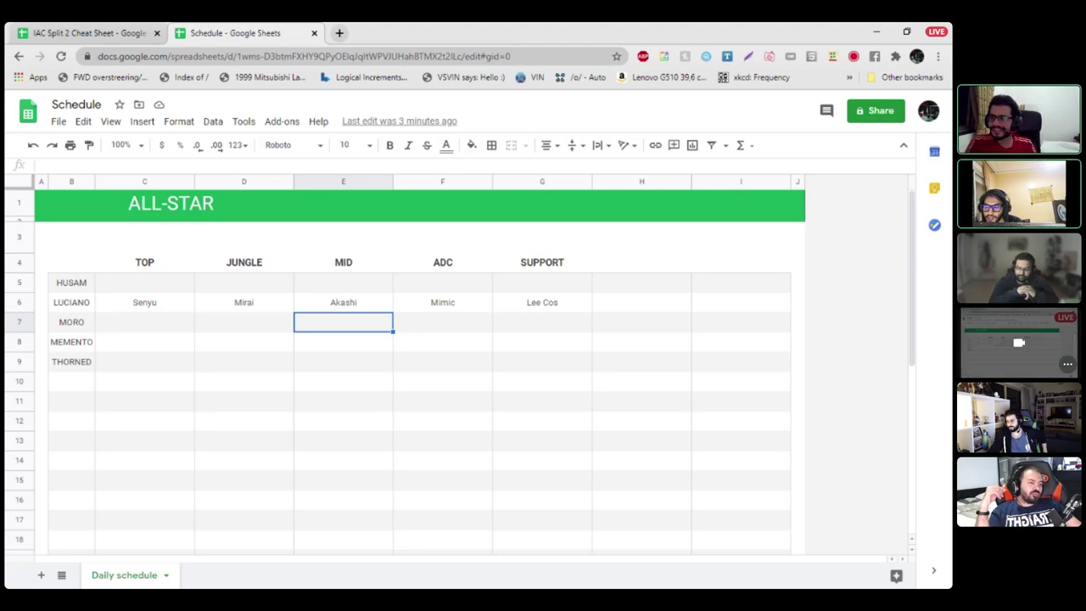
Step: Show the call participants in a grid and return to the enlarged shared Schedule spreadsheet
mouse_move(221, 381)
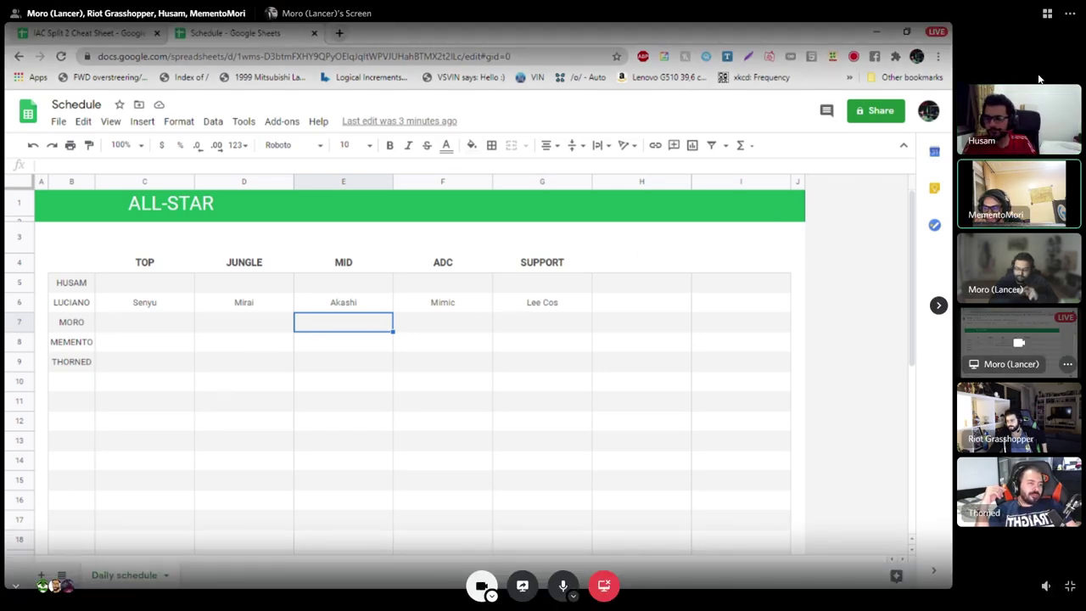
left_click(1048, 13)
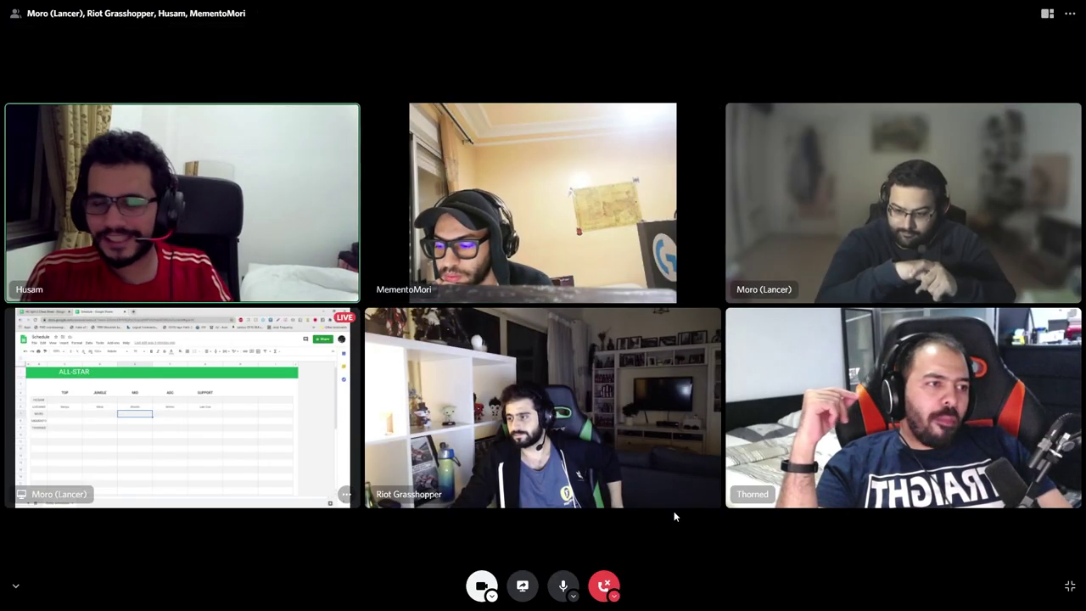
mouse_move(589, 514)
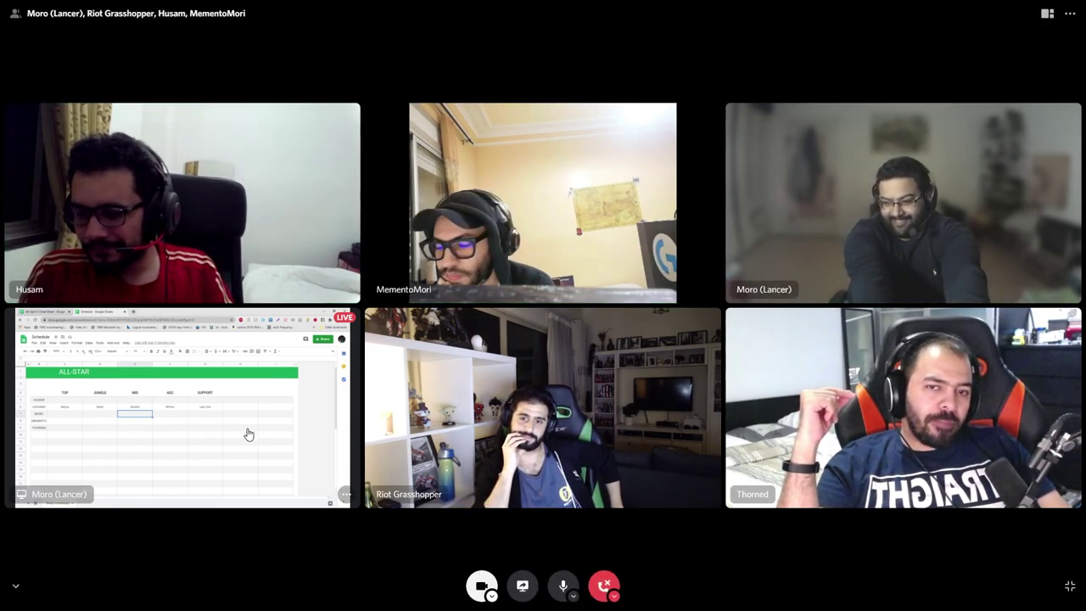
left_click(217, 424)
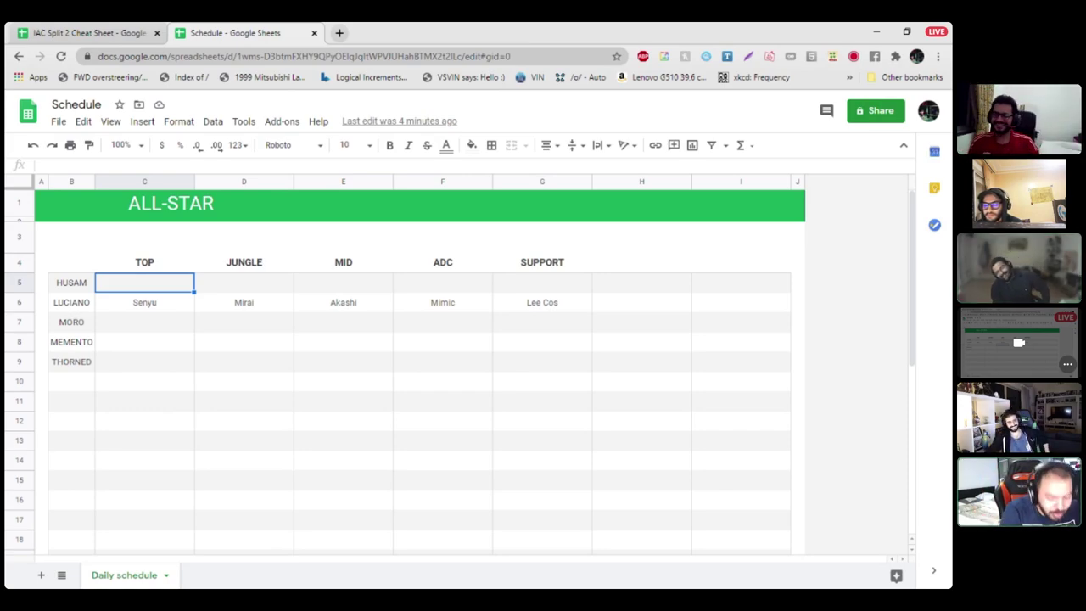
Step: Enter Ajwad as the JUNGLE pick in cell D5
left_click(244, 283)
type("Ajwar")
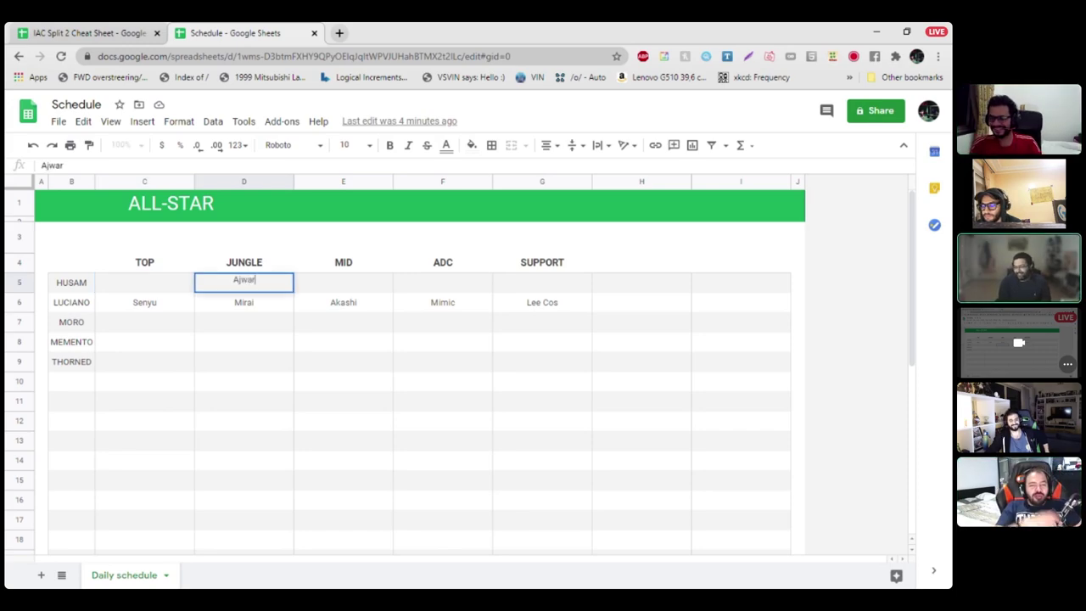
key("Return")
Step: Enter 9eeto as the TOP pick in cell C5
left_click(144, 283)
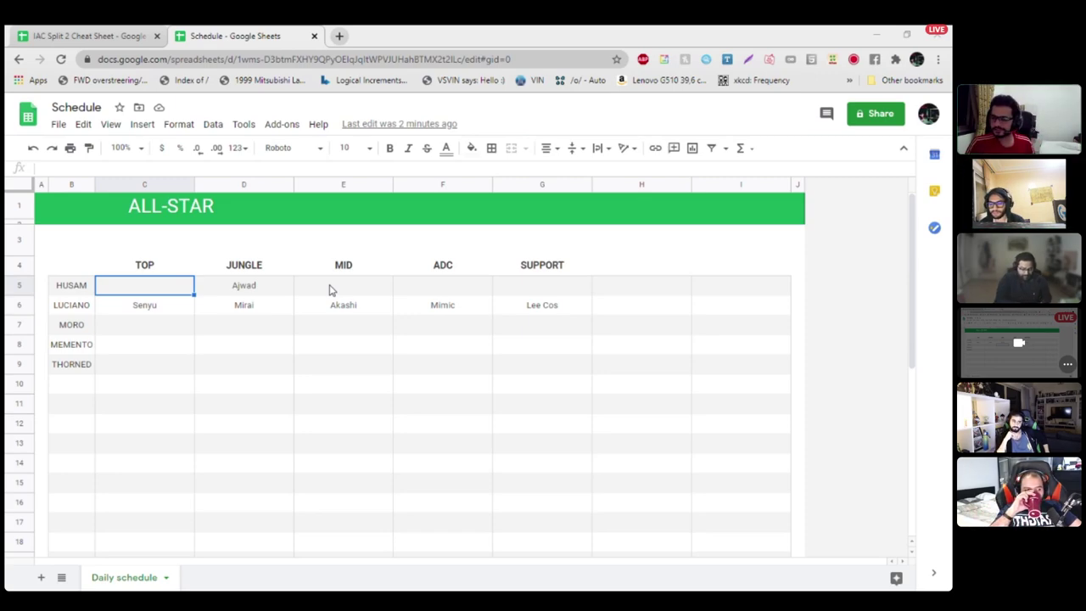
type("9eeto")
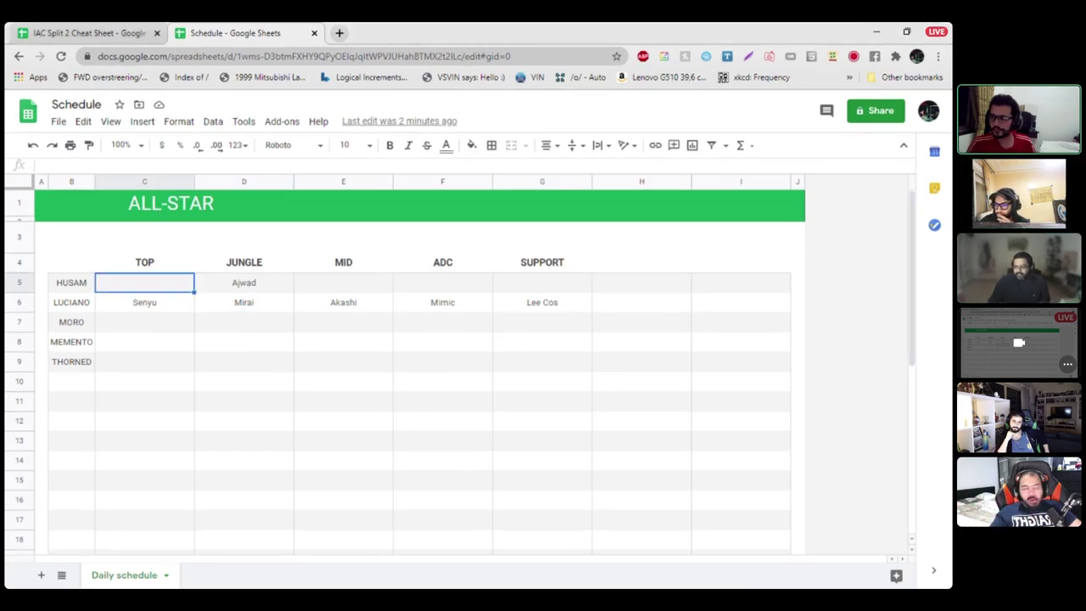
key("Return")
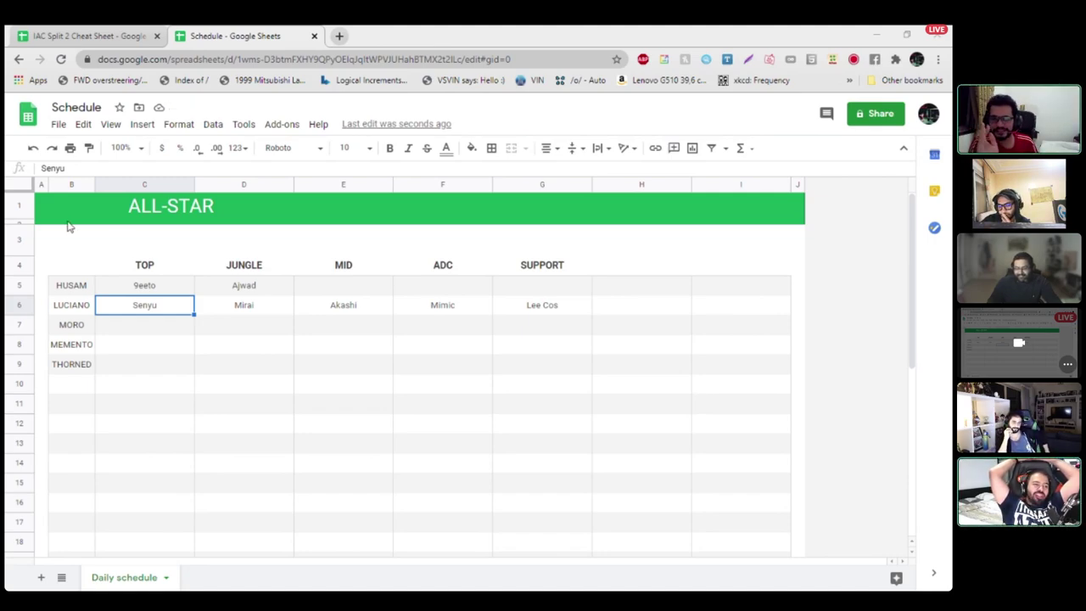
Step: Replace the TOP pick in cell C5 with Senyu
left_click(151, 287)
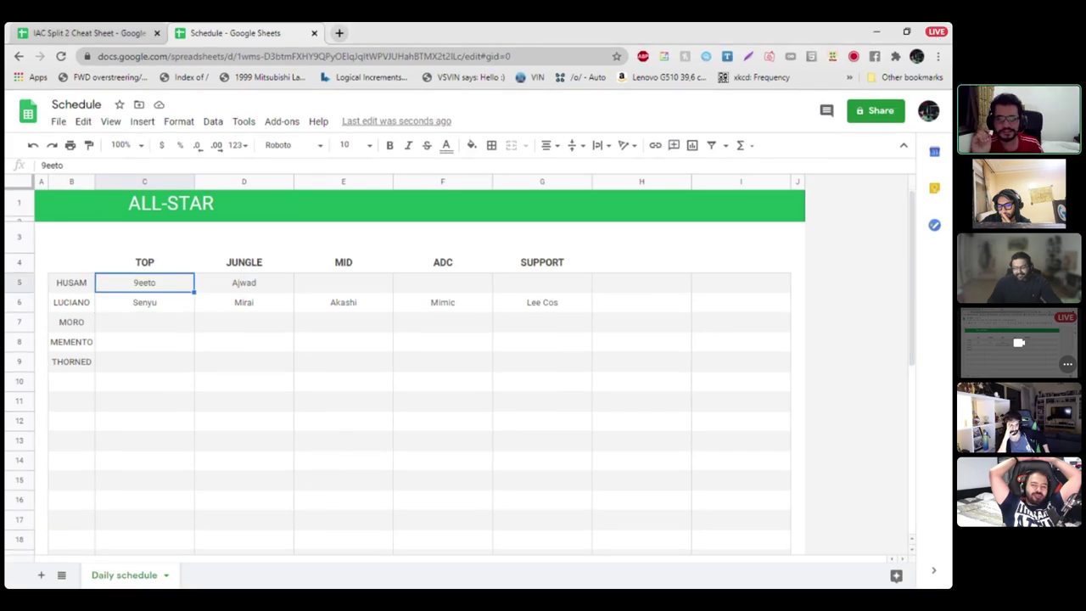
double_click(144, 283)
type("Senyu")
key("Return")
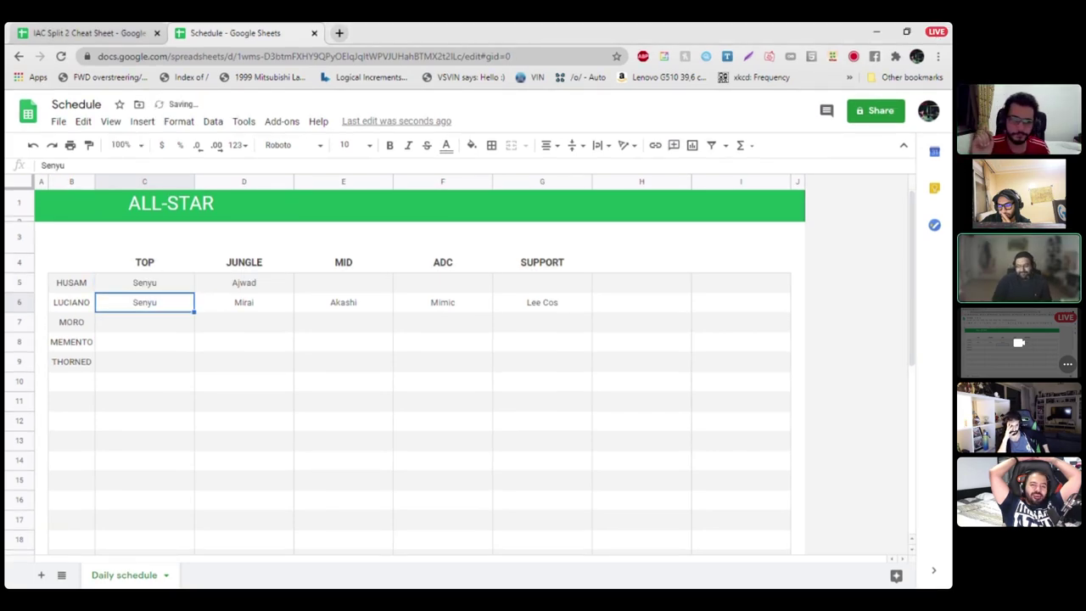
left_click(244, 282)
left_click(343, 282)
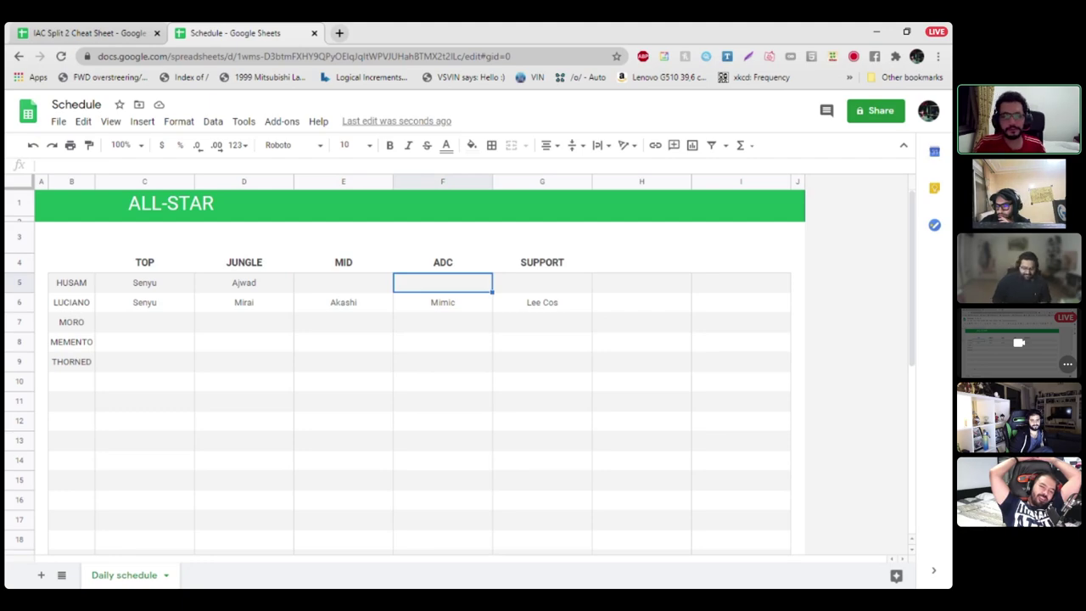
Step: Enter Mimic as the ADC pick in cell F5 and Mishal as the SUPPORT pick in cell G5
type("Mimic")
key("Return")
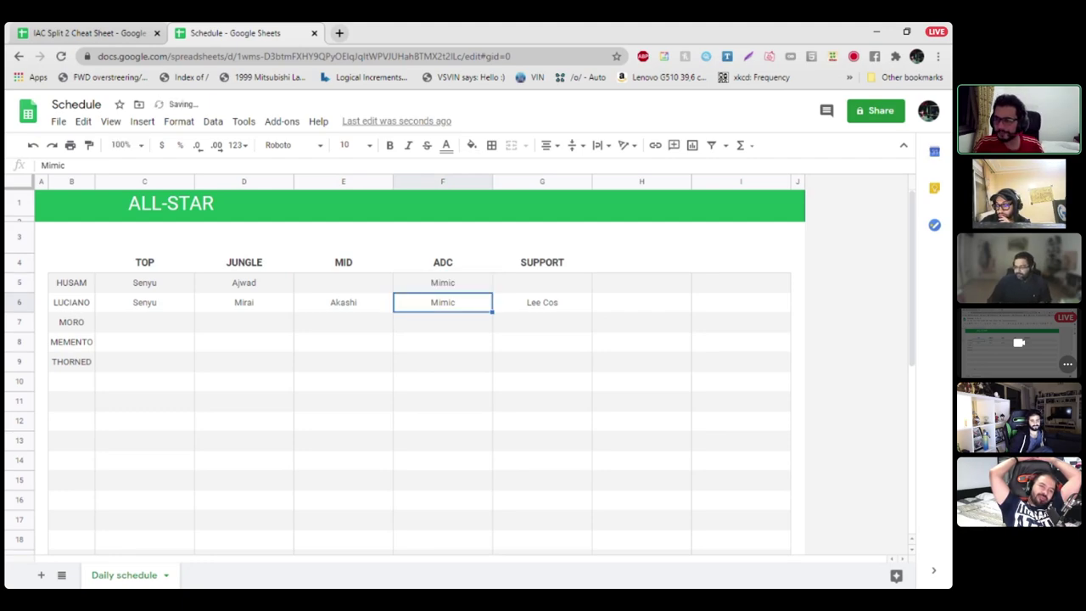
left_click(543, 282)
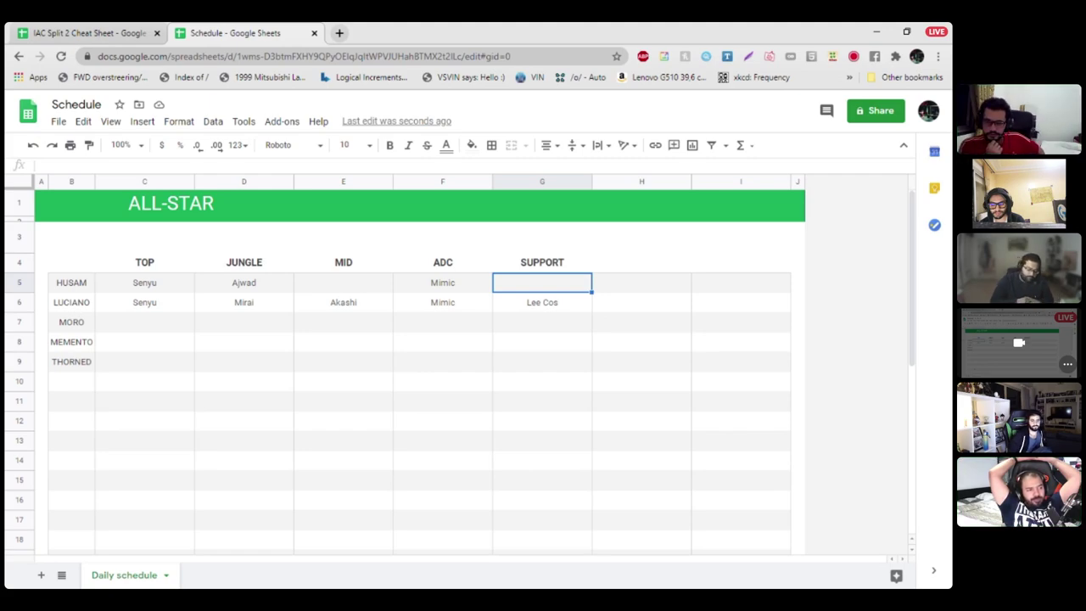
type("Mishal")
key("Return")
key("Up")
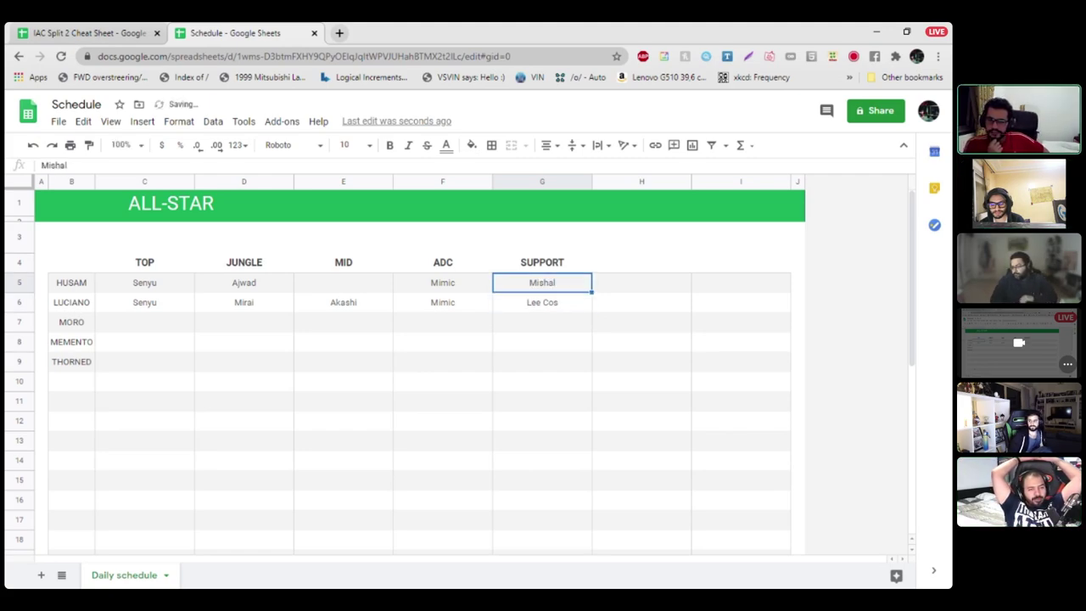
Step: Try Fear as the MID pick in cell E5 and undo the entry
key("Left")
key("Left")
key("Left")
key("Right")
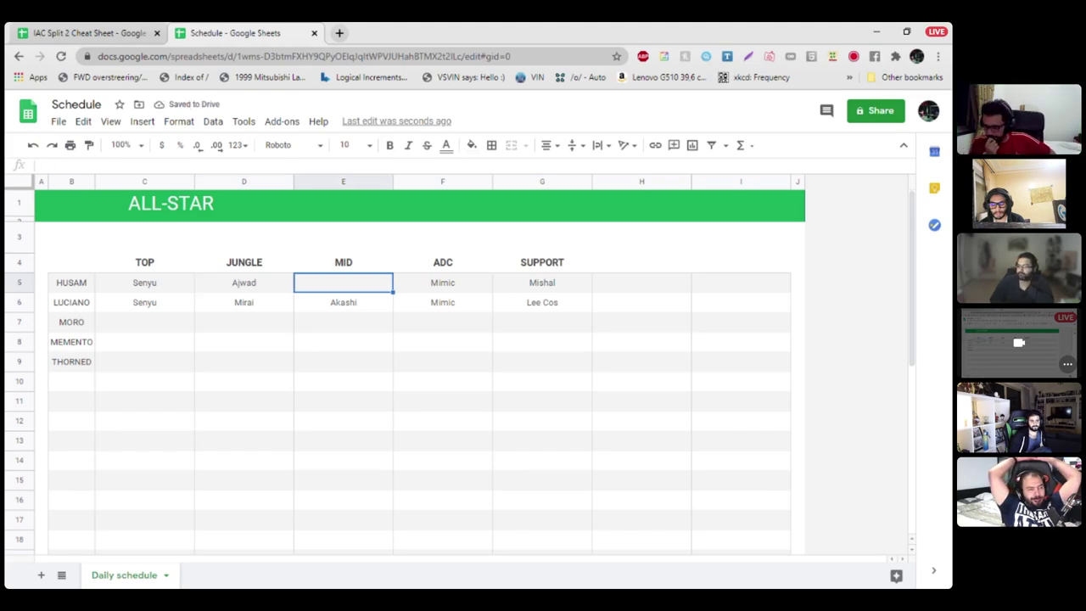
key("Left")
key("Right")
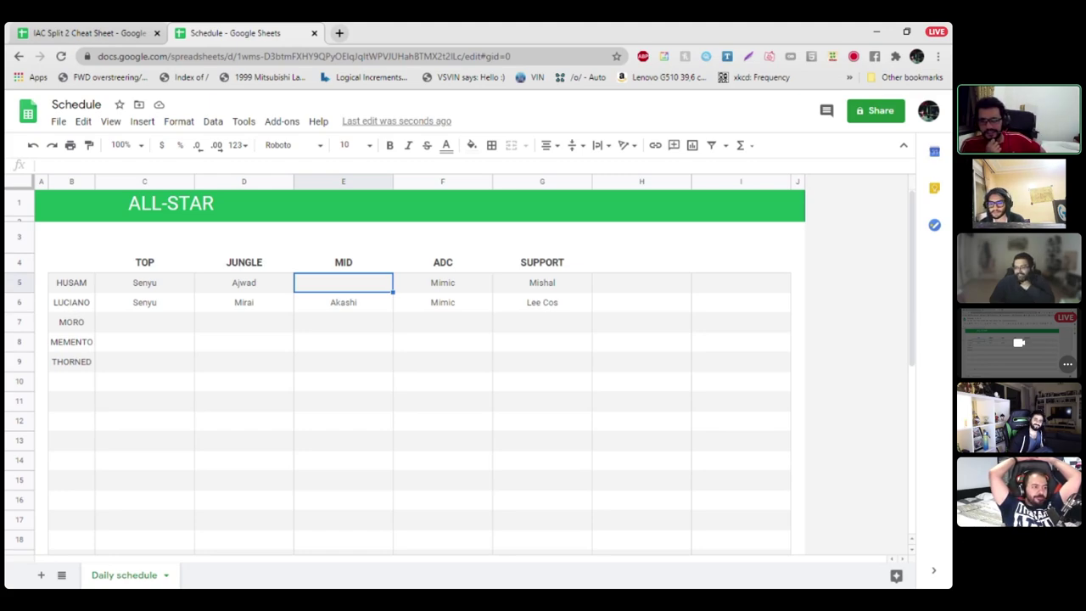
type("Fear")
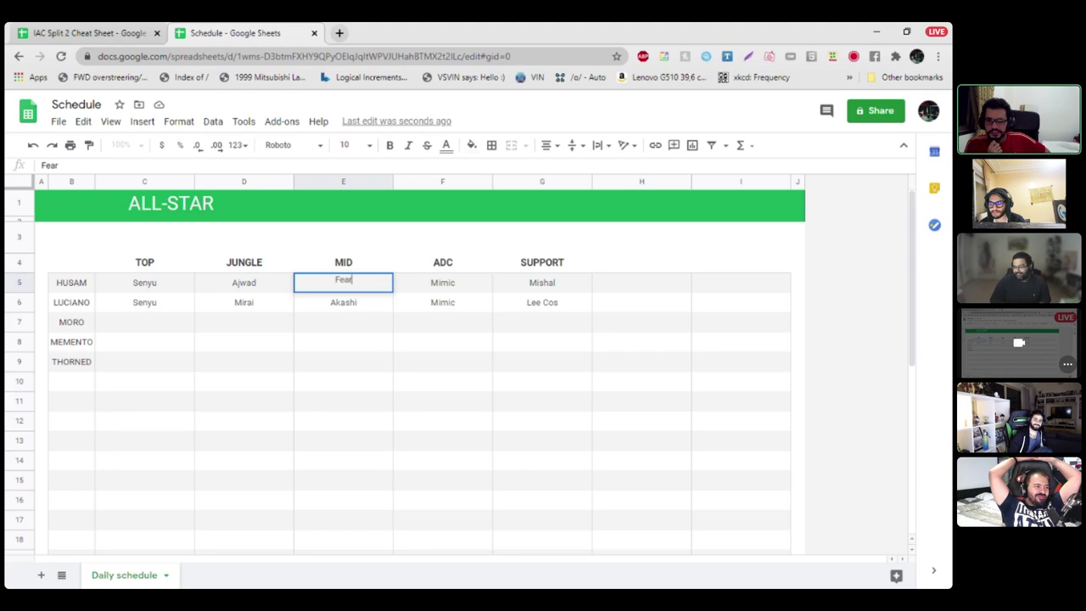
key("Return")
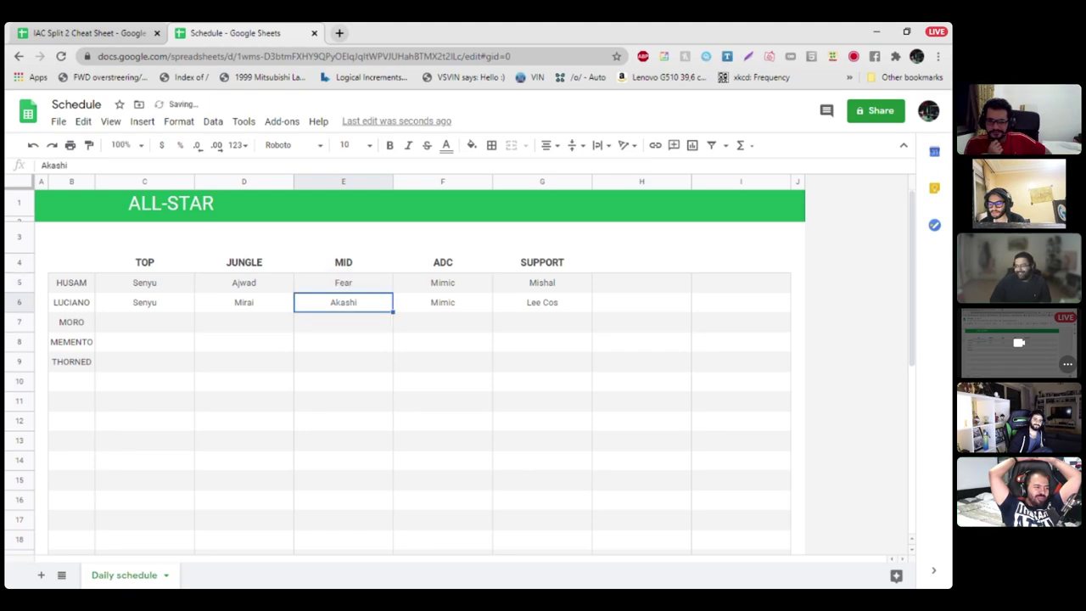
key("ctrl+z")
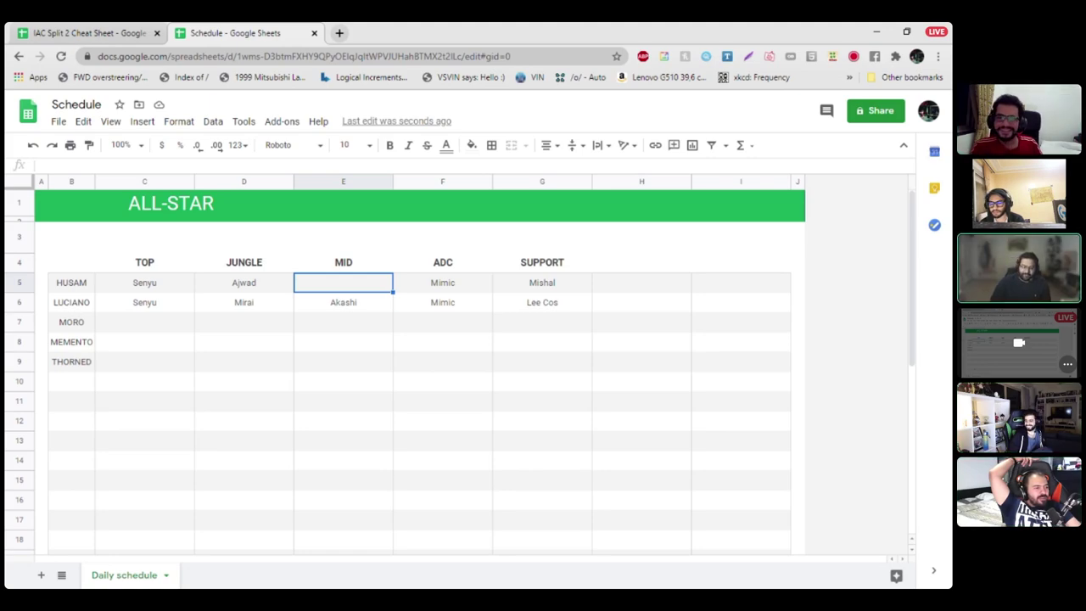
Step: Try Gaaloul as the MID pick in cell E5 and clear the cell again
type("Gaaloul")
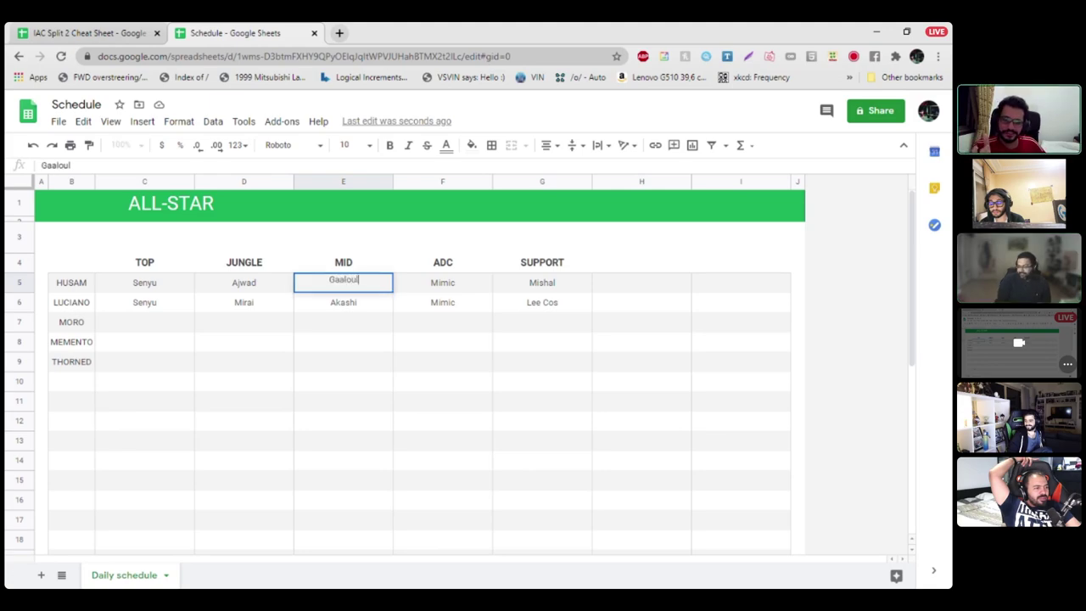
key("Return")
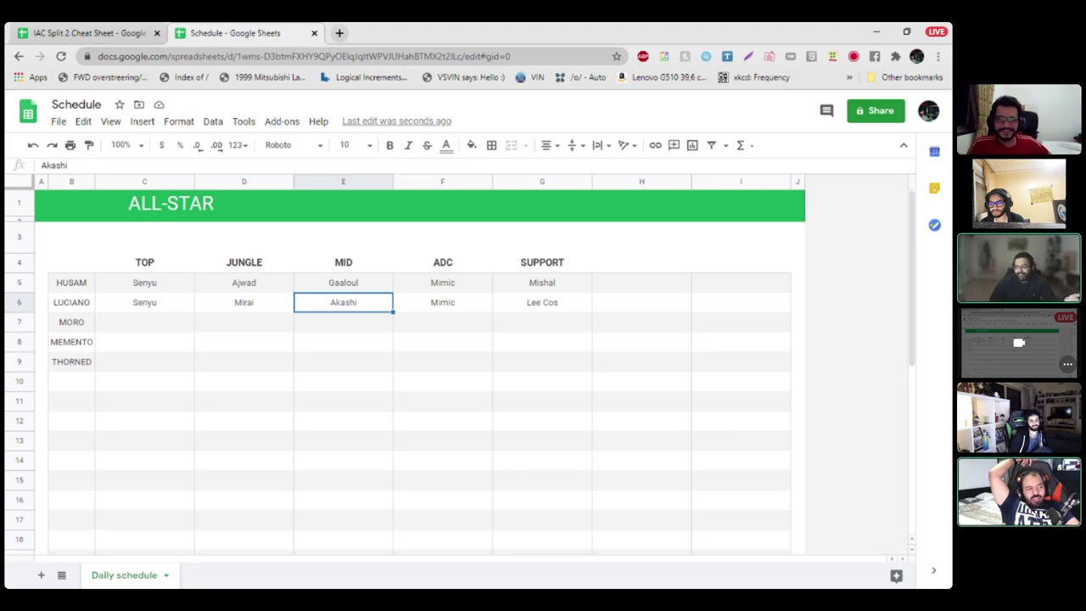
left_click(343, 283)
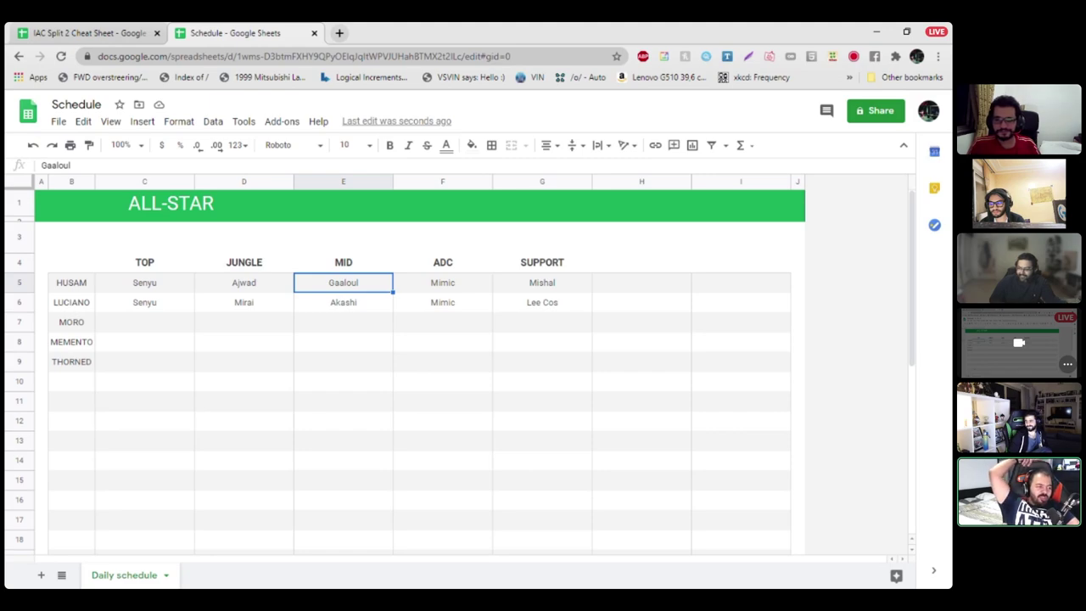
key("Delete")
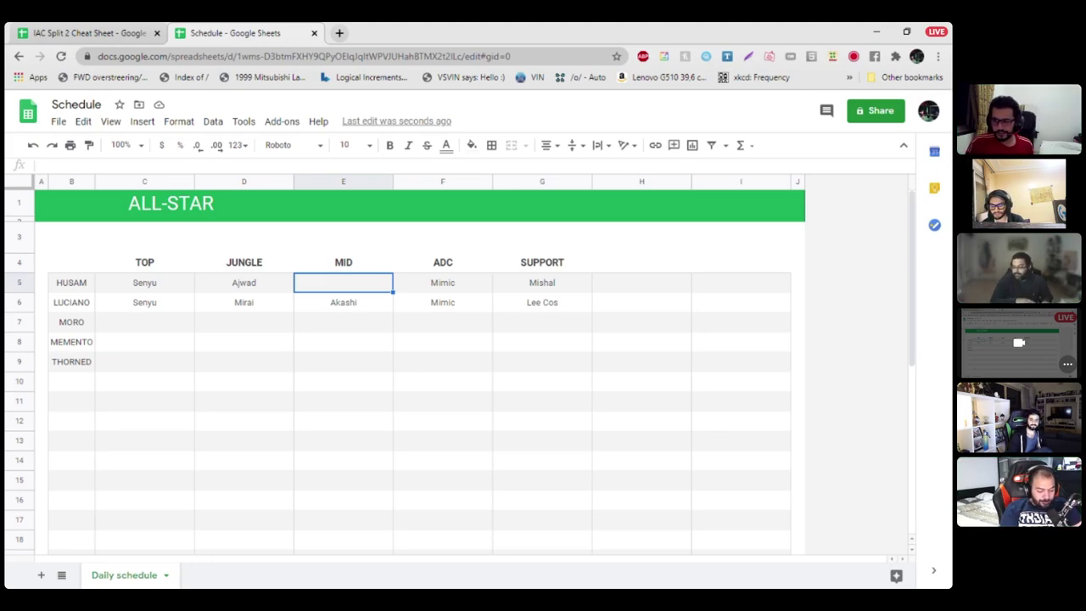
Step: Enter Akashi/Cipher as the shared MID pick in cell E5
type("Akashi")
key("Return")
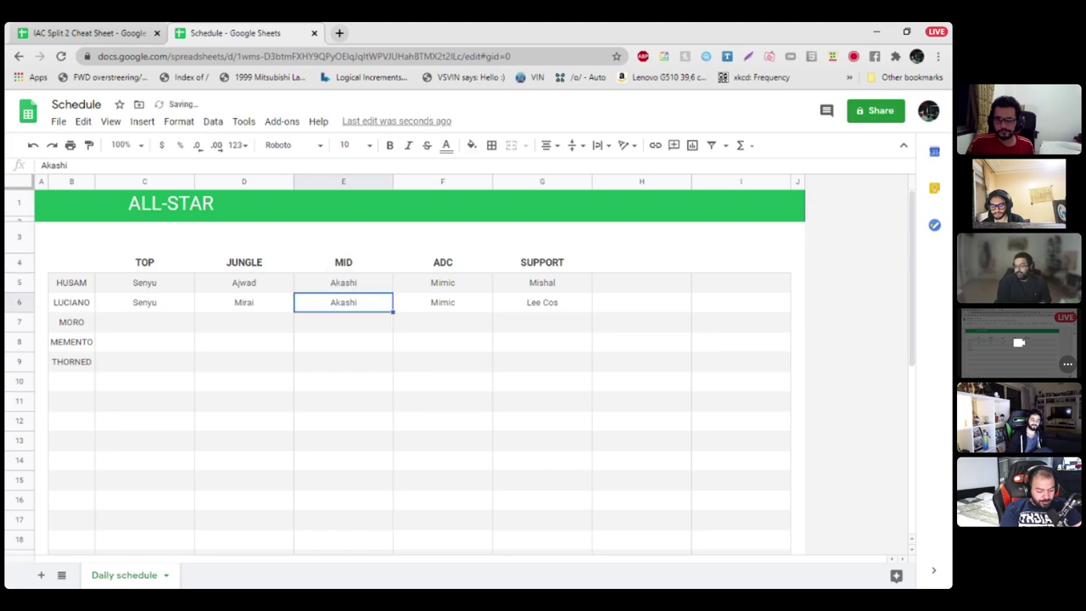
left_click(342, 283)
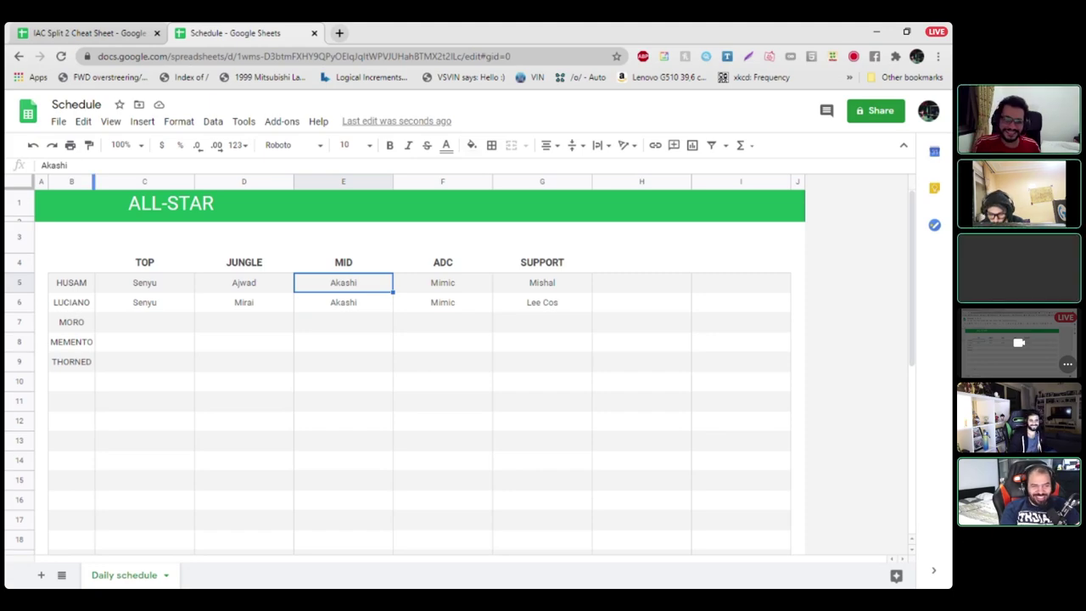
type("/Ciphyer")
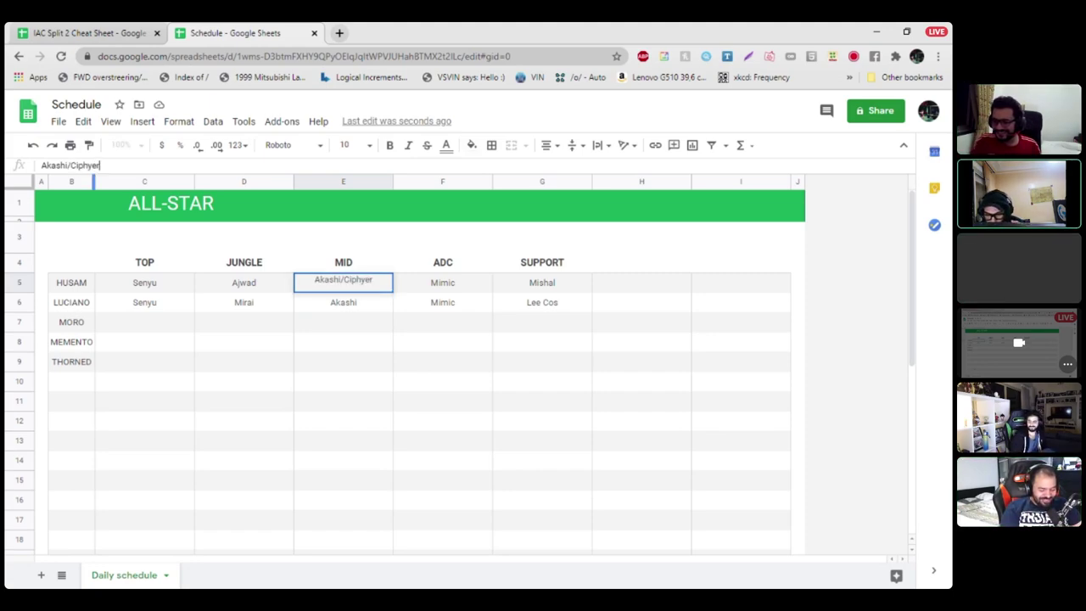
key("Return")
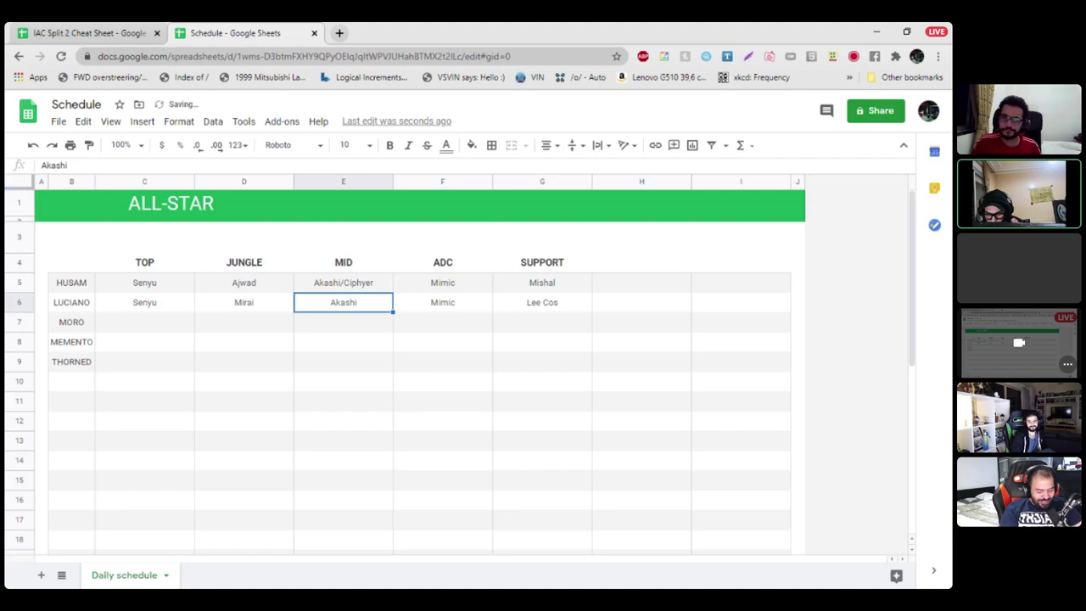
left_click(343, 282)
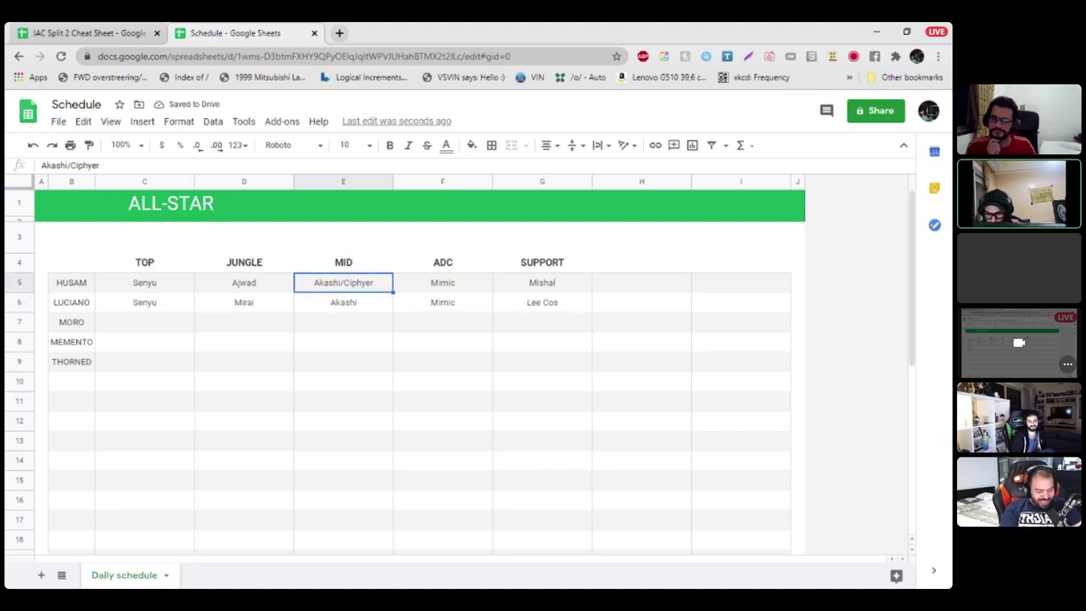
left_click(89, 165)
key("BackSpace")
key("Return")
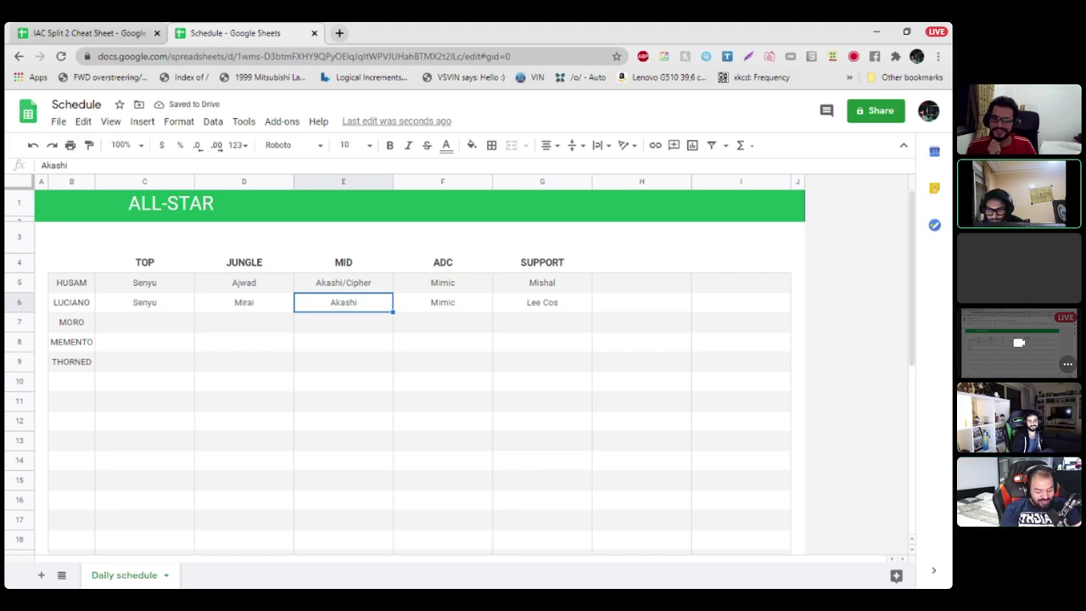
Step: View a call participant's enlarged video in full screen and return to the enlarged shared Schedule spreadsheet
mouse_move(417, 411)
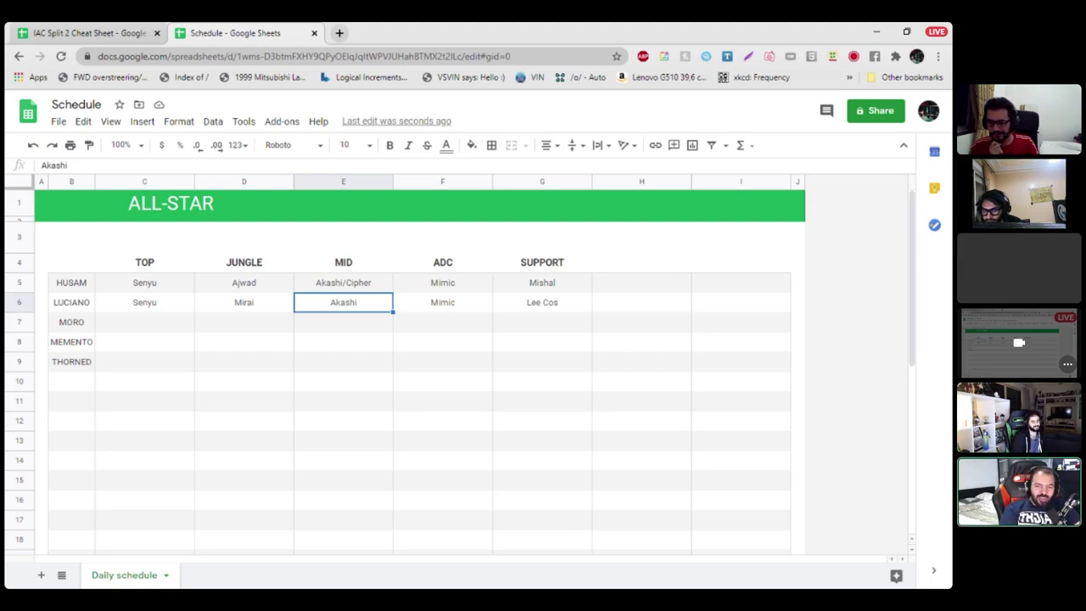
left_click(144, 321)
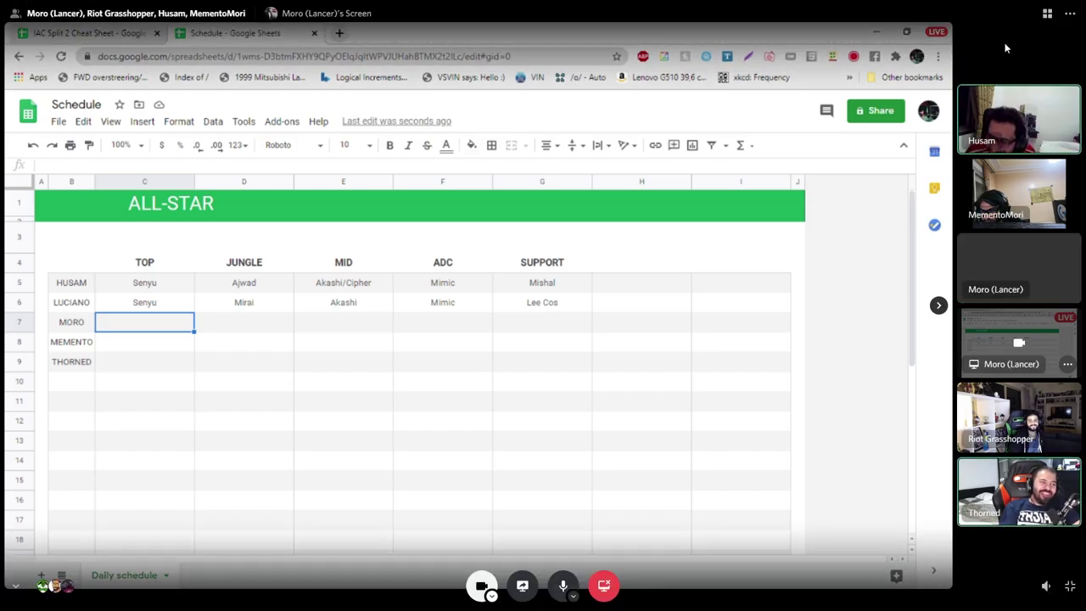
left_click(1047, 13)
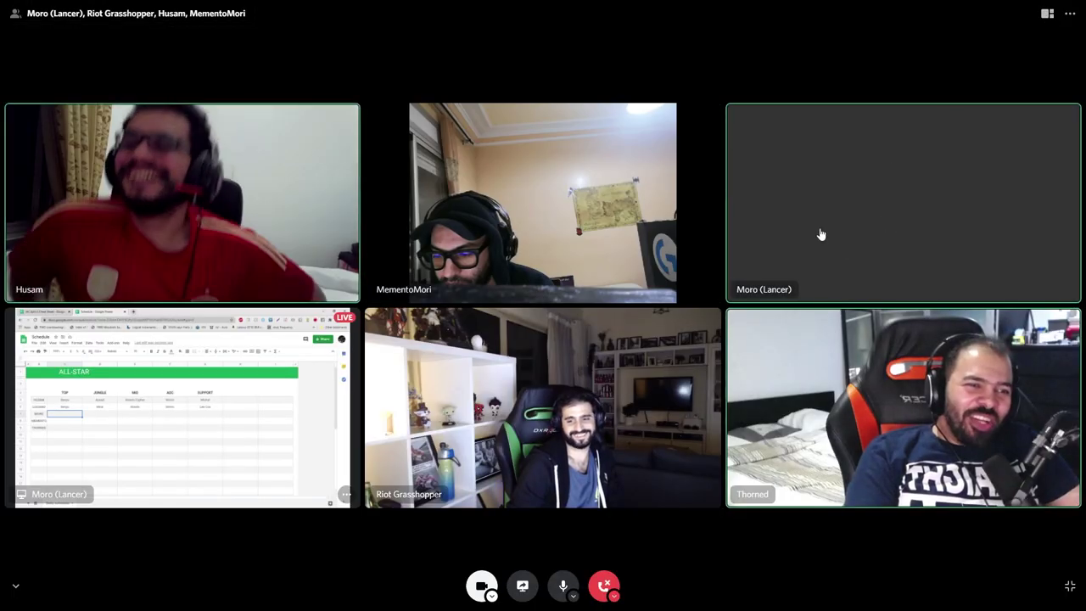
left_click(900, 237)
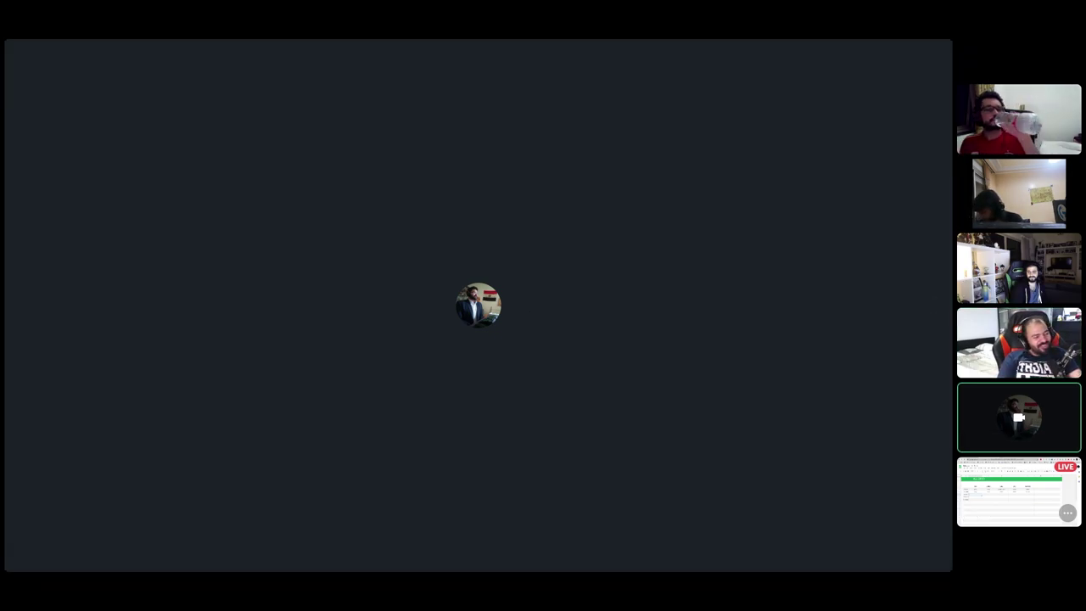
key("Escape")
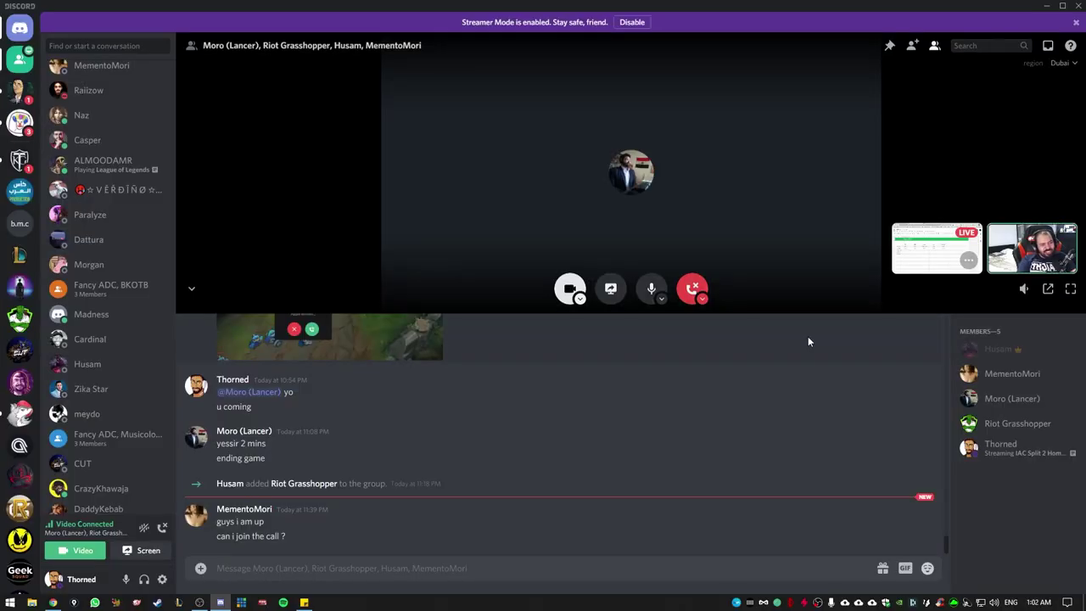
left_click(1070, 289)
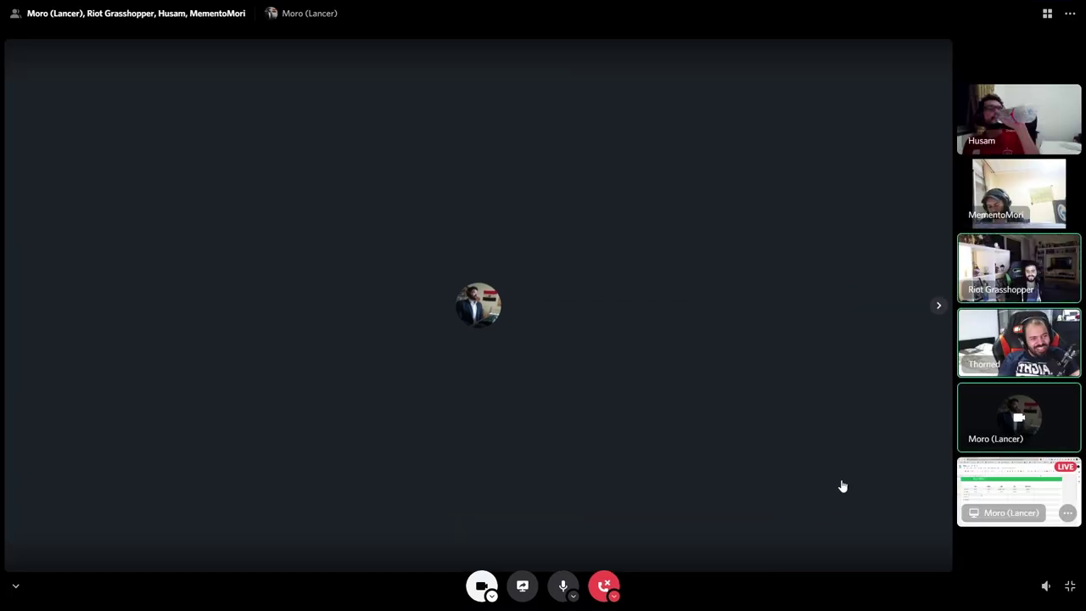
left_click(998, 487)
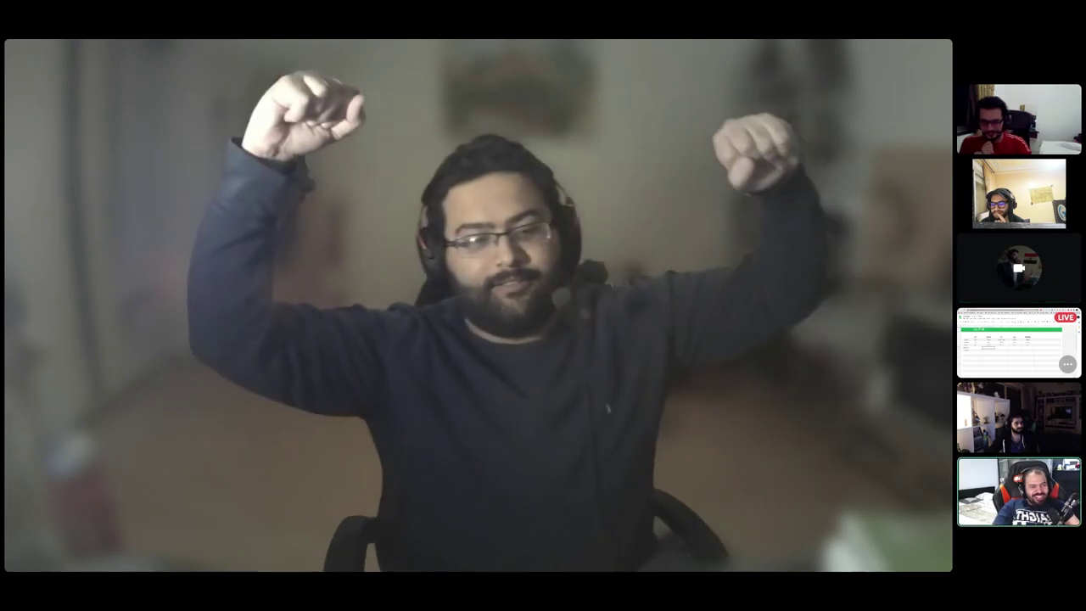
left_click(1019, 343)
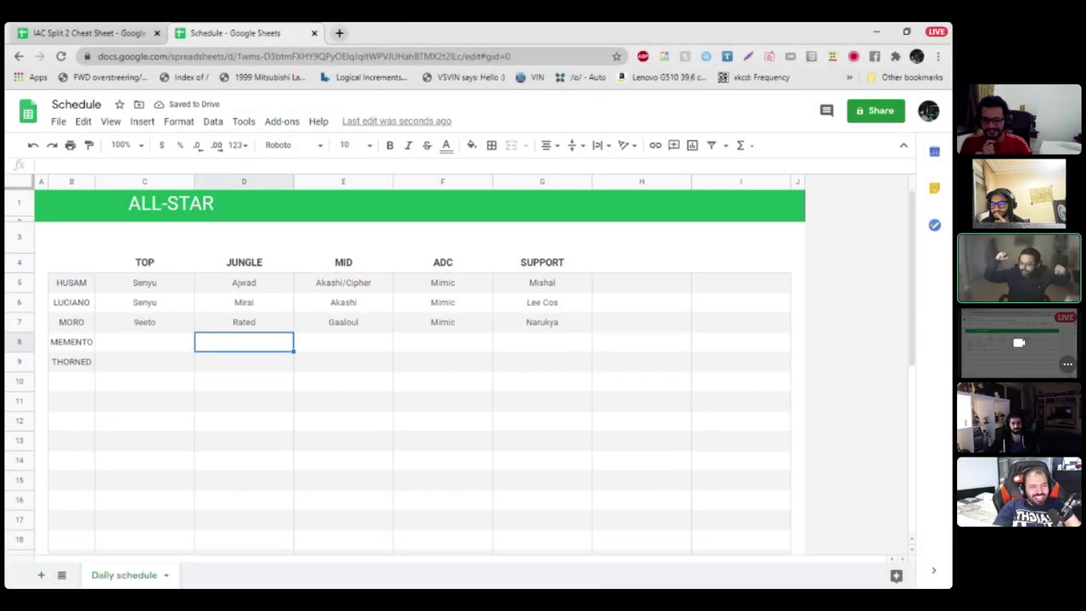
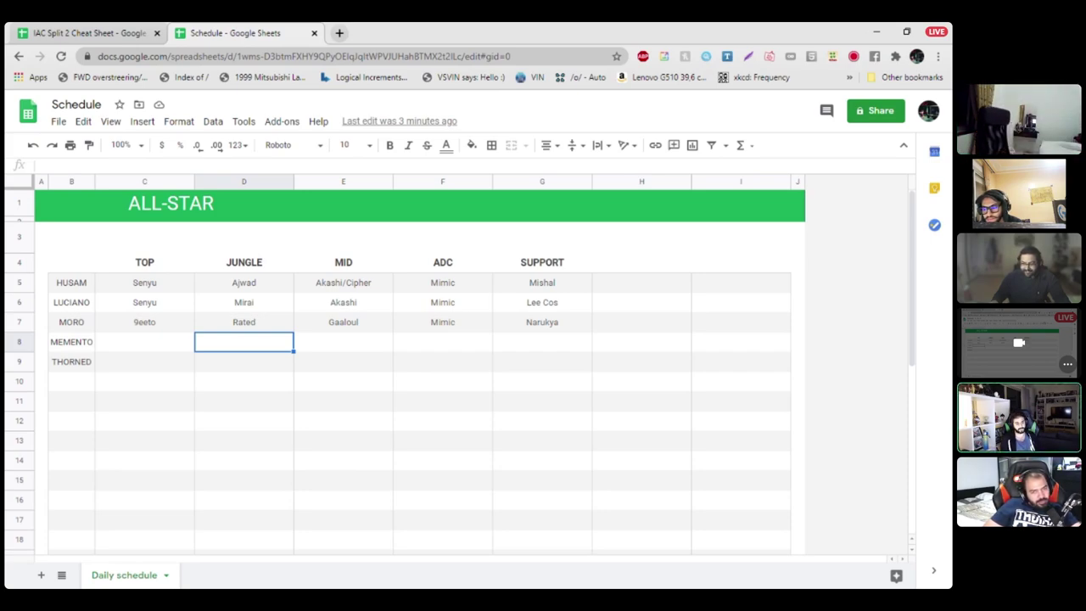
Step: Review the TOP, JUNGLE and MID picks in row 7 of the ALL-STAR table
left_click(144, 342)
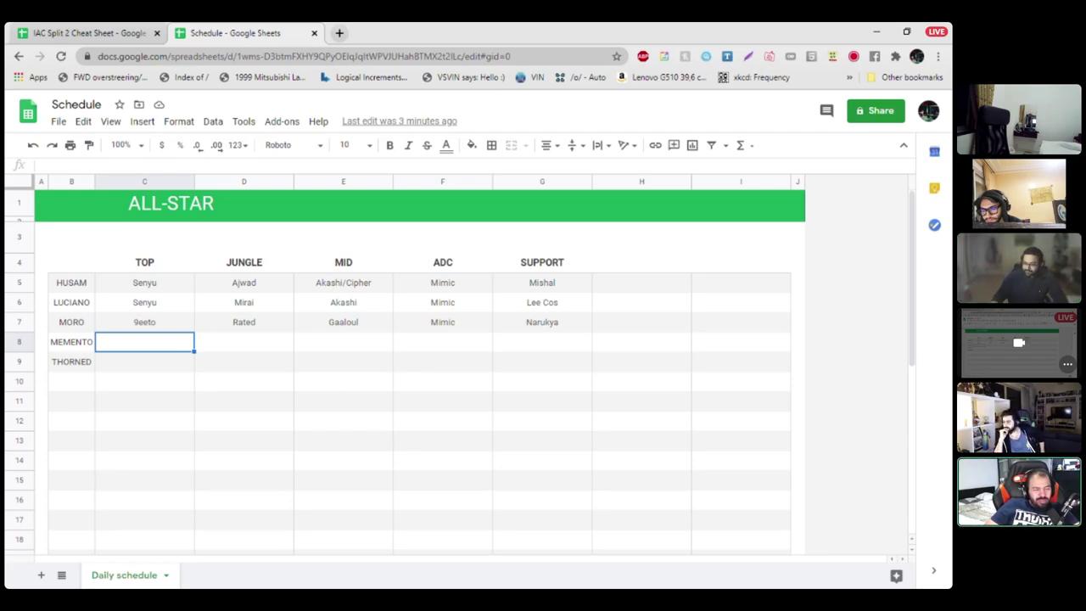
left_click(244, 341)
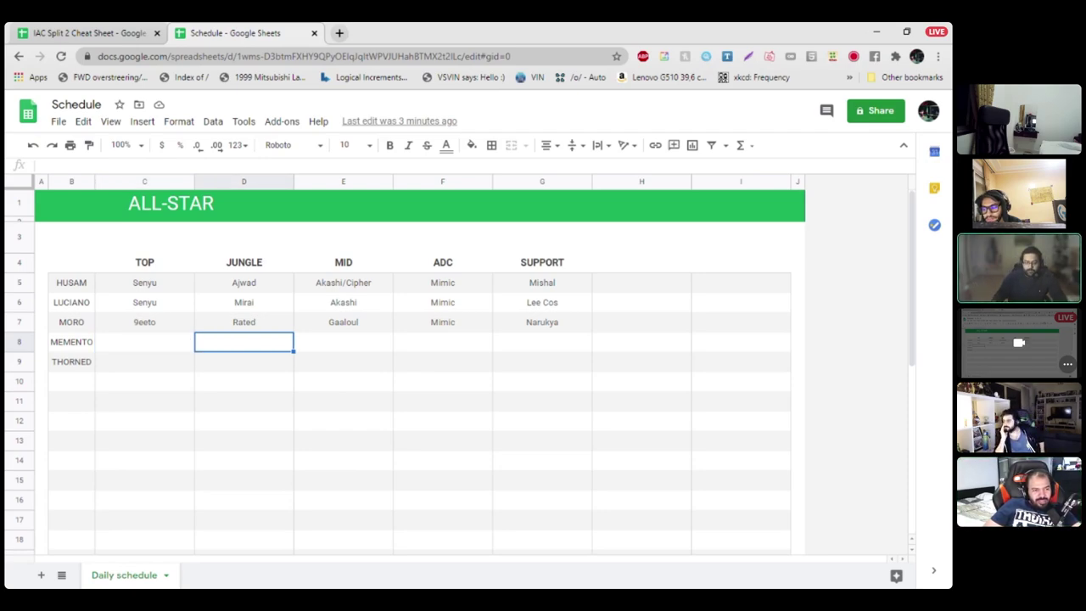
left_click(243, 322)
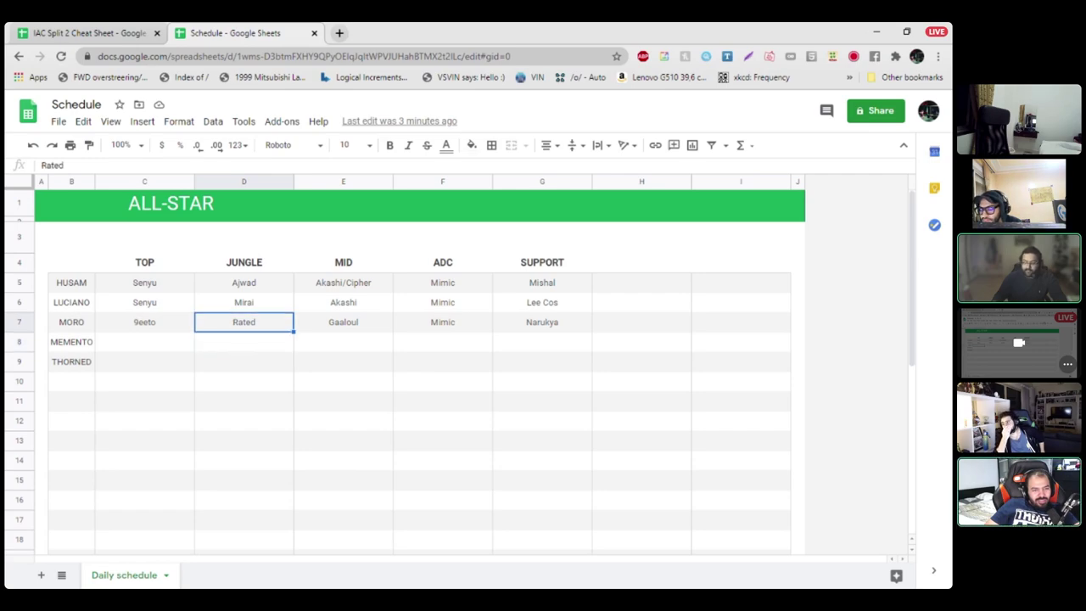
left_click(343, 321)
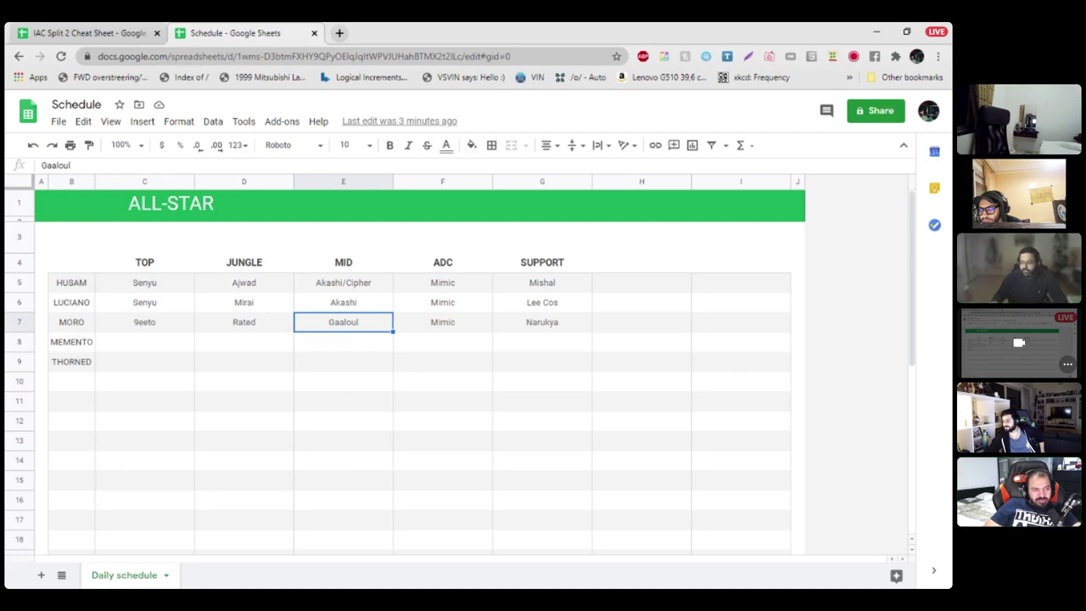
left_click(244, 321)
left_click(144, 321)
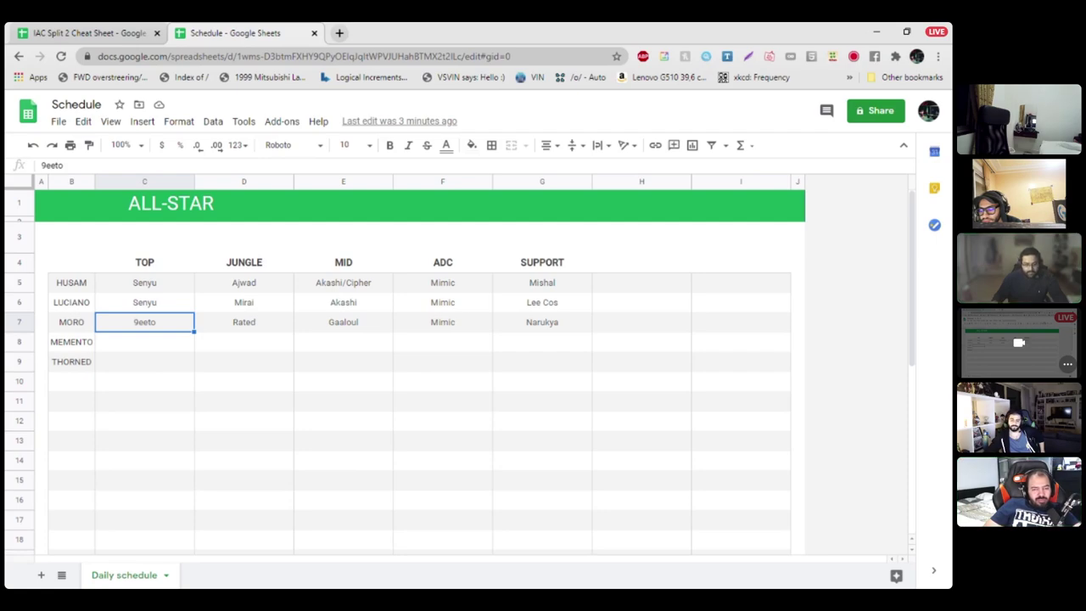
left_click(343, 322)
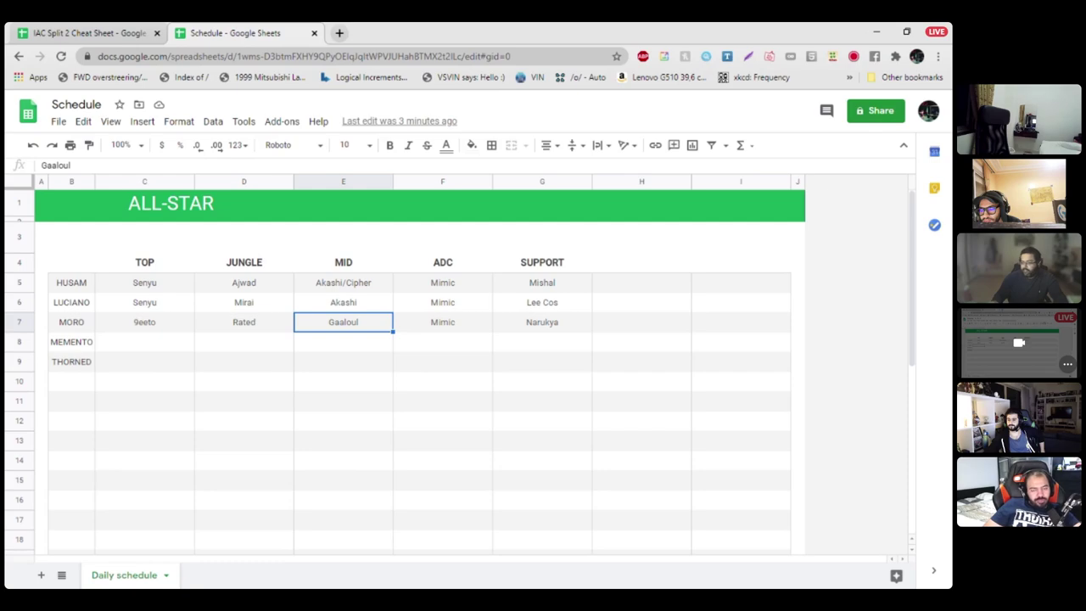
left_click(343, 341)
left_click(244, 322)
left_click(343, 321)
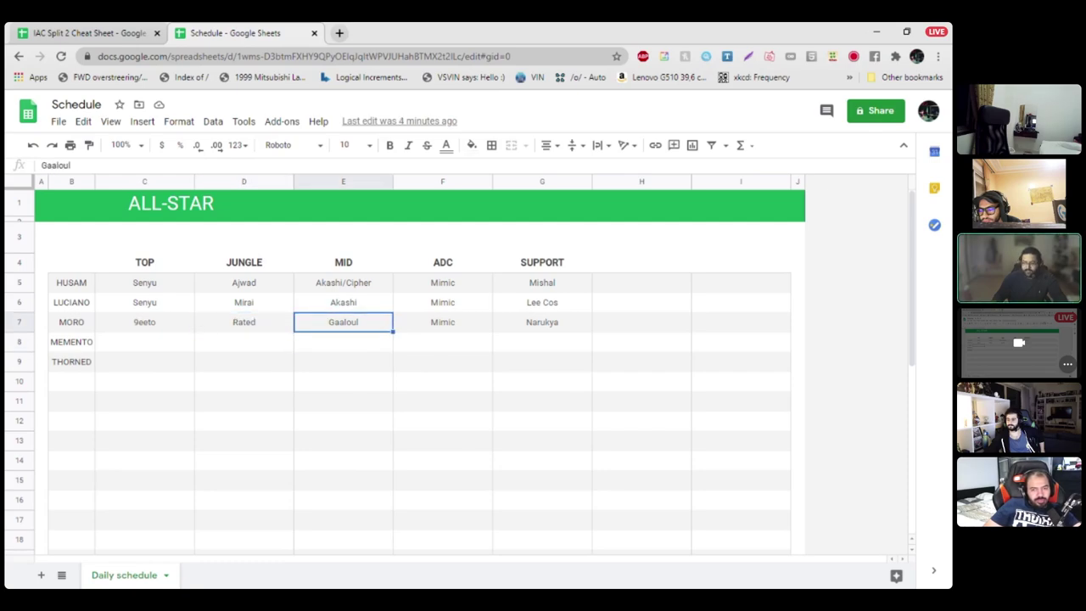
left_click(244, 322)
left_click(343, 322)
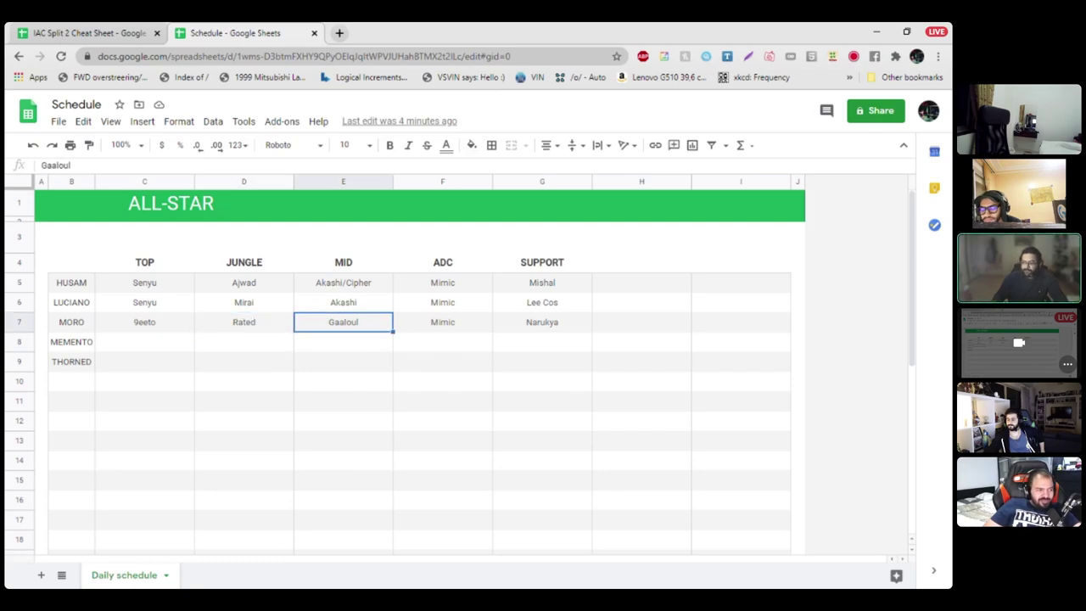
Step: Check the row 7 picks from SUPPORT back to TOP and select the row 8 TOP cell, C8
left_click_drag(542, 322, 144, 322)
left_click(343, 361)
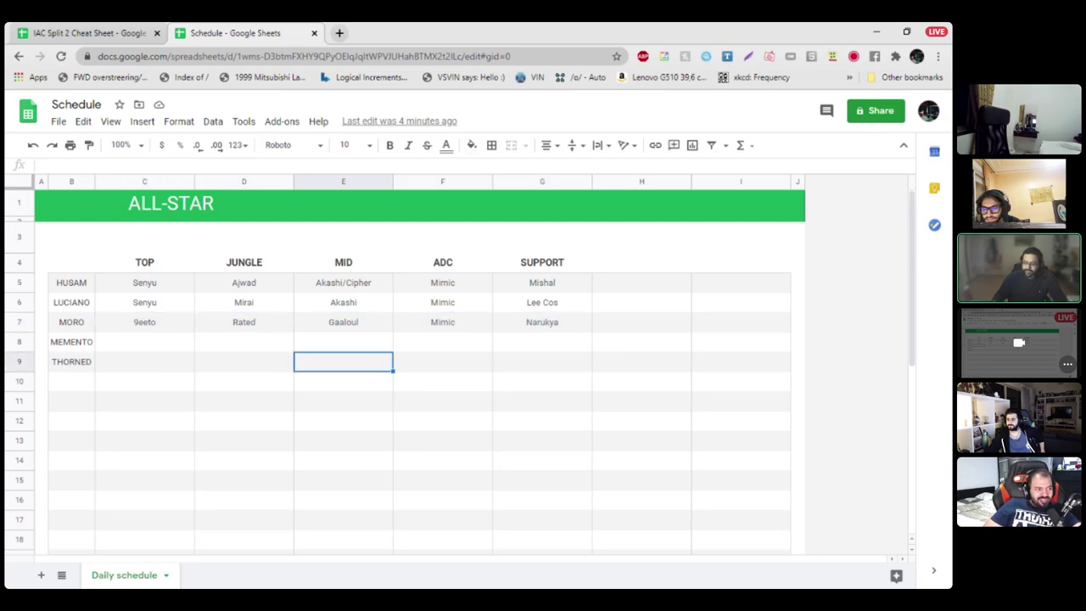
left_click(144, 341)
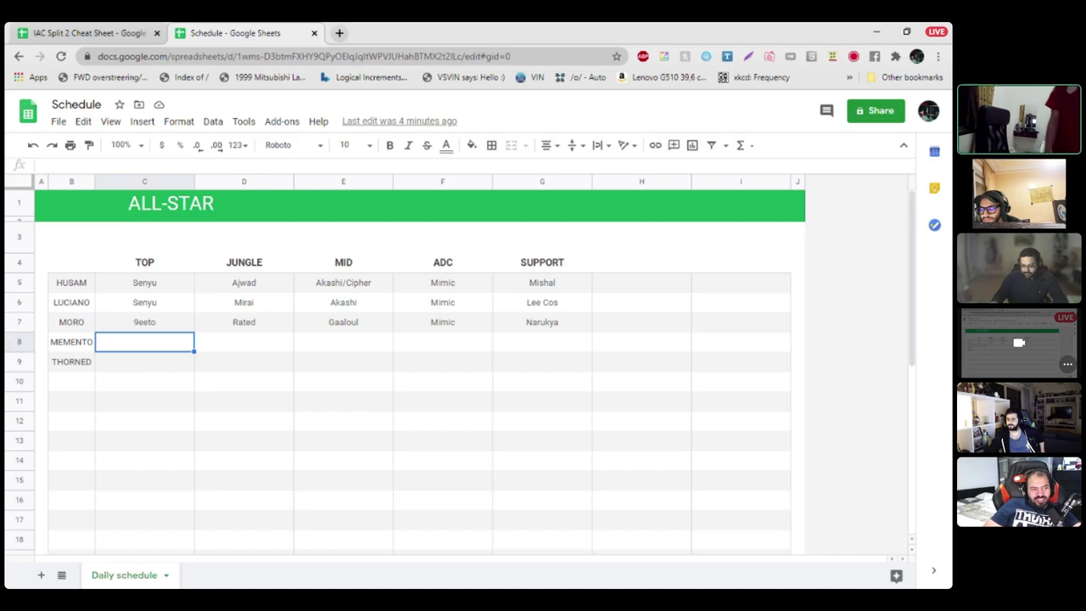
Step: Enlarge a call participant's video, exit and re-enter full screen, and bring back the shared Schedule spreadsheet as the enlarged stream
left_click(1018, 194)
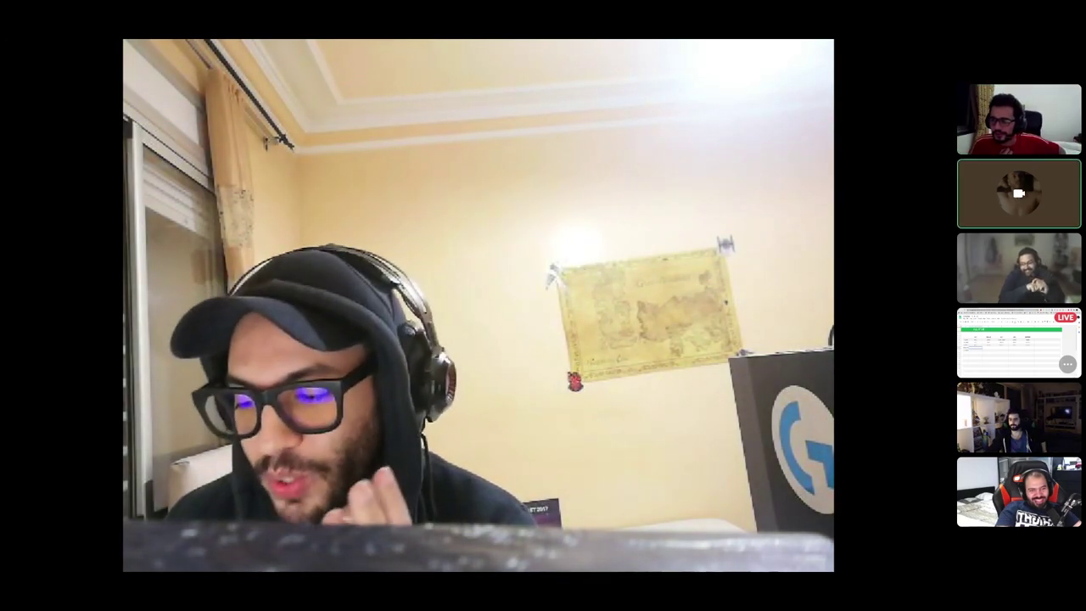
key("Escape")
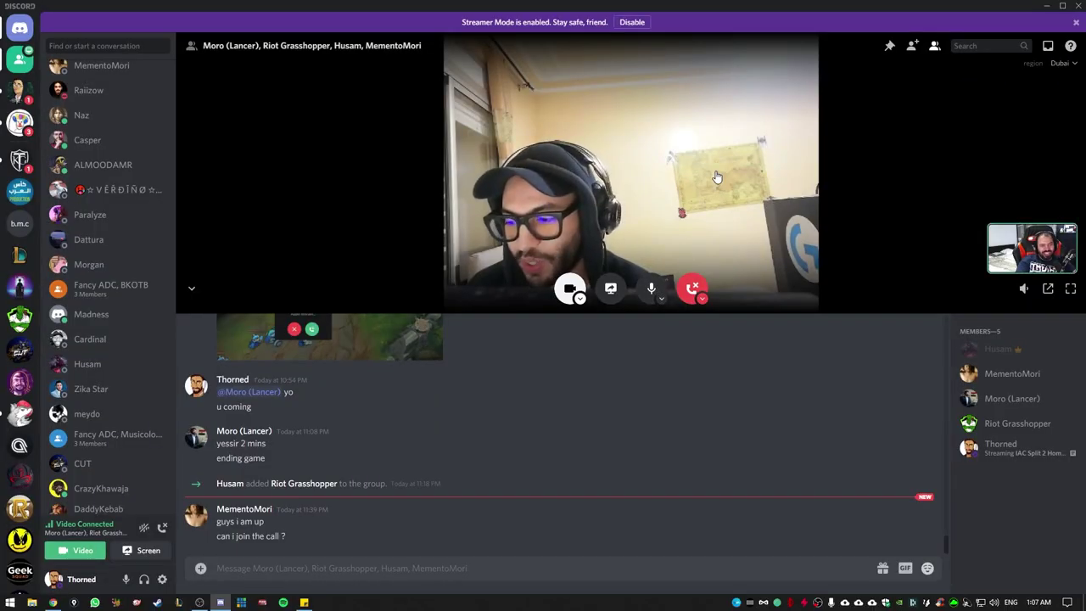
left_click(1071, 290)
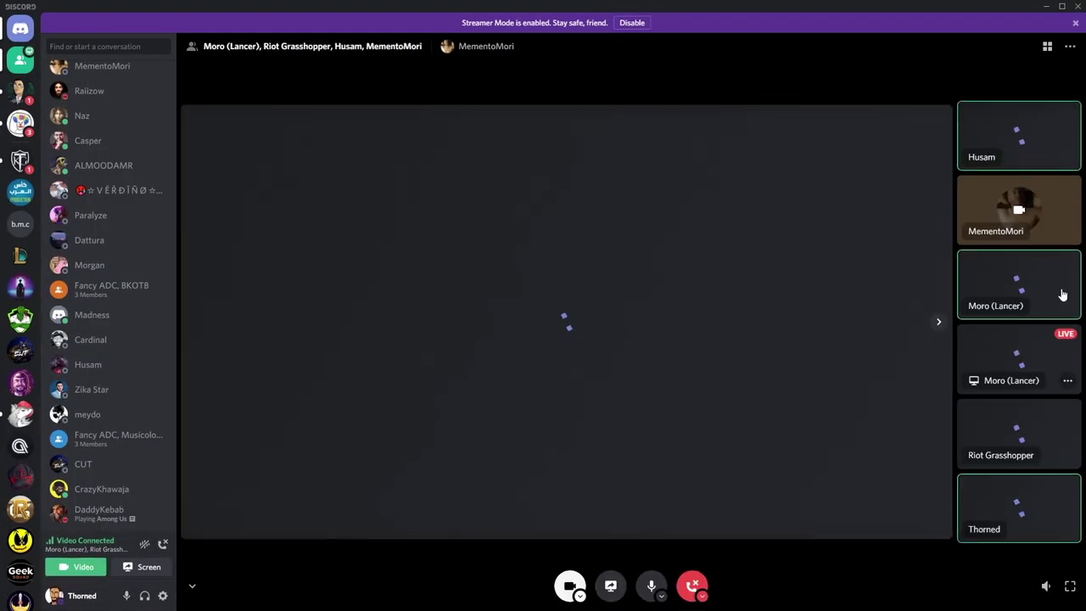
left_click(1012, 361)
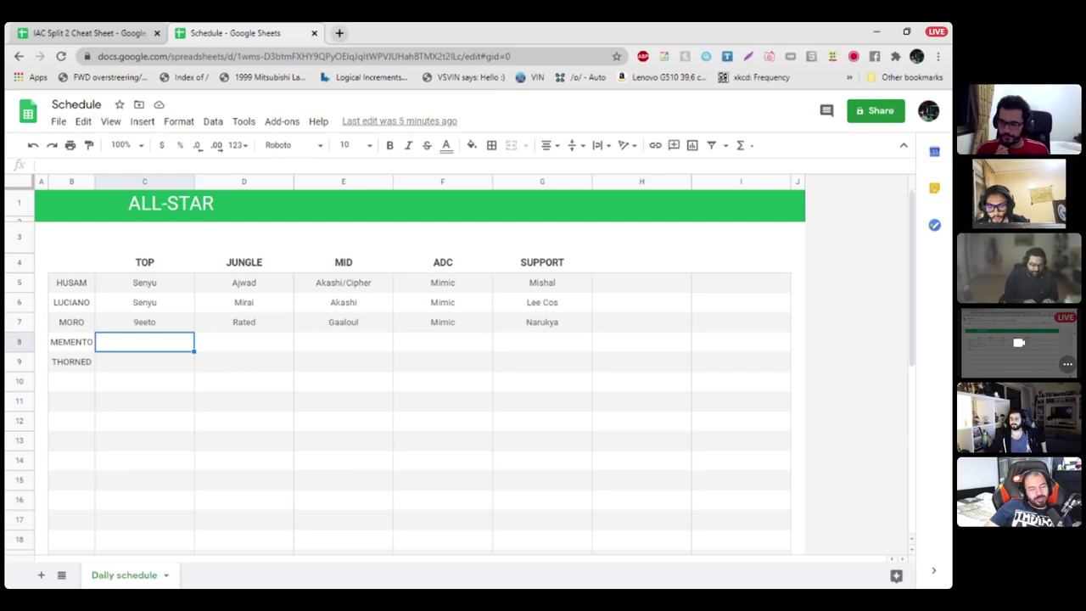
Step: Fill in the row 8 picks: 9eeto for TOP, Mirai for JUNGLE, Saiken for MID, Xicor for ADC and Mishal for SUPPORT
type("9eeto")
key("Tab")
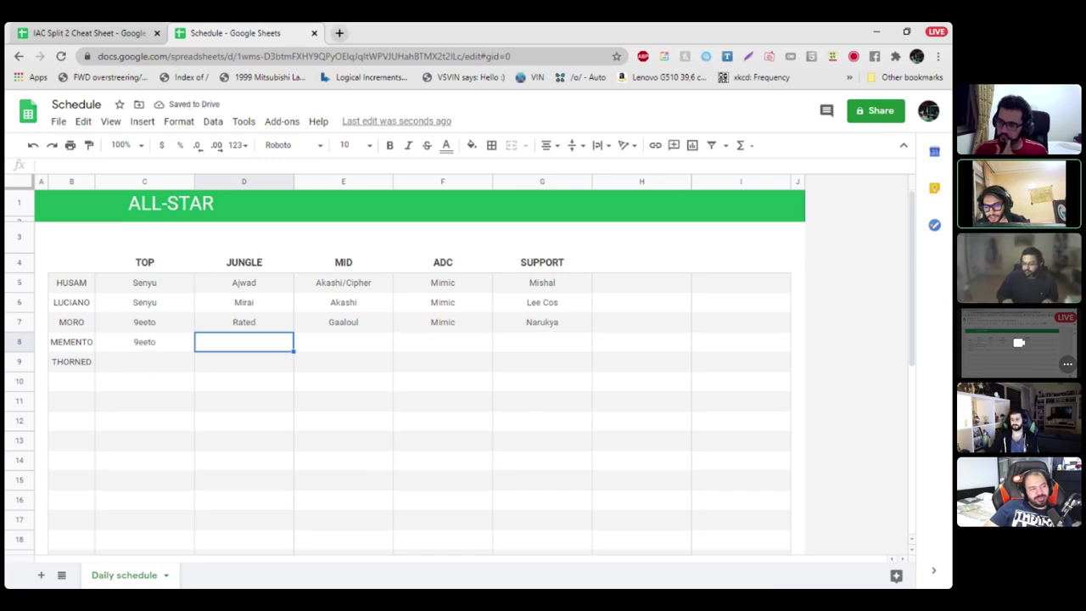
type("Mirai")
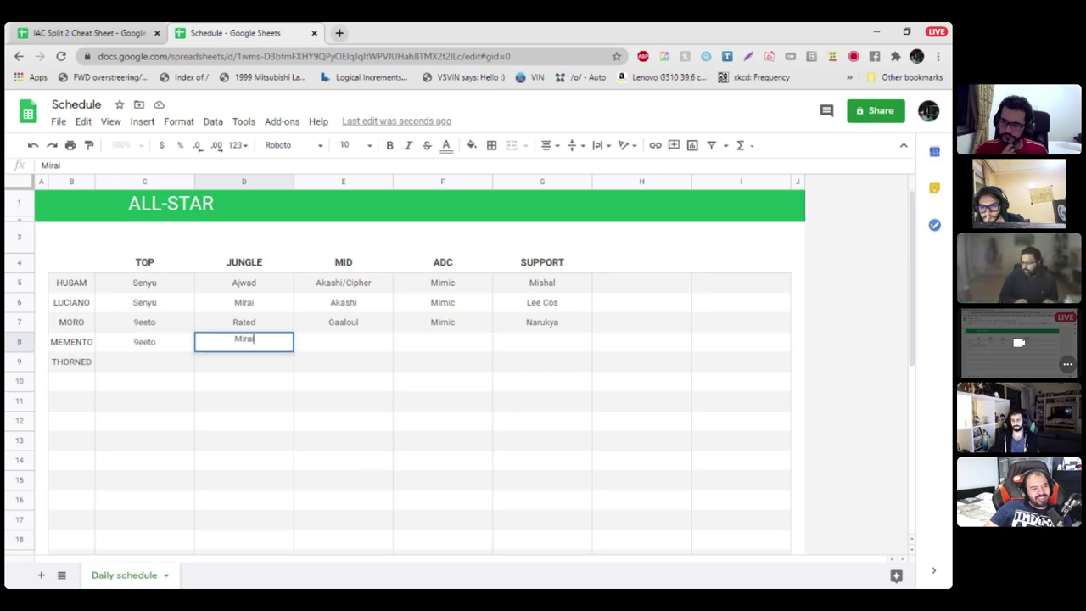
key("Tab")
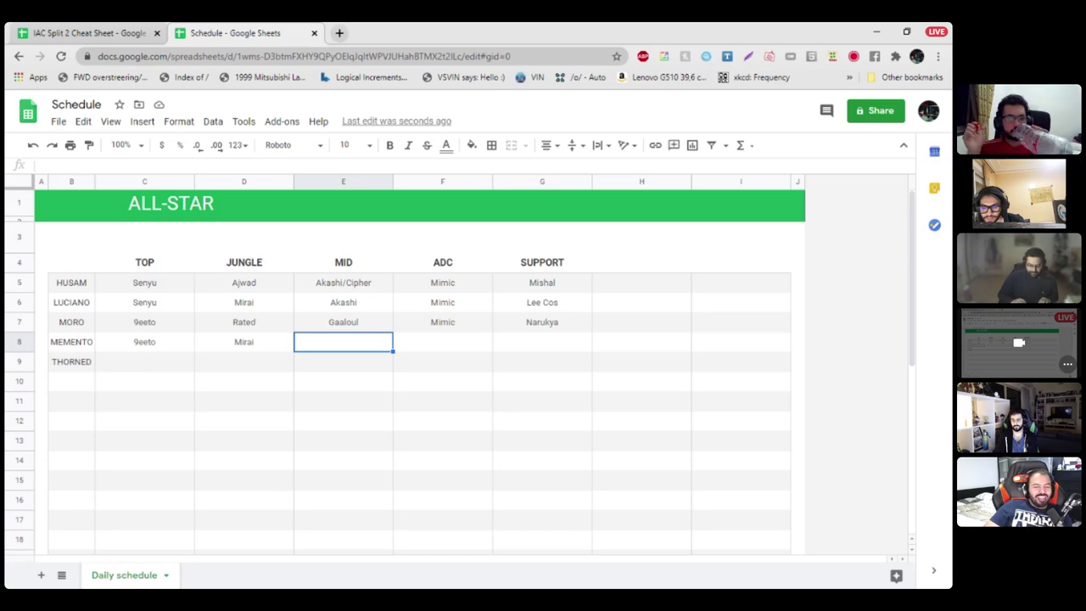
type("Saiken")
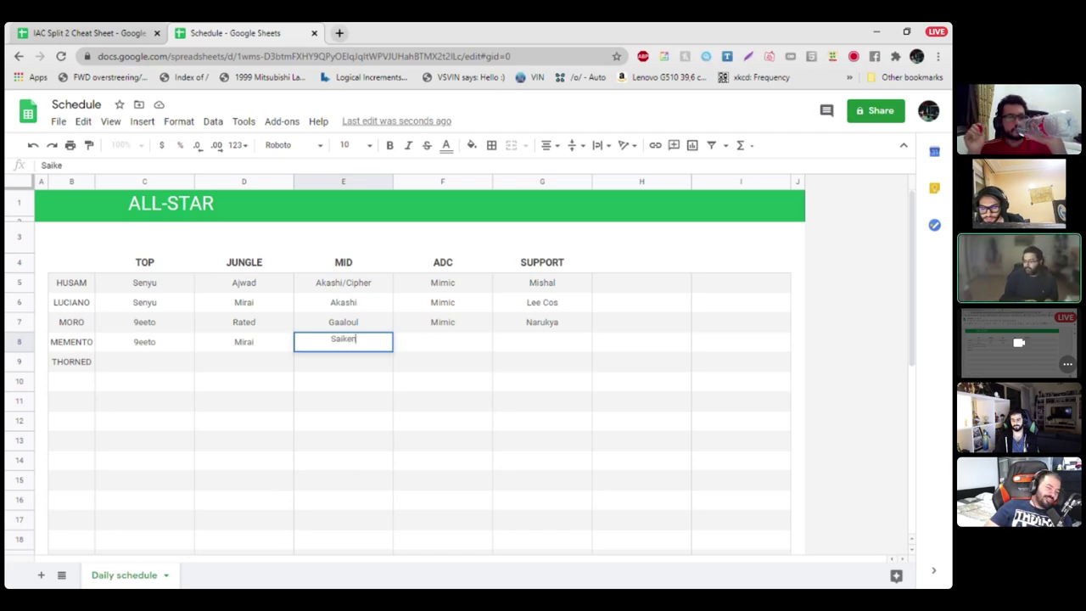
key("Tab")
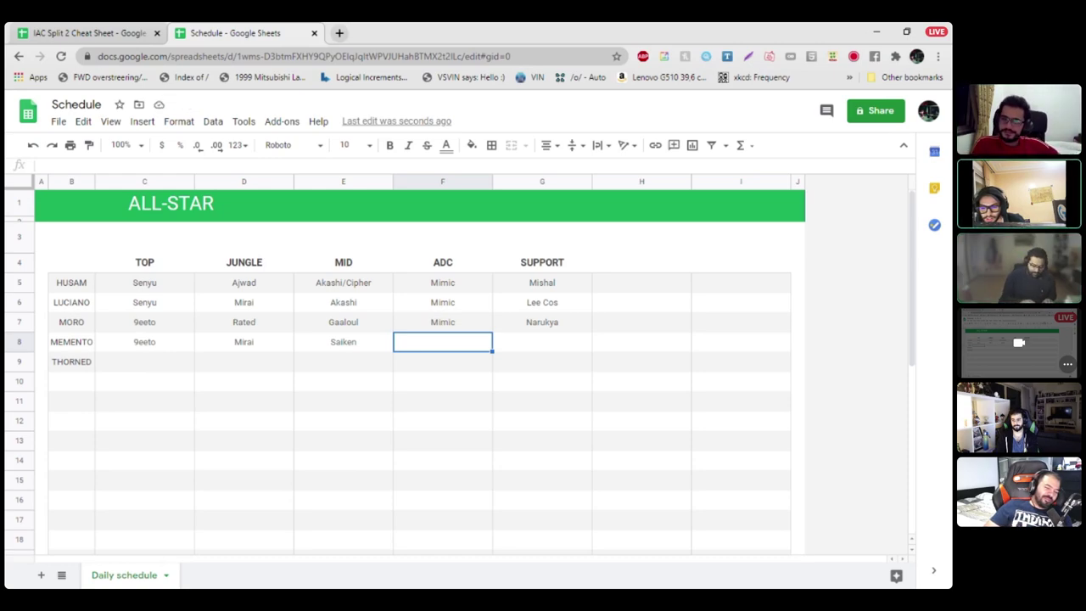
type("Xicor")
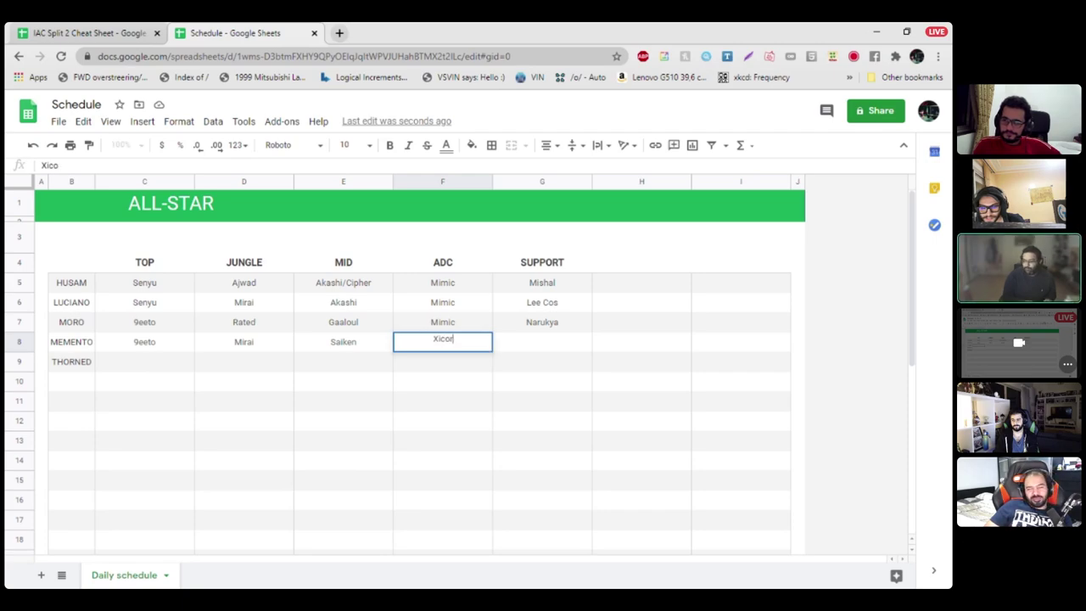
key("Tab")
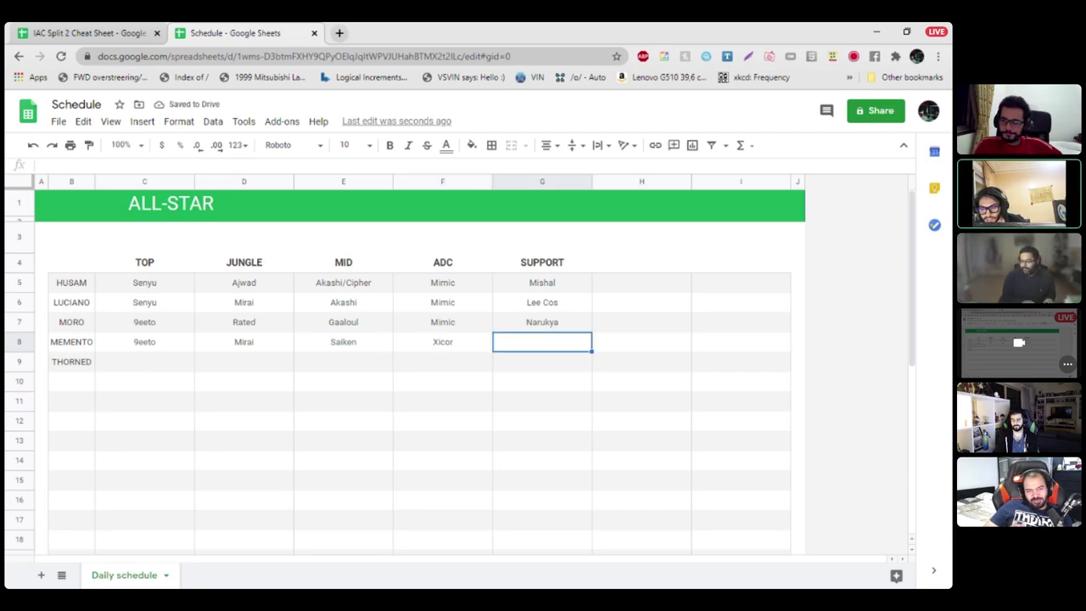
type("Mishal")
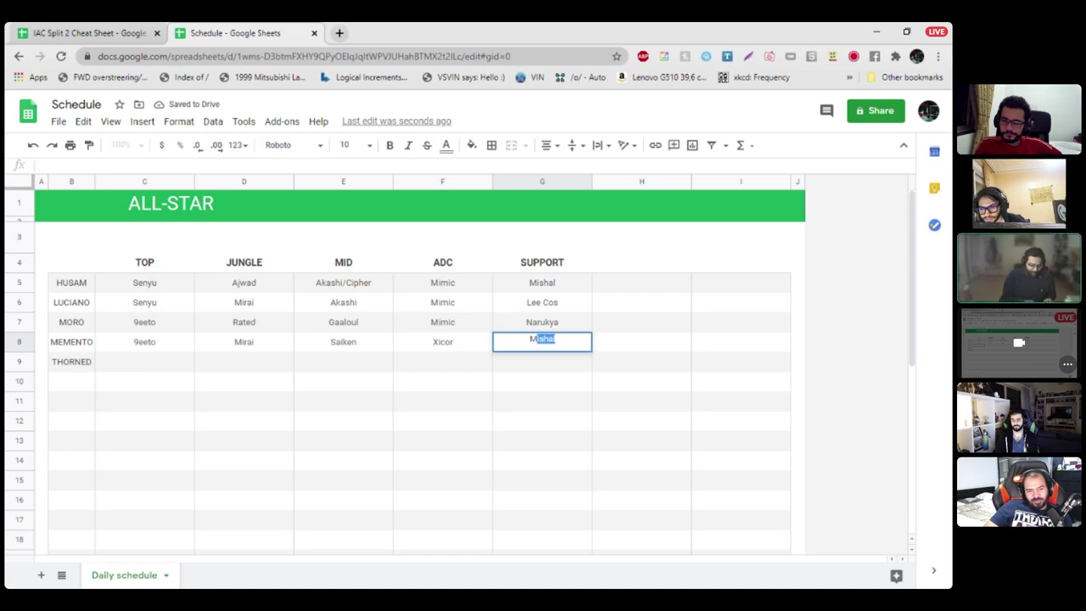
key("Return")
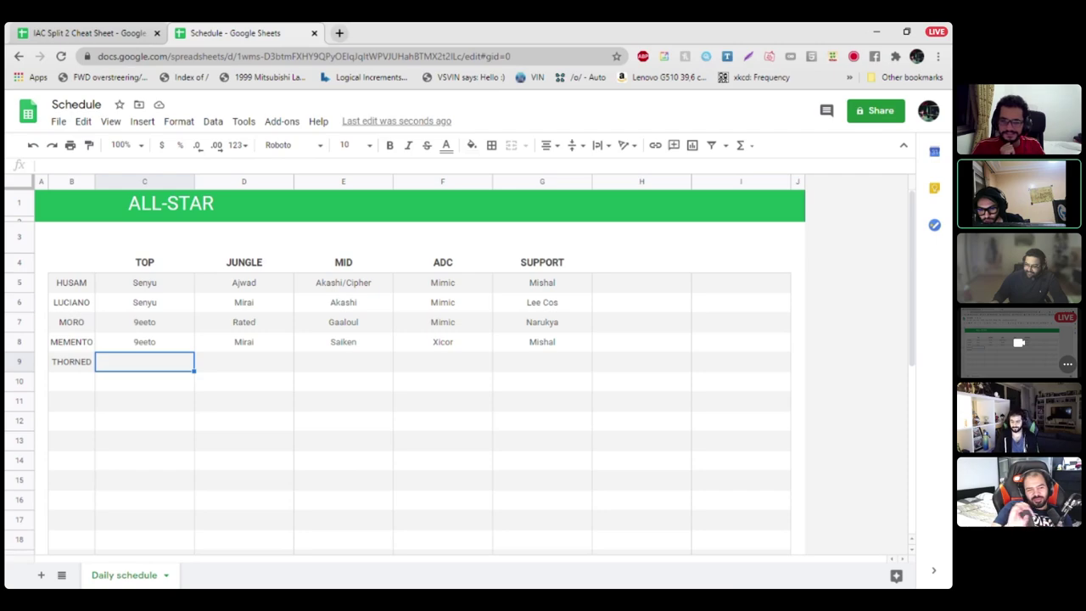
left_click(442, 341)
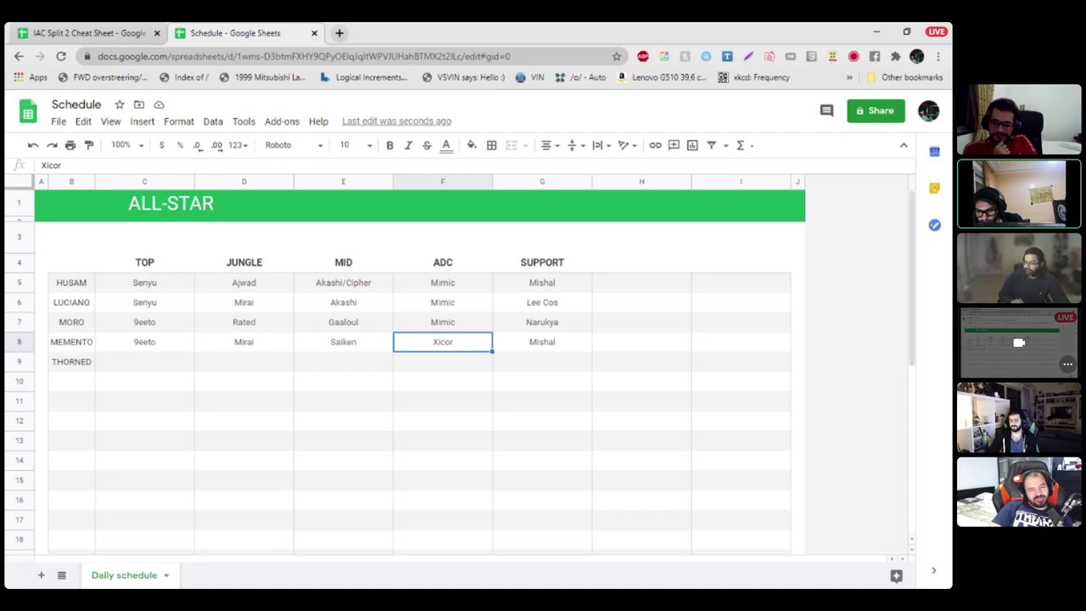
key("Down")
key("Left")
key("Left")
key("Left")
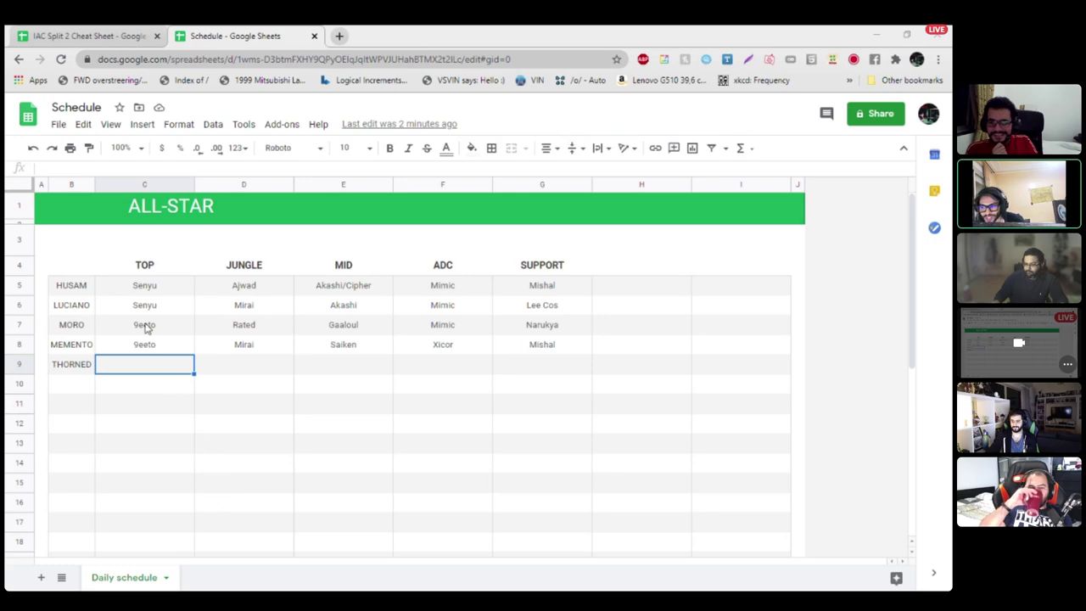
Step: Set the font size of the entire sheet to 14 and widen column B to fit the panelist names
key("ctrl+a")
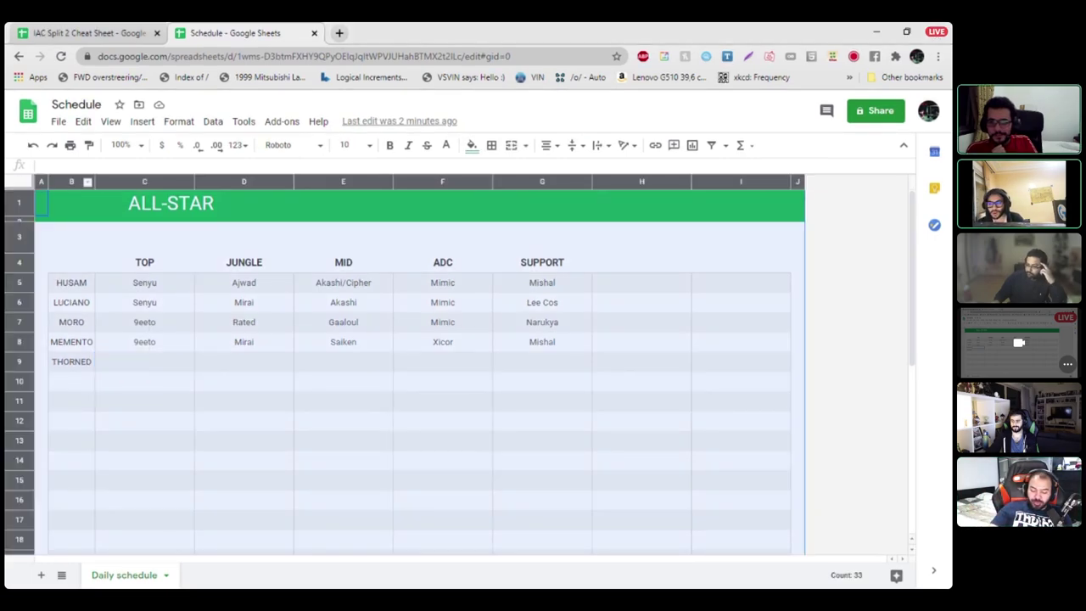
left_click(350, 146)
left_click(349, 317)
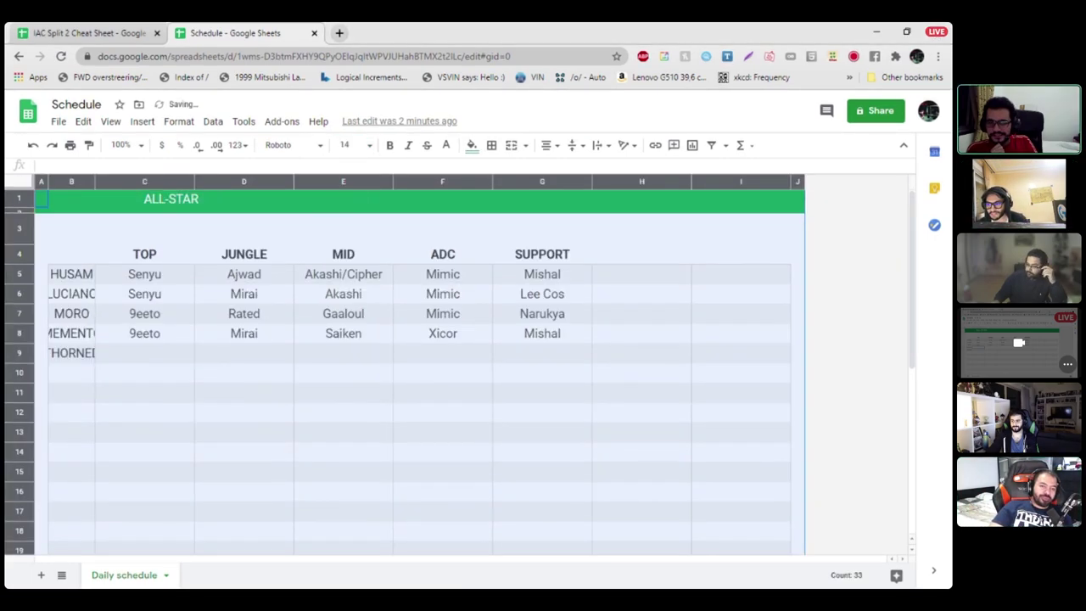
left_click(244, 313)
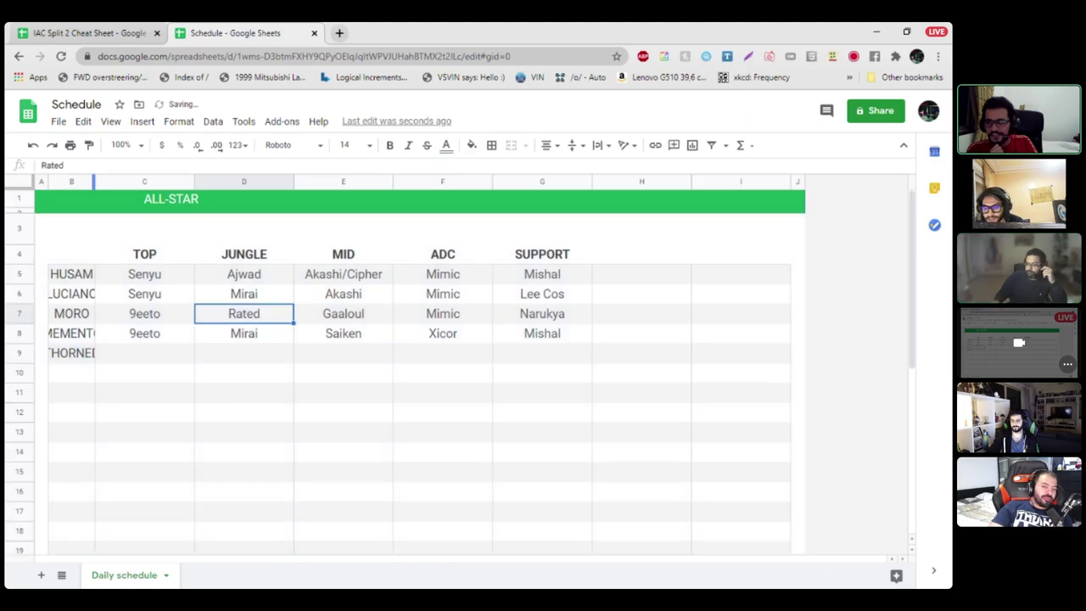
left_click_drag(95, 182, 123, 182)
left_click(173, 373)
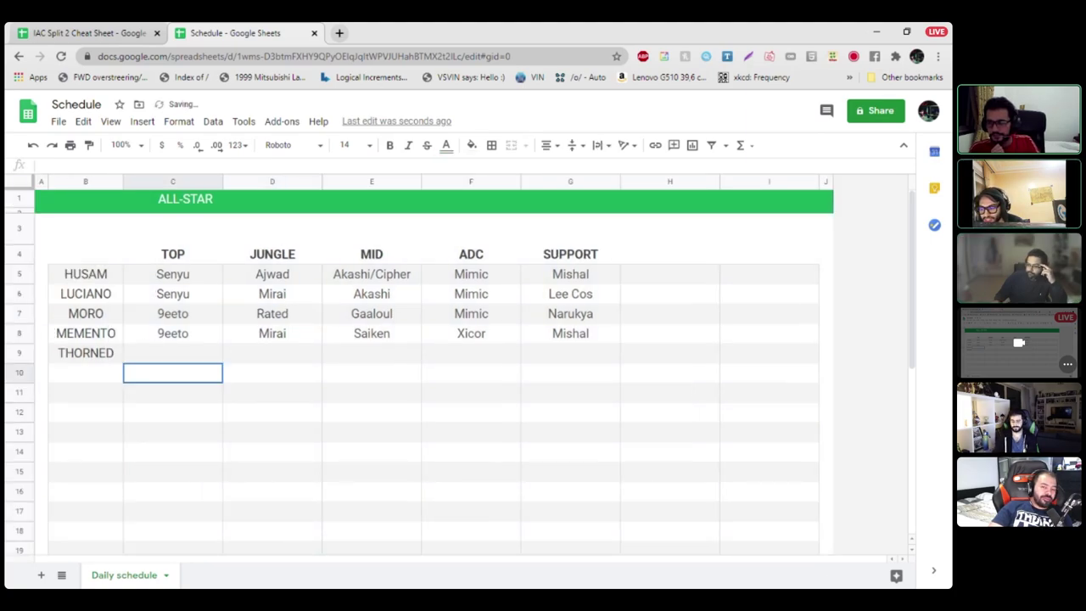
Step: Format the panelist names in B5:B9 with font size 16 and bold
left_click_drag(85, 274, 85, 353)
left_click(350, 145)
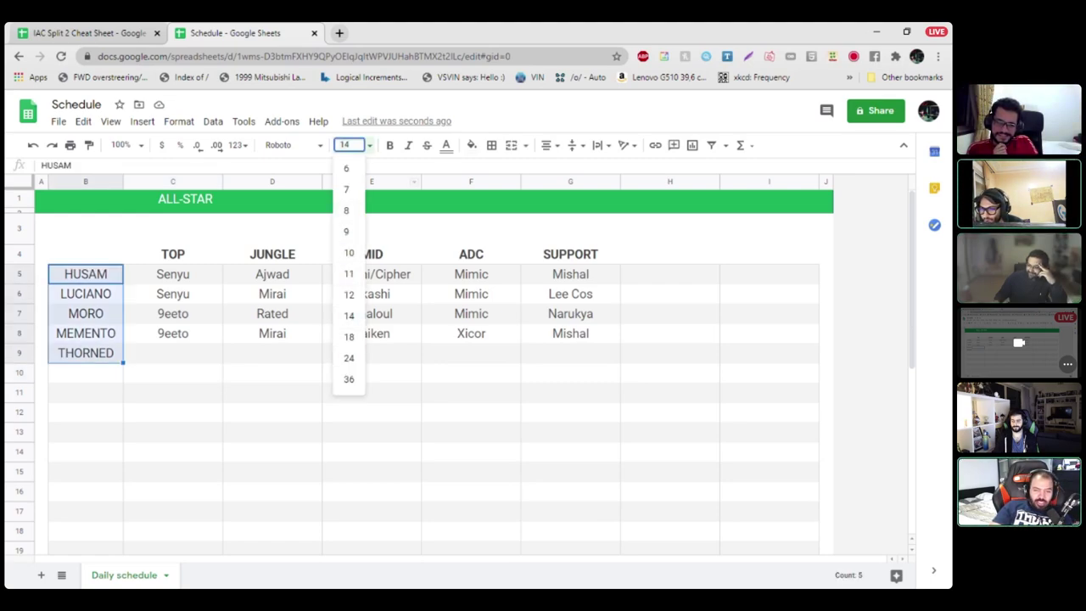
type("16")
key("Return")
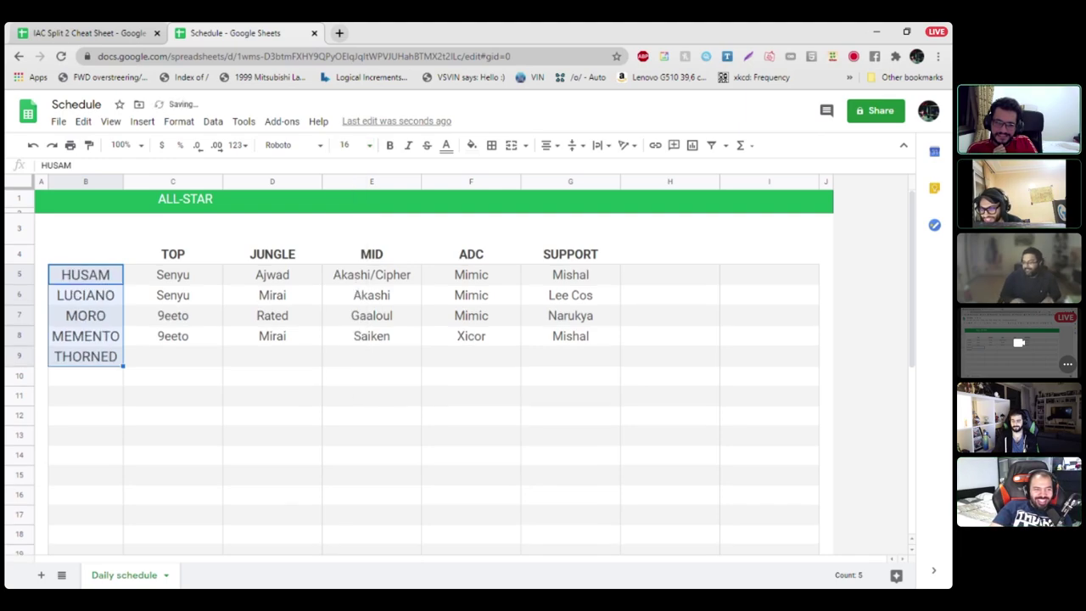
key("ctrl+b")
left_click(372, 295)
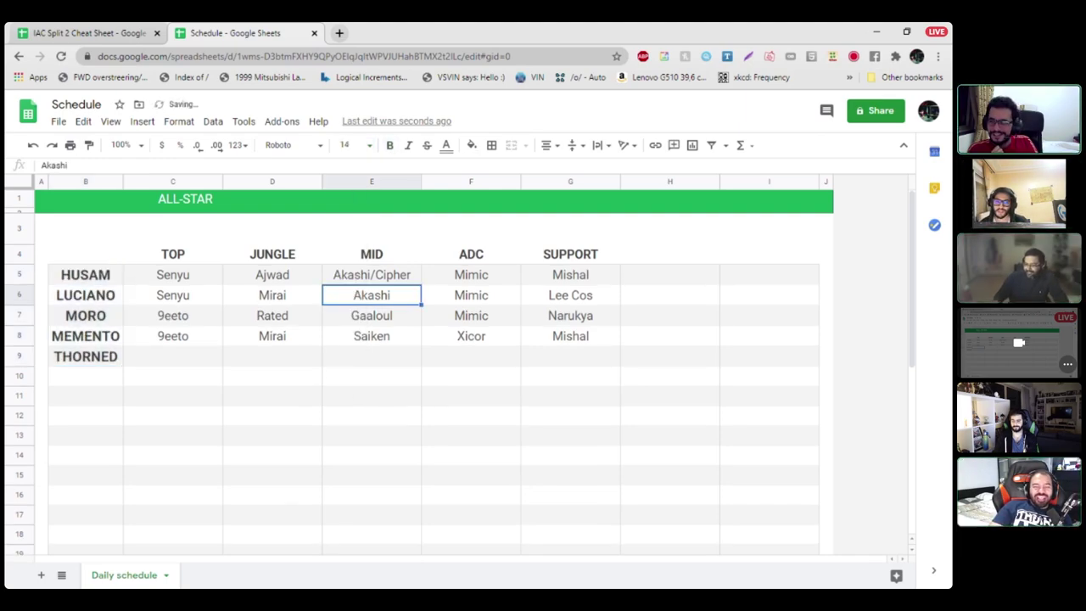
Step: Increase the height of rows 5 to 9 equally to about twice their size
left_click(172, 356)
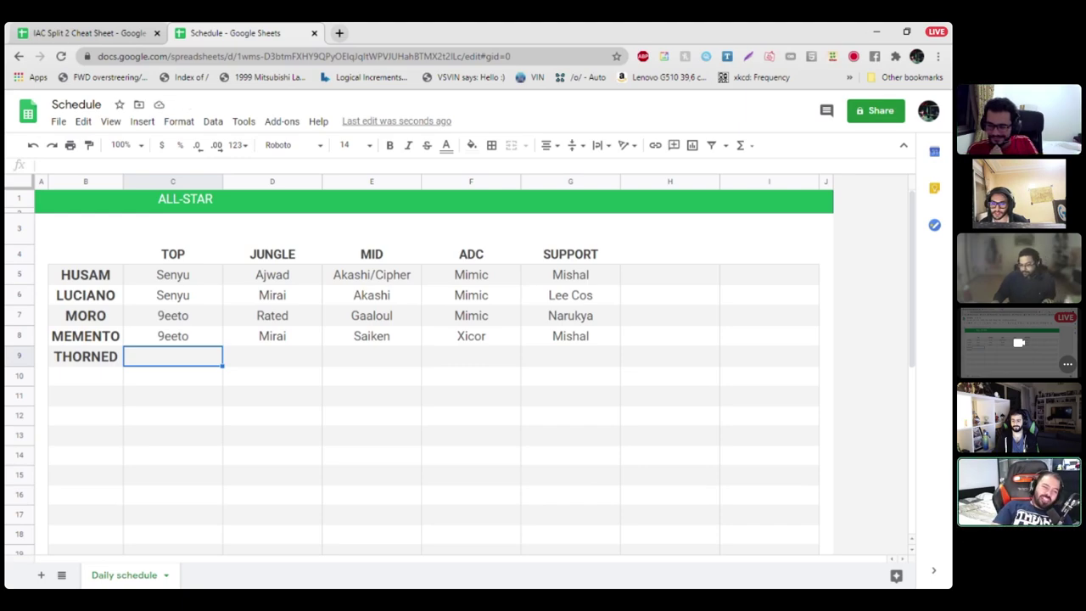
key("shift+space")
key("shift+Up")
key("shift+Up")
key("shift+Up")
key("shift+Up")
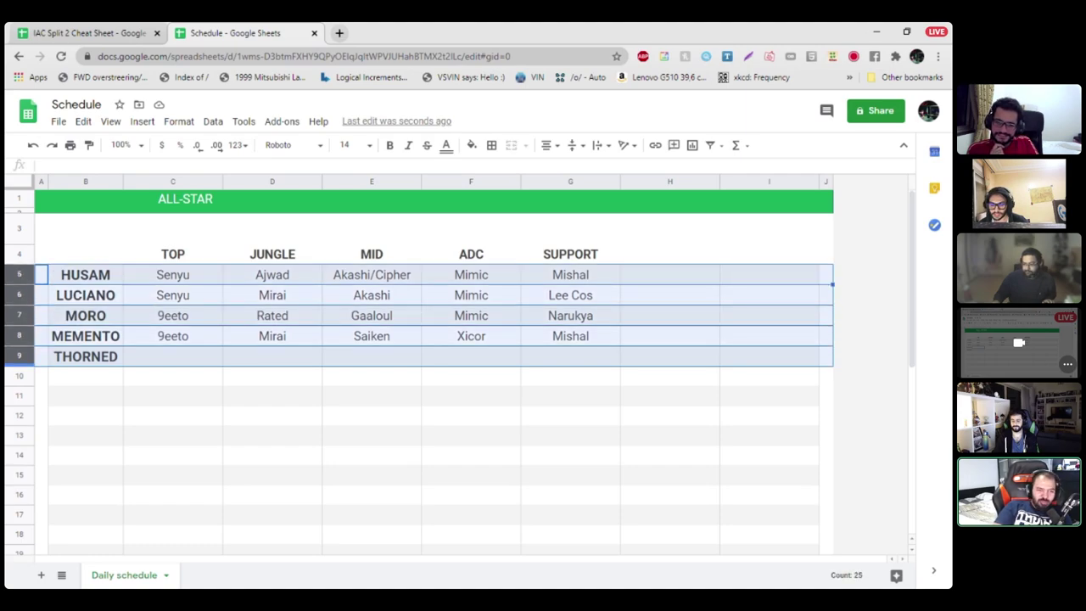
key("ctrl+alt+shift+1")
left_click(172, 463)
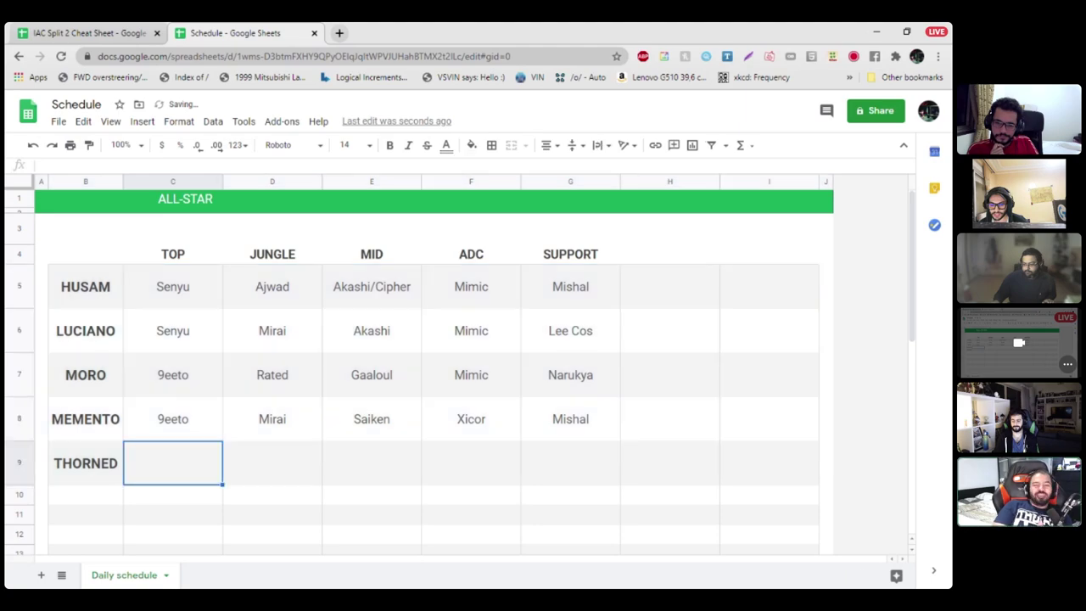
Step: Fill in the row 9 picks: 9eeto for TOP, Mirai for JUNGLE, Saiken for MID, Mimic for ADC and Mishal for SUPPORT
left_click(471, 463)
left_click(172, 463)
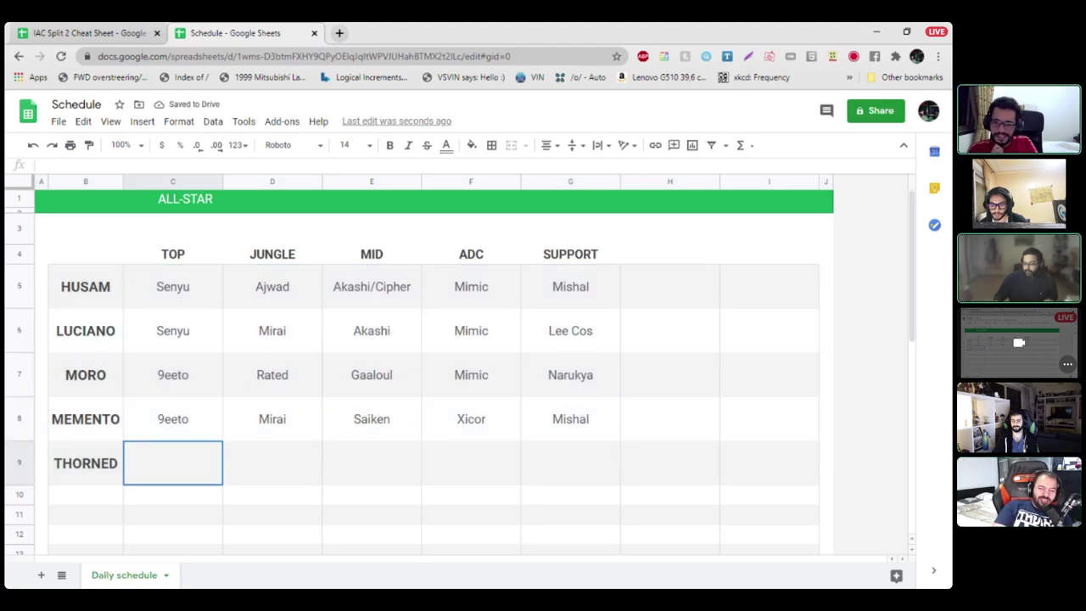
type("9eet0")
key("BackSpace")
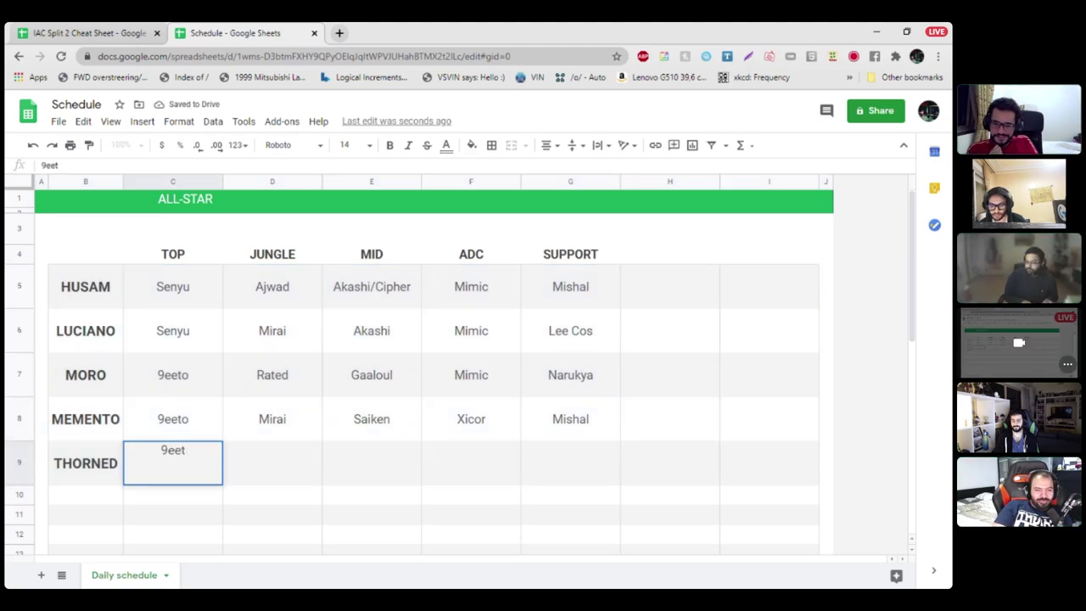
type("o")
key("Tab")
type("Mirai")
key("Tab")
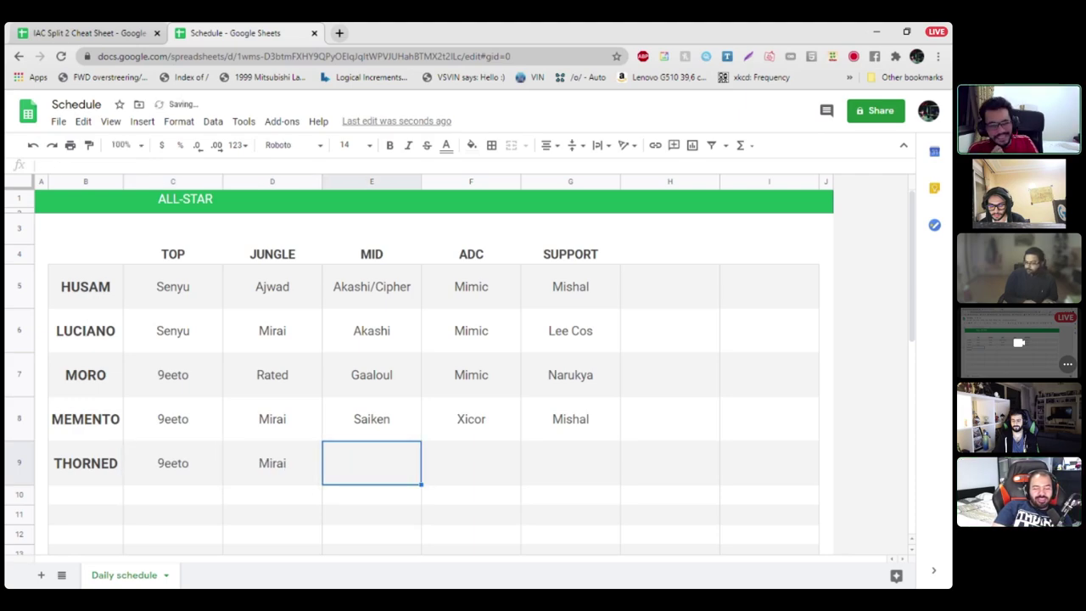
type("Saiken")
key("Tab")
type("Mimic")
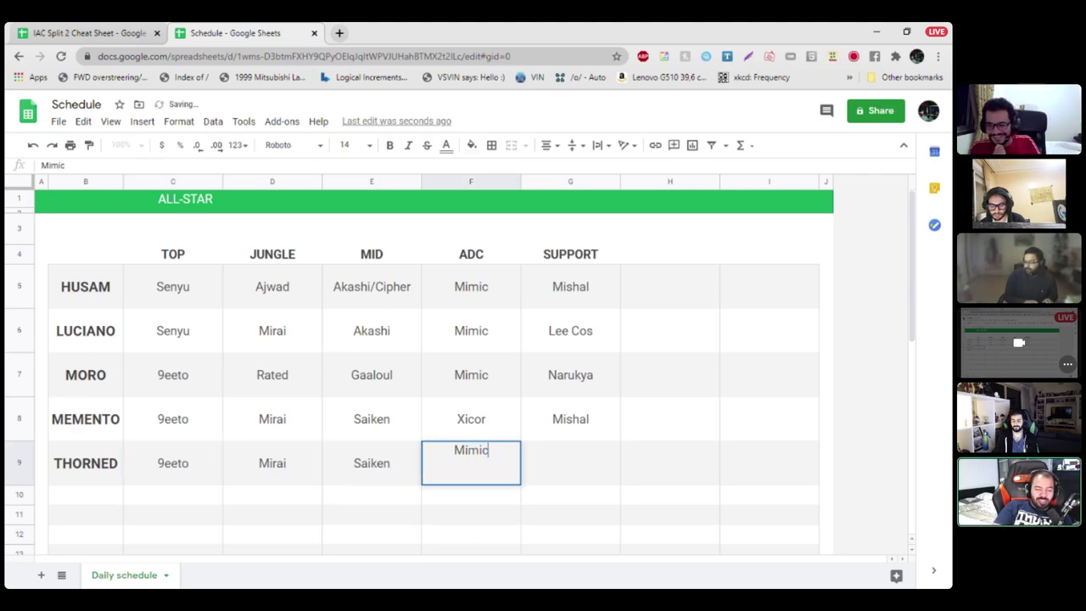
key("Tab")
type("Mishal")
key("Return")
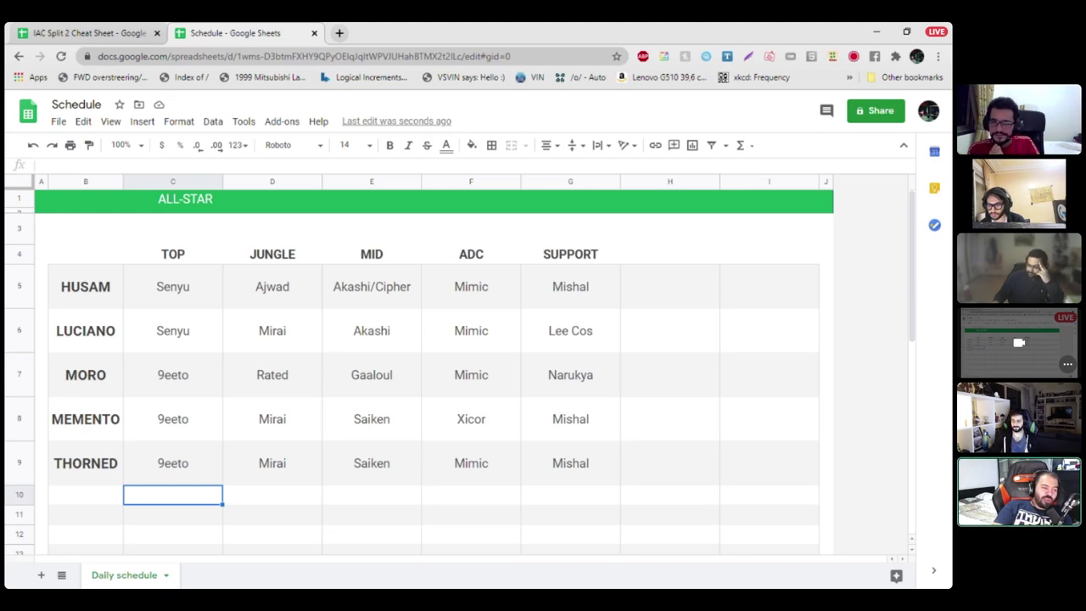
Step: Add the note "??? ajwad???" beside the first panelist's picks in cell H5
left_click(669, 462)
left_click(669, 286)
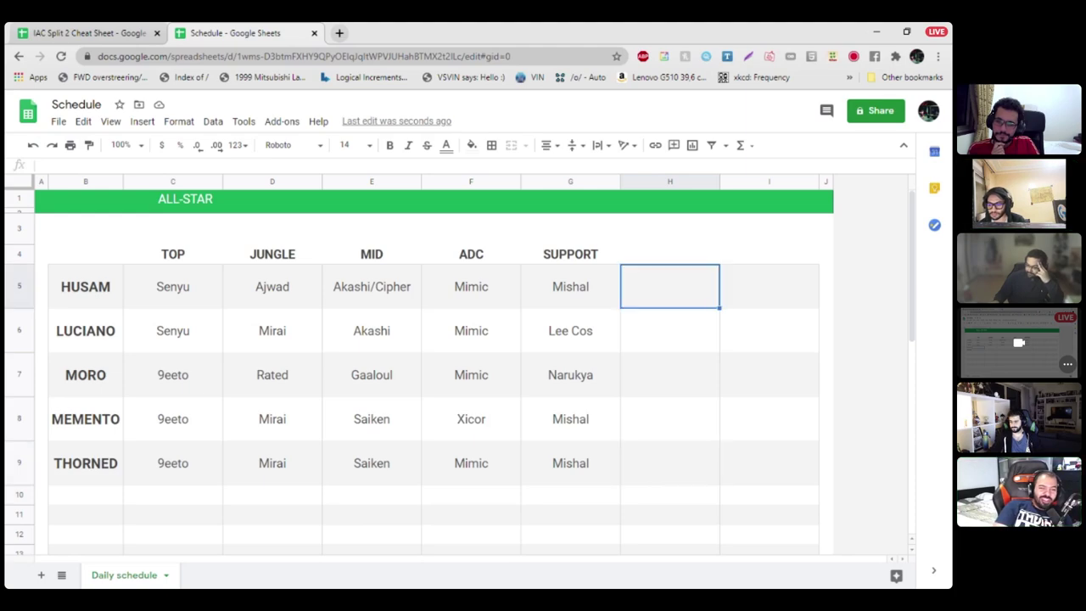
type("??? a")
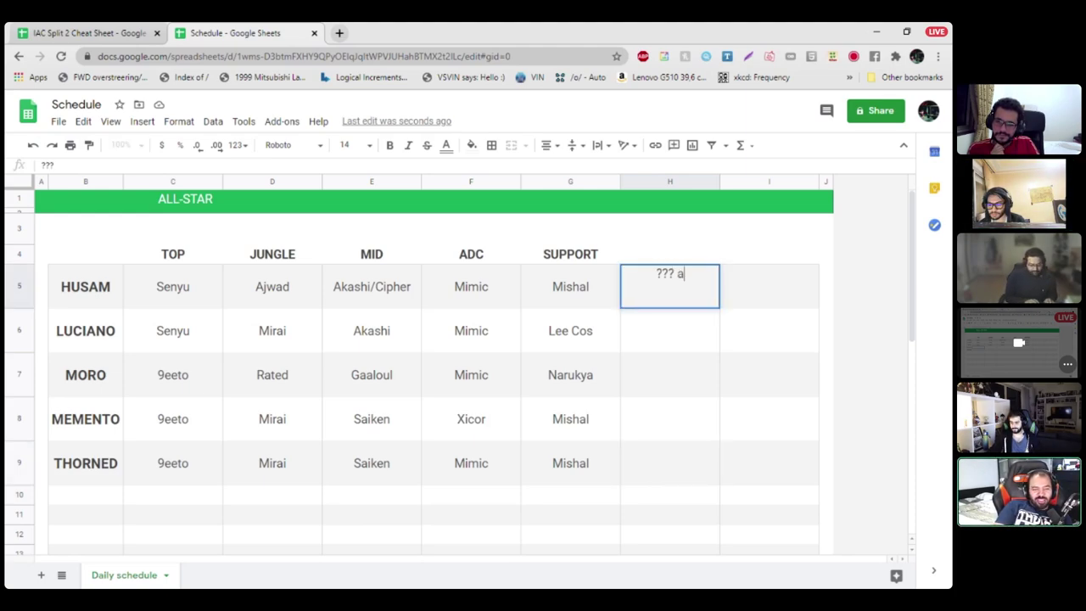
type("jwad???")
key("Return")
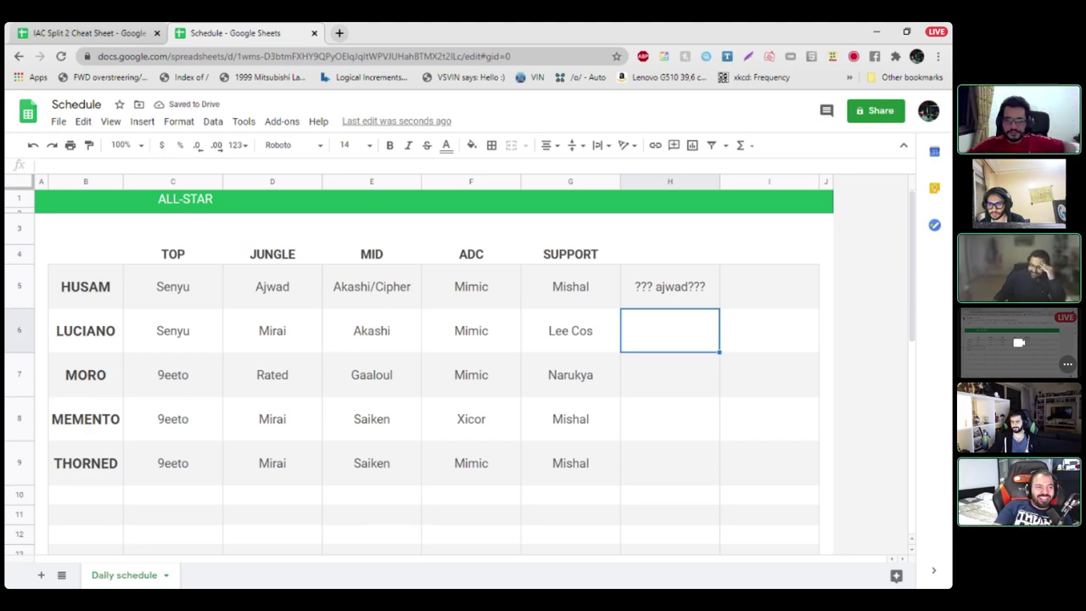
Step: Clear the note from cell H5 beside the first panelist's picks
left_click(670, 286)
key("Delete")
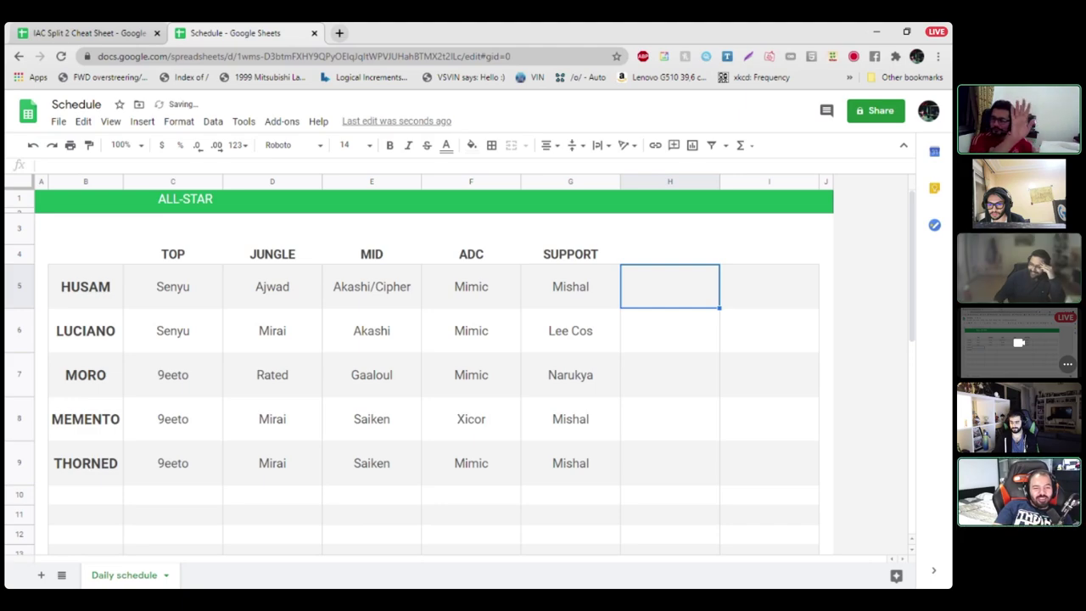
left_click(769, 330)
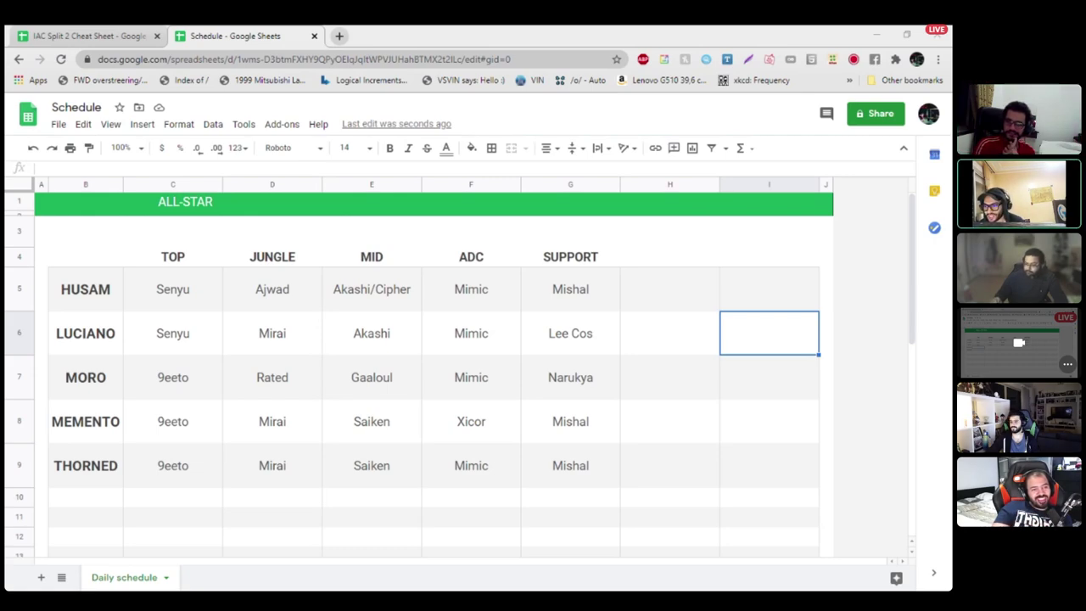
left_click(584, 420)
key("Down")
key("Up")
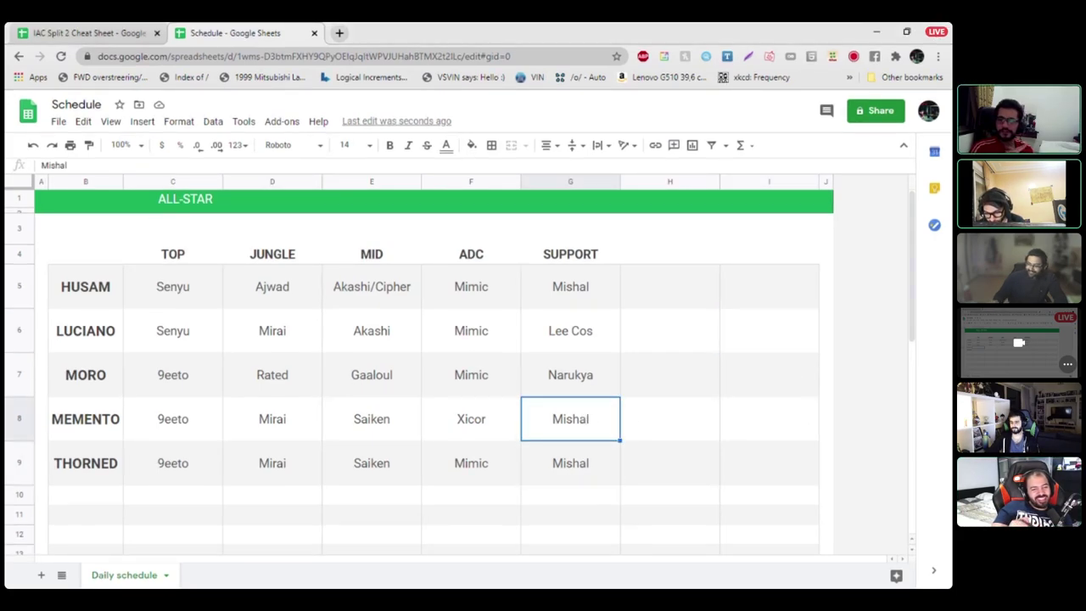
key("Right")
key("Right")
key("Left")
key("Left")
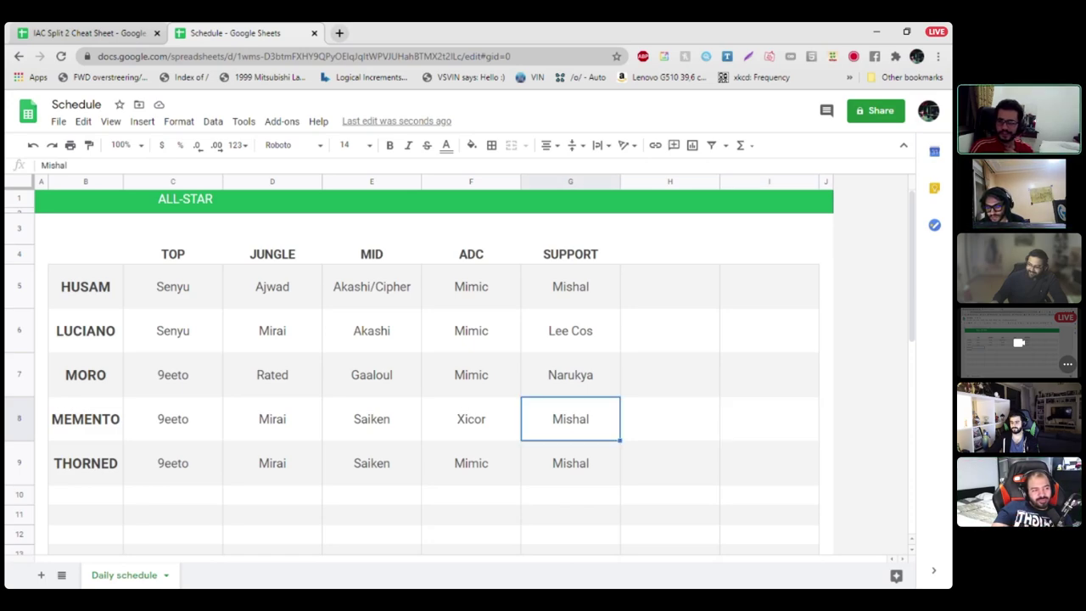
key("Right")
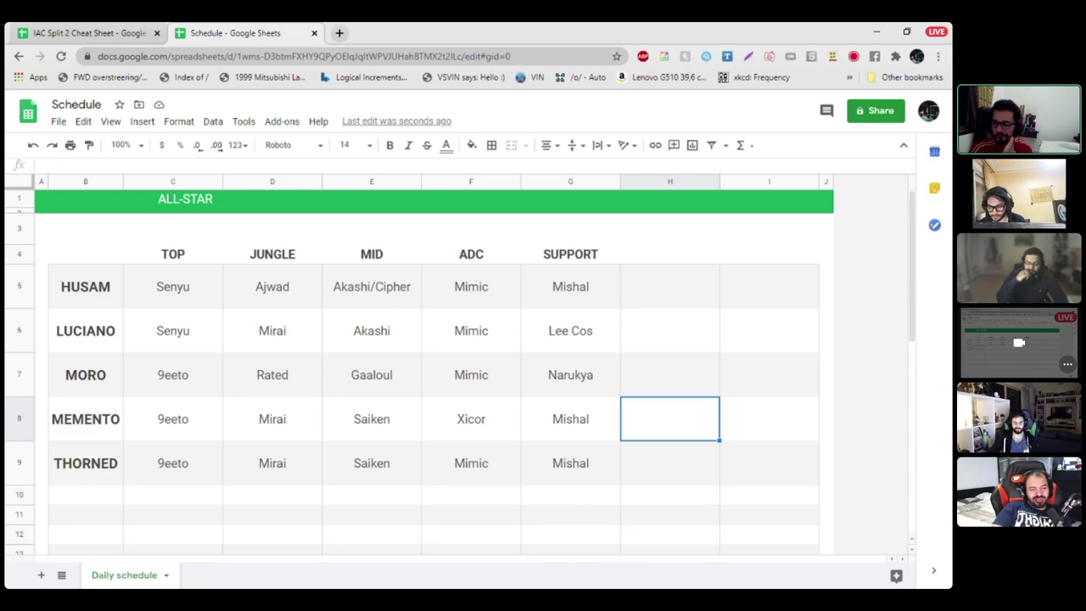
Step: Add the column header SUB in cell H4, after SUPPORT
left_click(669, 254)
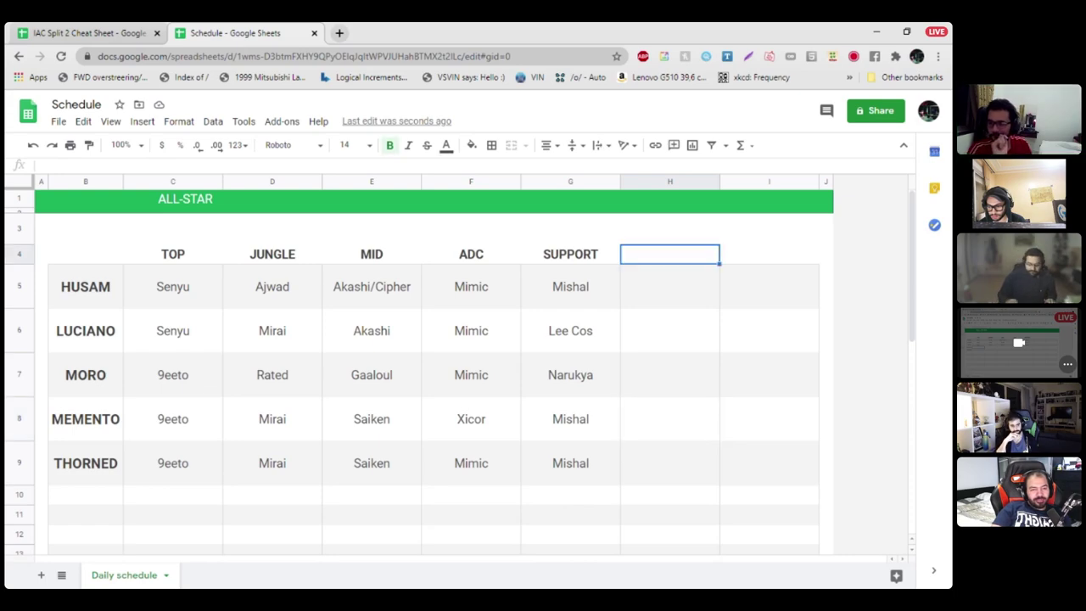
type("SUB")
key("Return")
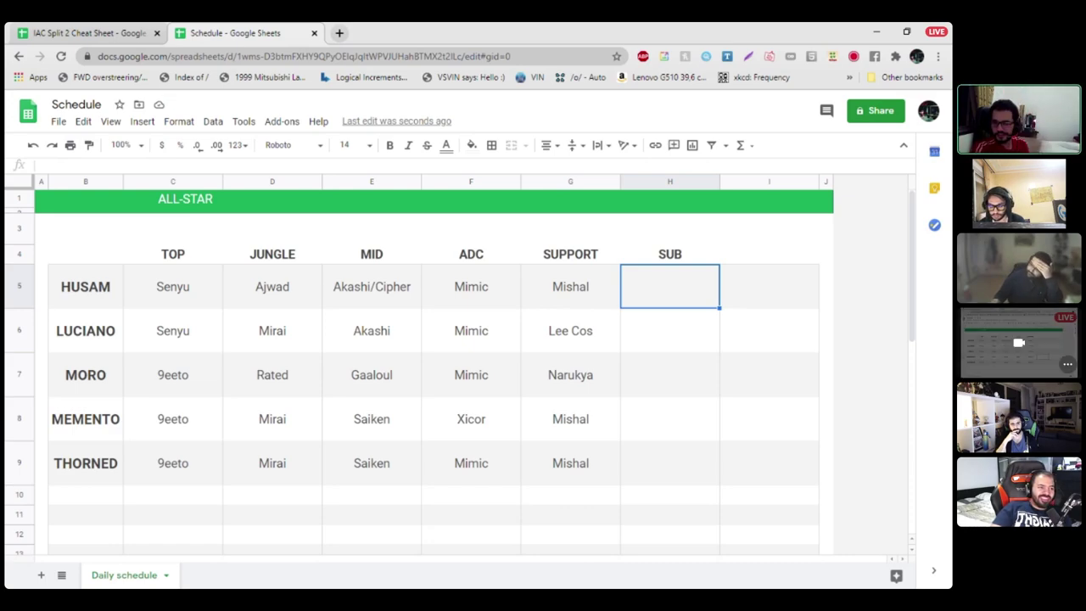
Step: Try 9eeto as the first panelist's SUB pick in H5, and clear the cell again
key("Return")
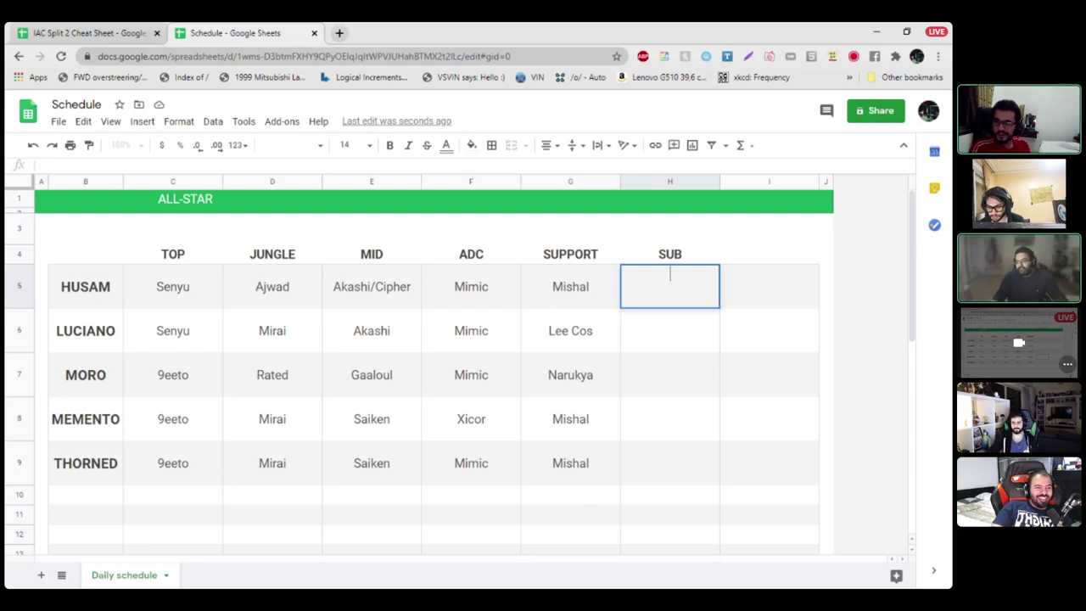
left_click(669, 419)
left_click(669, 286)
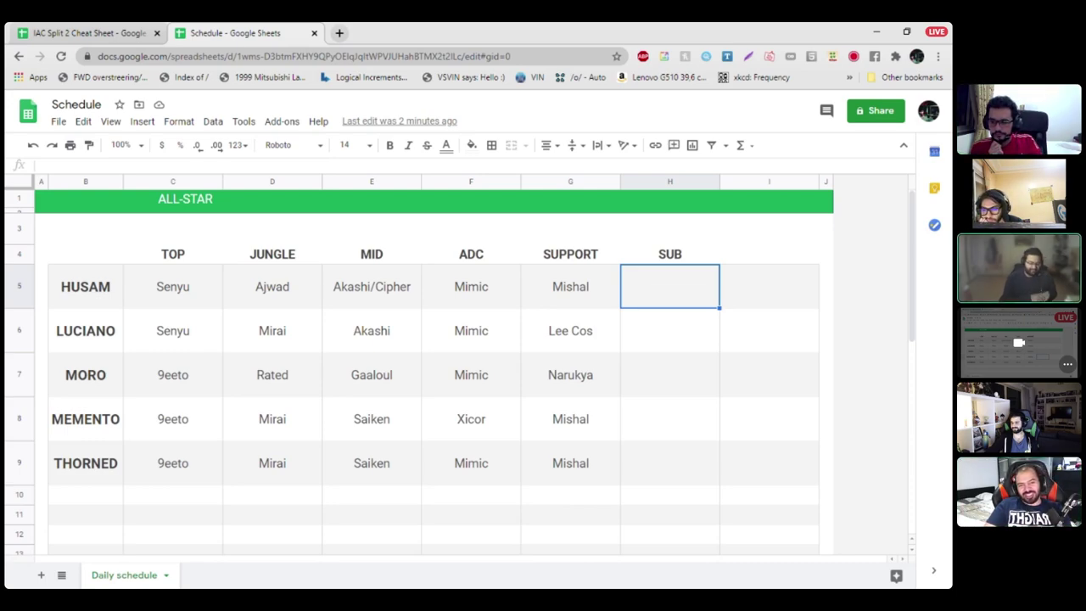
type("9eeto")
key("Return")
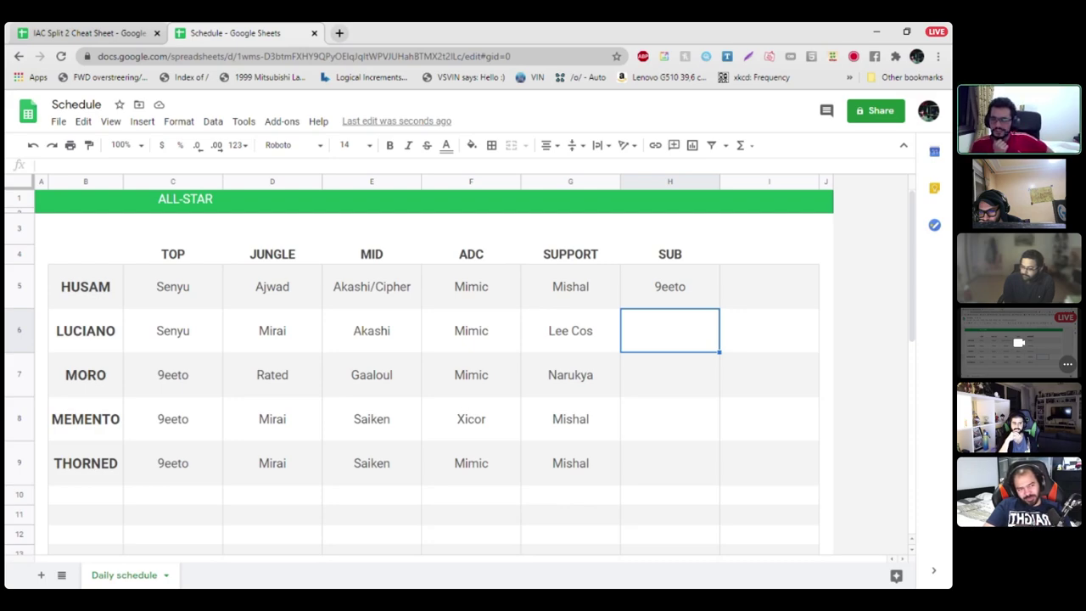
left_click(670, 286)
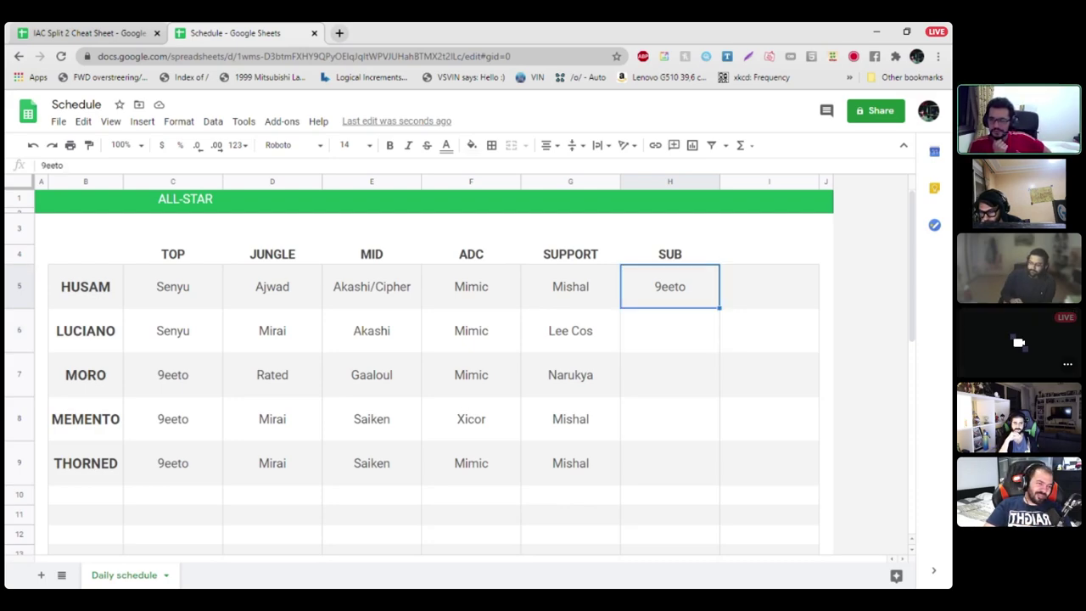
key("Delete")
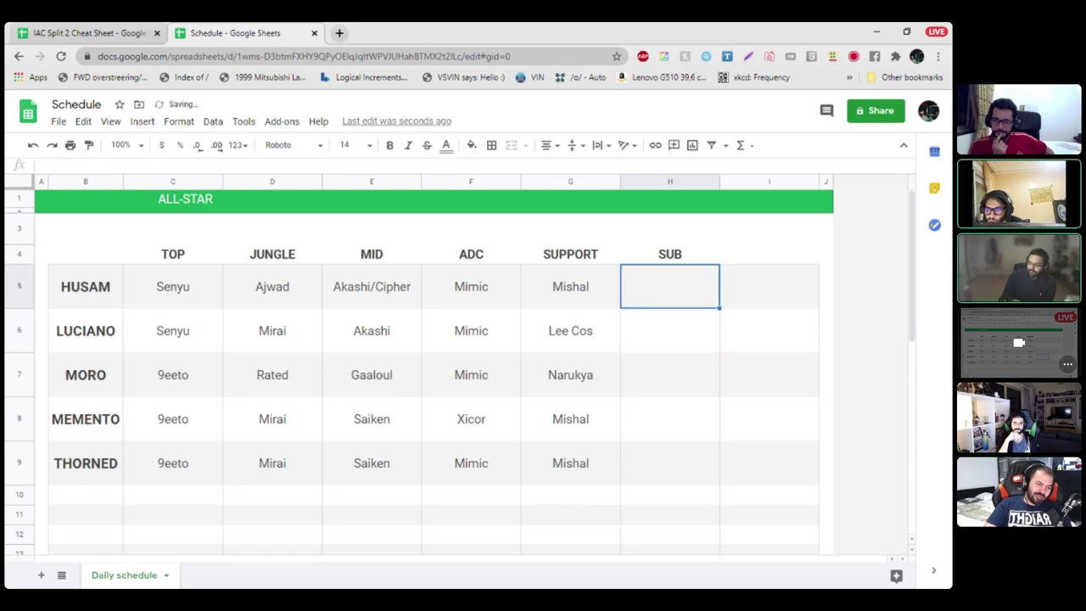
Step: Enter Ajwad as the SUB pick in rows 8 and 6 (cells H8 and H6)
left_click(669, 330)
left_click(669, 375)
left_click(669, 419)
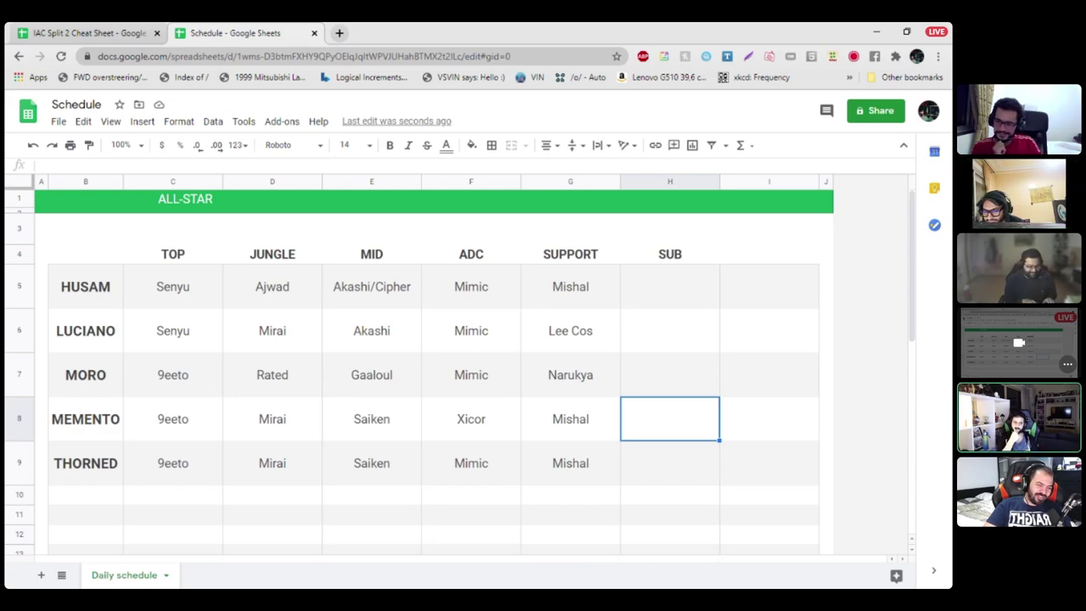
type("Ajwad")
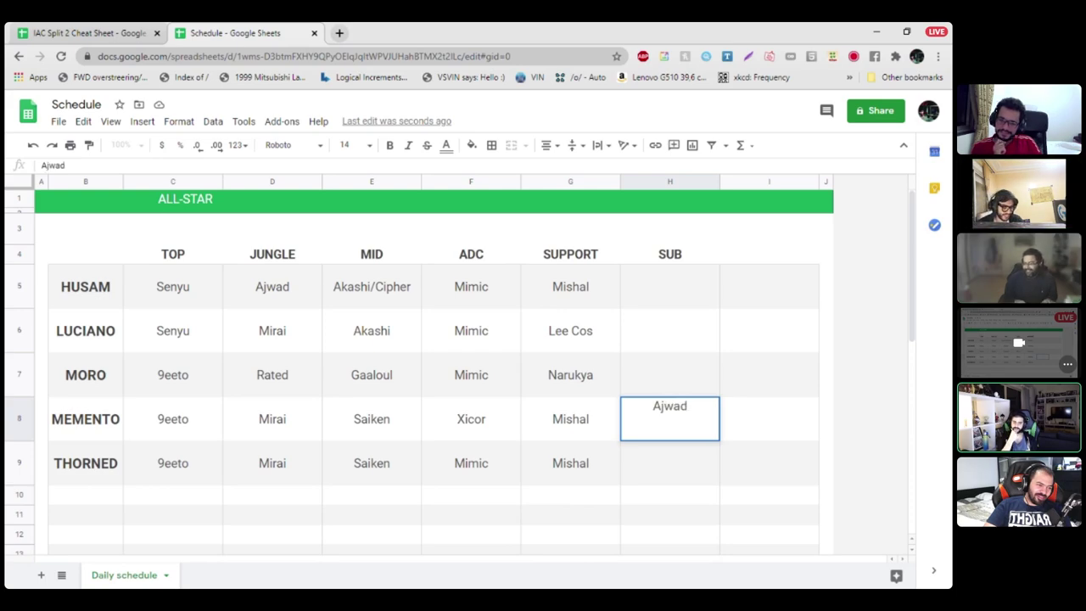
key("Return")
key("Up")
key("Up")
key("Up")
type("Ajwad")
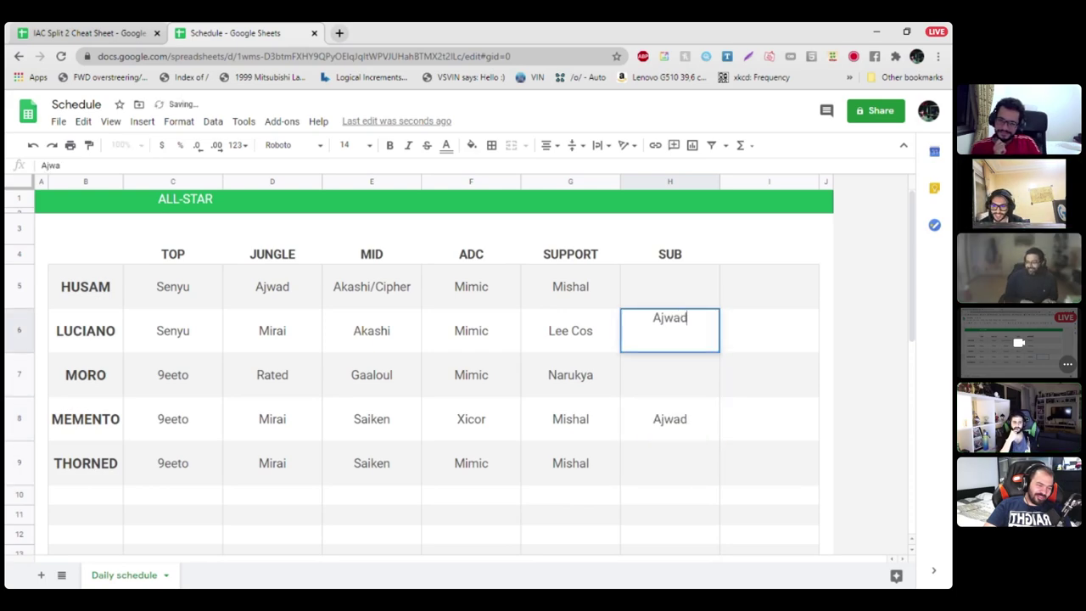
key("Return")
left_click(670, 419)
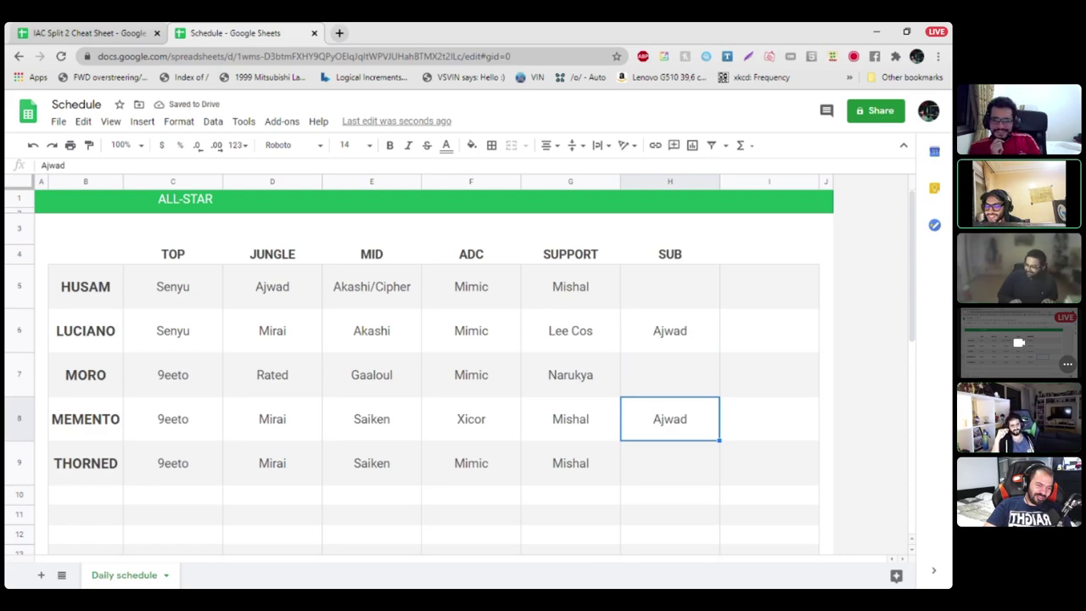
left_click(670, 374)
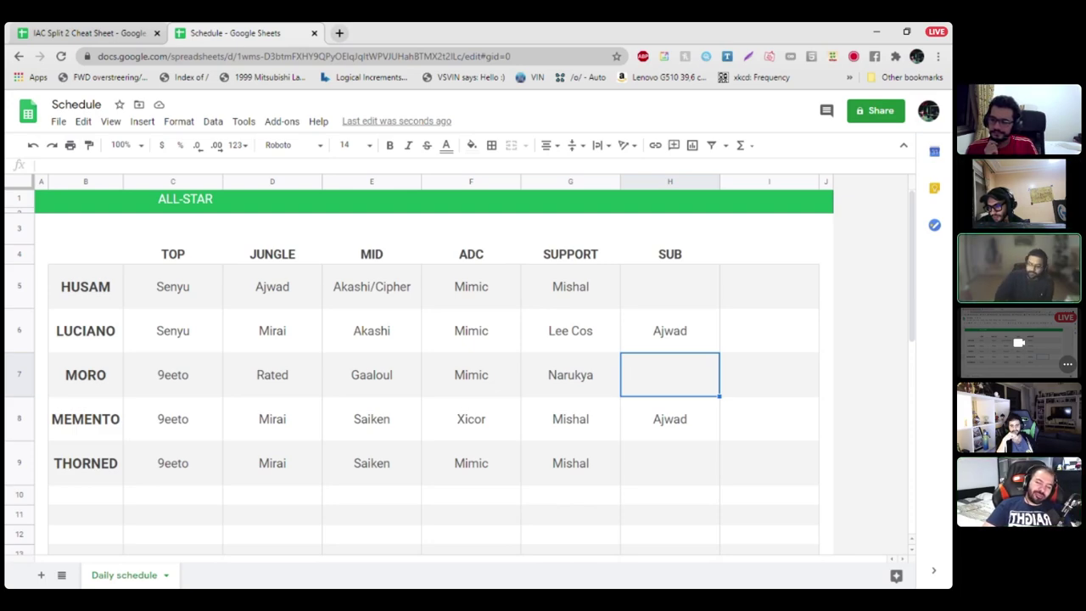
left_click(670, 418)
left_click(670, 463)
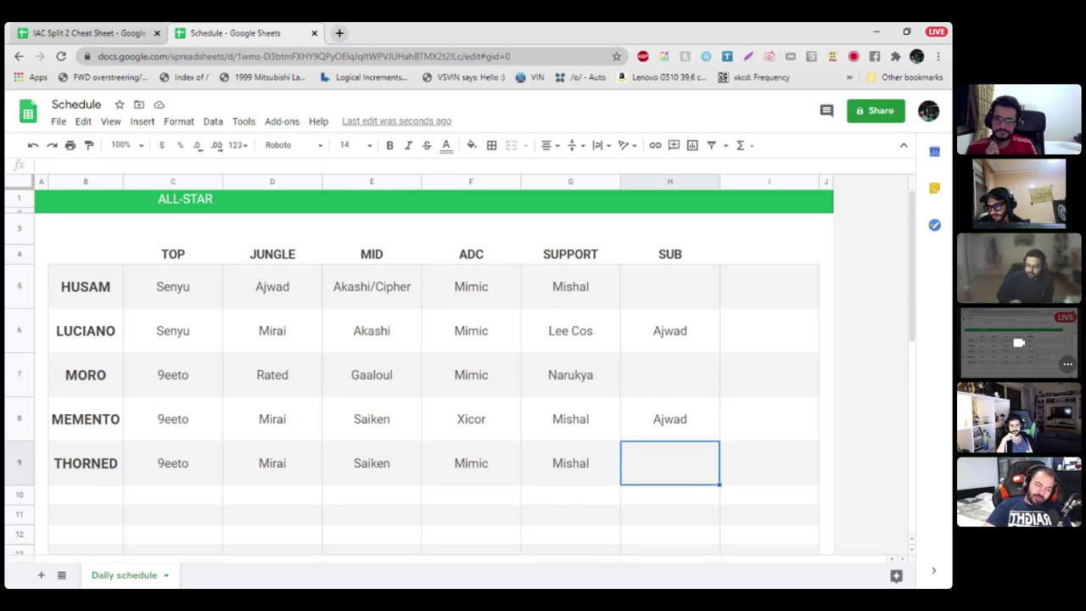
left_click(669, 418)
left_click(670, 462)
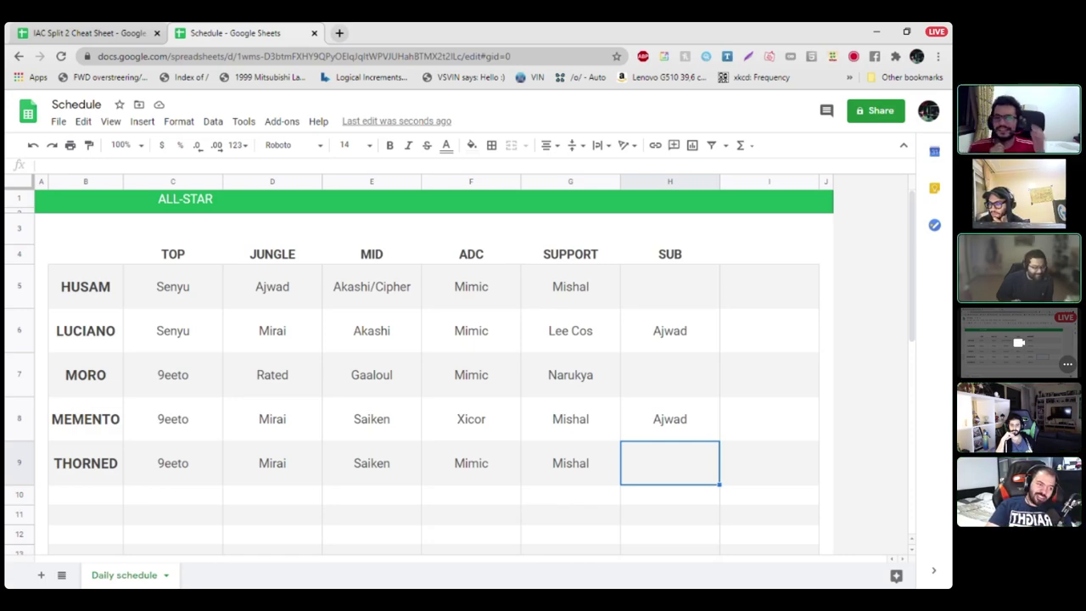
left_click(670, 419)
left_click(669, 374)
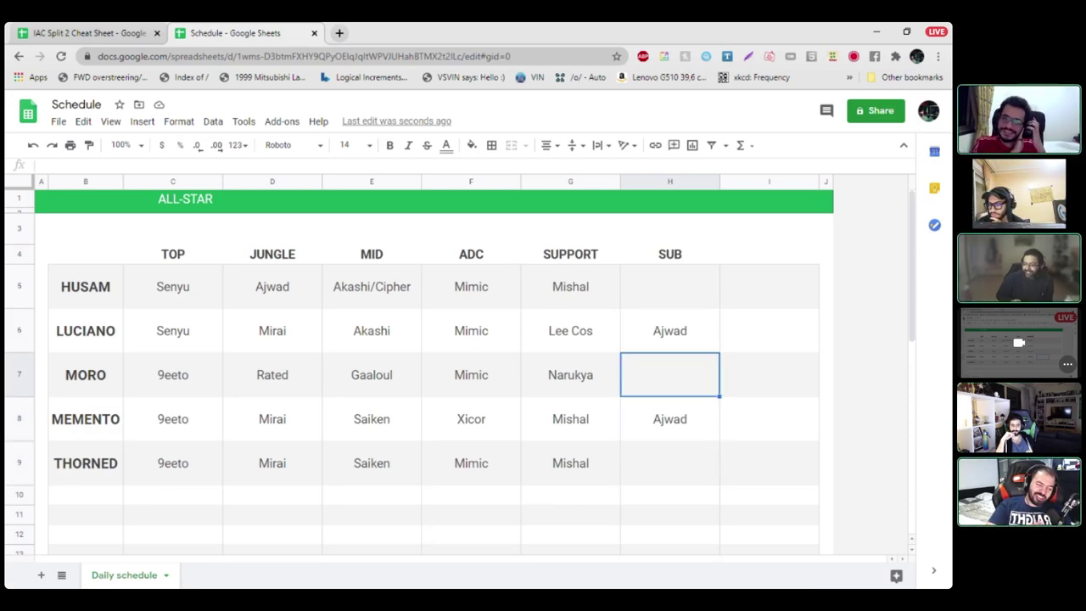
left_click(670, 418)
left_click(670, 374)
left_click(669, 418)
Step: Enter the SUB picks Mirai in H7 and Monkey in H9
left_click(669, 375)
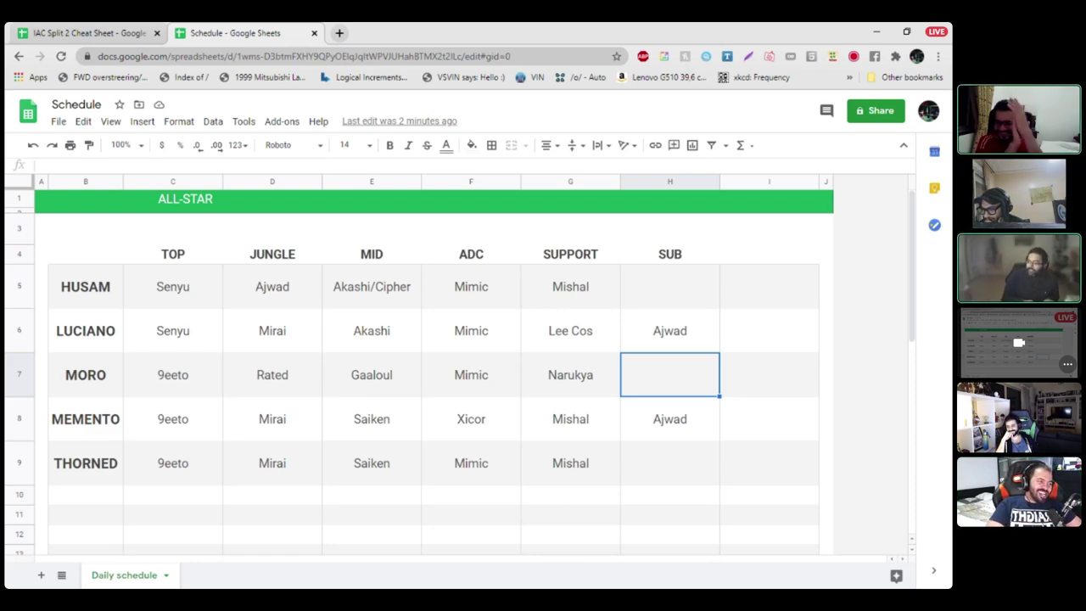
type("Mirai")
key("Return")
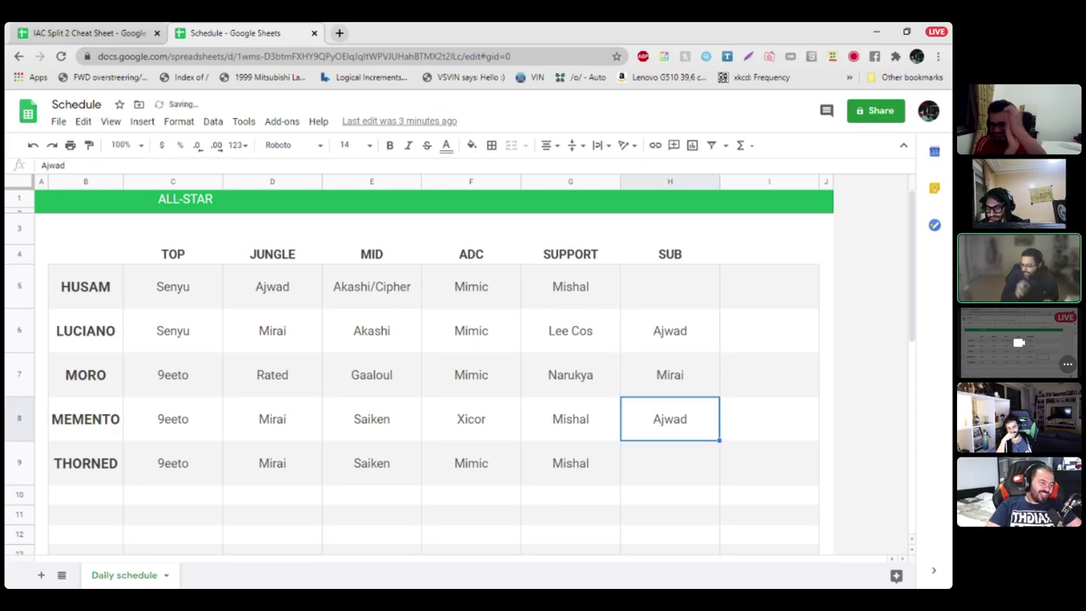
key("Down")
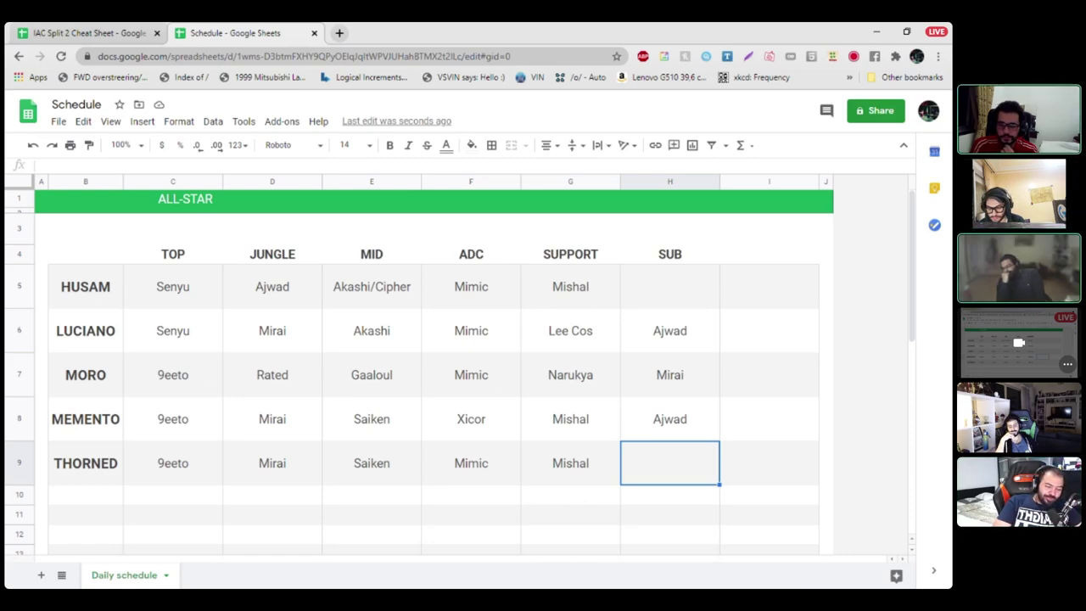
type("Monkeu")
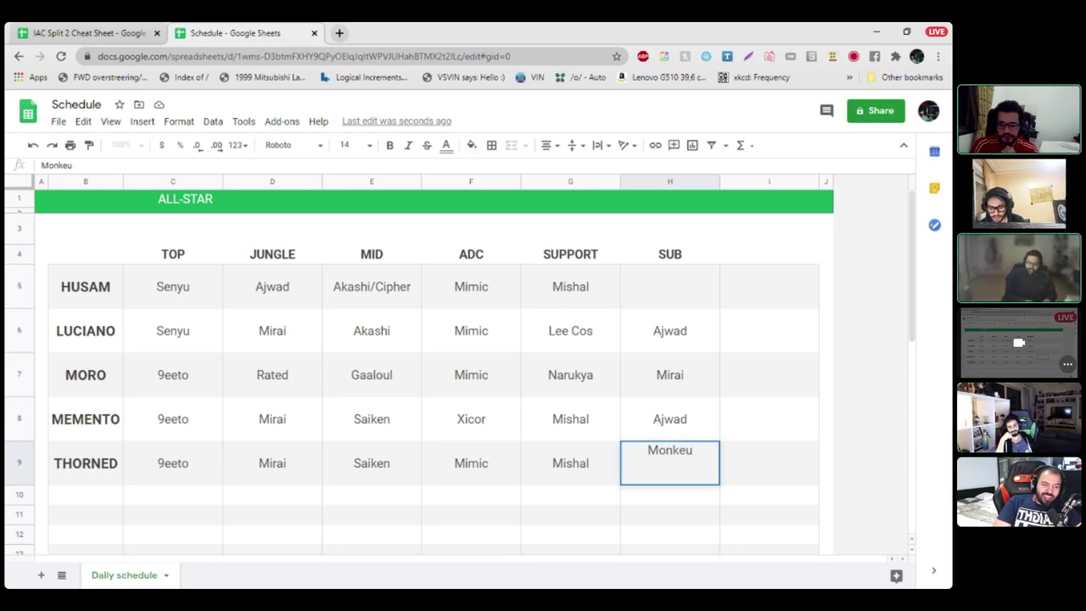
key("BackSpace")
type("y")
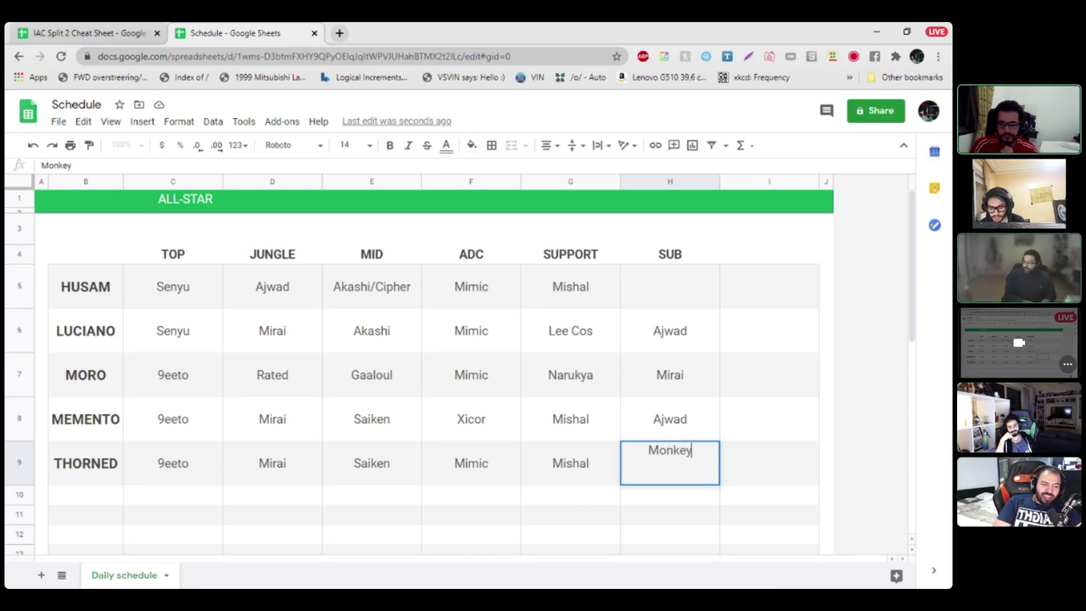
key("Return")
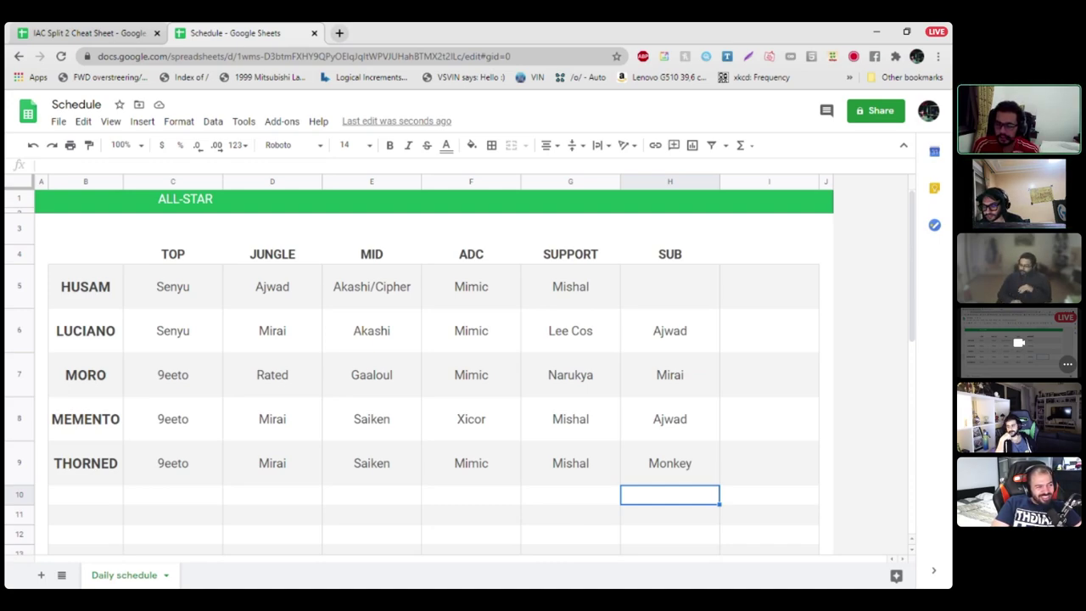
Step: Enter Cipher as the first panelist's SUB pick in cell H5
key("Up")
key("Up")
key("Up")
key("Up")
key("Up")
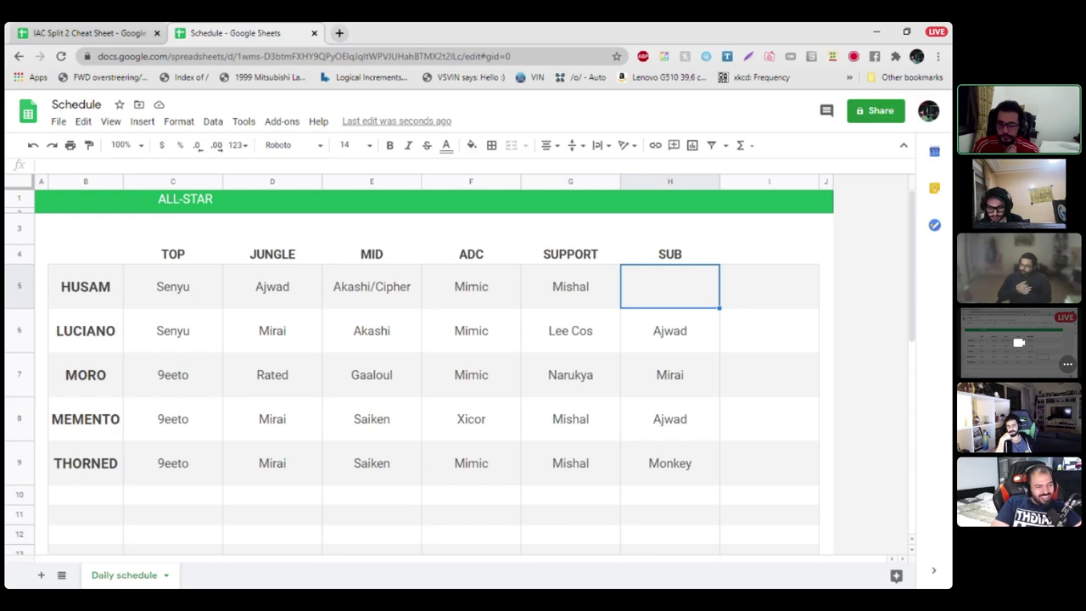
type("Cipher")
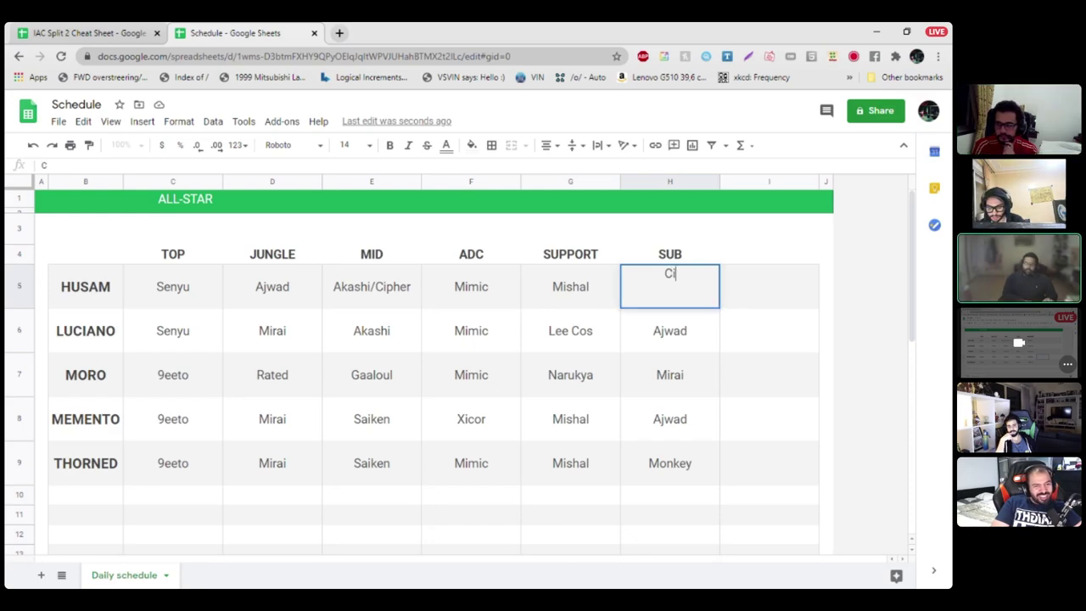
key("Return")
Step: Shorten the first panelist's MID pick in E5 to Akashi by removing the second name
key("Up")
key("Left")
key("Left")
key("Left")
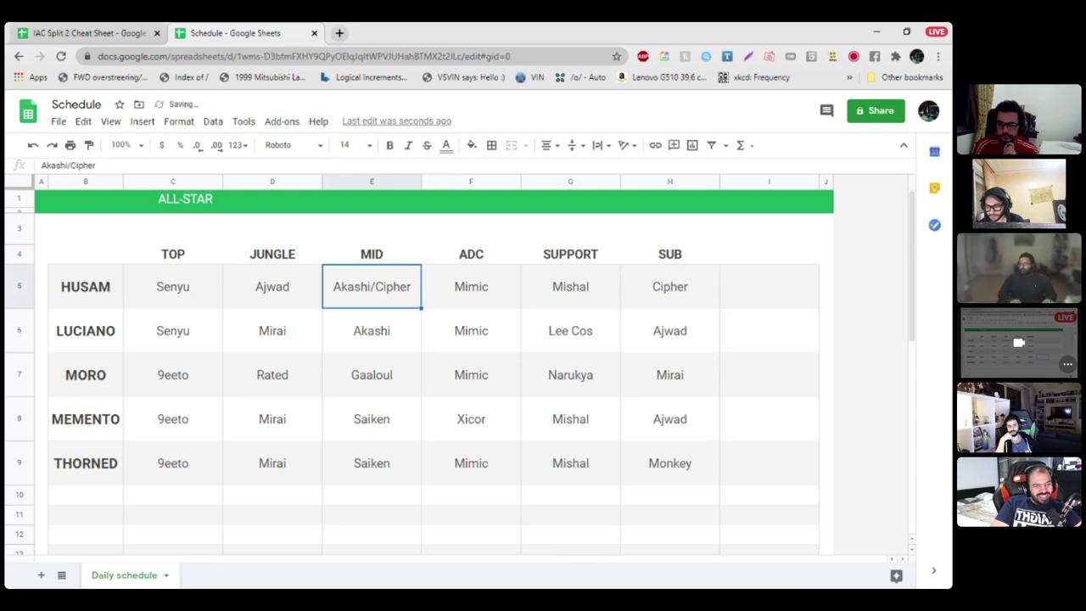
key("Return")
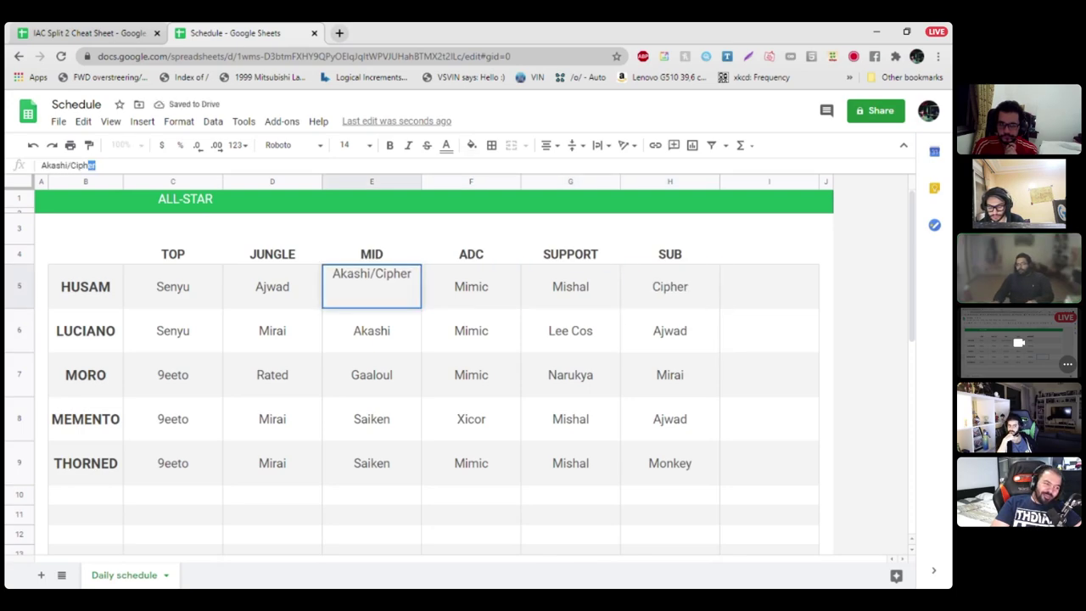
key("BackSpace")
key("BackSpace")
key("BackSpace")
key("BackSpace")
key("BackSpace")
key("BackSpace")
key("BackSpace")
key("Return")
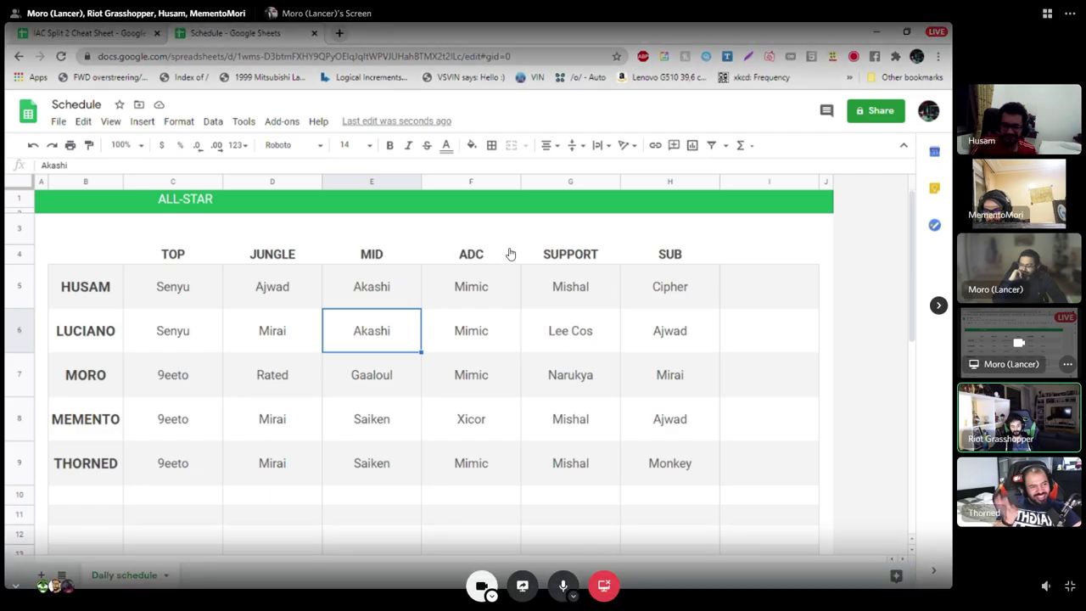
left_click(1047, 15)
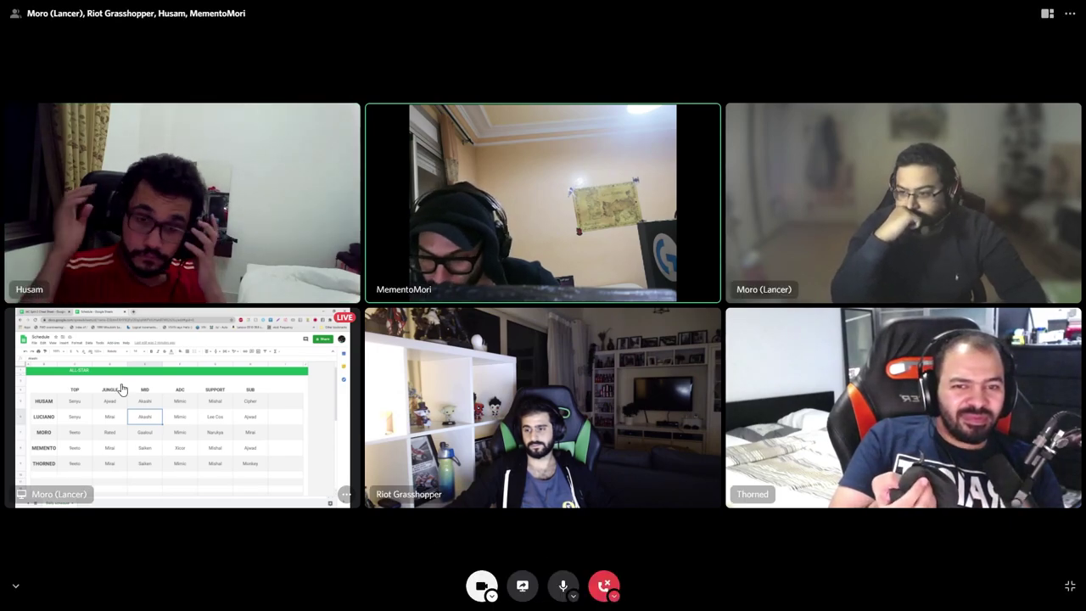
left_click(128, 506)
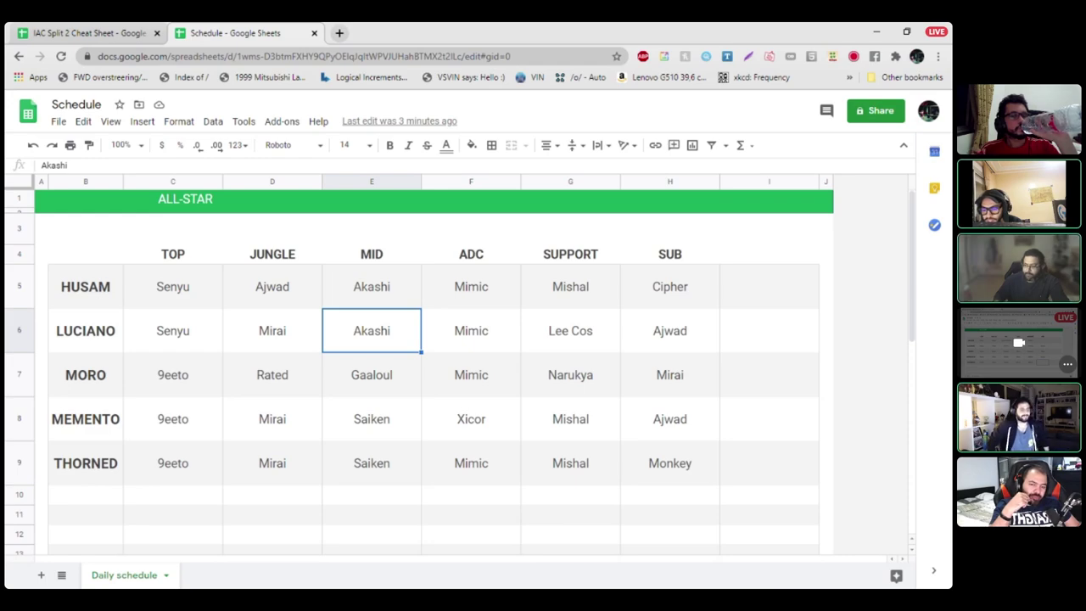
left_click(372, 419)
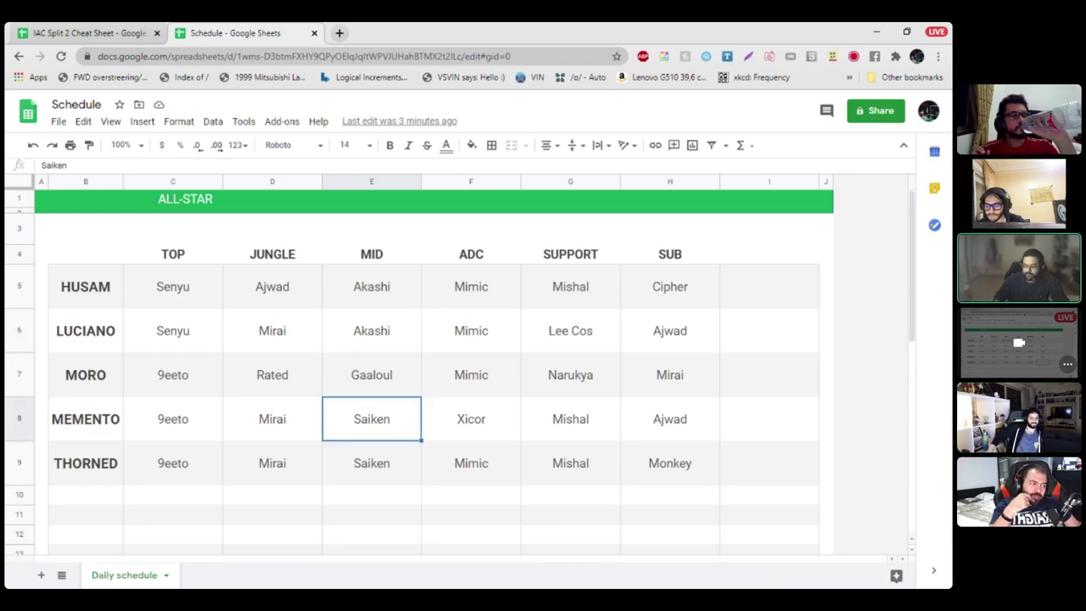
left_click(272, 418)
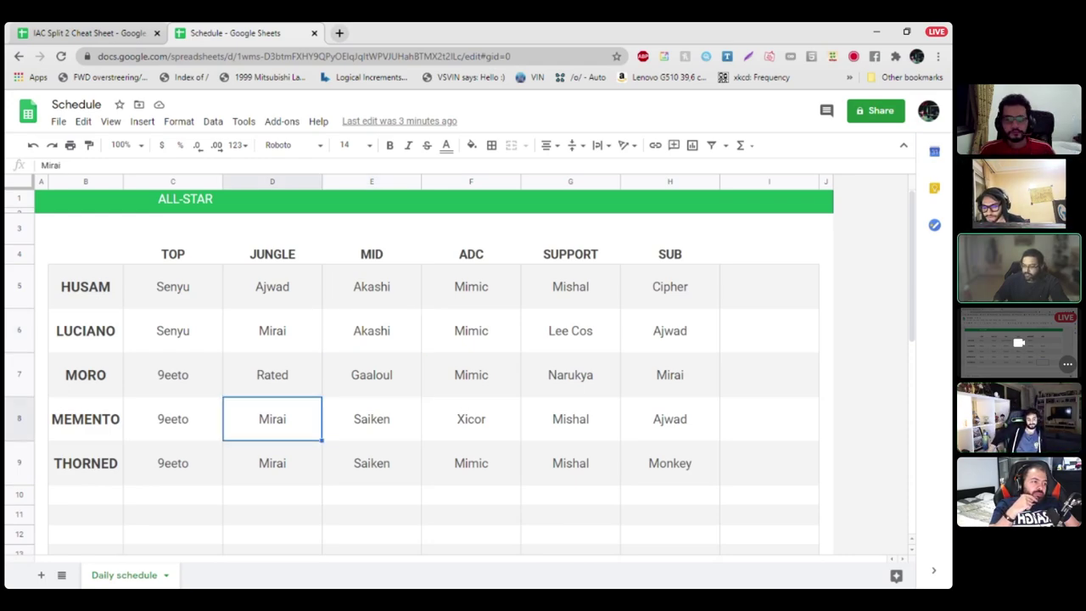
Step: Review the row 8 panelist's MID, ADC, TOP and SUB picks in the ALL-STAR table
left_click(372, 418)
left_click(471, 419)
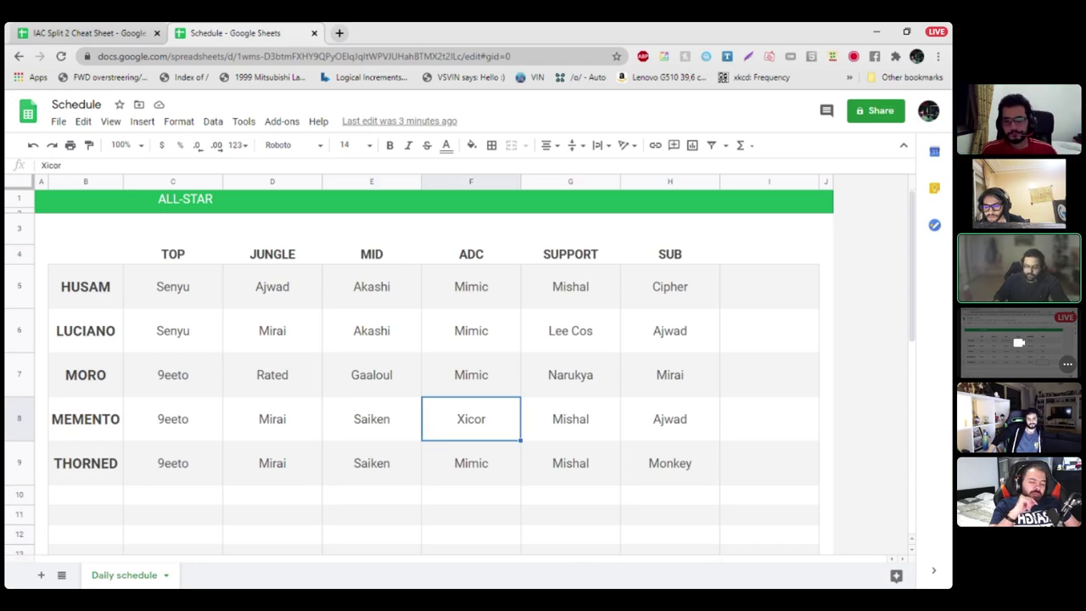
left_click(173, 419)
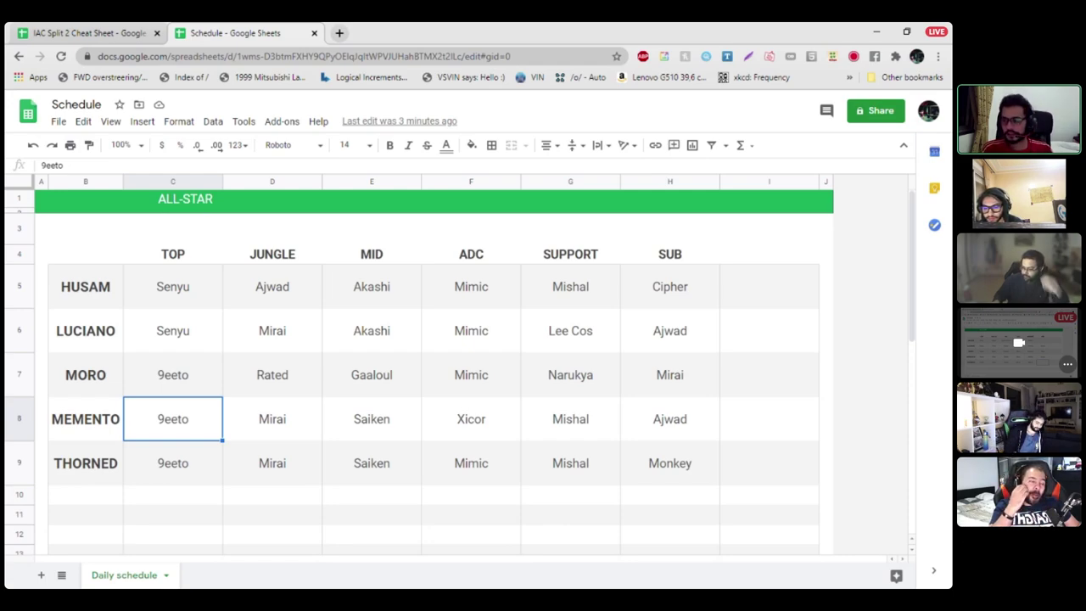
left_click(670, 463)
left_click(670, 418)
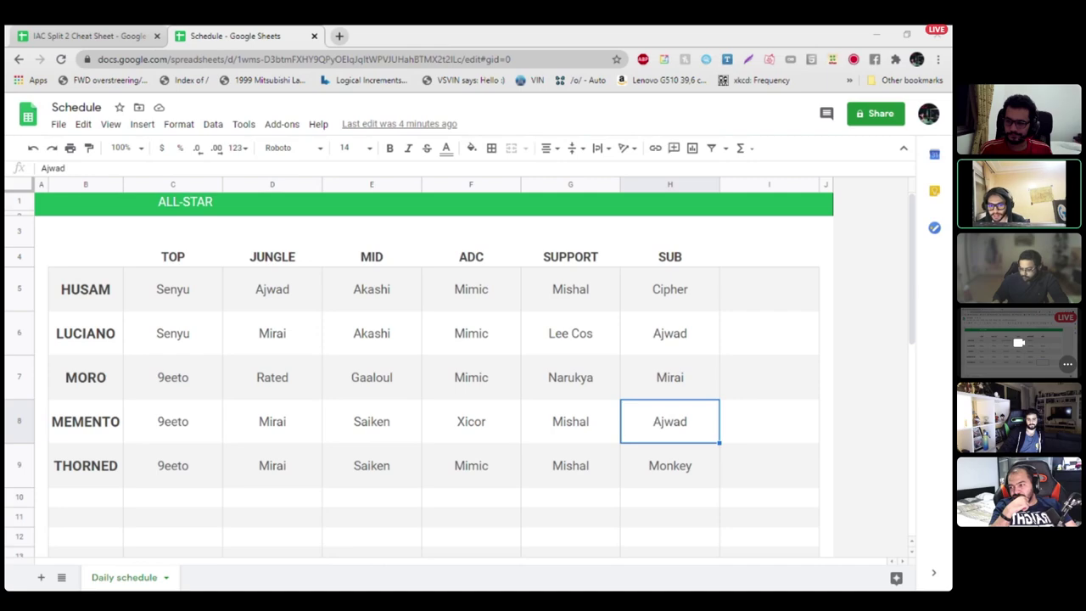
Step: Switch the video call to the grid layout, and bring the shared Schedule screen back into focus
mouse_move(166, 577)
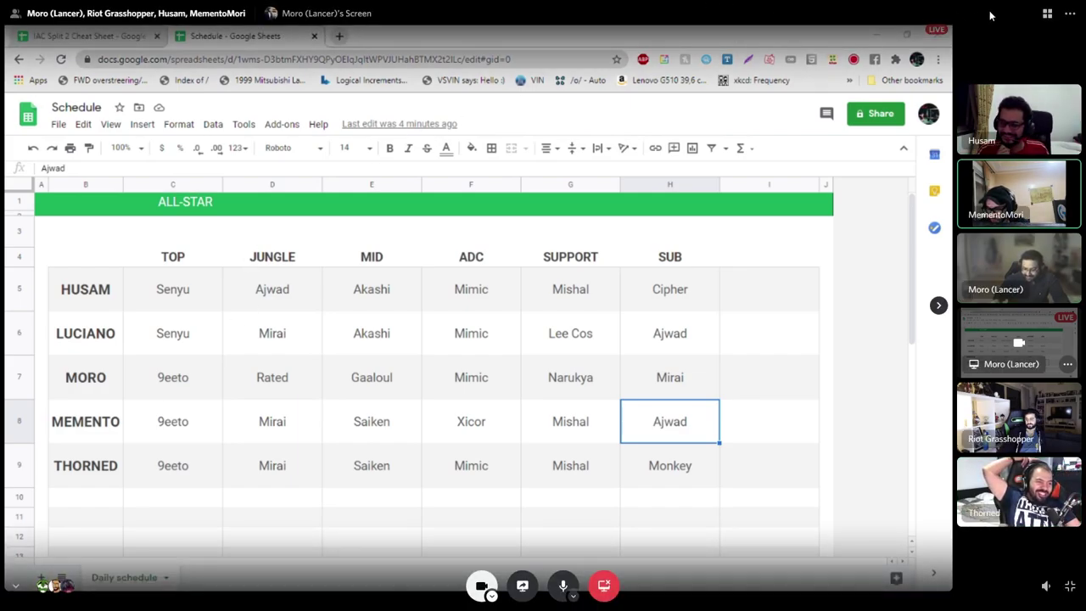
left_click(1047, 14)
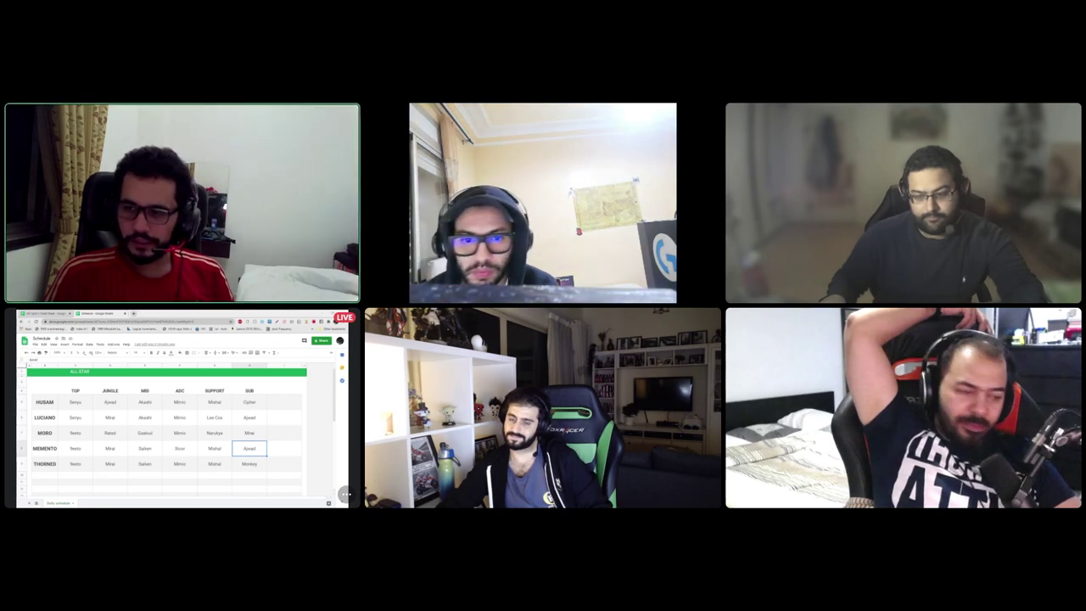
mouse_move(693, 375)
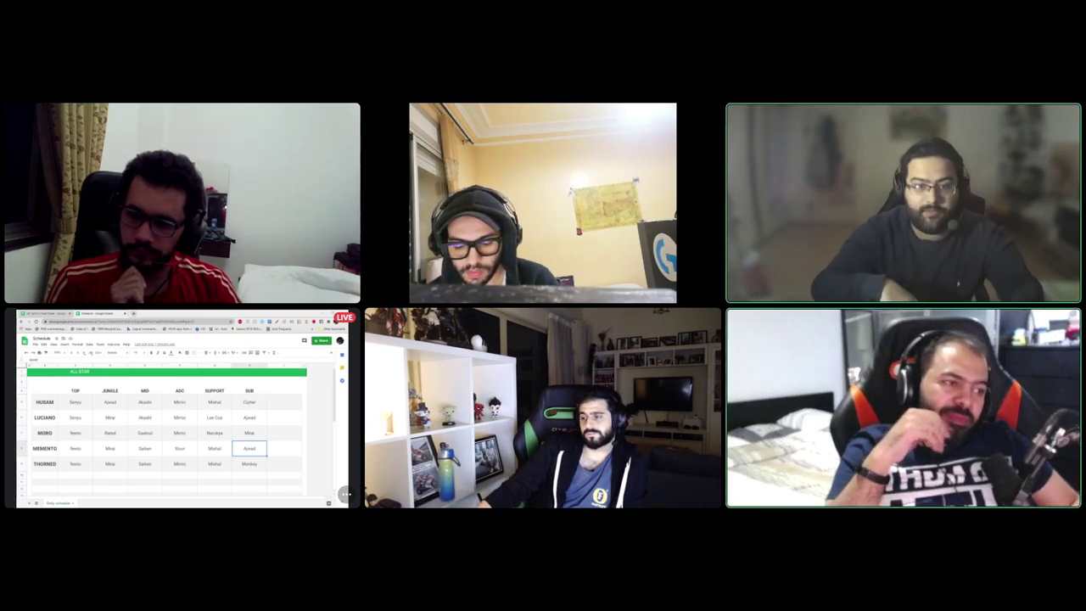
mouse_move(699, 354)
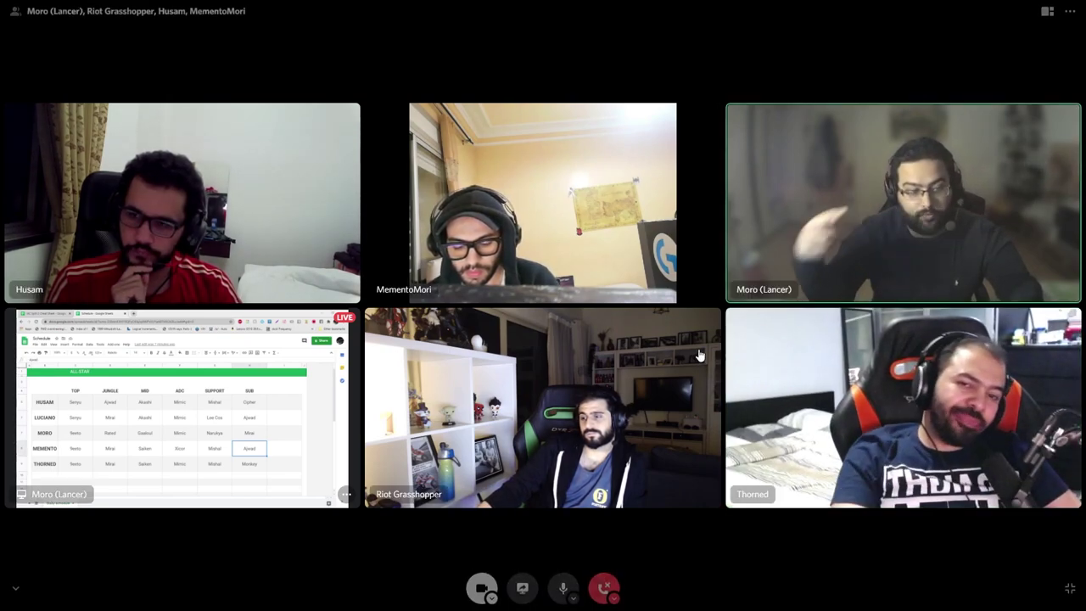
left_click(331, 390)
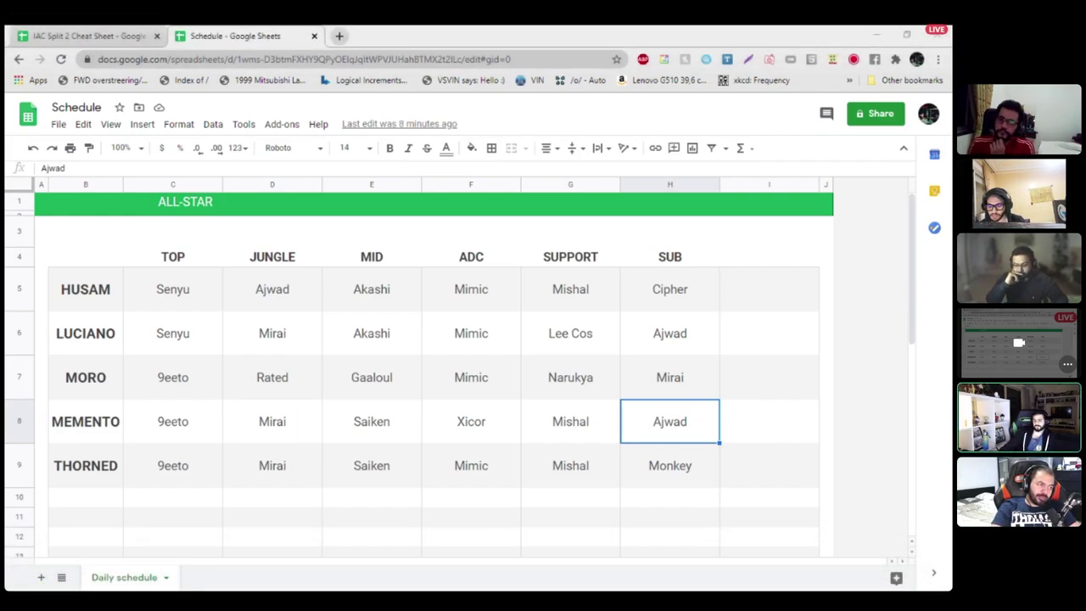
Step: Switch to the IAC Split 2 Cheat Sheet and find the ADC players FXG proxious and DV X1C0R on the Players sheet
left_click(101, 35)
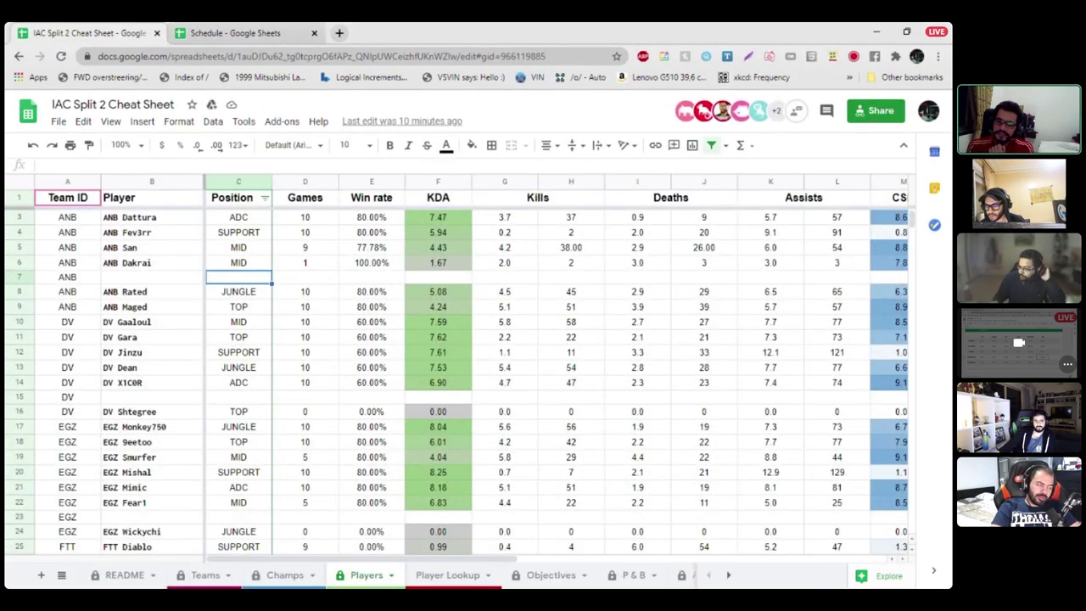
scroll(459, 384, "down", 1)
scroll(459, 384, "down", 5)
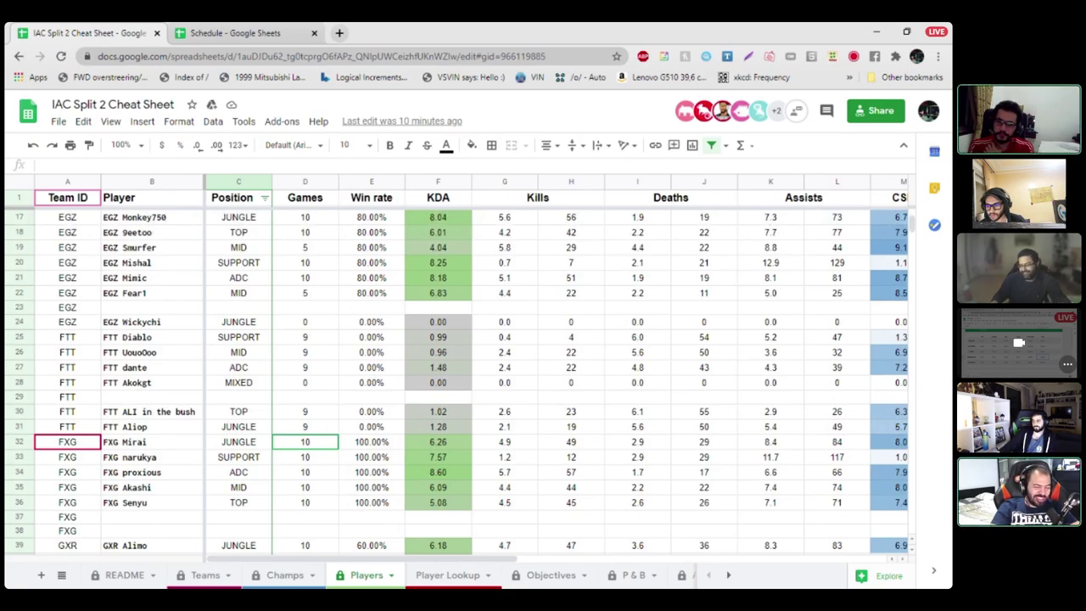
left_click(151, 471)
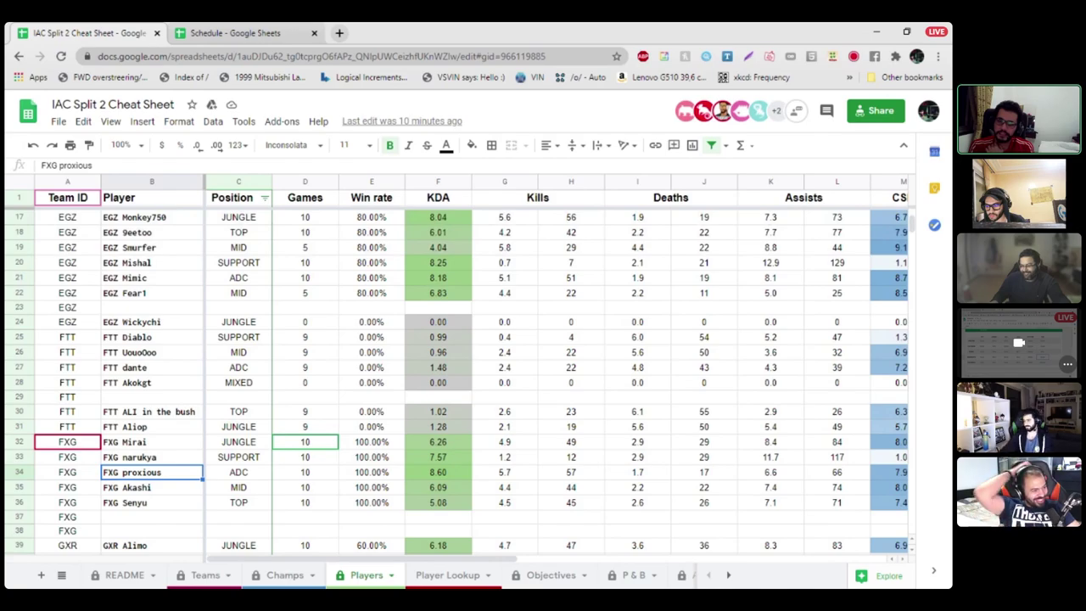
scroll(458, 374, "up", 2)
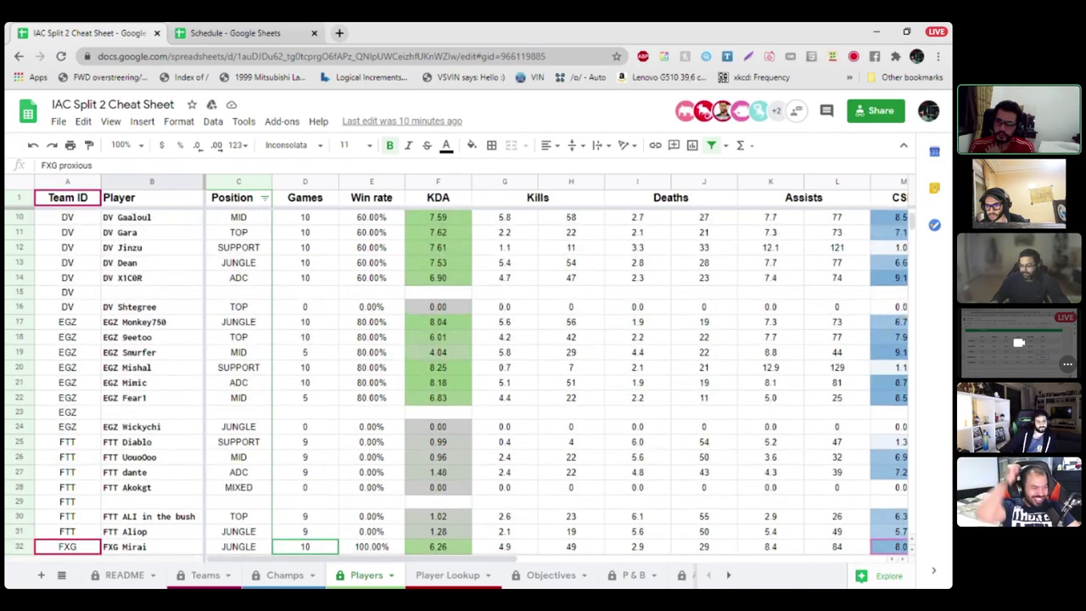
left_click(151, 278)
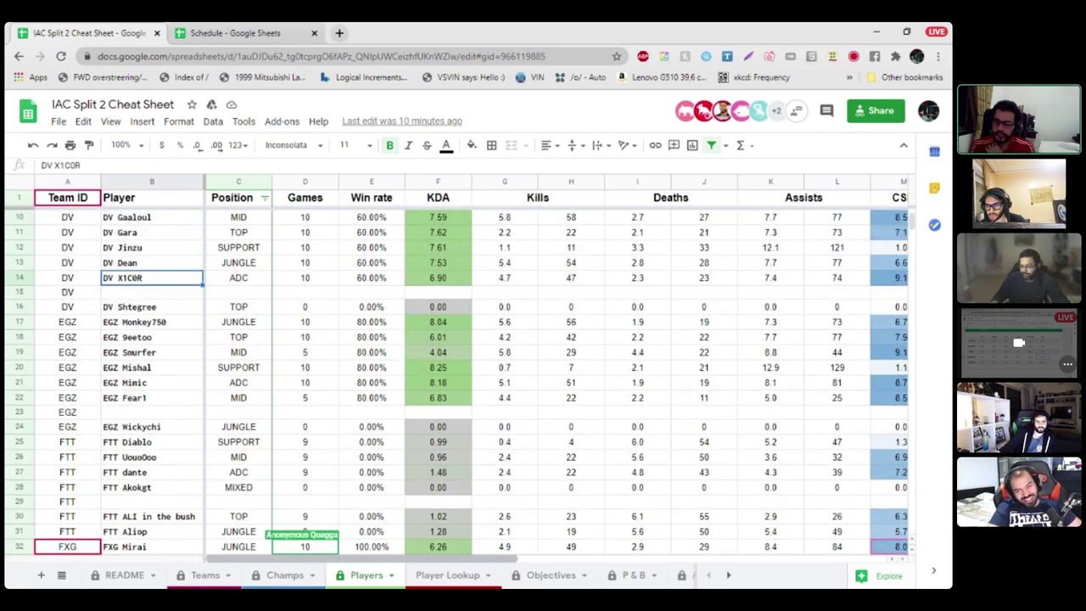
Step: Highlight the DV X1C0R row and examine its stats across all columns, from KDA through first-blood rate
scroll(552, 374, "right", 5)
scroll(551, 374, "right", 2)
scroll(552, 374, "left", 7)
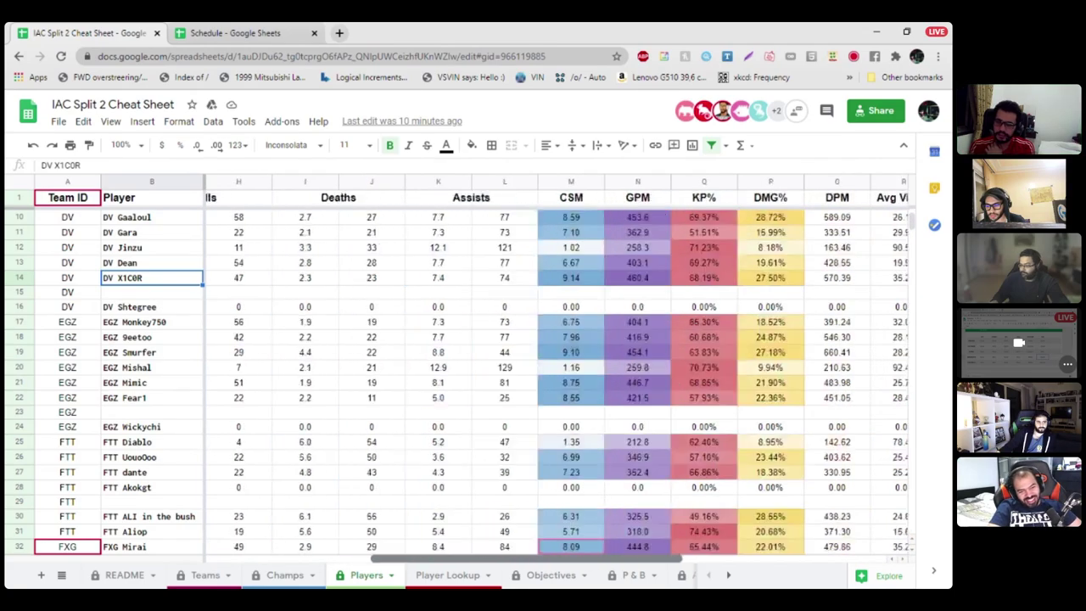
left_click(18, 277)
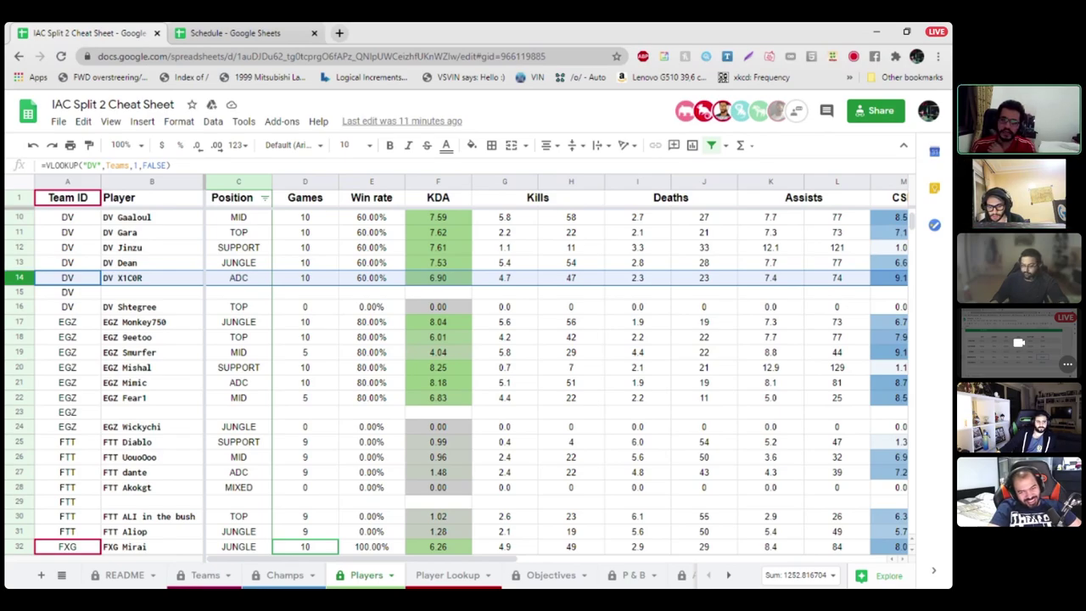
scroll(552, 374, "right", 10)
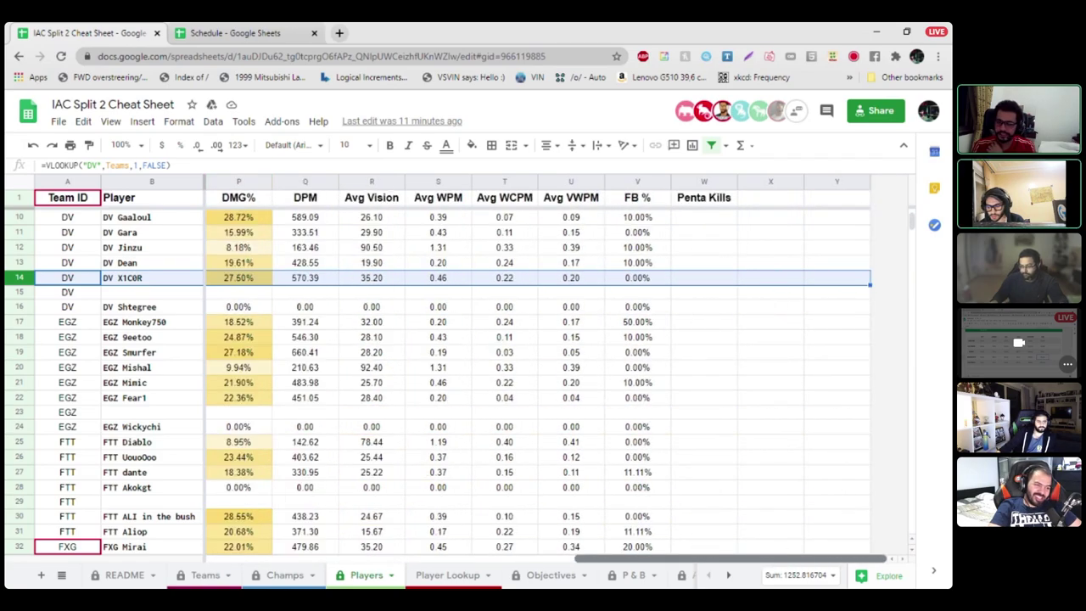
scroll(552, 374, "left", 3)
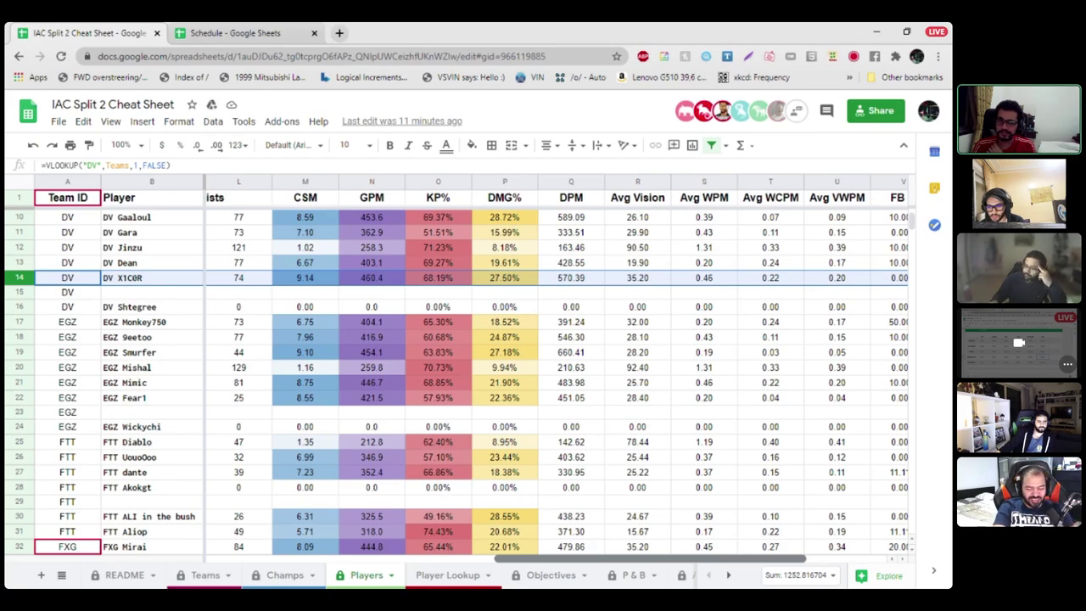
scroll(552, 373, "left", 6)
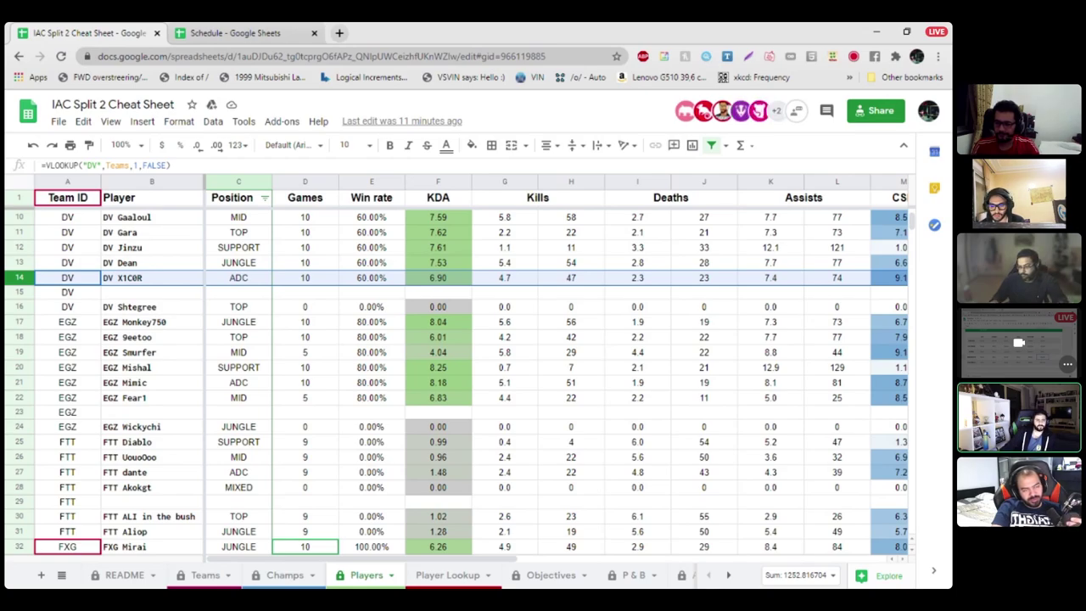
Step: Sort the Players sheet by the KDA column in descending order (Z → A)
scroll(557, 330, "up", 3)
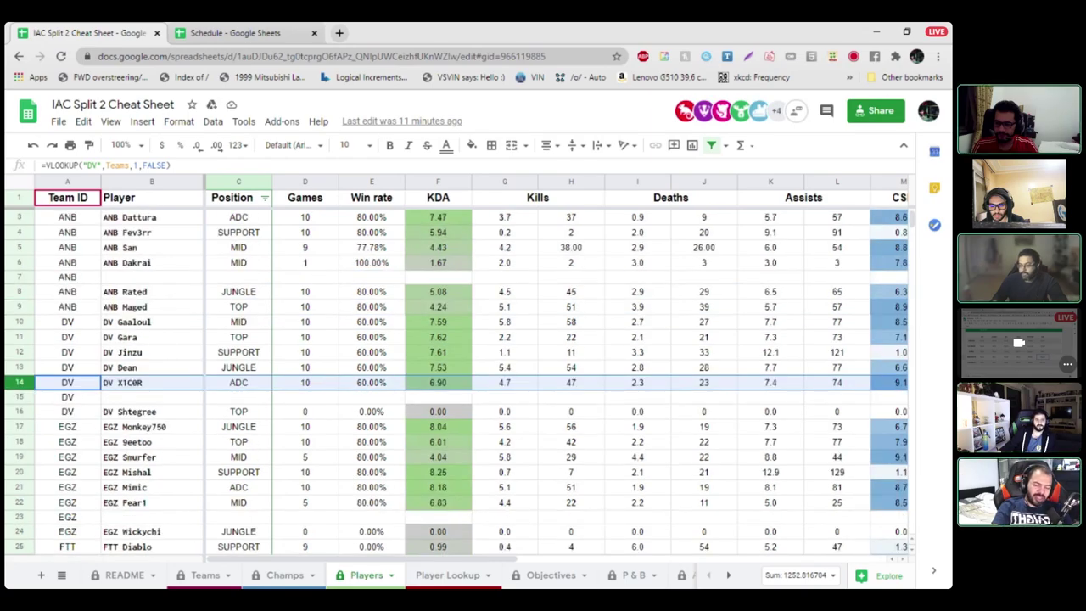
right_click(440, 182)
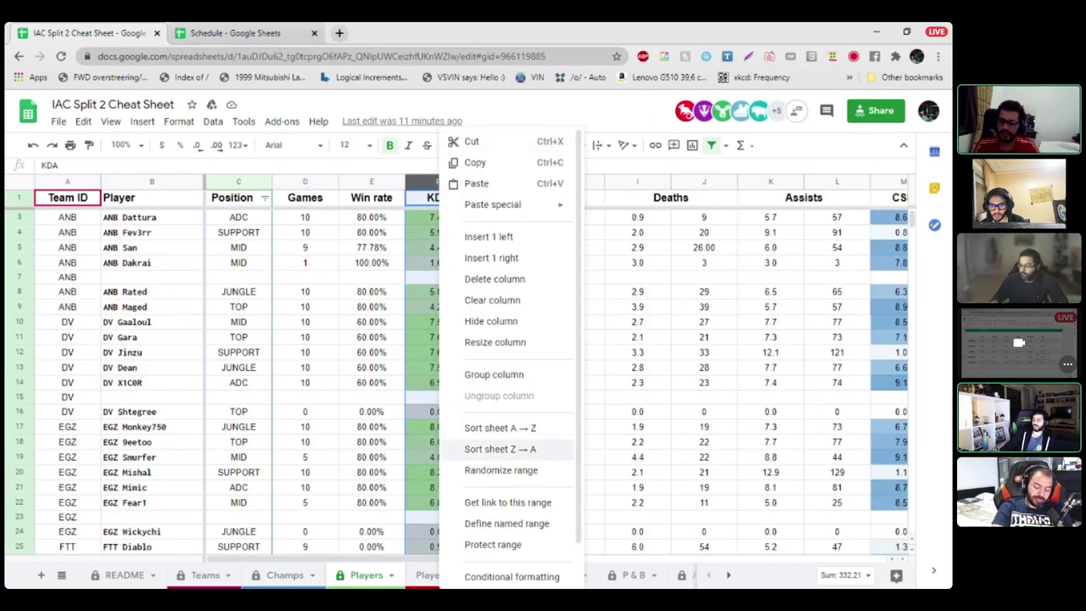
left_click(500, 448)
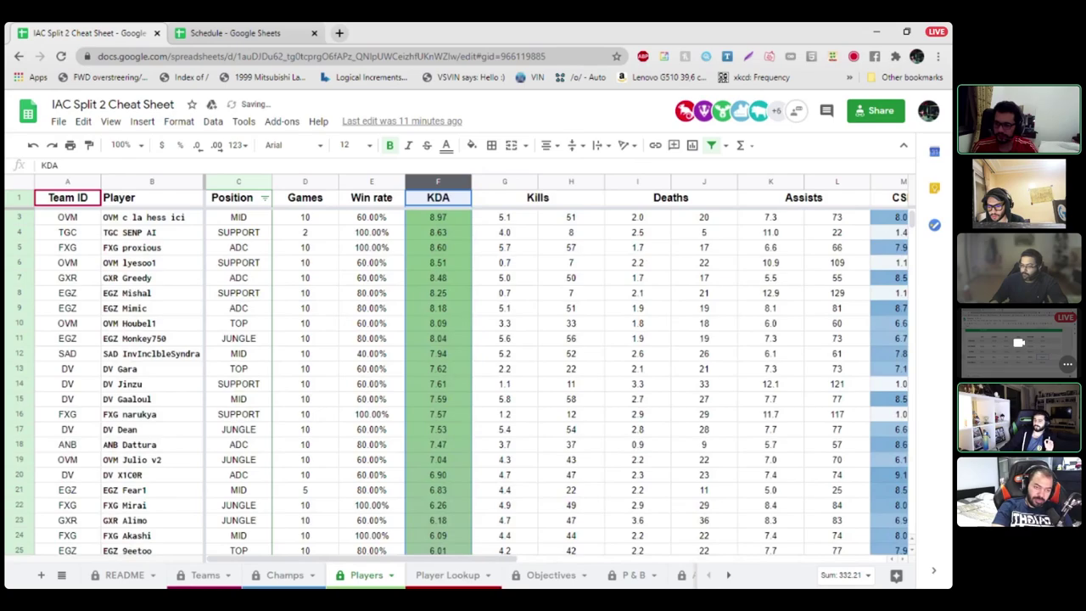
Step: Highlight the OVM c la hess ici row and examine its CSM, GPM, KP%, DMG%, DPM and vision stats
left_click(438, 218)
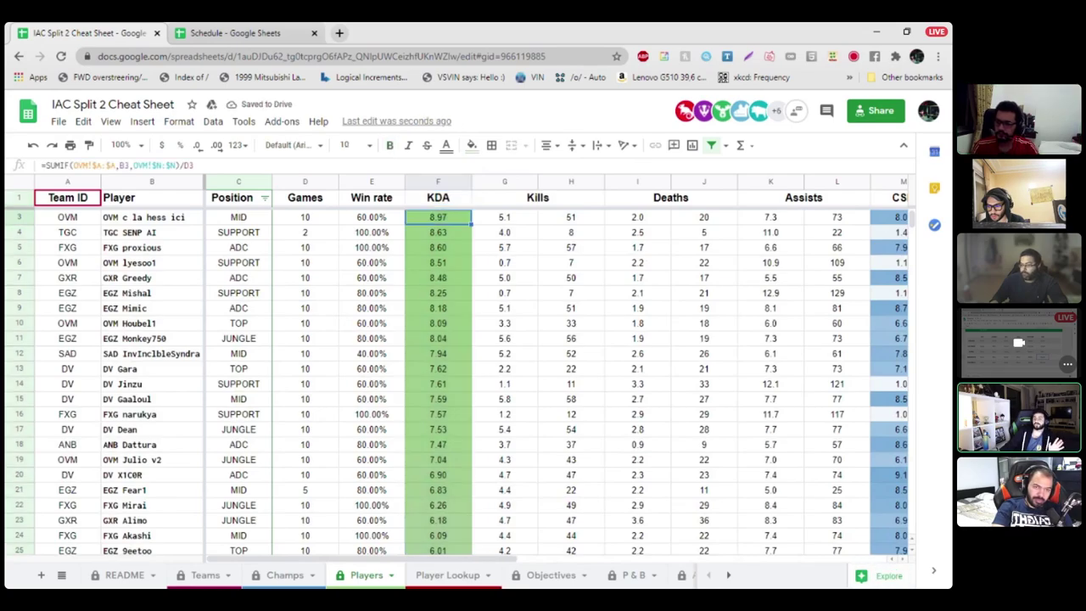
key("shift+space")
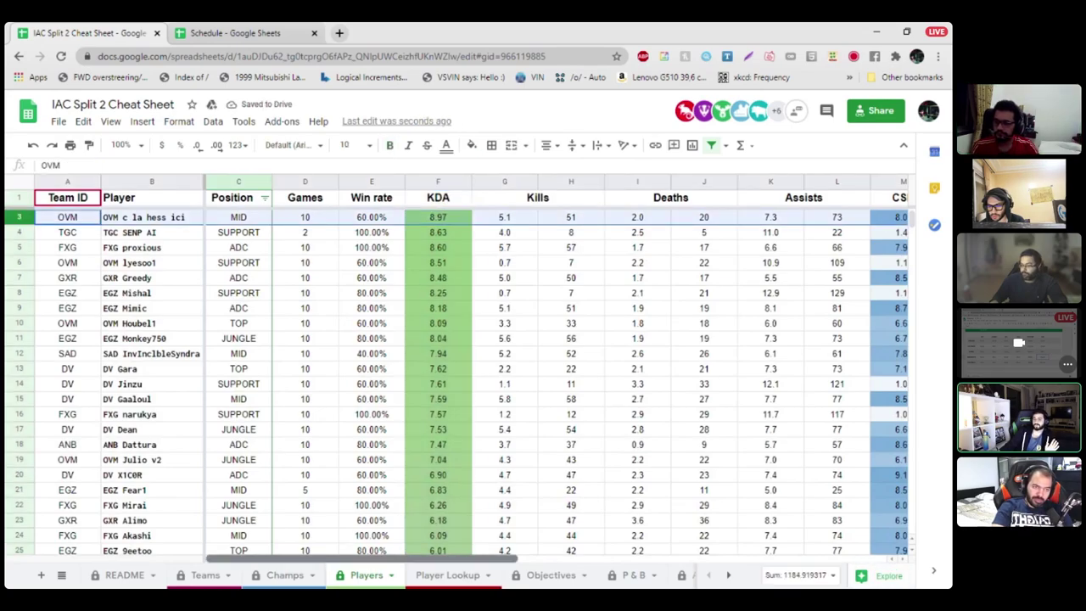
scroll(407, 558, "right", 3)
scroll(552, 382, "right", 4)
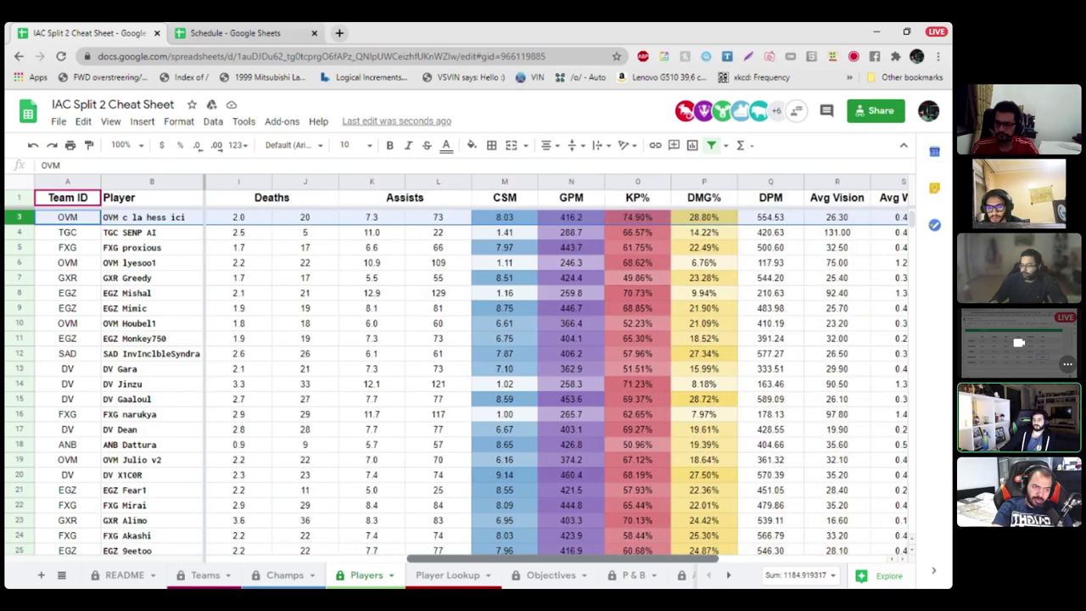
scroll(552, 382, "right", 2)
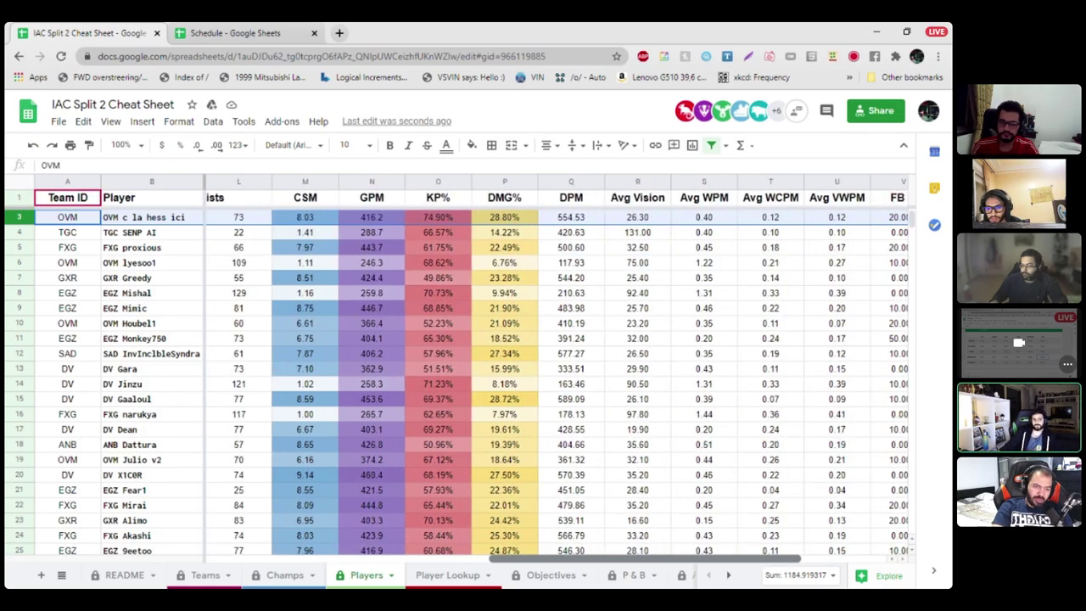
scroll(552, 382, "right", 1)
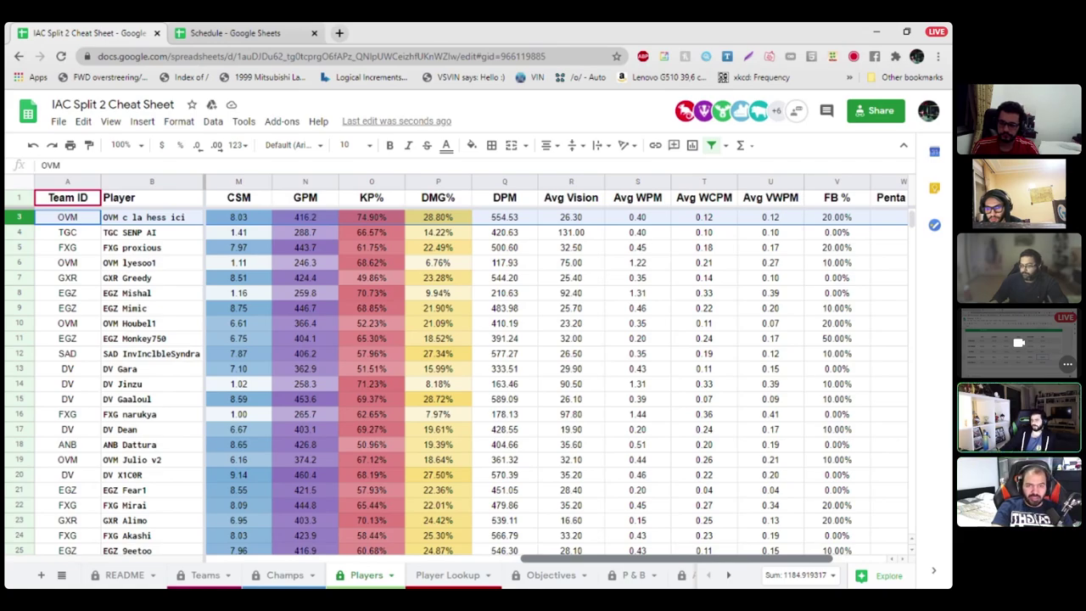
scroll(552, 381, "left", 2)
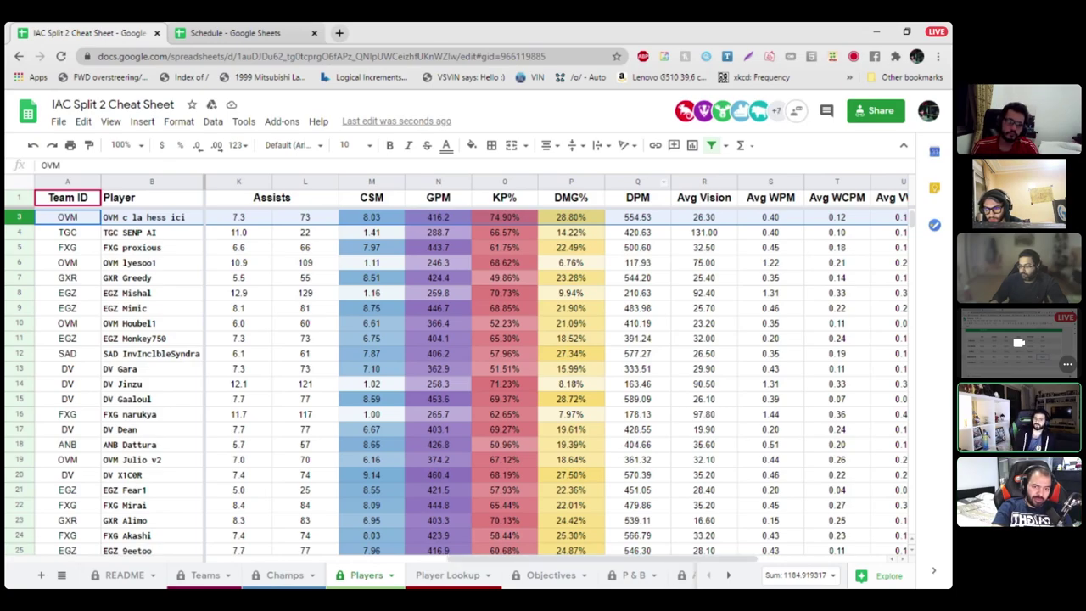
Step: Sort the Players sheet by the DPM column in descending order (Z → A)
right_click(633, 182)
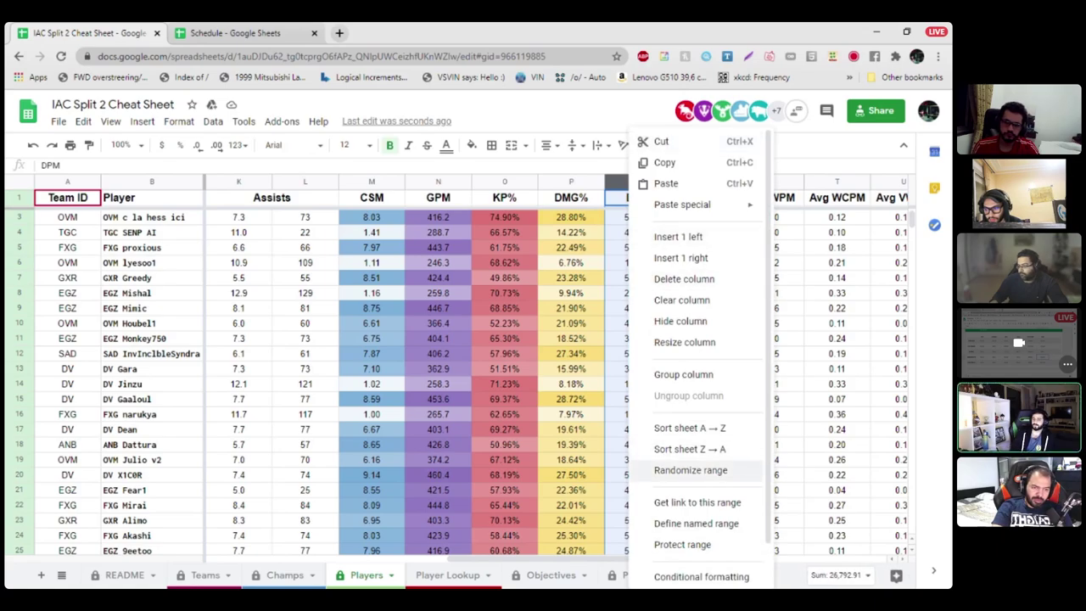
left_click(689, 449)
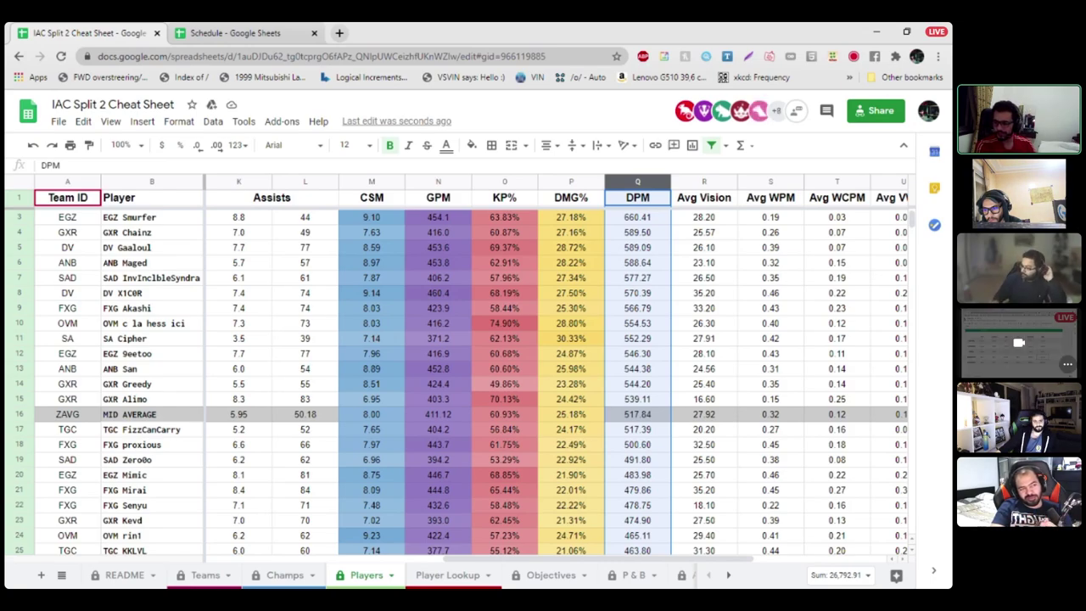
scroll(480, 368, "left", 5)
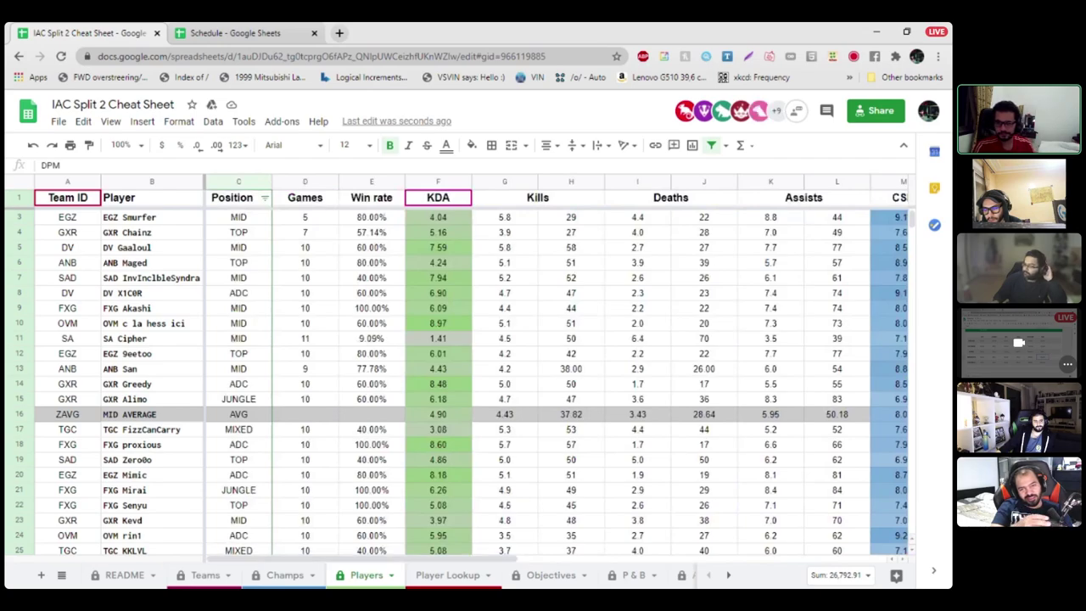
Step: Sort the Players sheet by the Team ID column in ascending order (A → Z)
right_click(89, 182)
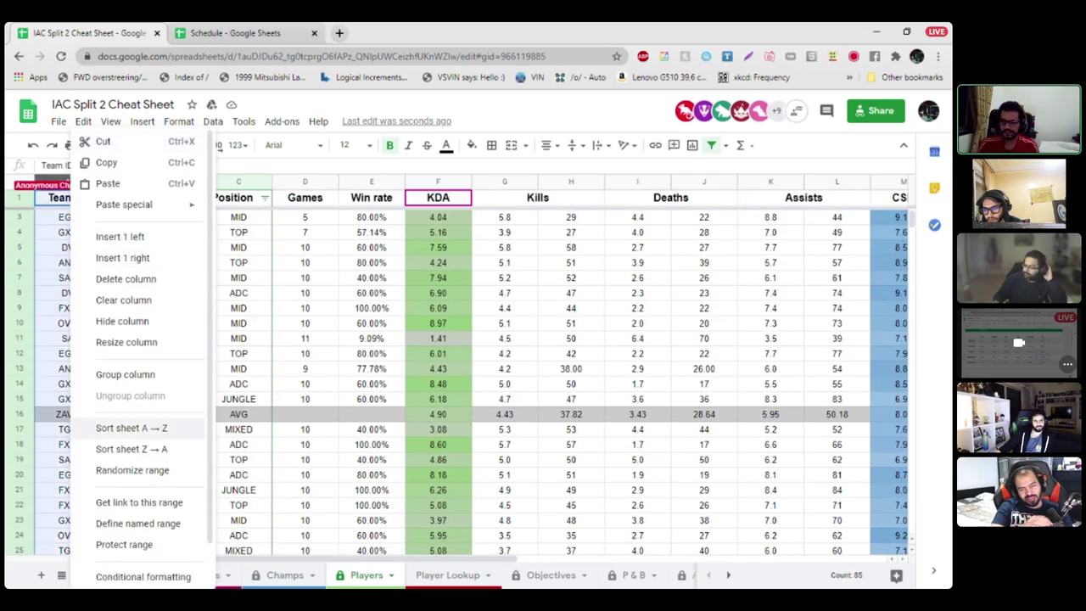
left_click(140, 428)
left_click(152, 307)
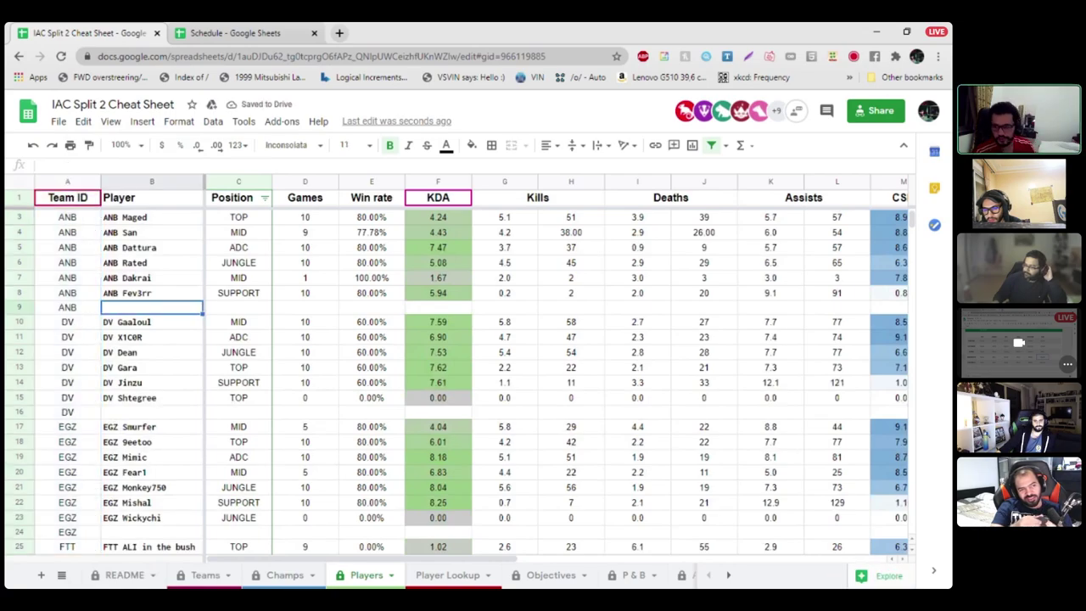
Step: Find the jungler GXR Alimo on the Players sheet and highlight that player's entire row
scroll(467, 374, "down", 4)
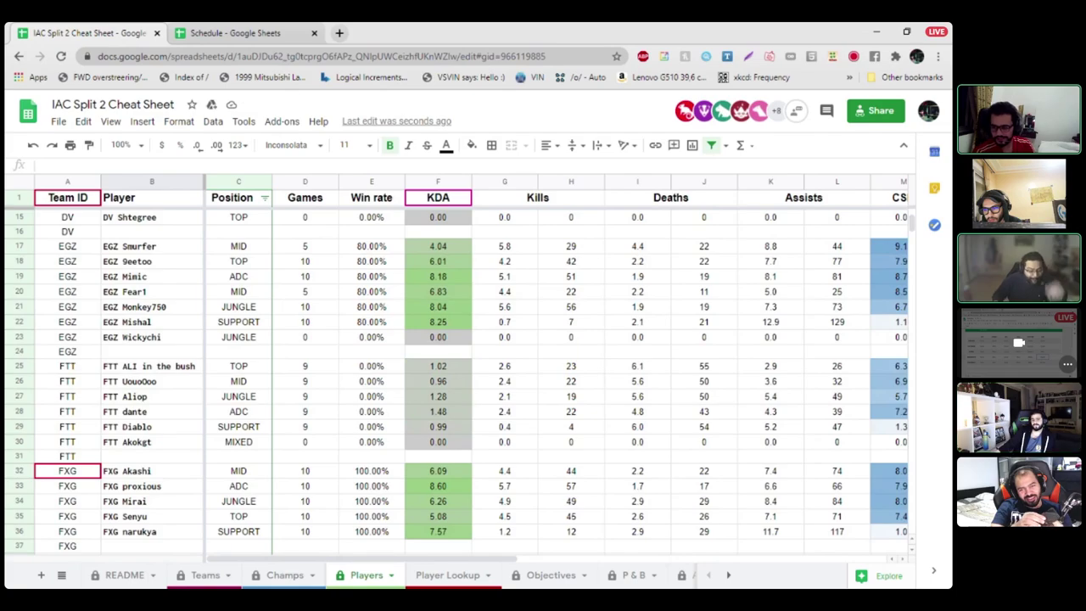
scroll(467, 374, "down", 5)
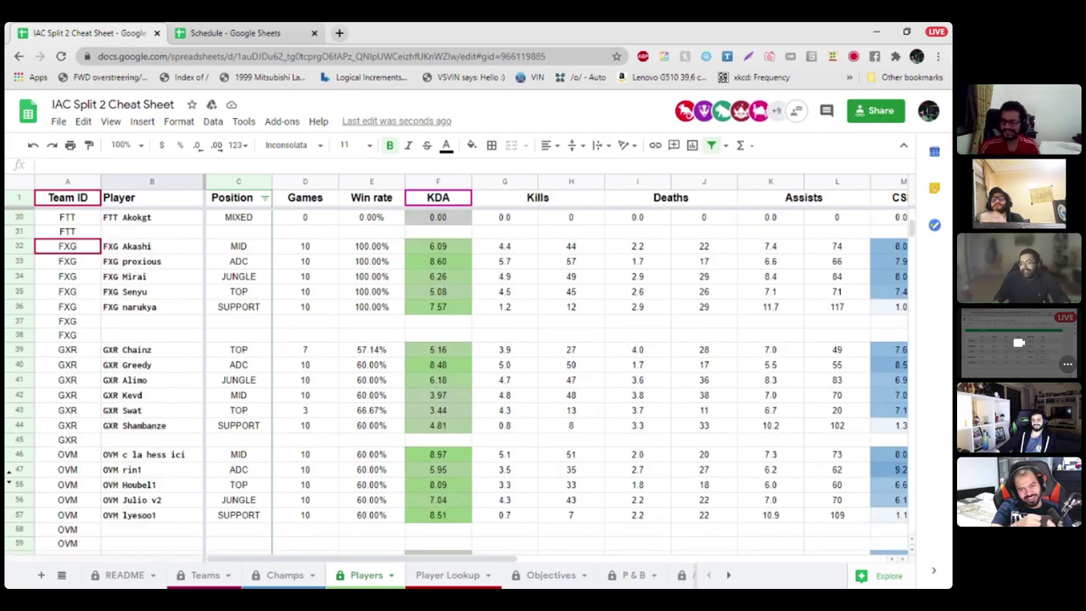
left_click(152, 380)
left_click(19, 380)
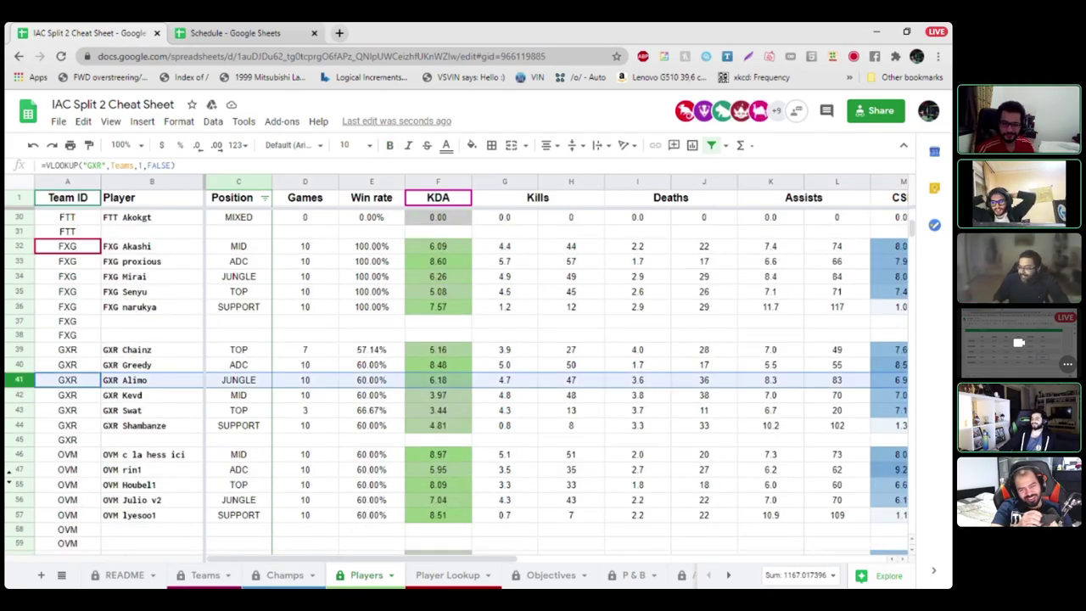
Step: Look up GXR Alimo on the Player Lookup sheet and examine the per-champion stats through Kill Participation
key("ctrl+Page_Down")
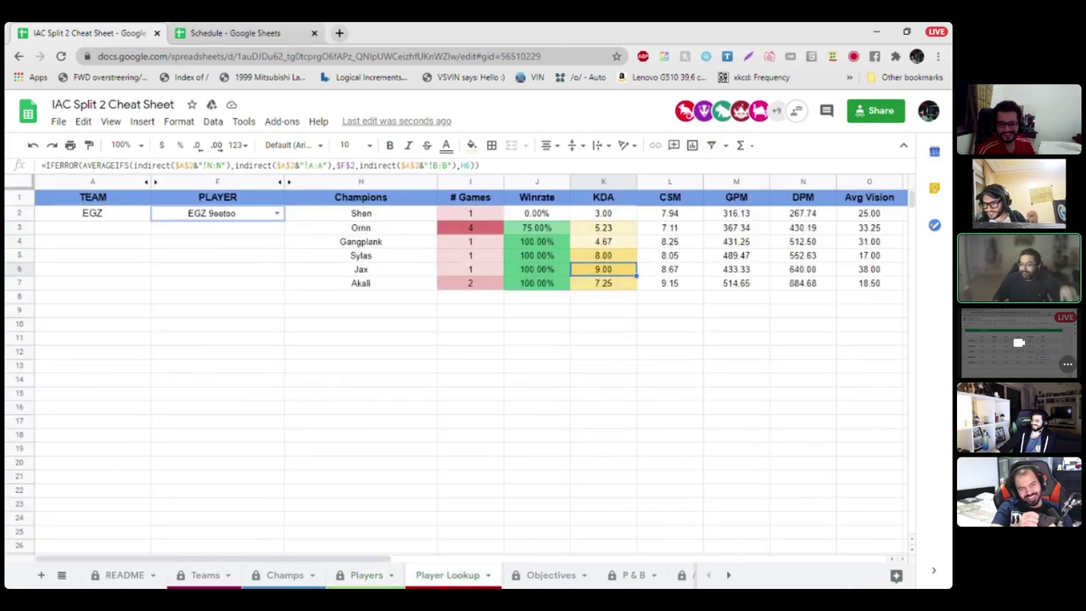
left_click(218, 213)
type("alim")
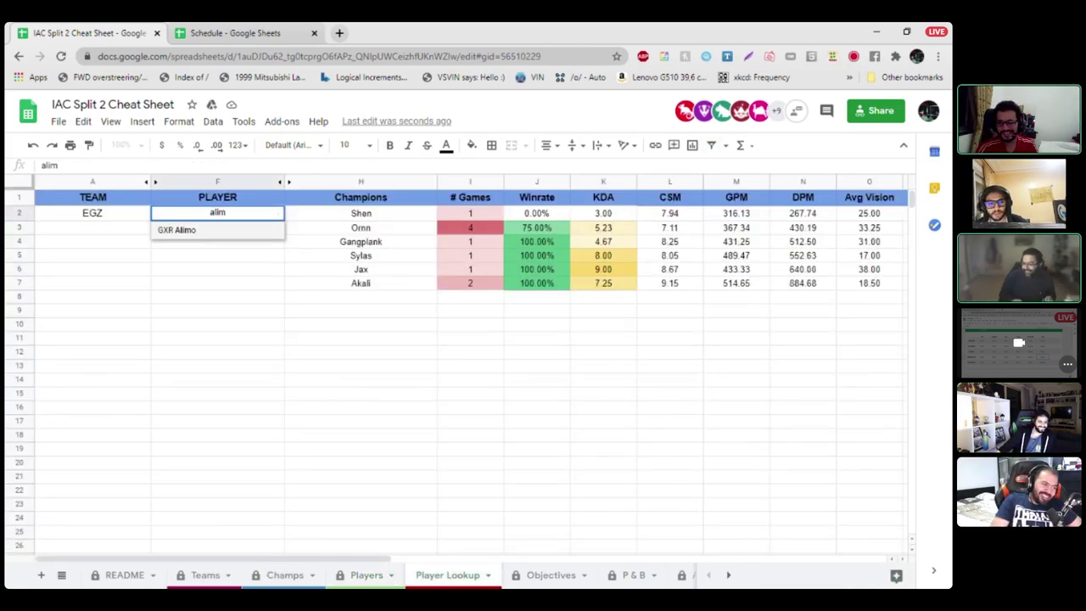
key("Return")
left_click(218, 283)
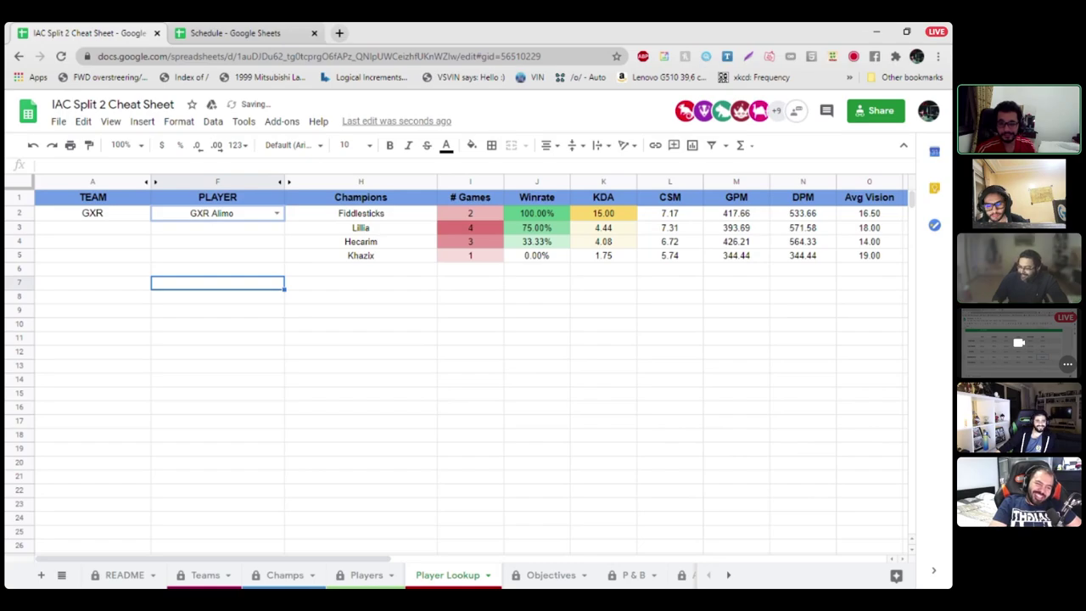
scroll(467, 365, "right", 2)
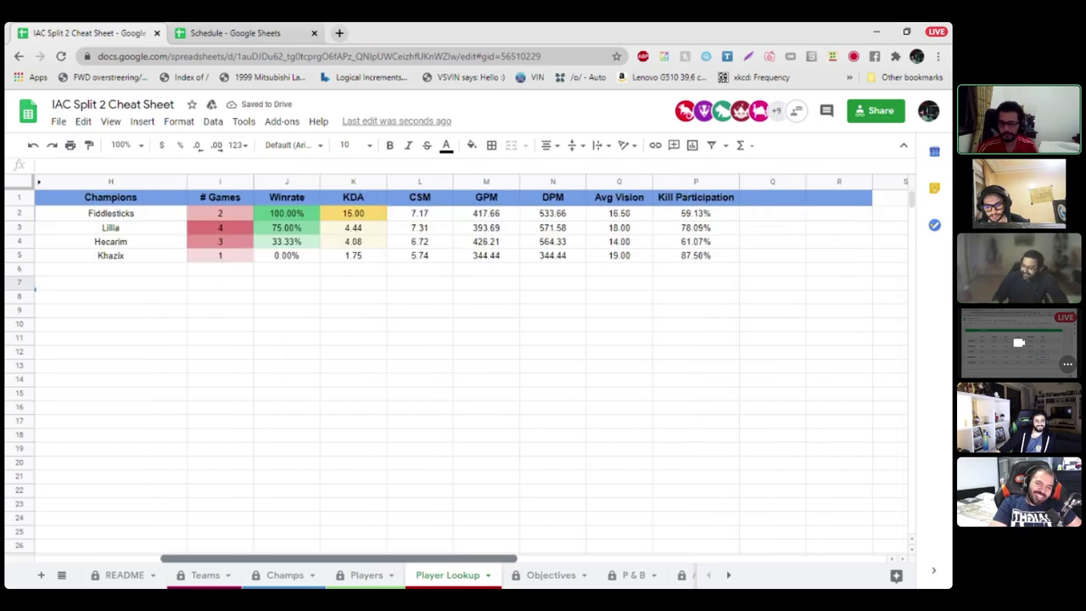
scroll(467, 365, "left", 3)
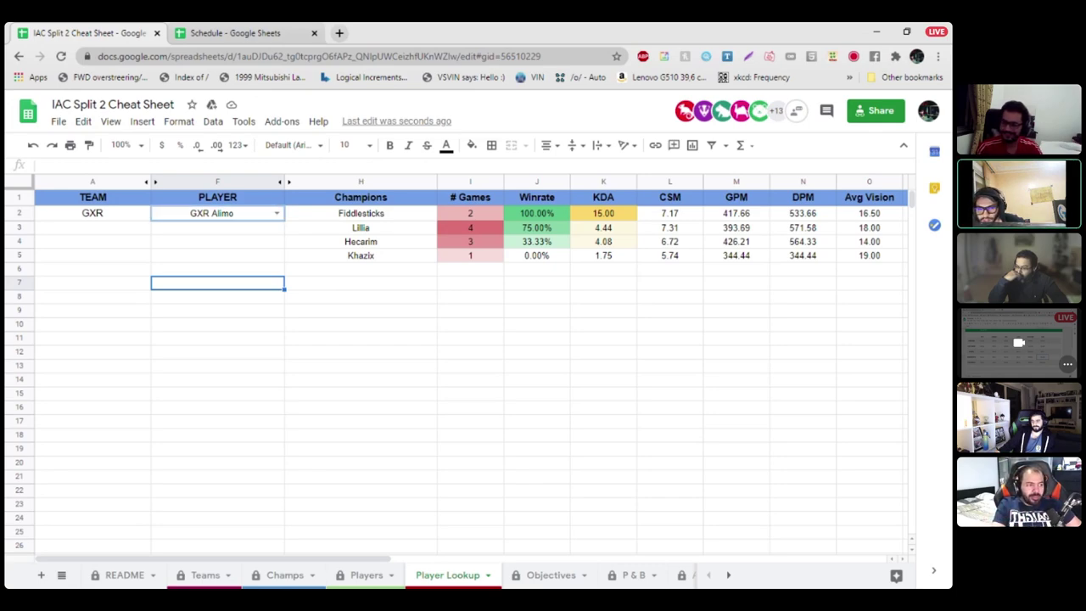
Step: Replace the player on the Player Lookup sheet with one from team DV to view the per-champion stats
left_click(217, 213)
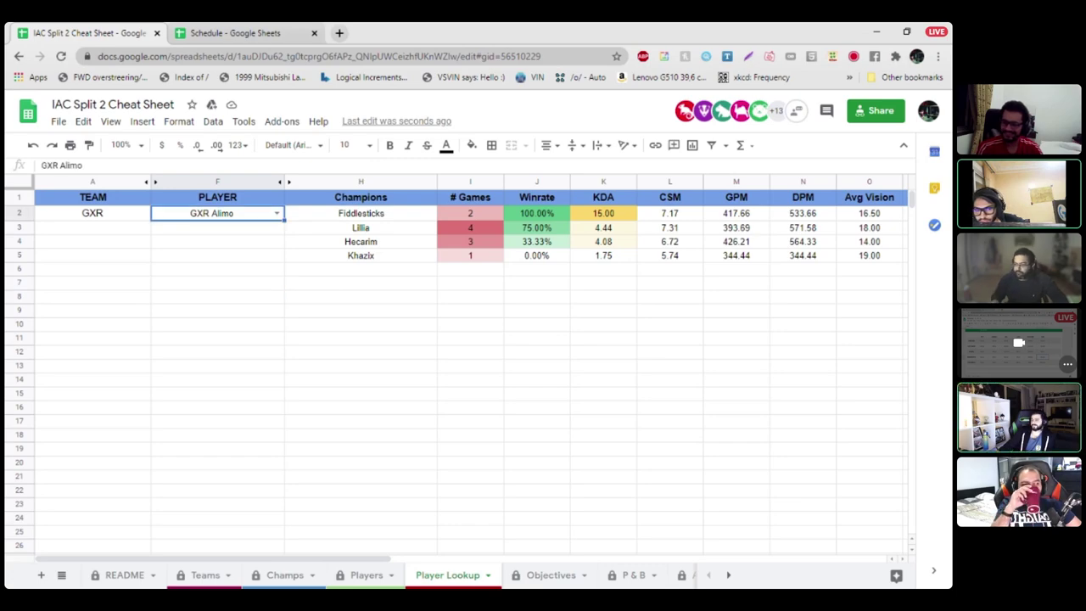
type("dv")
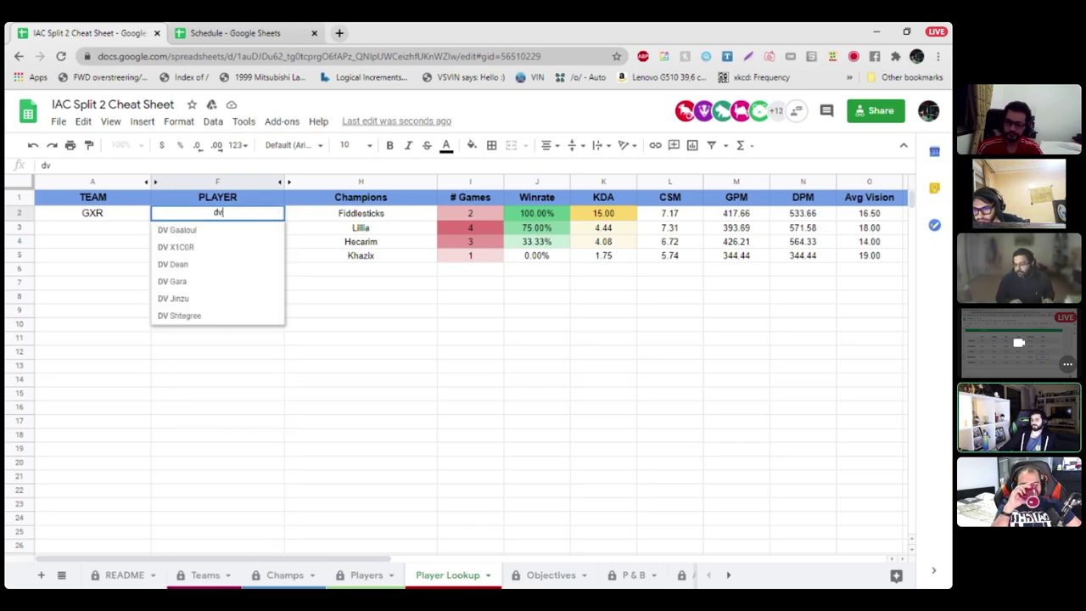
key("Down")
key("Return")
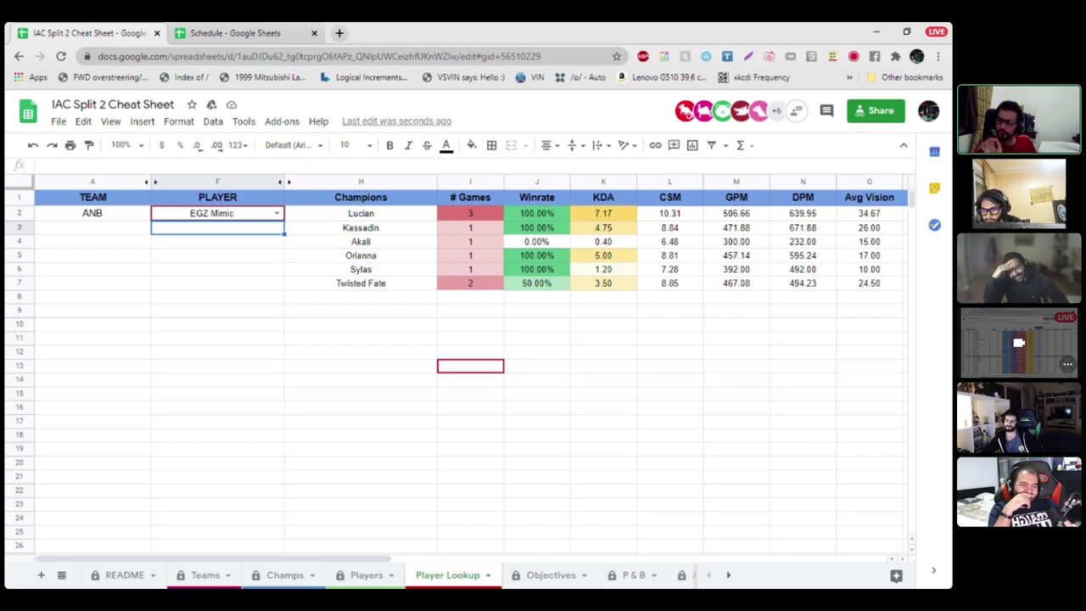
Step: Refocus the call on the shared spreadsheet and show the Teams sheet to compare the teams' overall stats
left_click(882, 143)
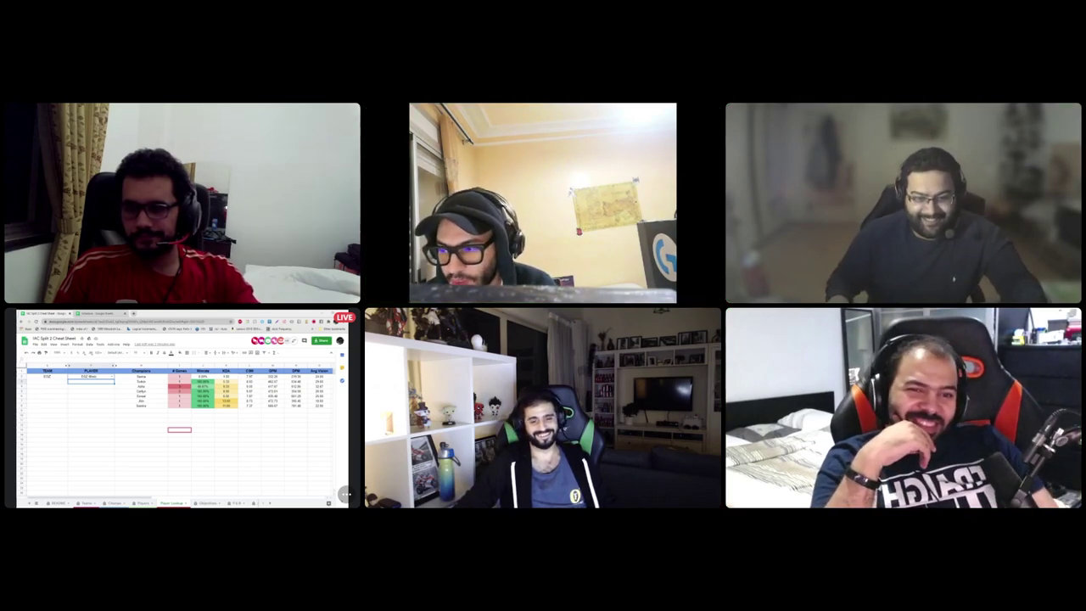
left_click(182, 373)
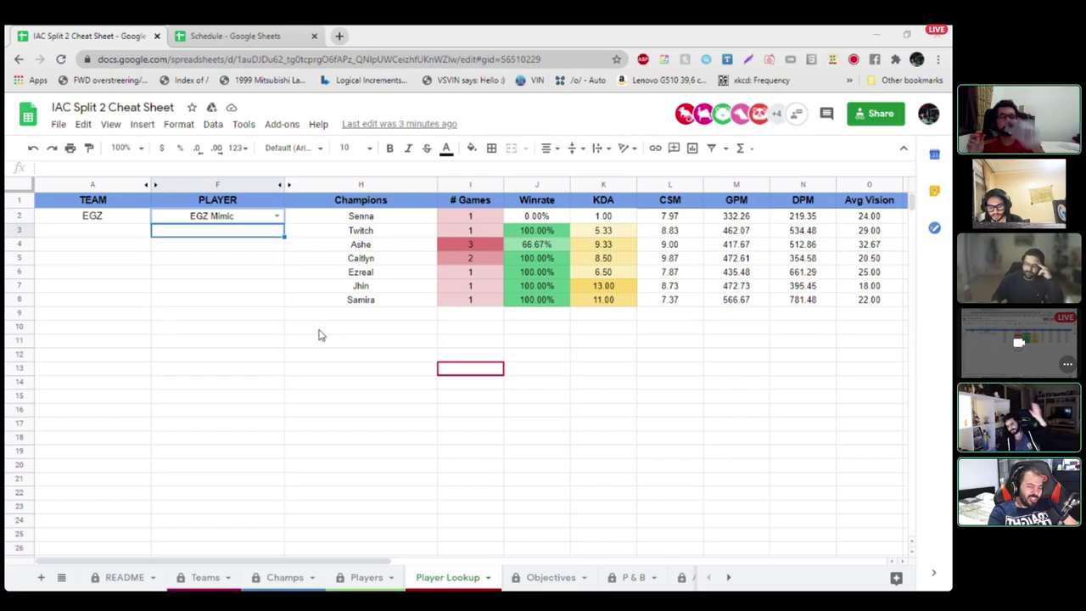
left_click(178, 579)
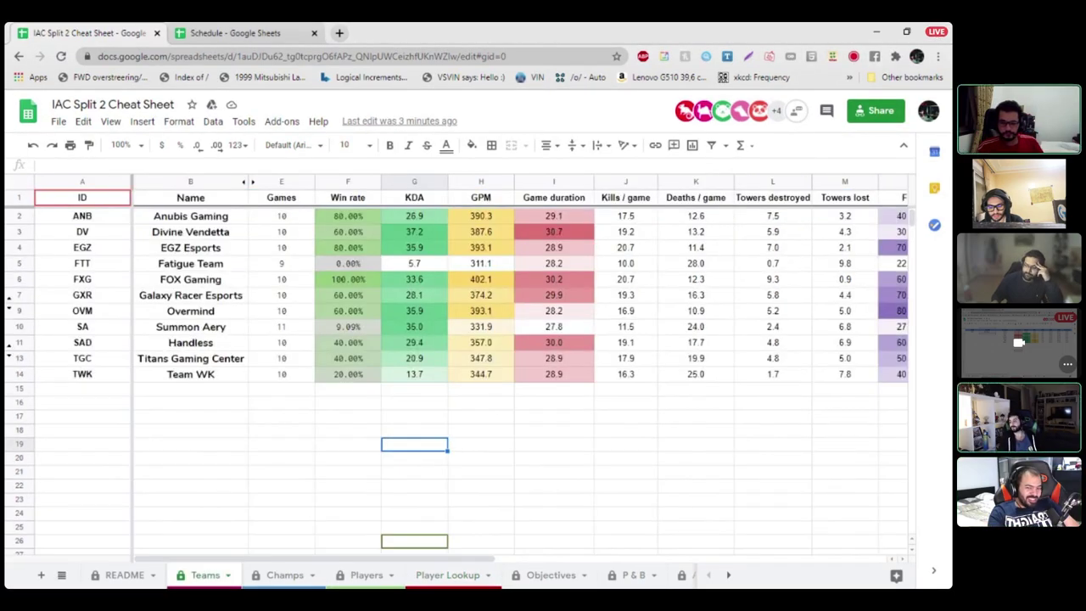
left_click(281, 444)
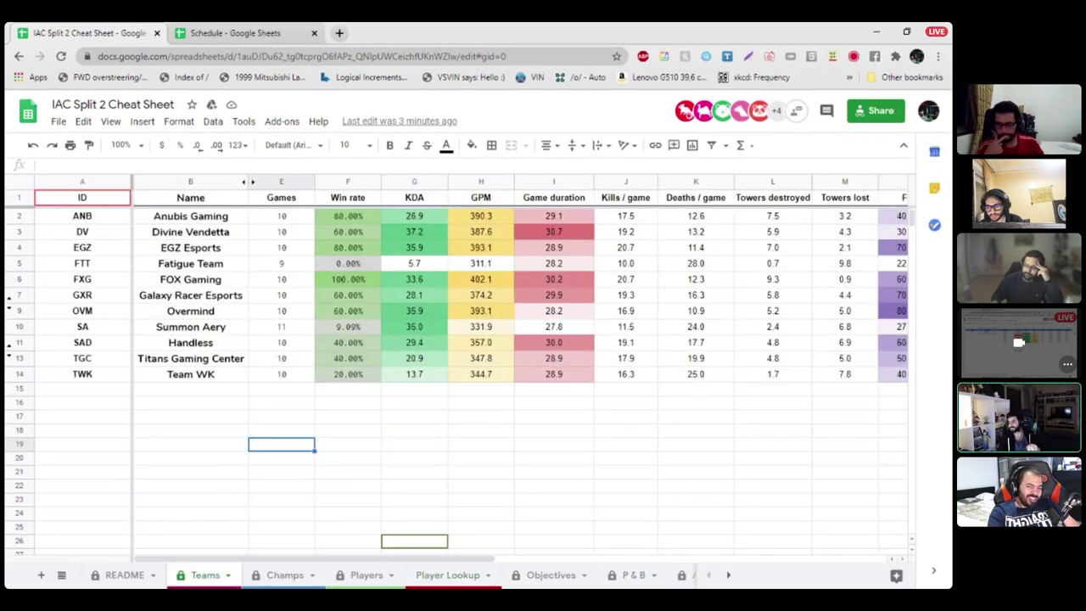
left_click(190, 416)
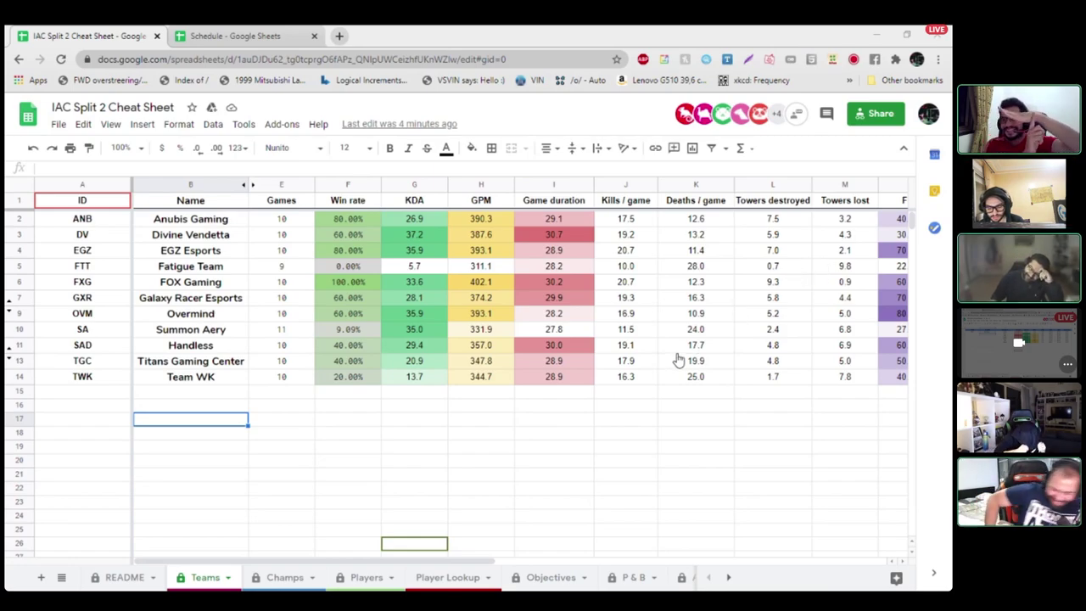
Step: Enlarge a panelist's webcam feed in the Discord call, then return to the shared spreadsheet
mouse_move(679, 360)
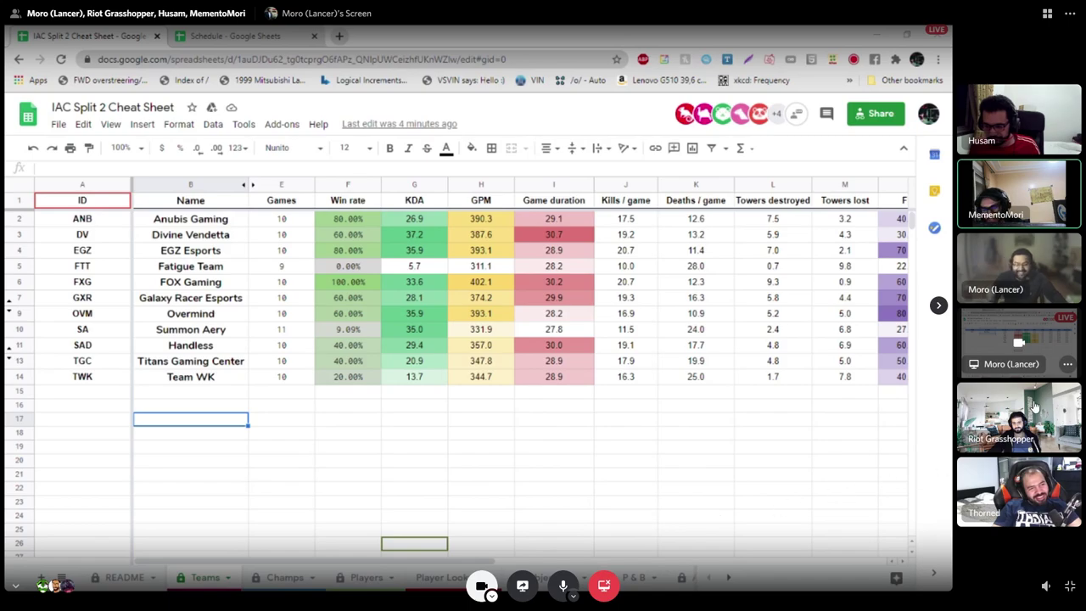
left_click(1019, 412)
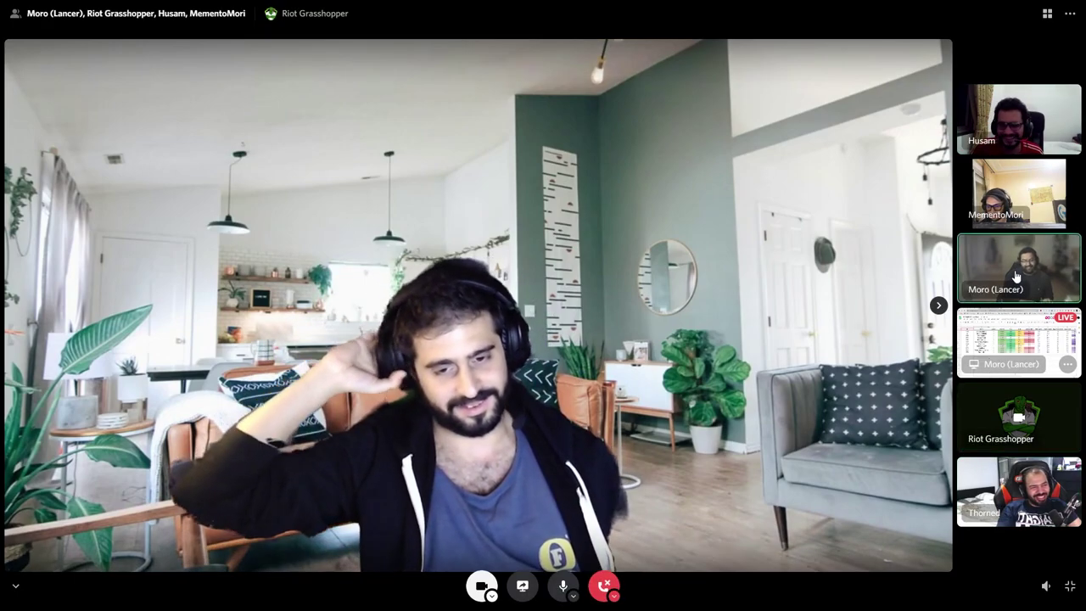
left_click(1018, 342)
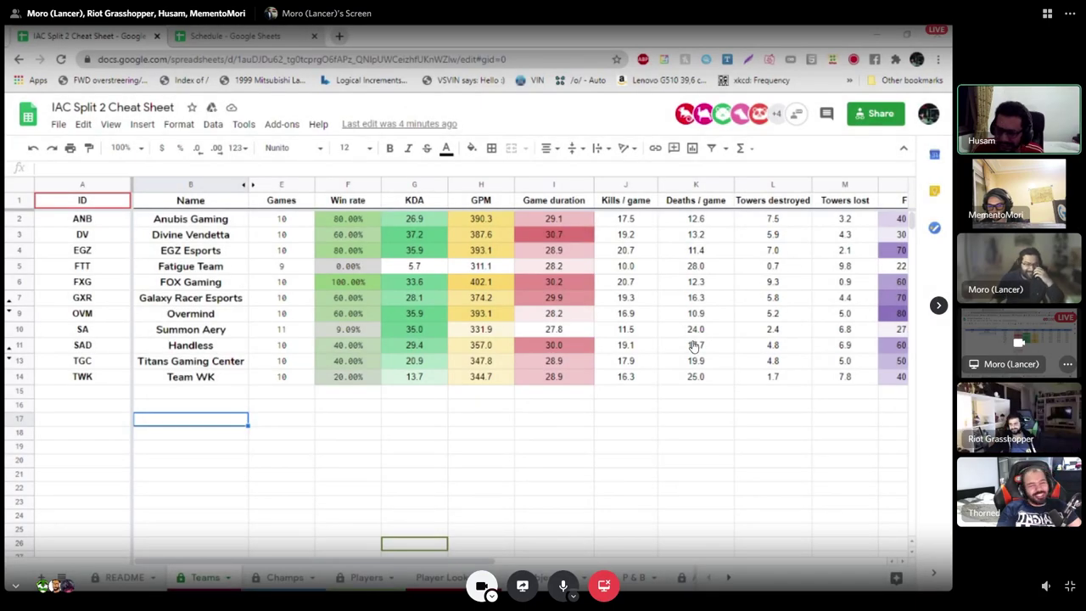
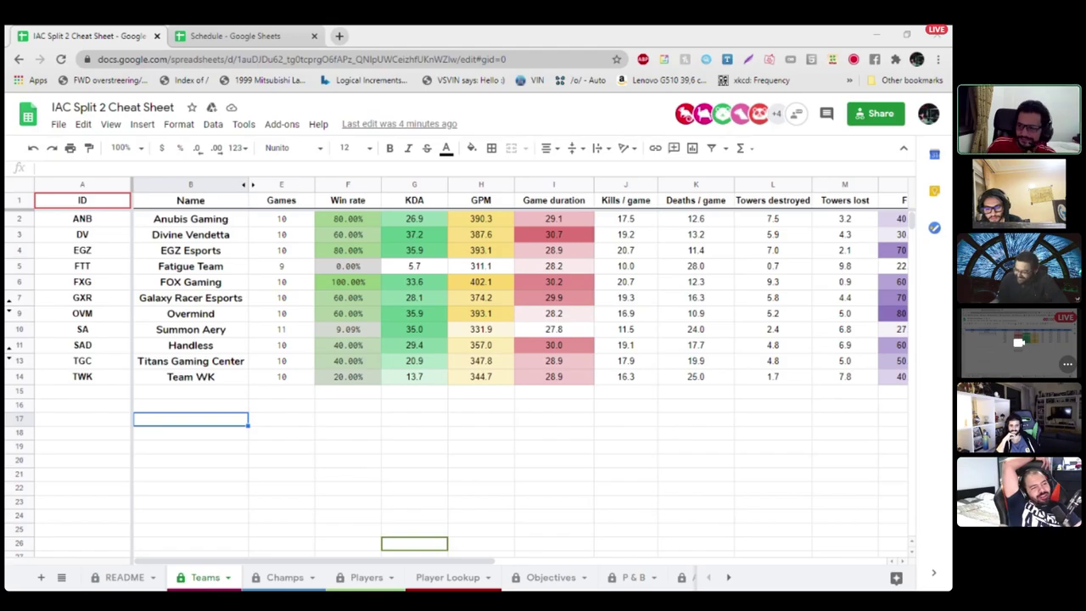
Step: Enlarge the screen-sharing panelist's webcam feed in the Discord call, then leave and re-enter full screen
left_click(1025, 270)
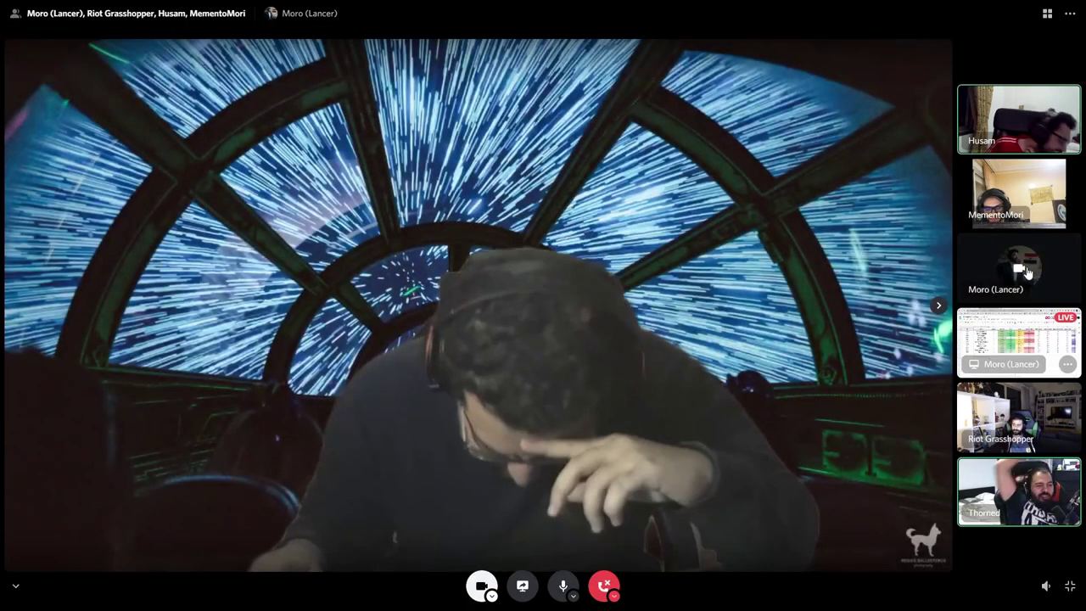
key("Escape")
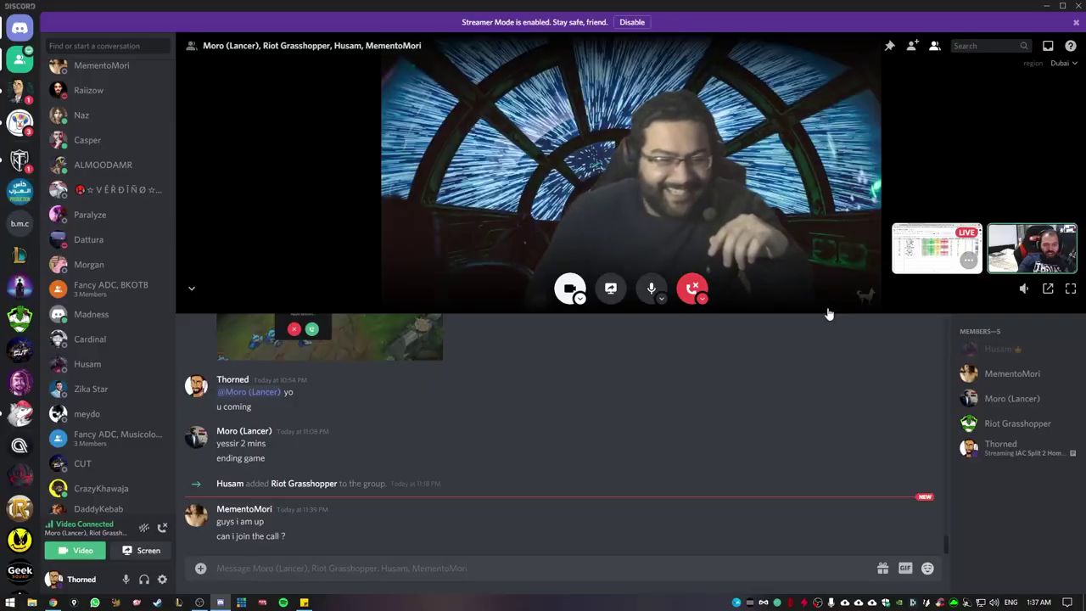
left_click(1071, 289)
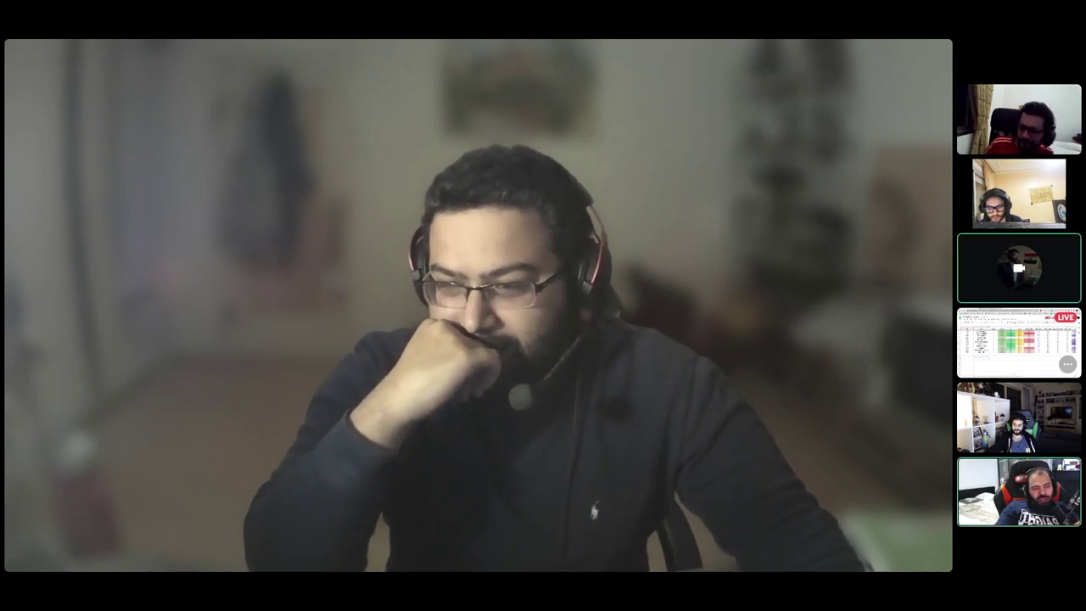
mouse_move(1022, 141)
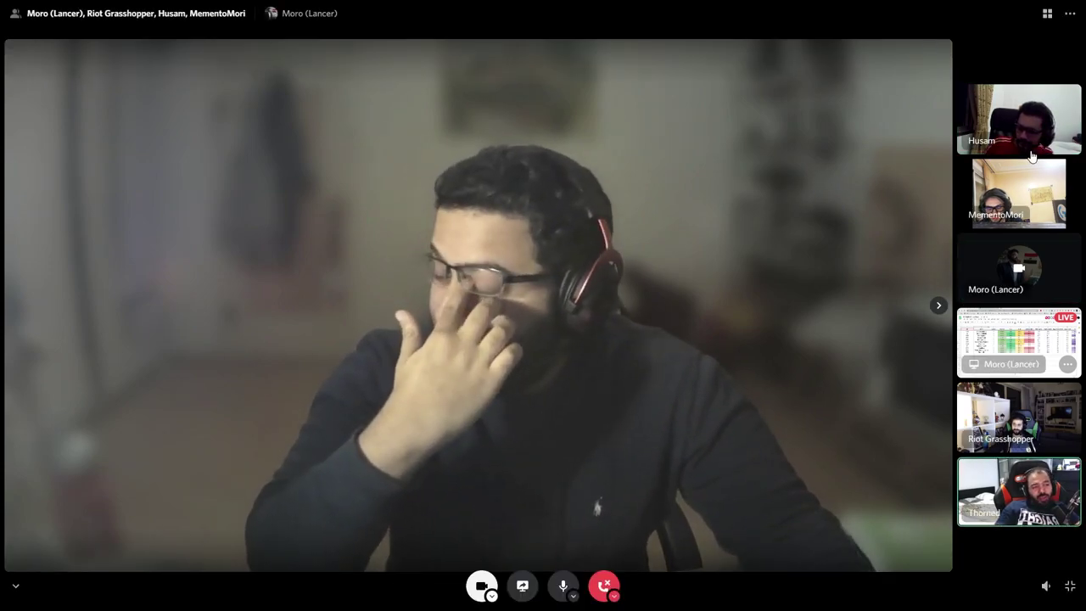